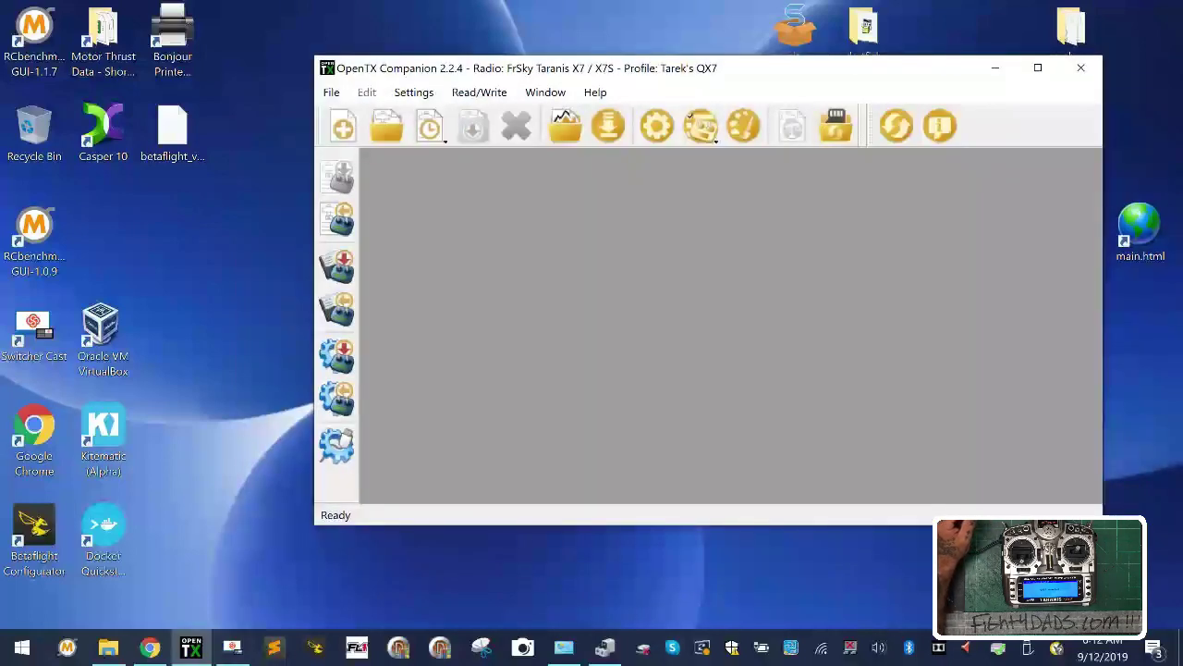
# Maximize the Companion window and add a new radio profile.
pyautogui.doubleClick(883, 77)
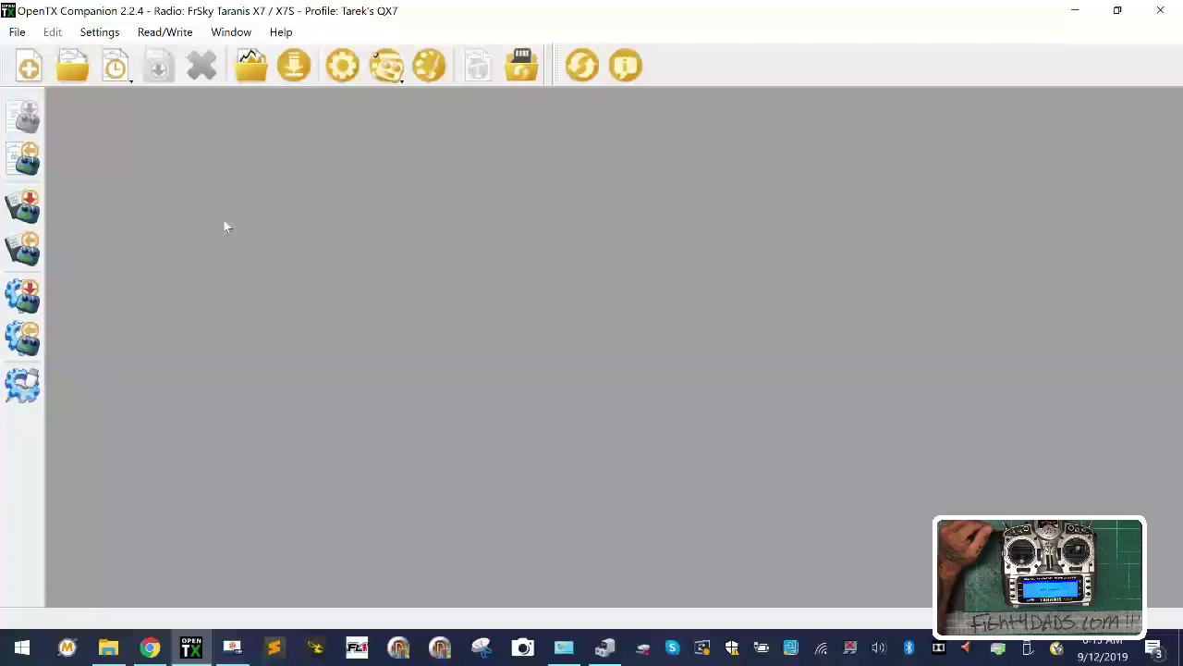
pyautogui.click(117, 34)
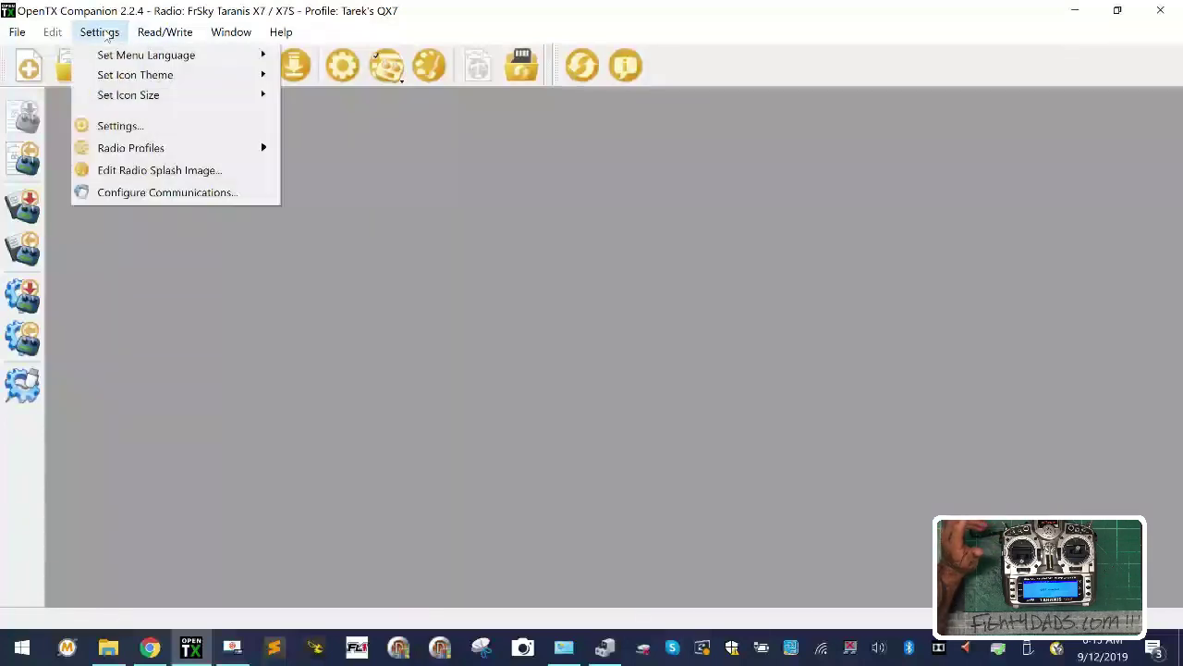
pyautogui.moveTo(128, 146)
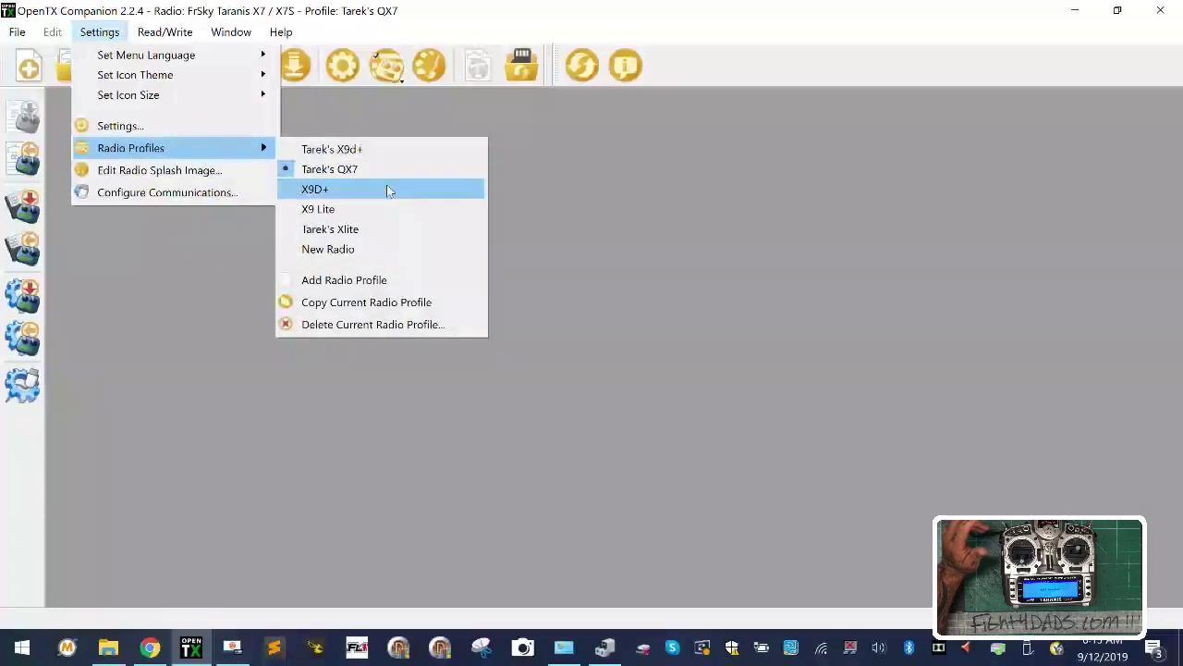
pyautogui.click(658, 181)
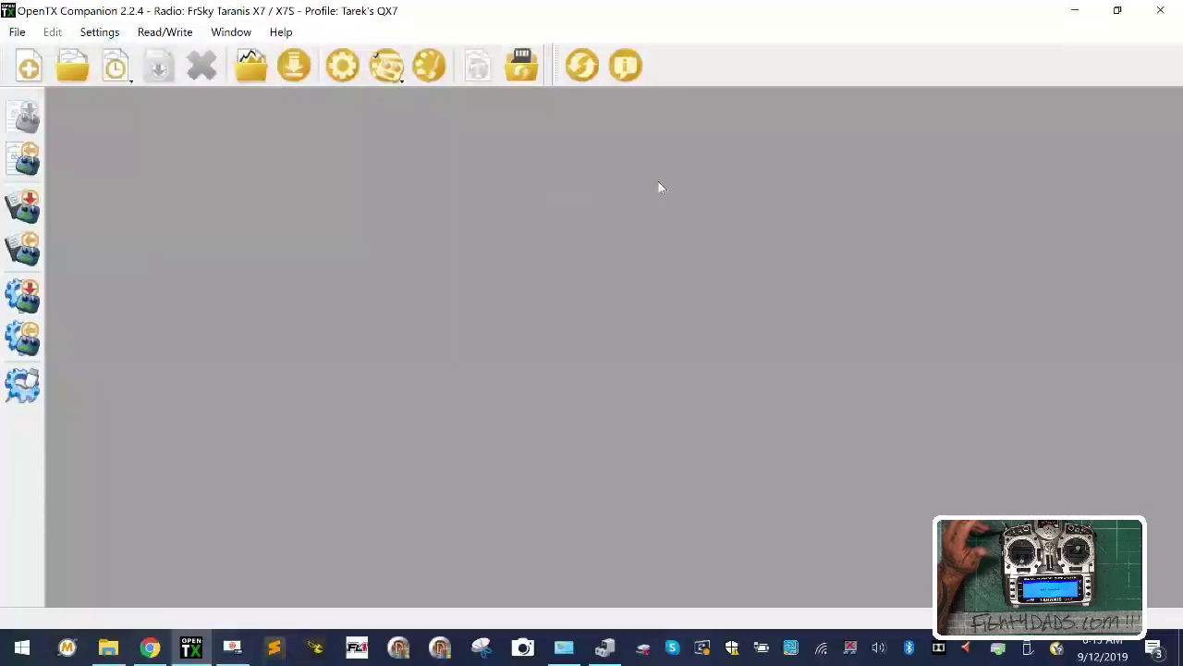
pyautogui.click(102, 34)
pyautogui.moveTo(171, 155)
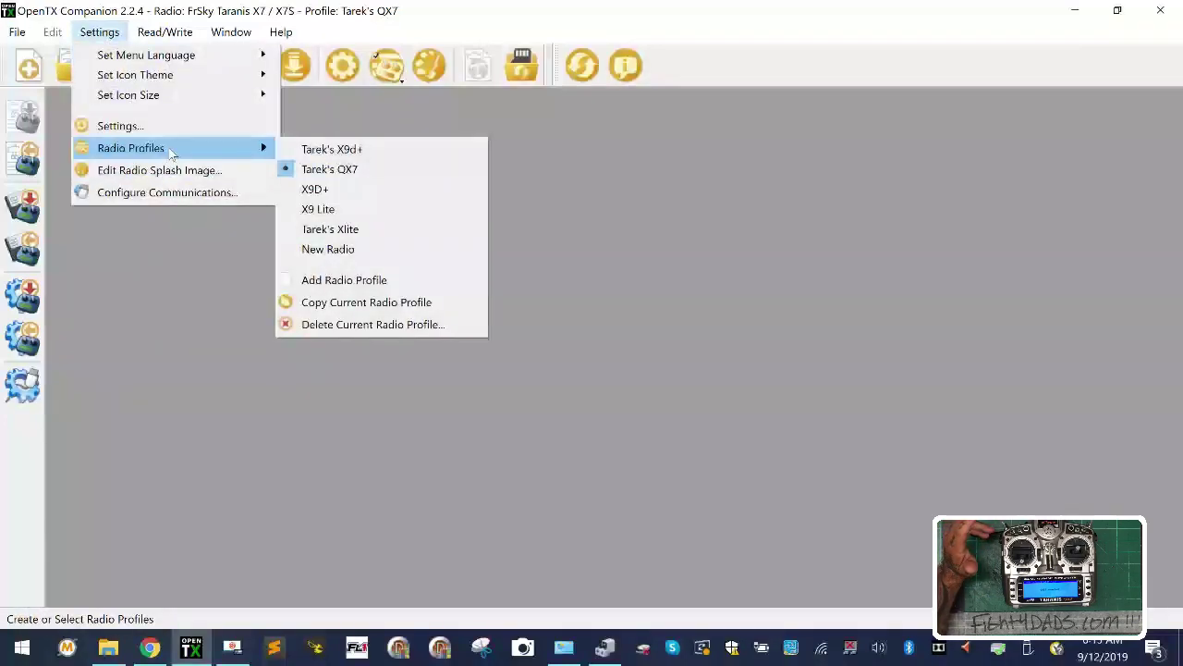
pyautogui.click(379, 280)
# Name the radio profile "X9D+ Customer" and enable the noheli and sqt5font build options.
pyautogui.moveTo(517, 110); pyautogui.dragTo(343, 99)
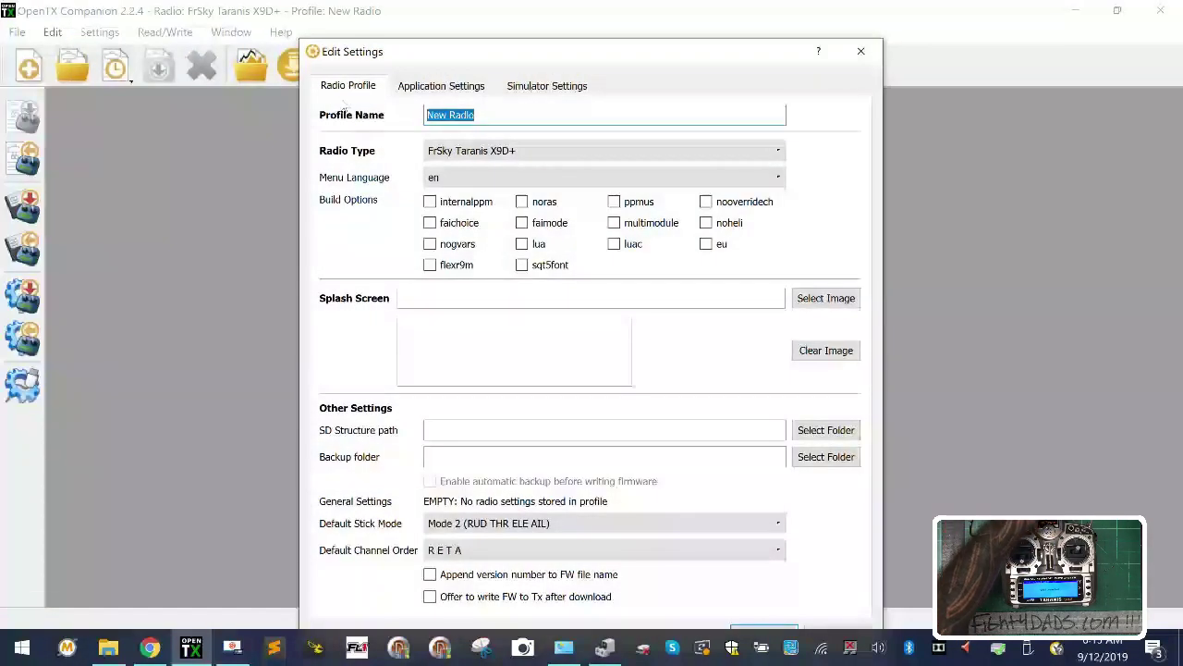
pyautogui.write('X9D+')
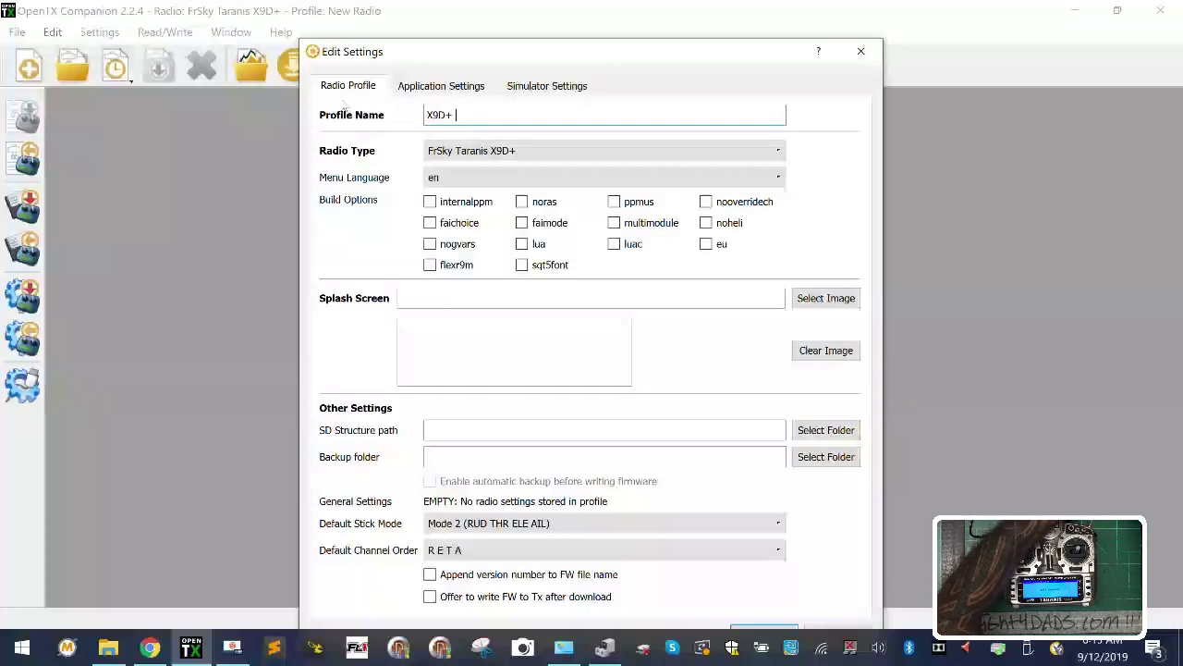
pyautogui.write(' Customer')
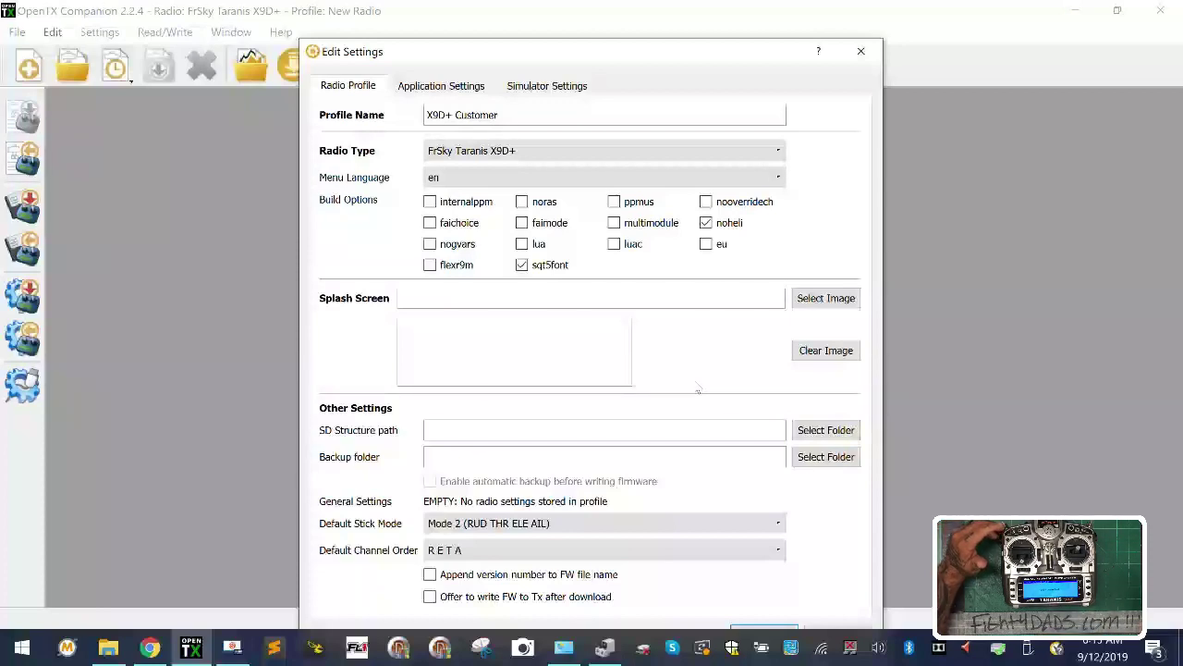
pyautogui.click(825, 456)
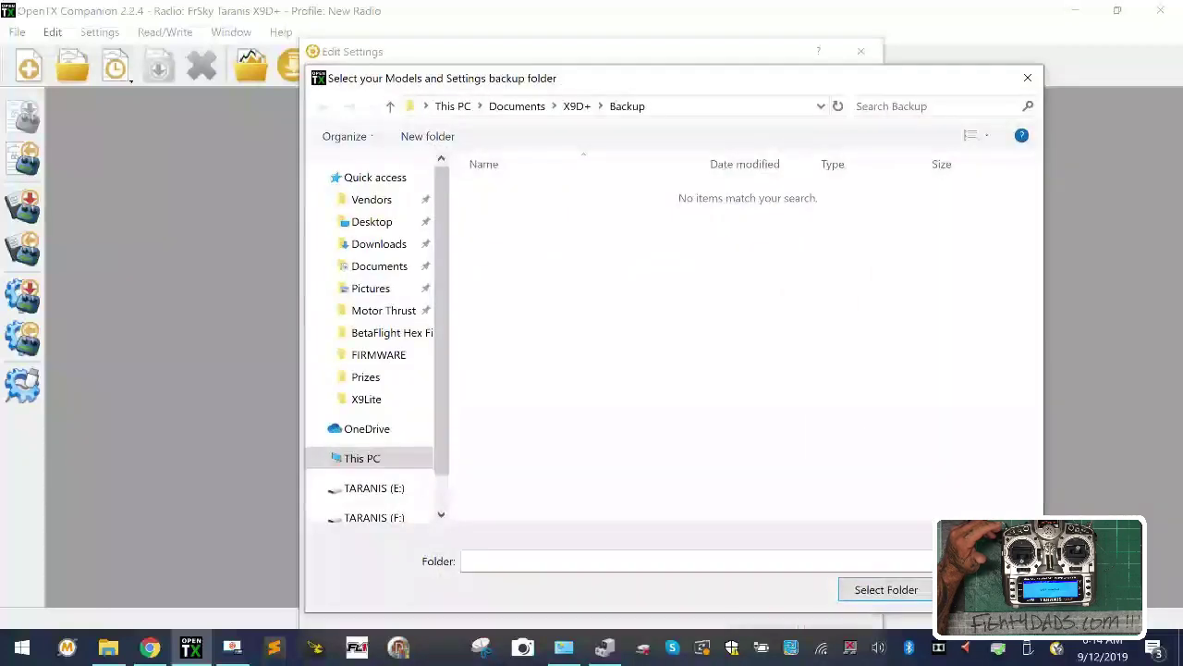
pyautogui.scroll(-3, 370, 369)
pyautogui.press('Escape')
# While choosing the SD structure path, create a folder named Transmitters in Downloads.
pyautogui.click(833, 431)
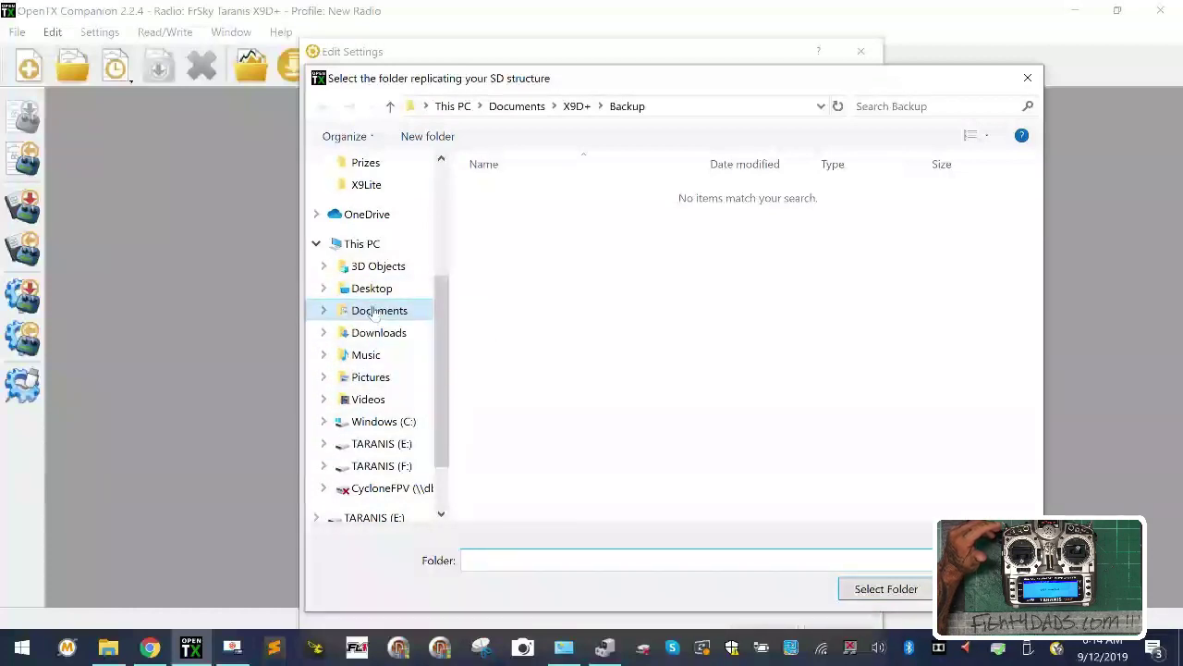
pyautogui.click(374, 334)
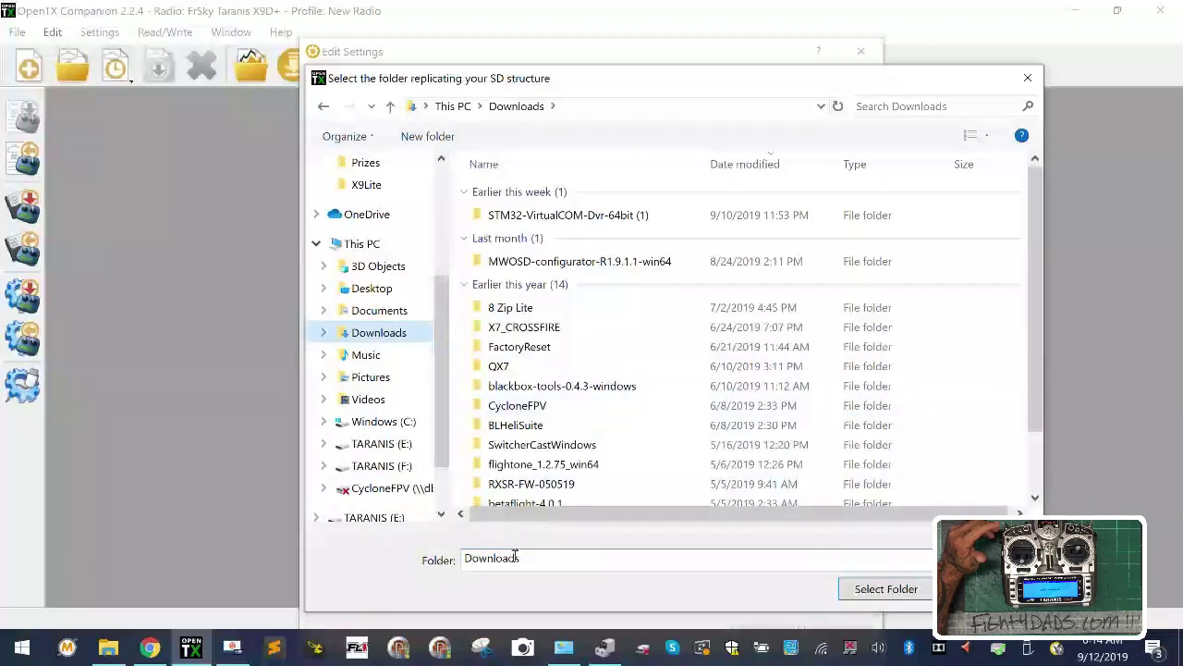
pyautogui.click(427, 136)
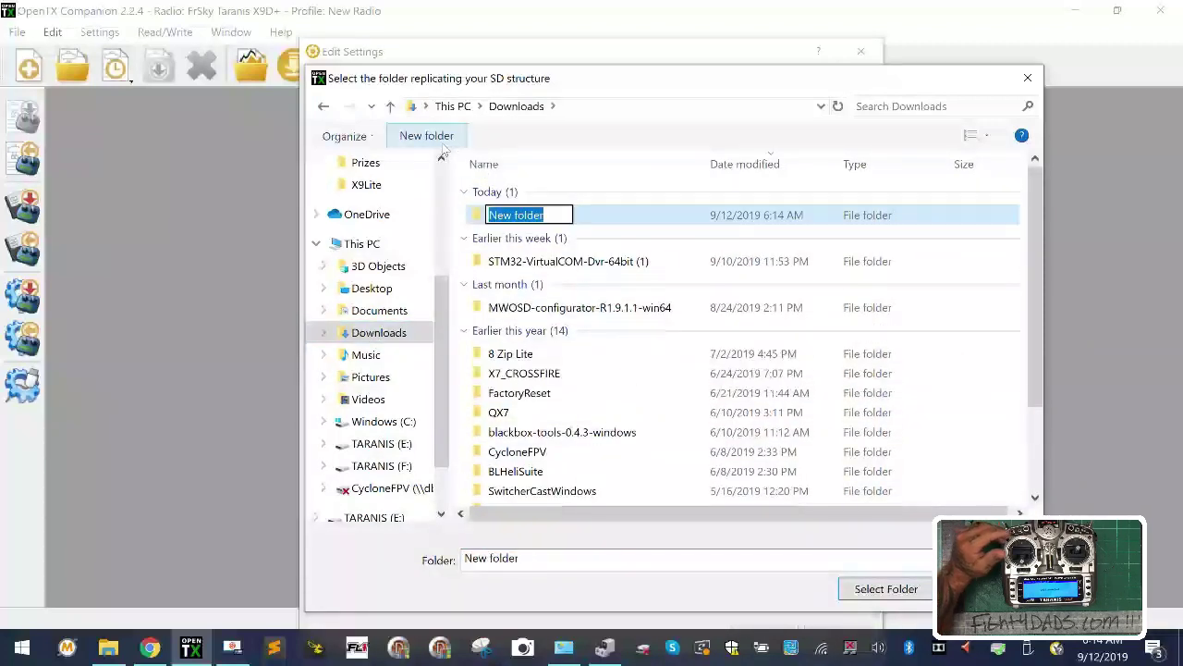
pyautogui.write('Tra')
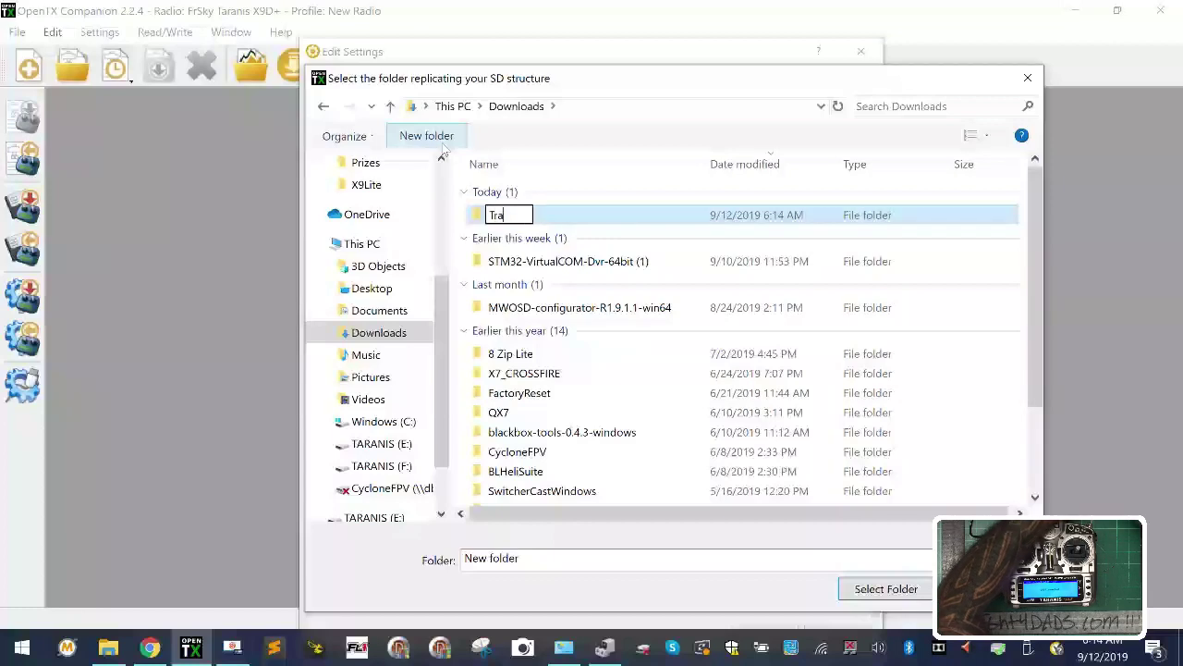
pyautogui.write('nsmittrers')
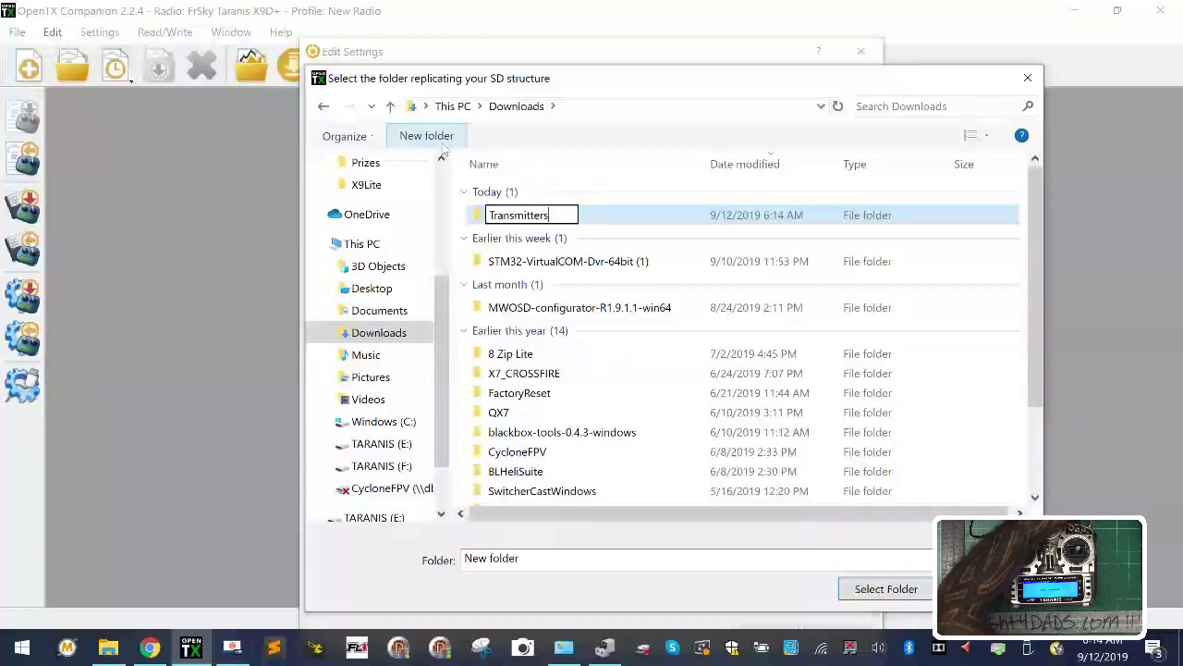
pyautogui.press('Return')
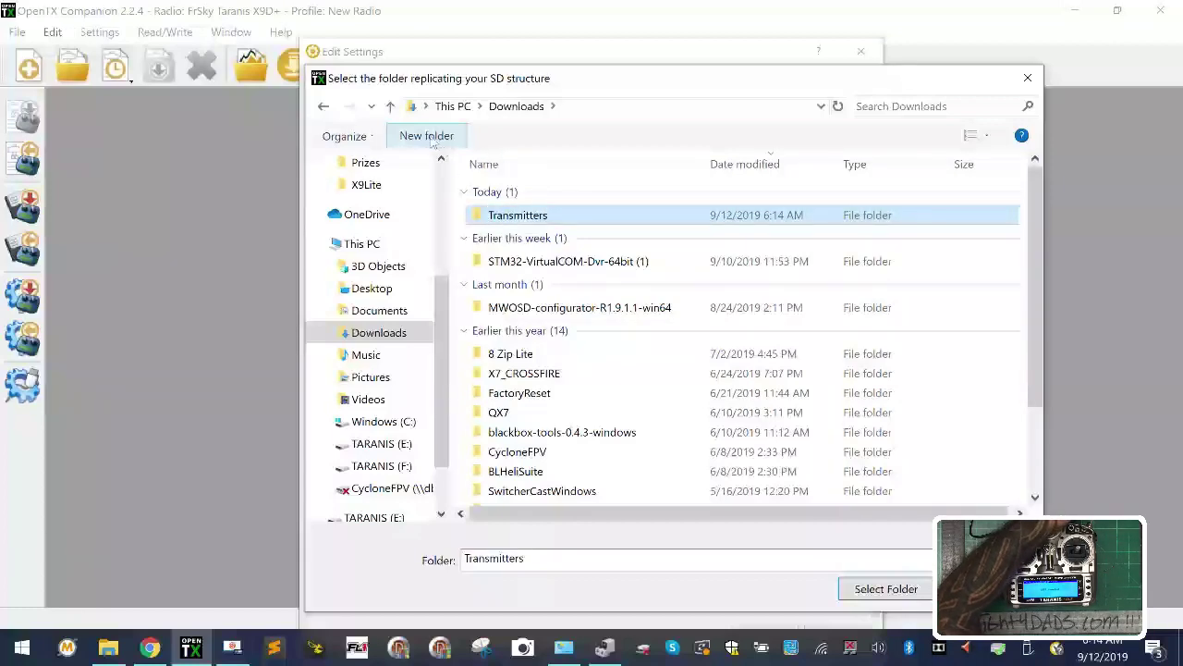
# Create a folder named X9DP-Customer inside the Transmitters folder.
pyautogui.doubleClick(538, 218)
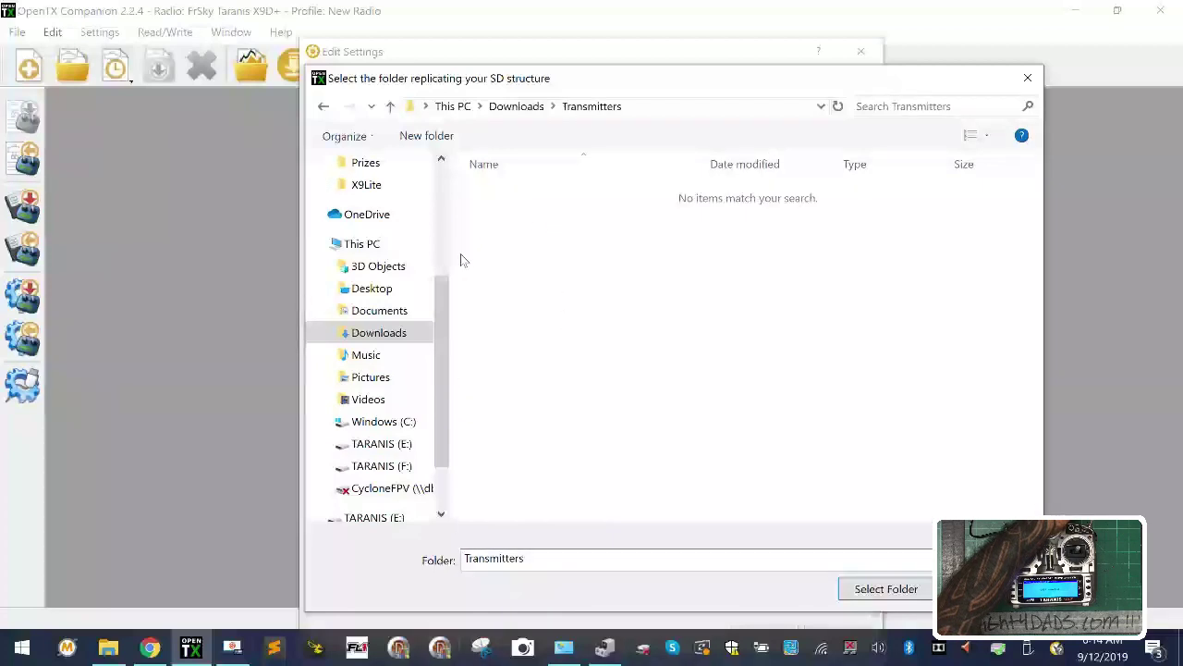
pyautogui.click(426, 135)
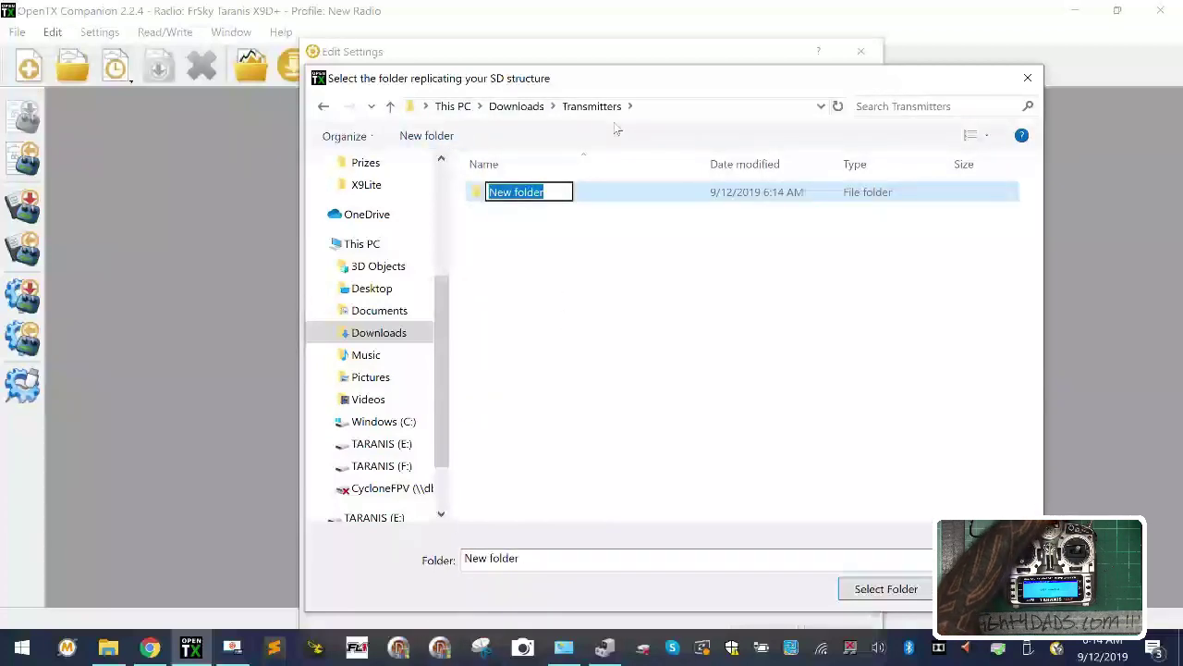
pyautogui.press('BackSpace')
pyautogui.write('X9')
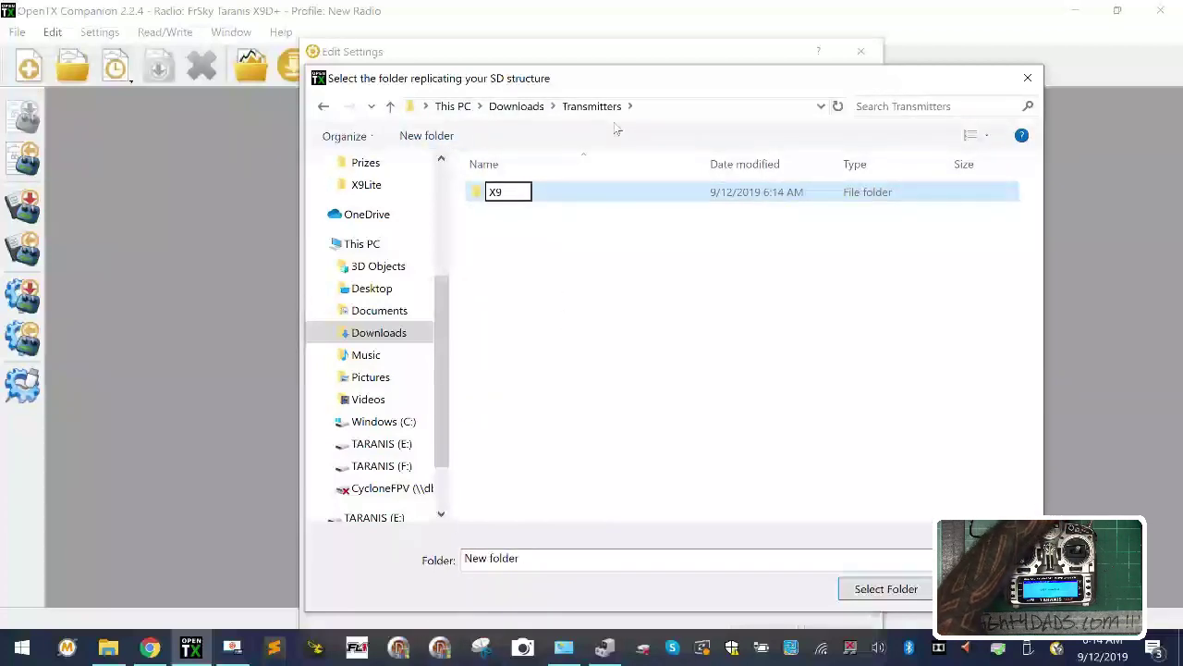
pyautogui.write('DP-Custmo')
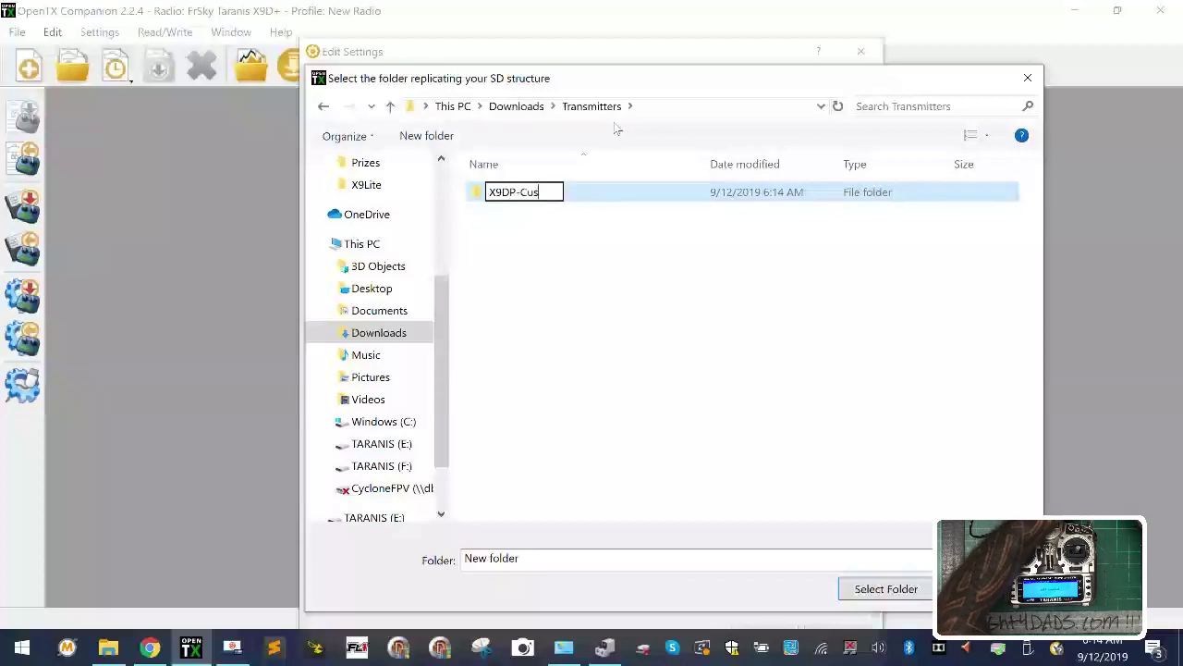
pyautogui.press('BackSpace')
pyautogui.press('BackSpace')
pyautogui.write('omre')
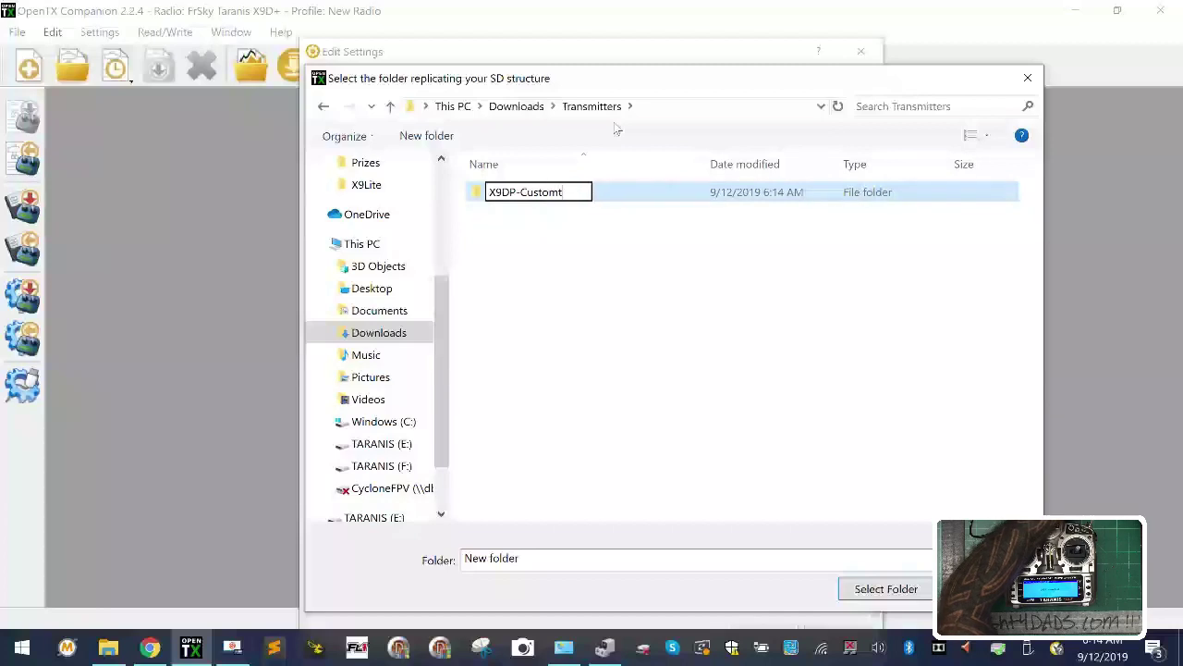
pyautogui.press('BackSpace')
pyautogui.press('BackSpace')
pyautogui.write('er')
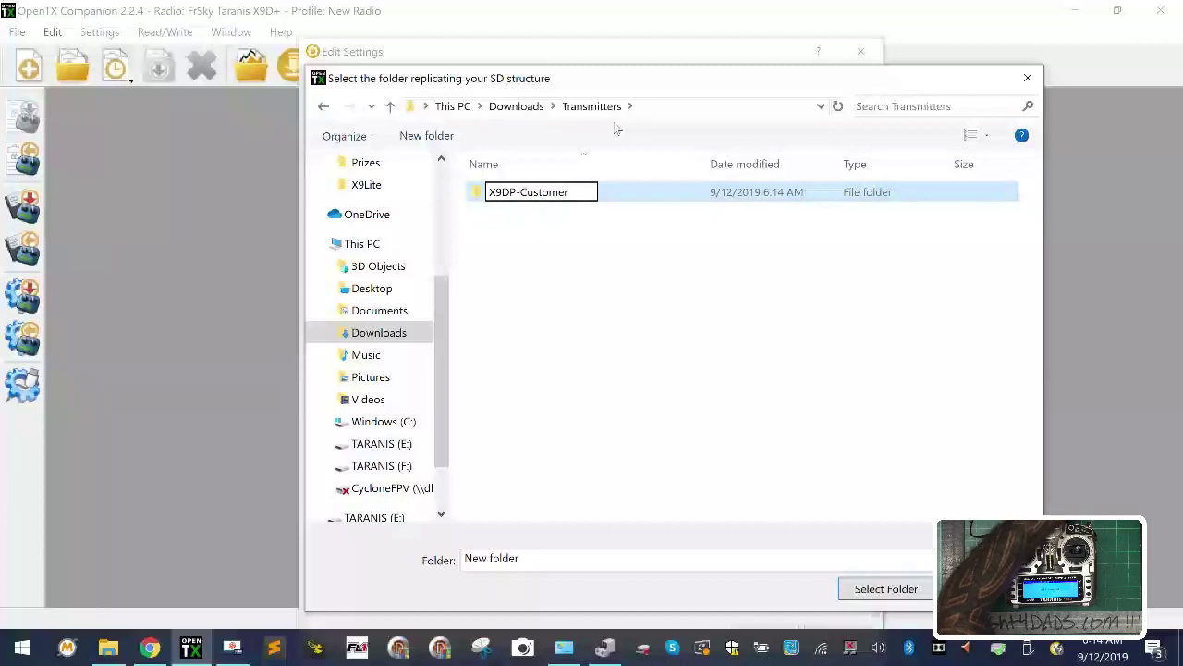
pyautogui.press('Return')
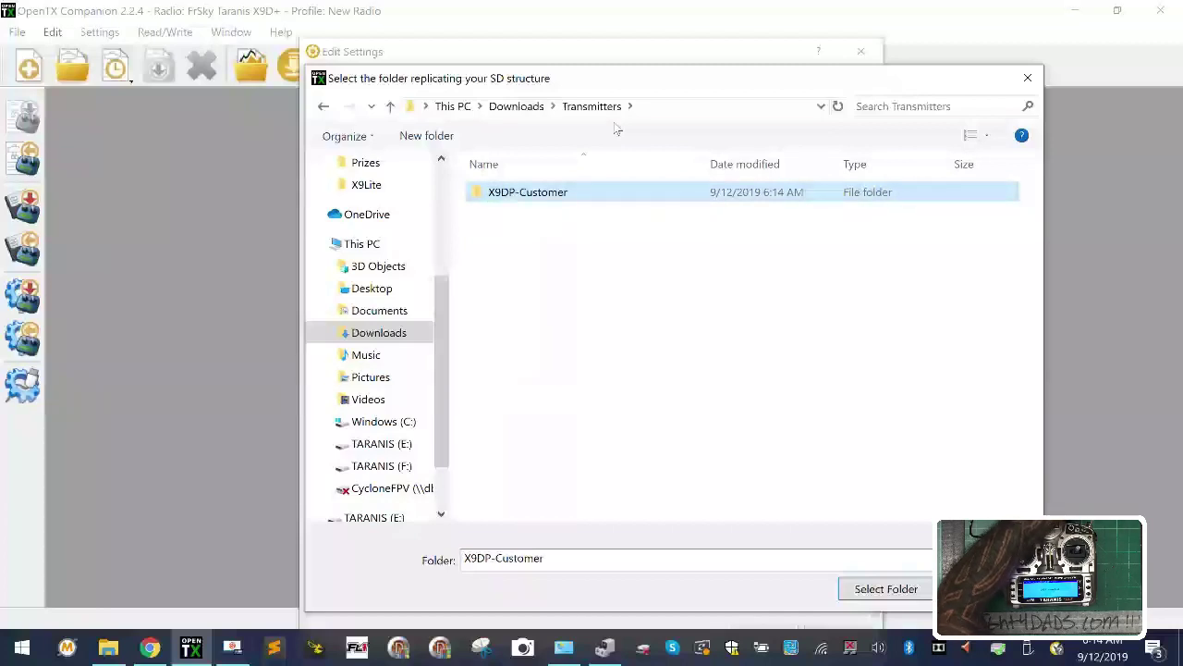
# Create an SDCARD folder inside X9DP-Customer and set it as the profile's SD structure path.
pyautogui.doubleClick(495, 194)
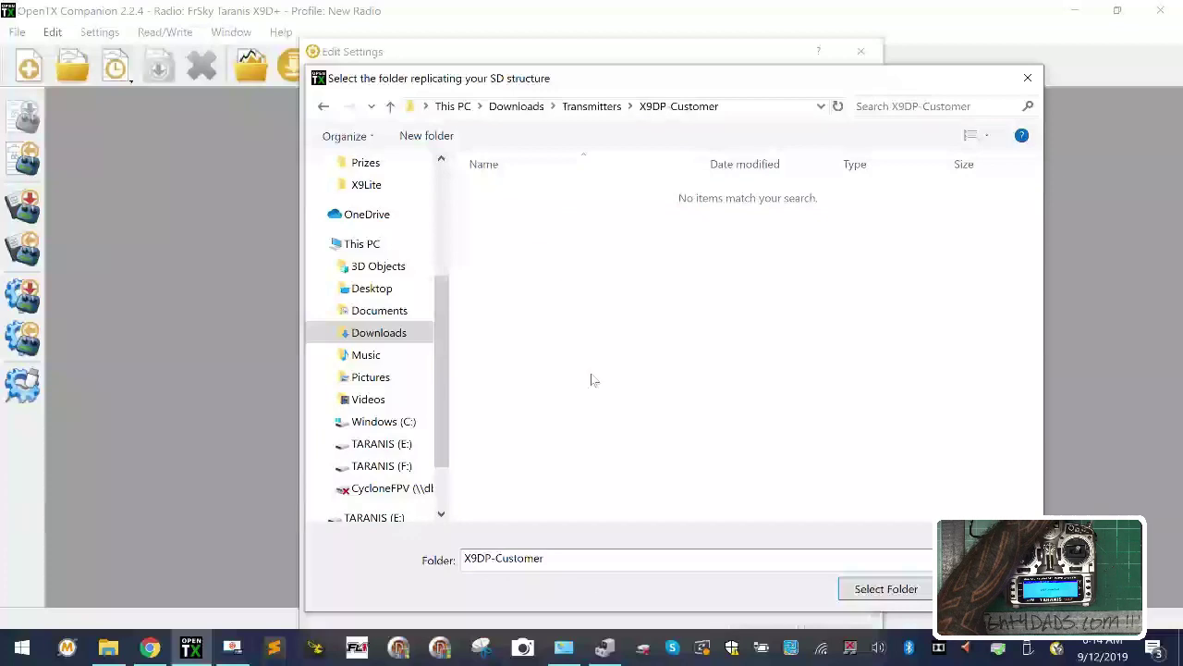
pyautogui.click(411, 129)
pyautogui.write('SDCARD')
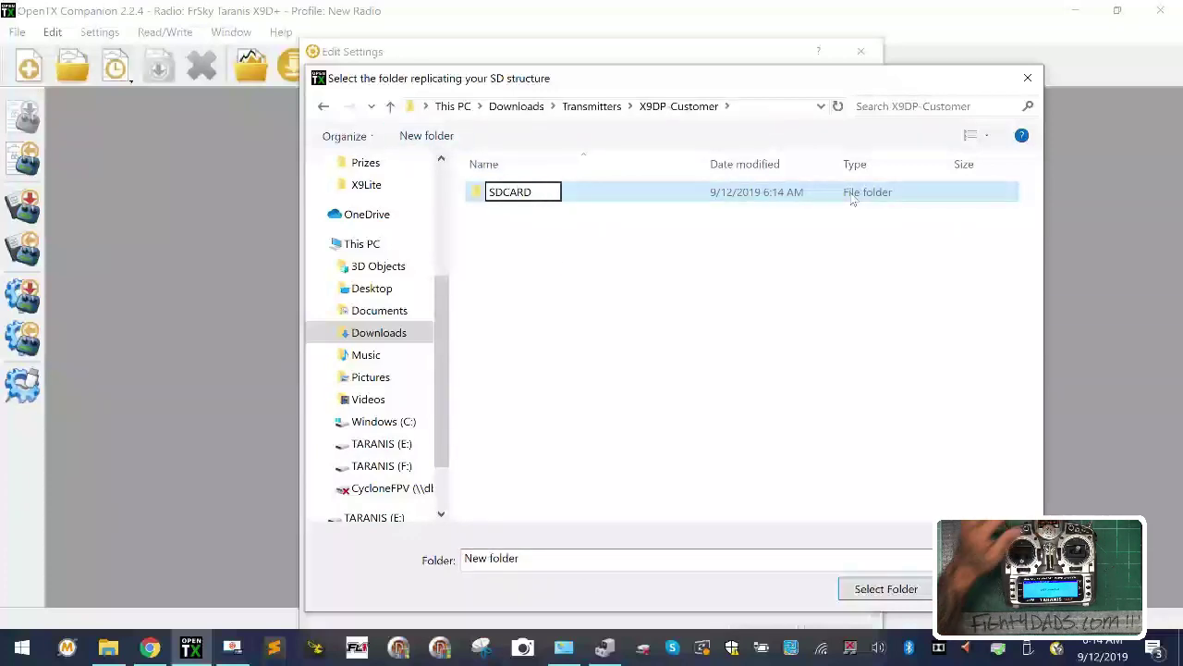
pyautogui.press('Return')
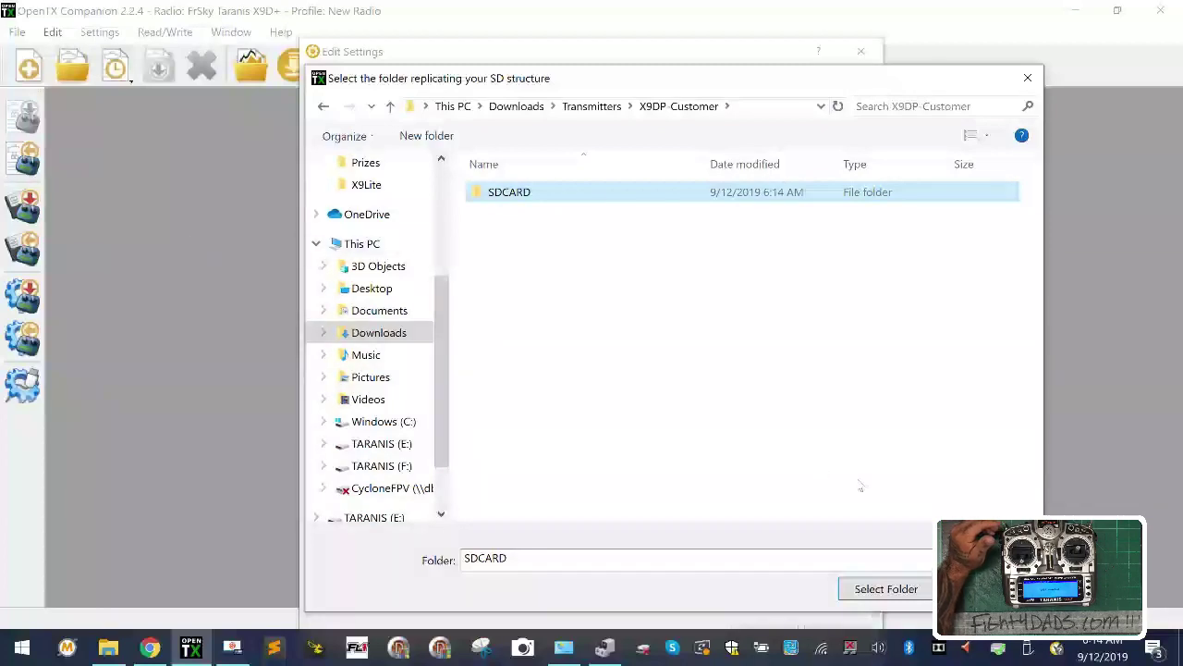
pyautogui.click(885, 589)
# Create a BACKUP folder inside Downloads/Transmitters/X9DP-Customer and set it as the profile's backup folder.
pyautogui.click(846, 463)
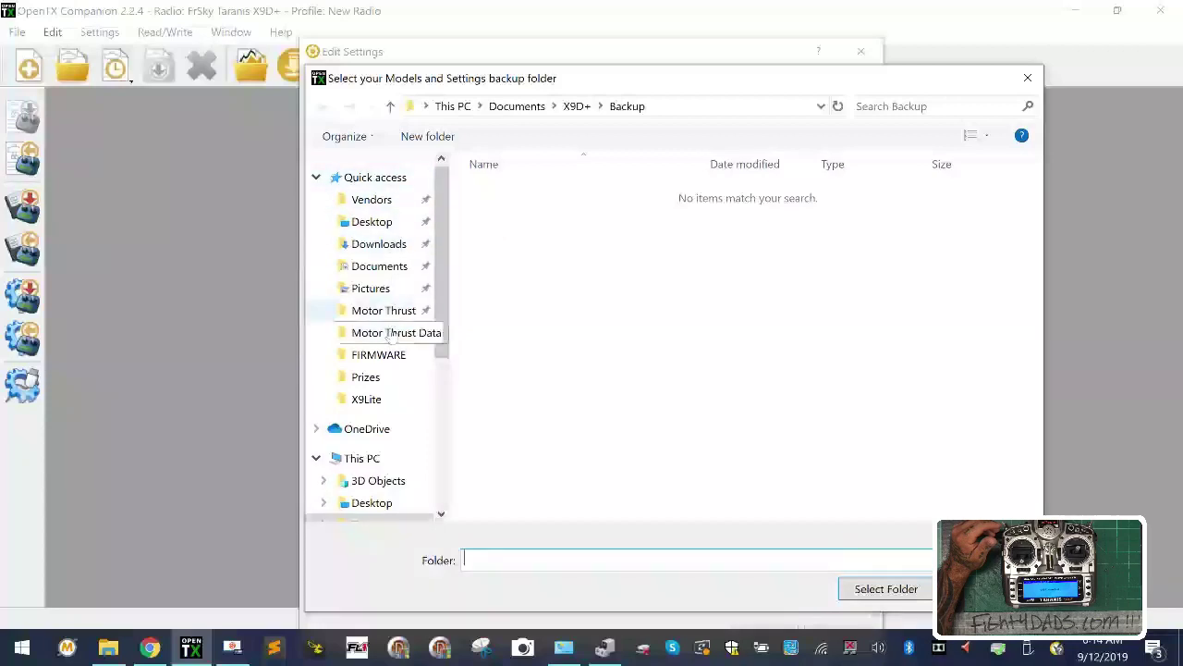
pyautogui.click(380, 244)
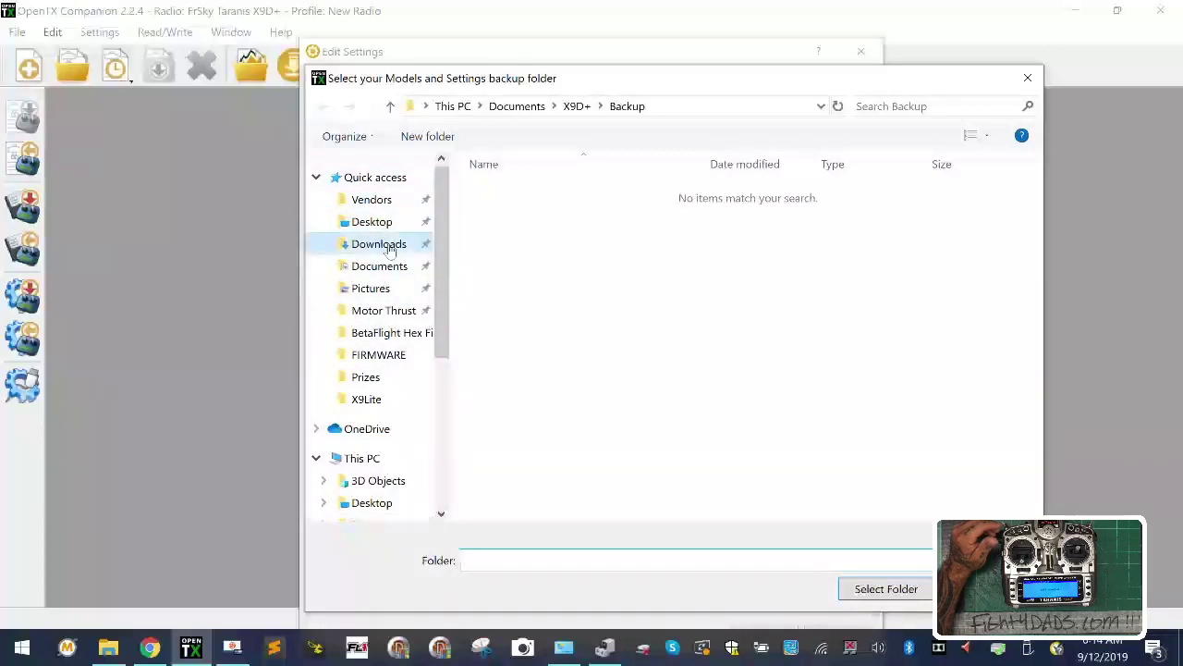
pyautogui.click(515, 220)
pyautogui.doubleClick(515, 222)
pyautogui.click(525, 194)
pyautogui.doubleClick(525, 196)
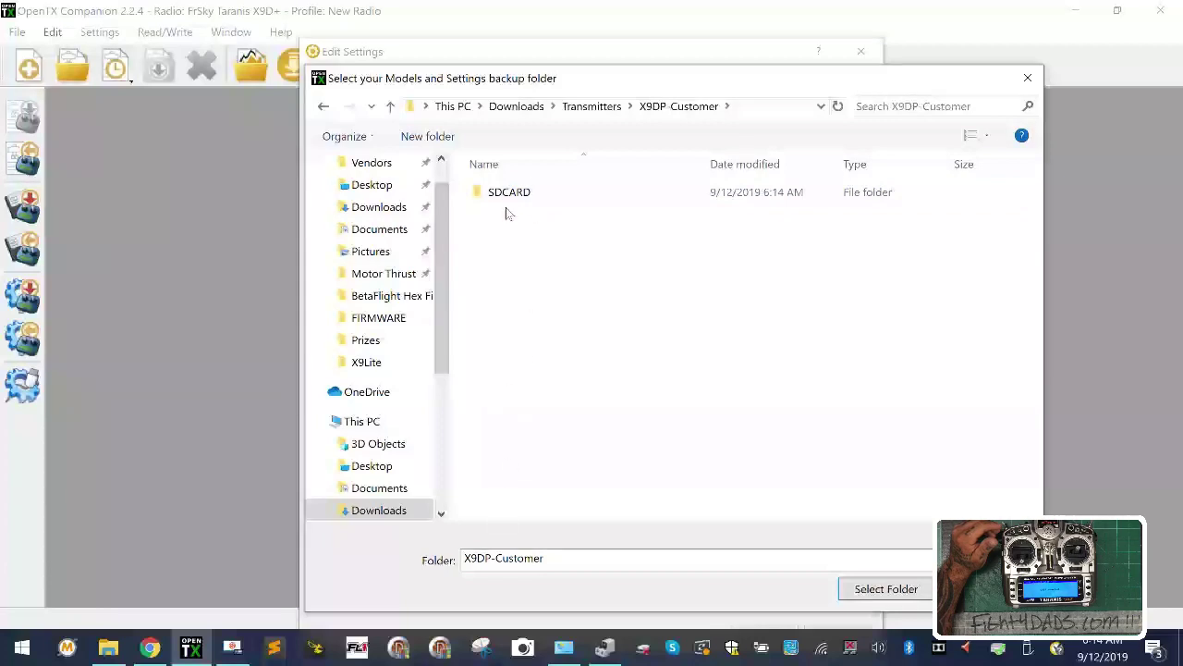
pyautogui.click(430, 138)
pyautogui.write('BACKUP')
pyautogui.press('Return')
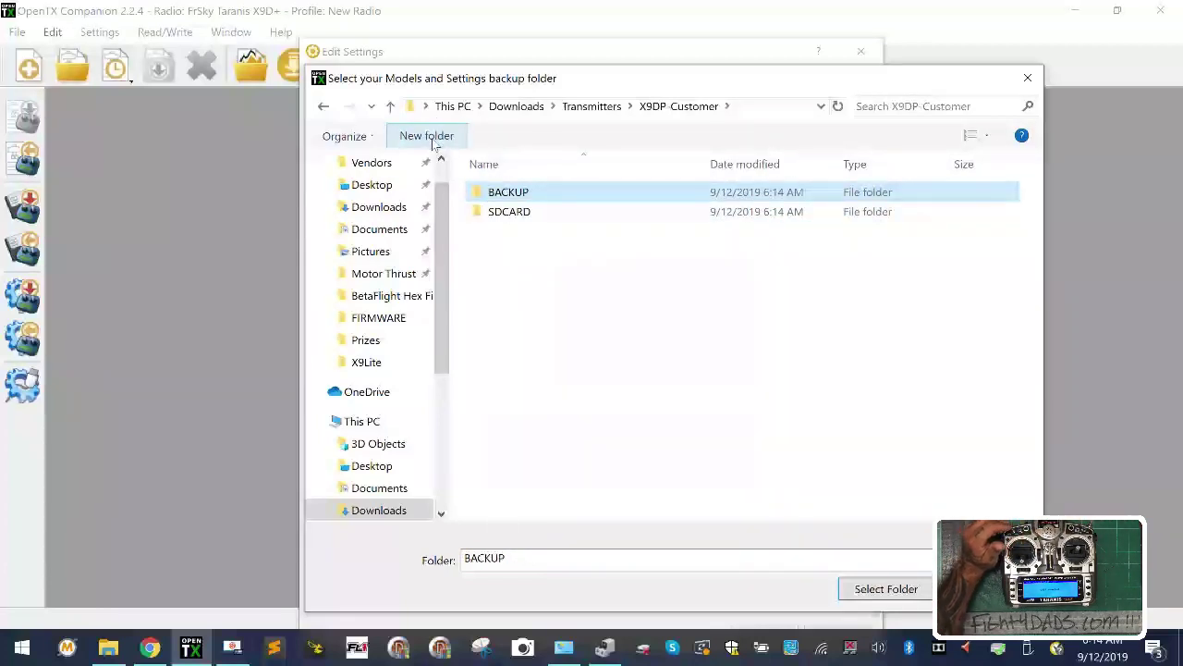
pyautogui.click(638, 259)
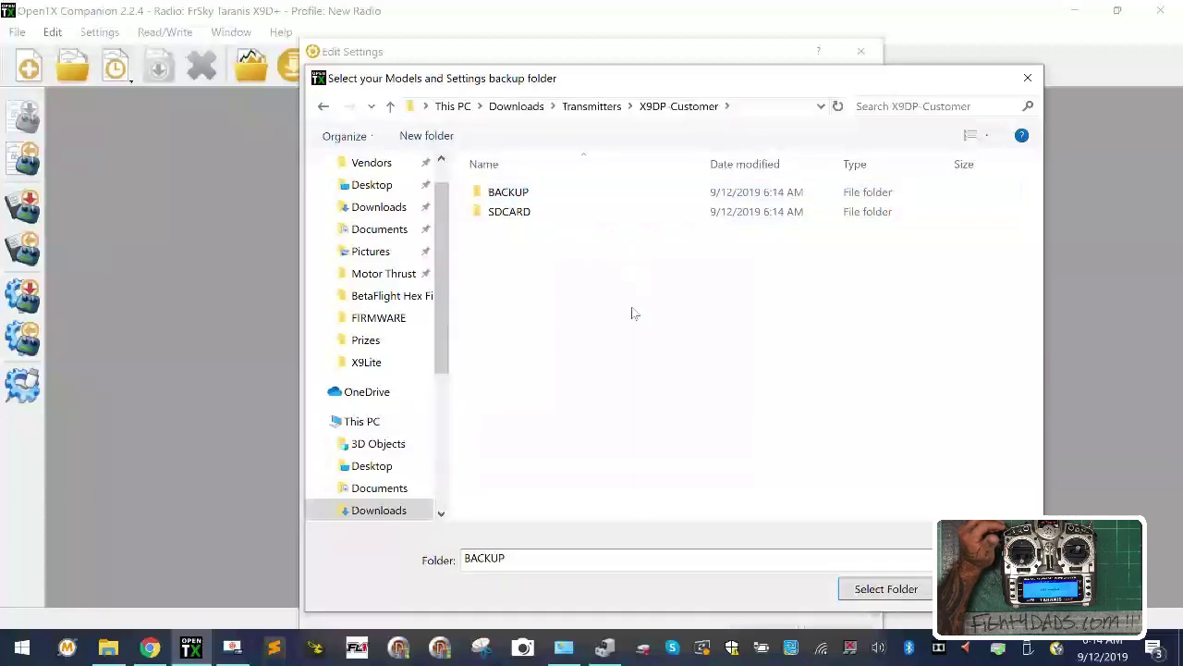
pyautogui.click(894, 589)
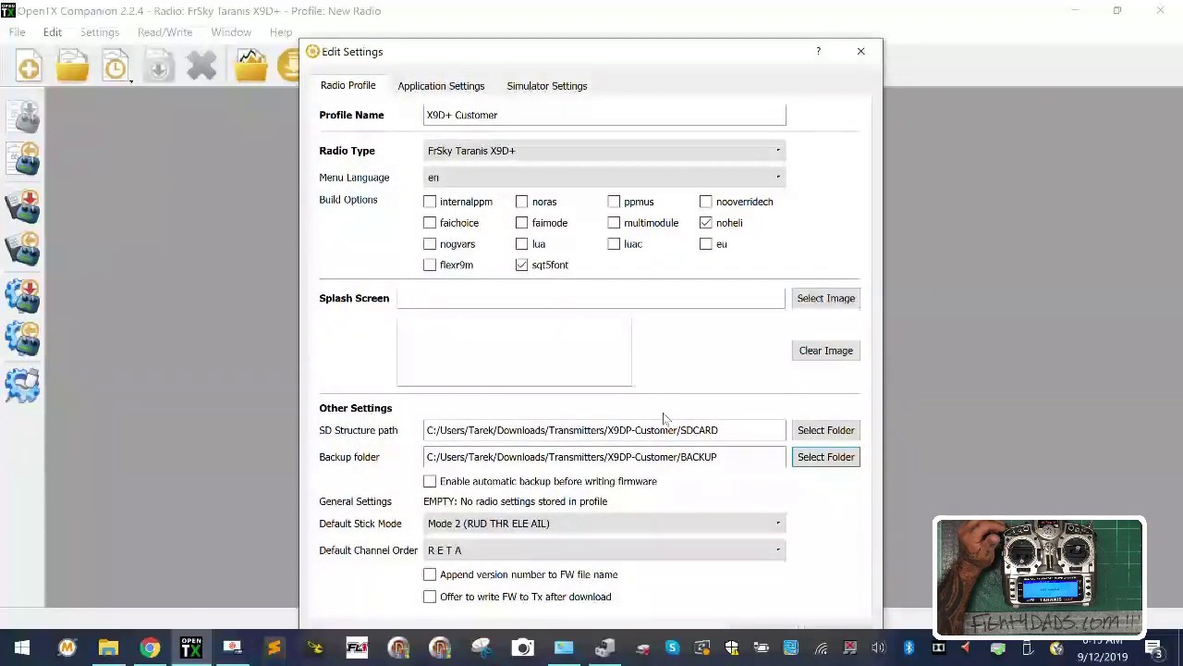
# Set the default channel order to T A E R and enable appending the version number and offering to write firmware after download.
pyautogui.click(515, 553)
pyautogui.scroll(-5, 519, 521)
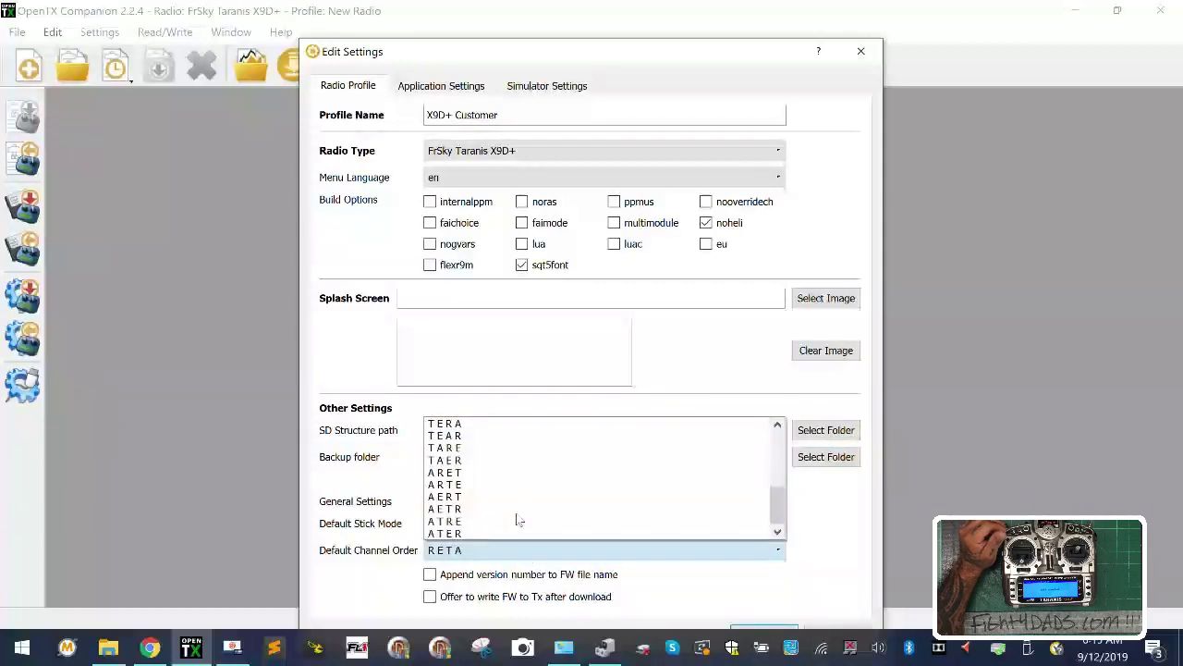
pyautogui.click(492, 461)
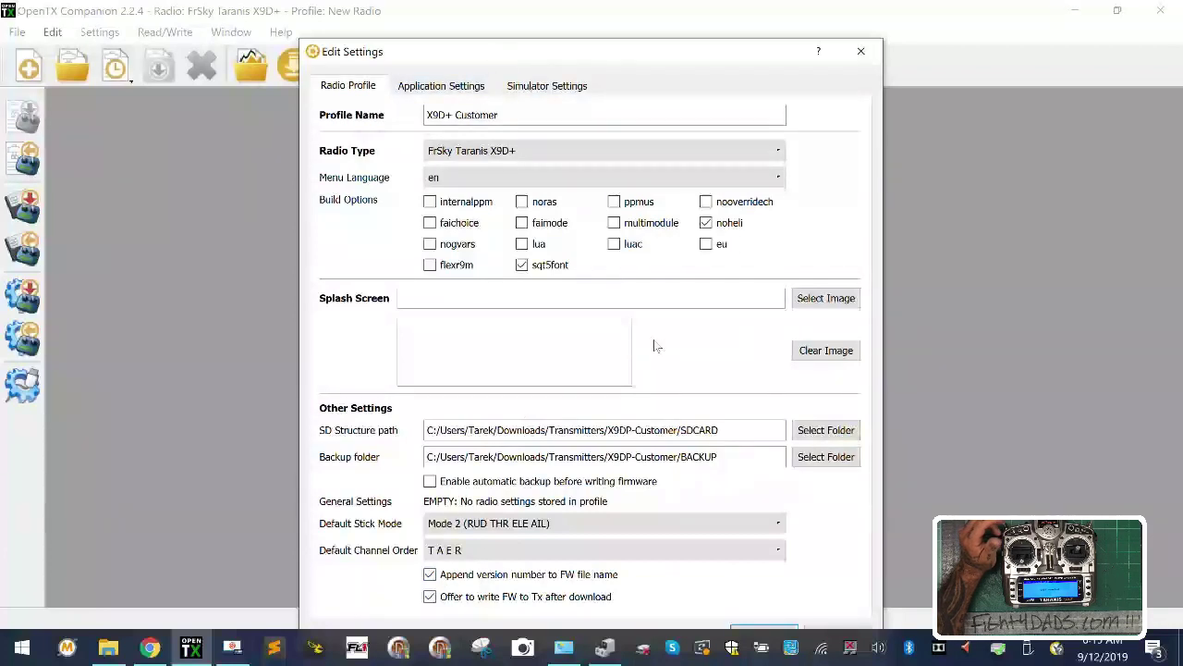
# Set the application's automatic backup folder to Downloads/Transmitters/X9DP-Customer/BACKUP and keep the update check on Use releases (stable).
pyautogui.click(443, 88)
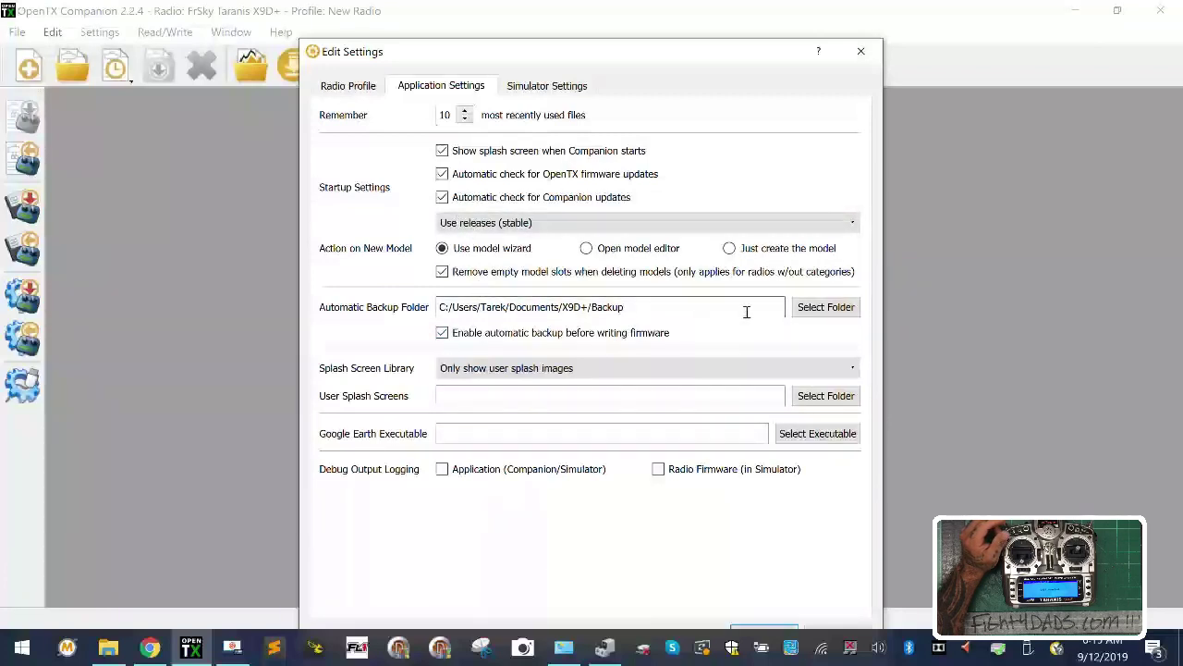
pyautogui.click(814, 307)
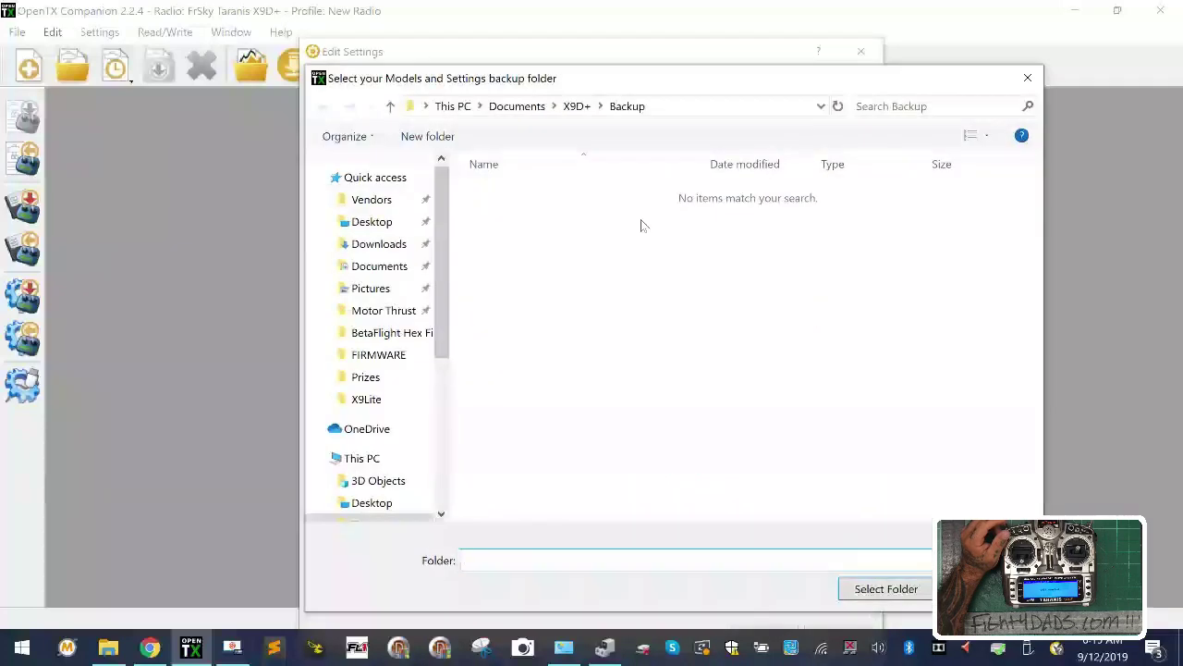
pyautogui.click(407, 244)
pyautogui.doubleClick(544, 216)
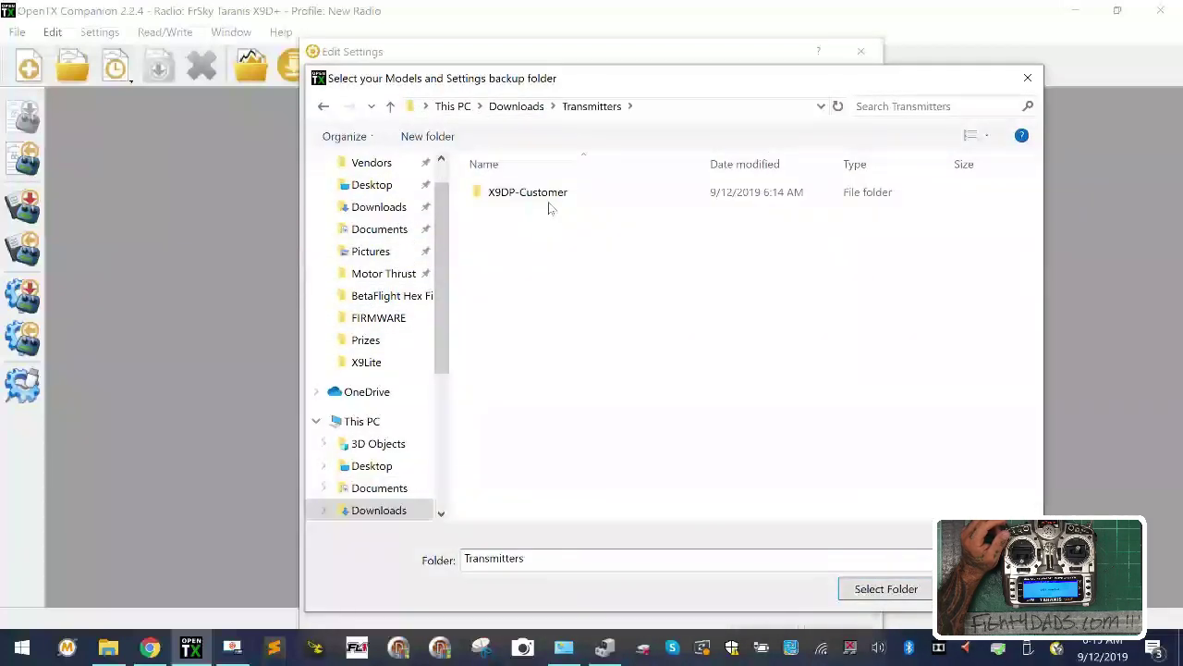
pyautogui.doubleClick(545, 194)
pyautogui.doubleClick(549, 195)
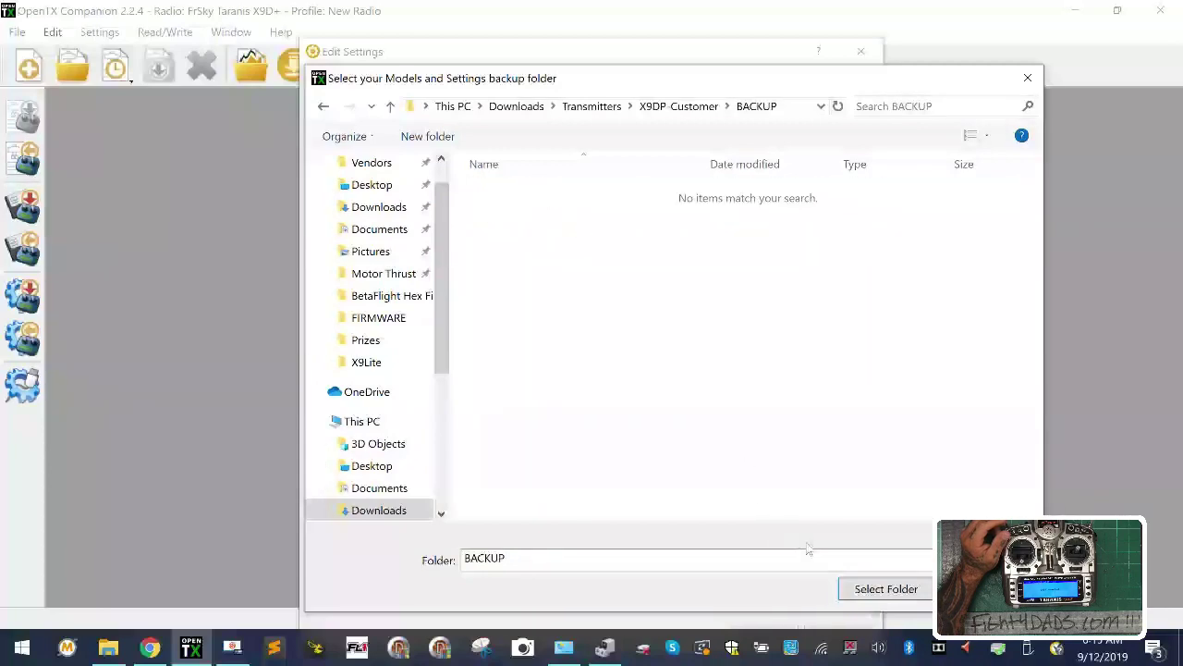
pyautogui.click(886, 588)
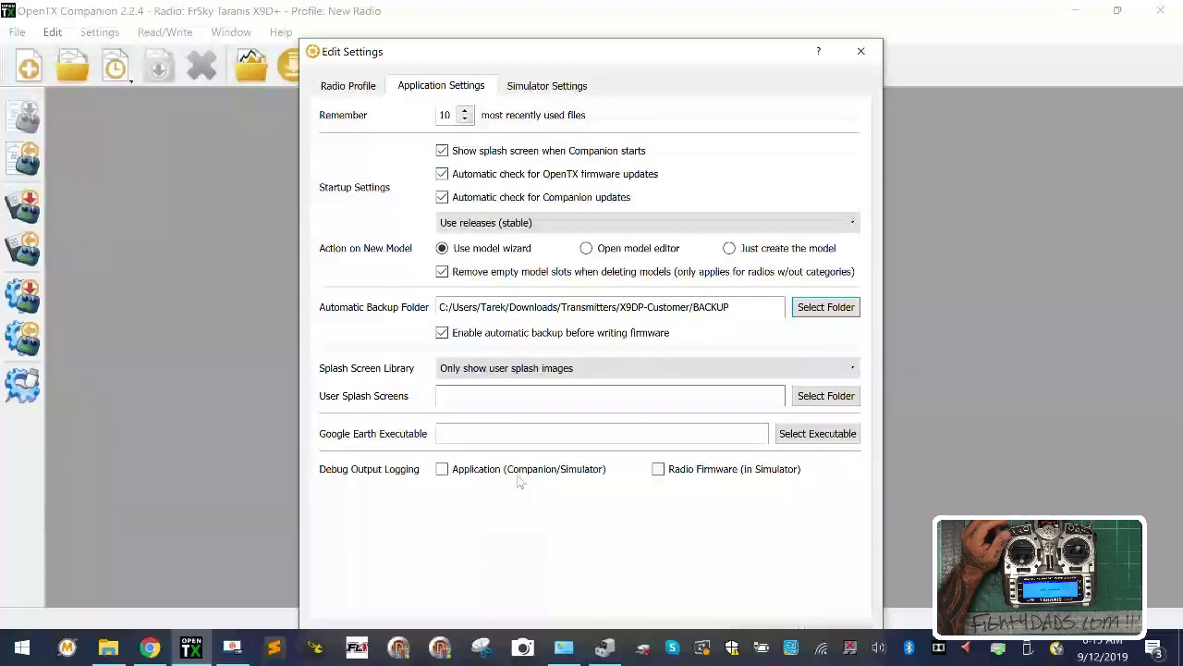
pyautogui.click(547, 225)
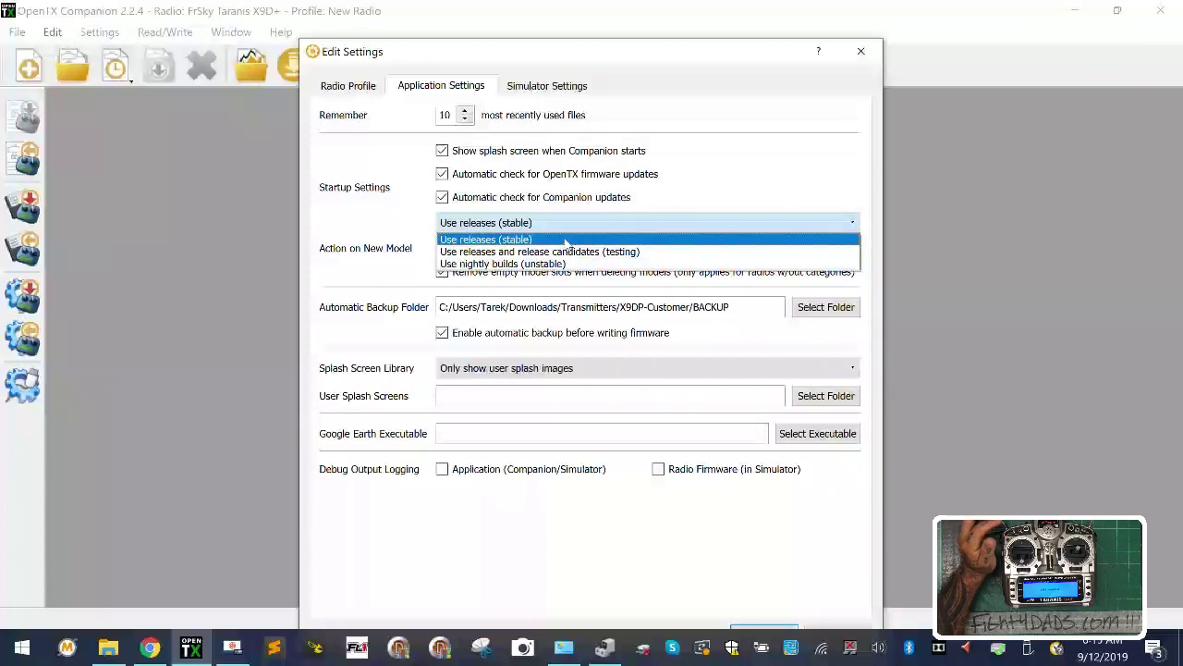
pyautogui.click(565, 241)
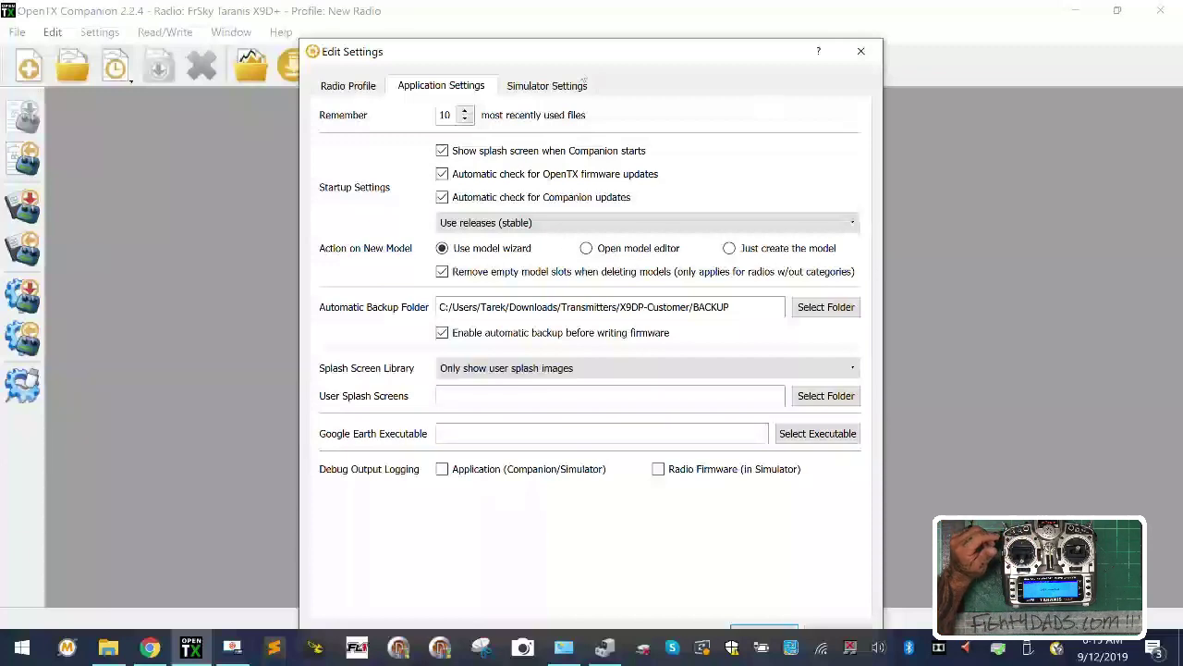
# Enable automatic backup before writing firmware in the radio profile and save the settings.
pyautogui.click(363, 86)
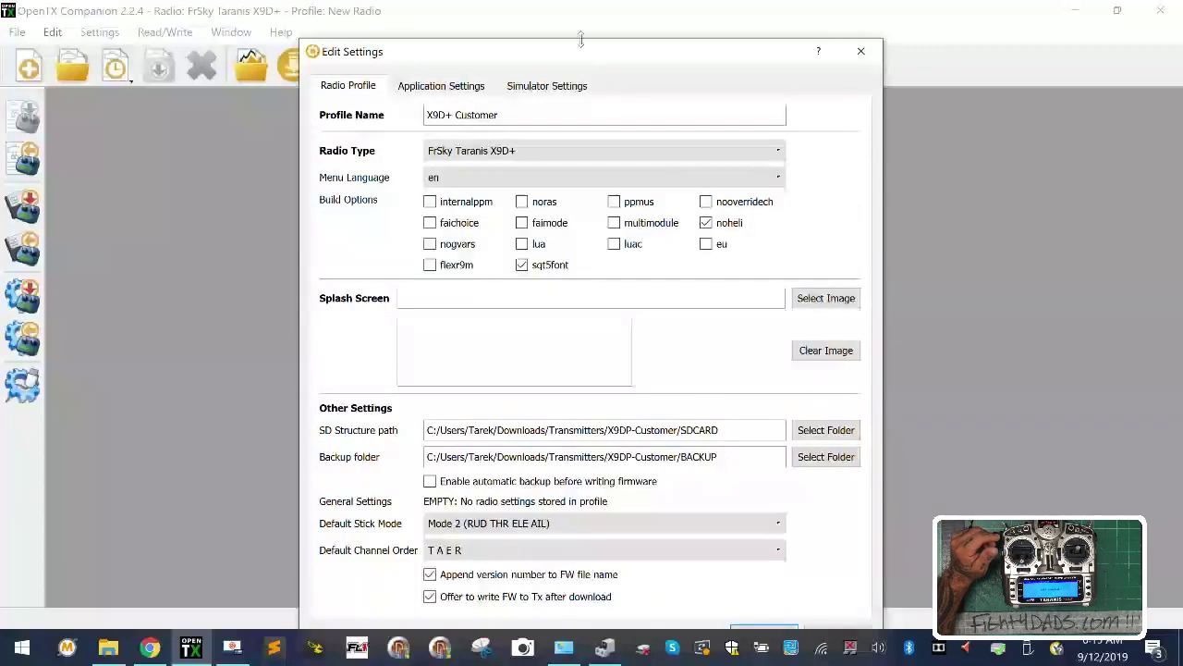
pyautogui.moveTo(582, 53); pyautogui.dragTo(601, 15)
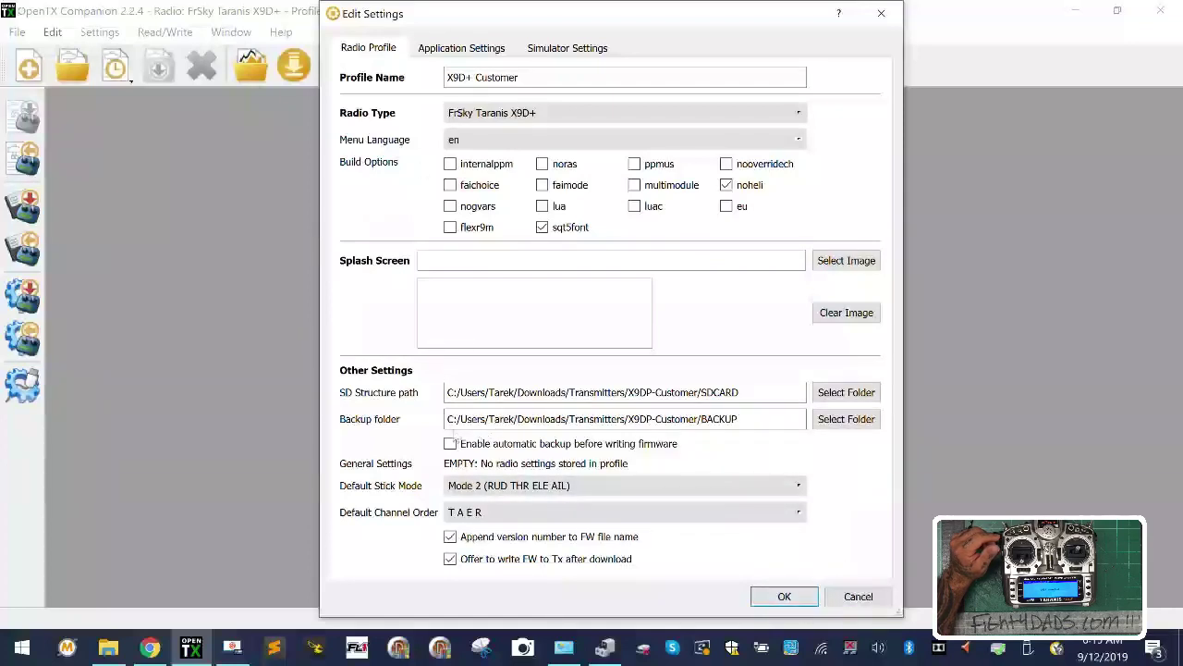
pyautogui.click(450, 443)
pyautogui.click(785, 596)
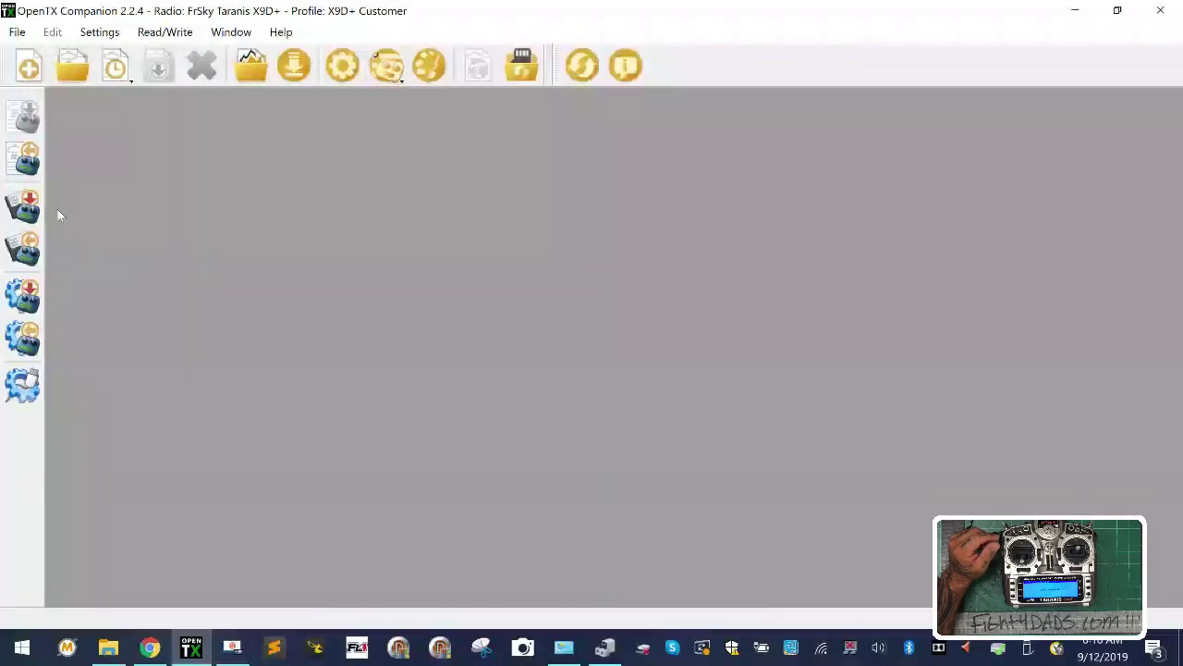
# Check the firmware name offered for download against the build options in the X9D+ Customer profile.
pyautogui.click(294, 66)
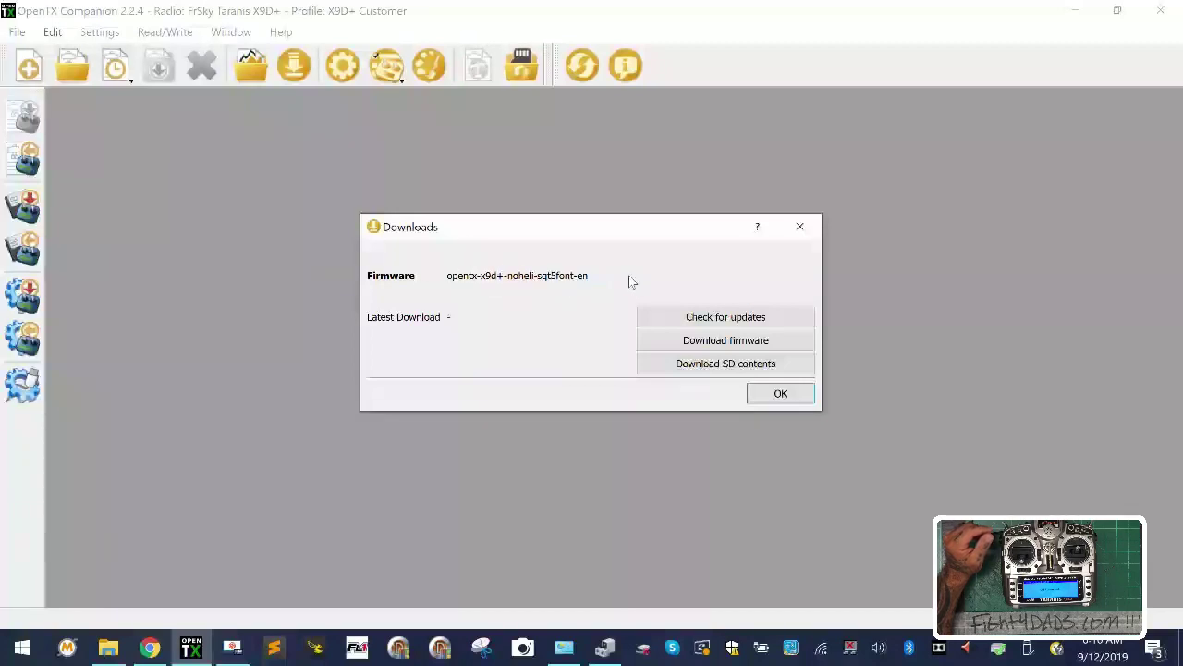
pyautogui.click(189, 19)
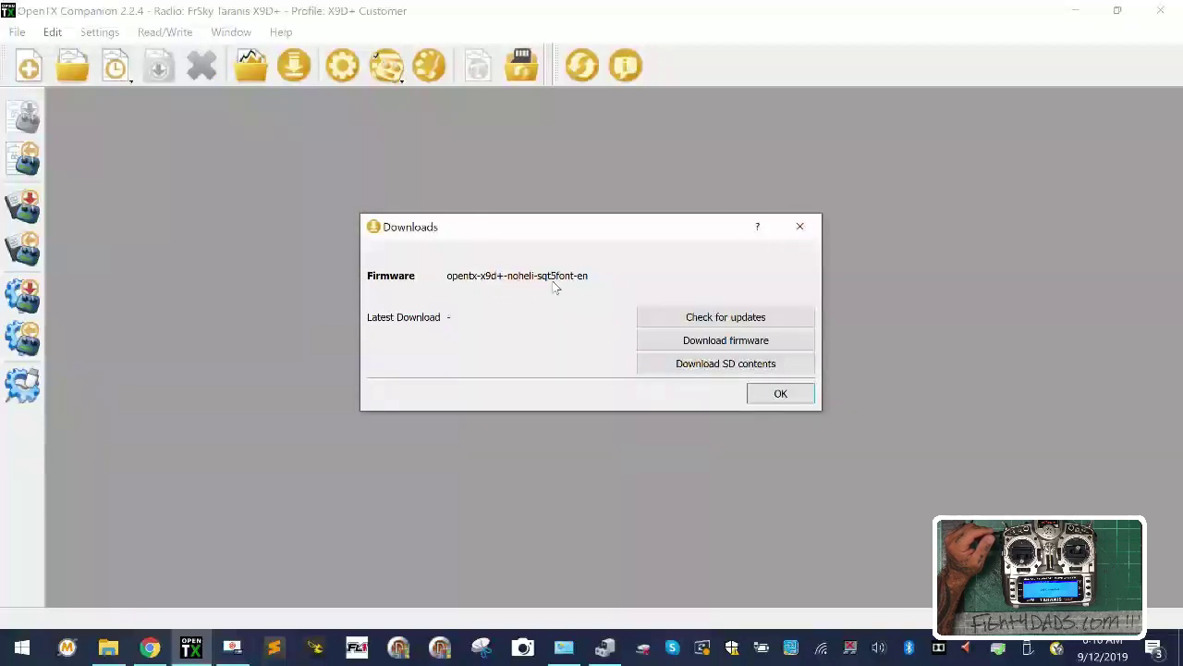
pyautogui.click(799, 227)
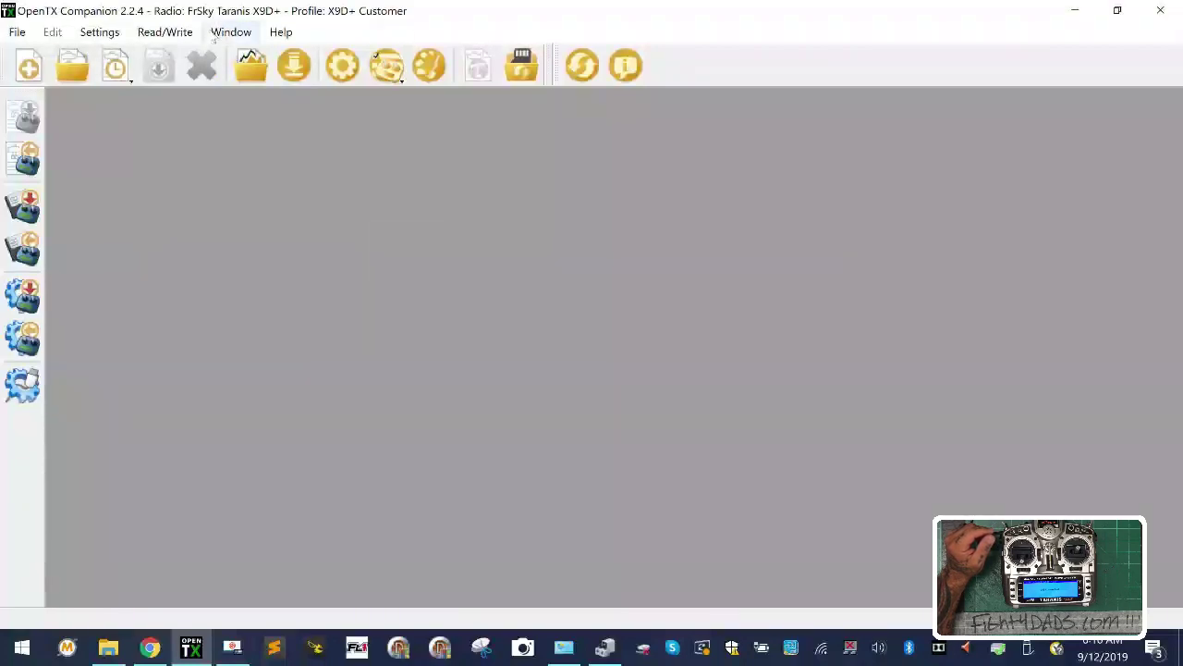
pyautogui.click(99, 31)
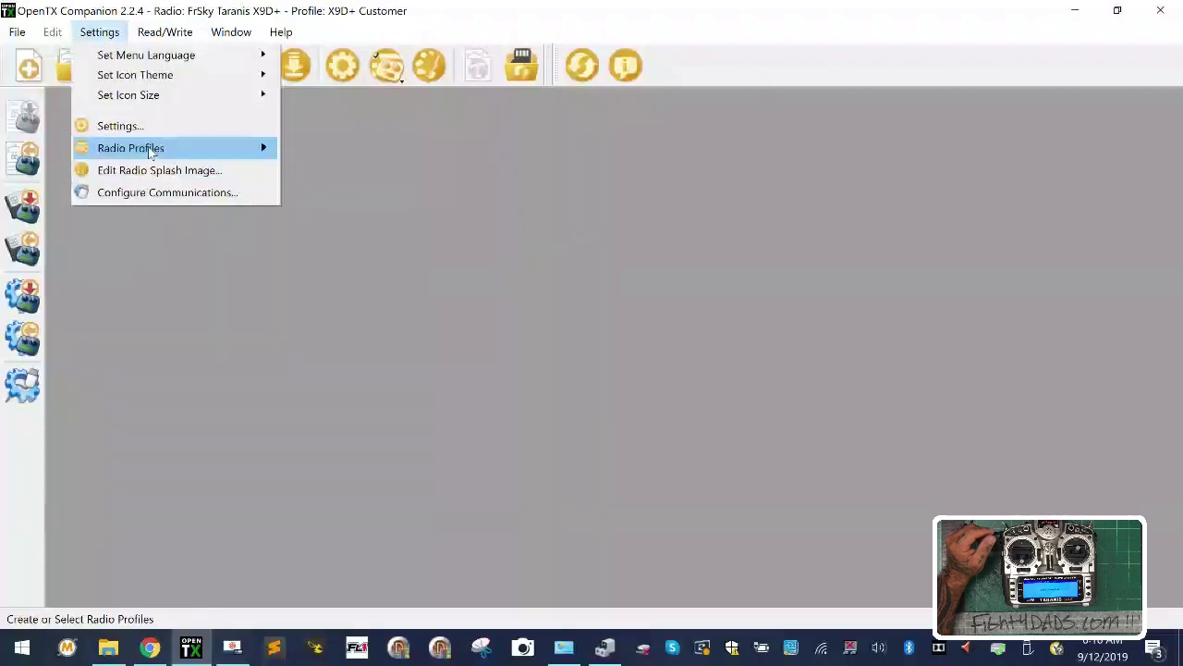
pyautogui.moveTo(167, 148)
pyautogui.click(399, 275)
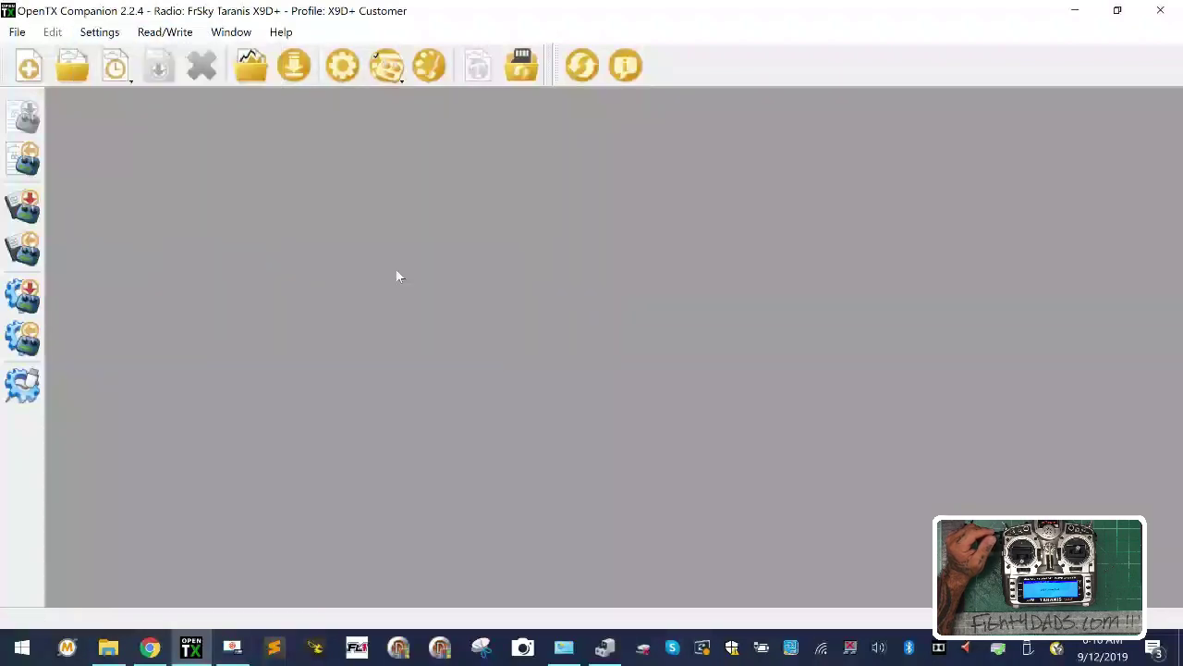
pyautogui.click(99, 31)
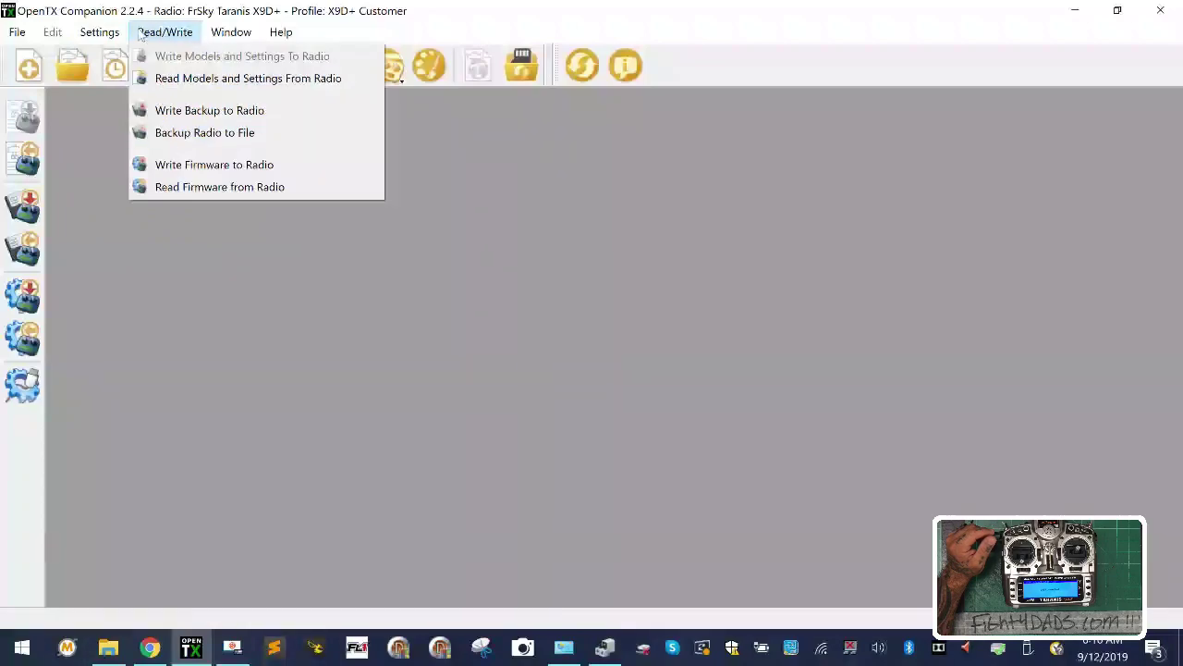
pyautogui.moveTo(98, 31)
pyautogui.click(114, 127)
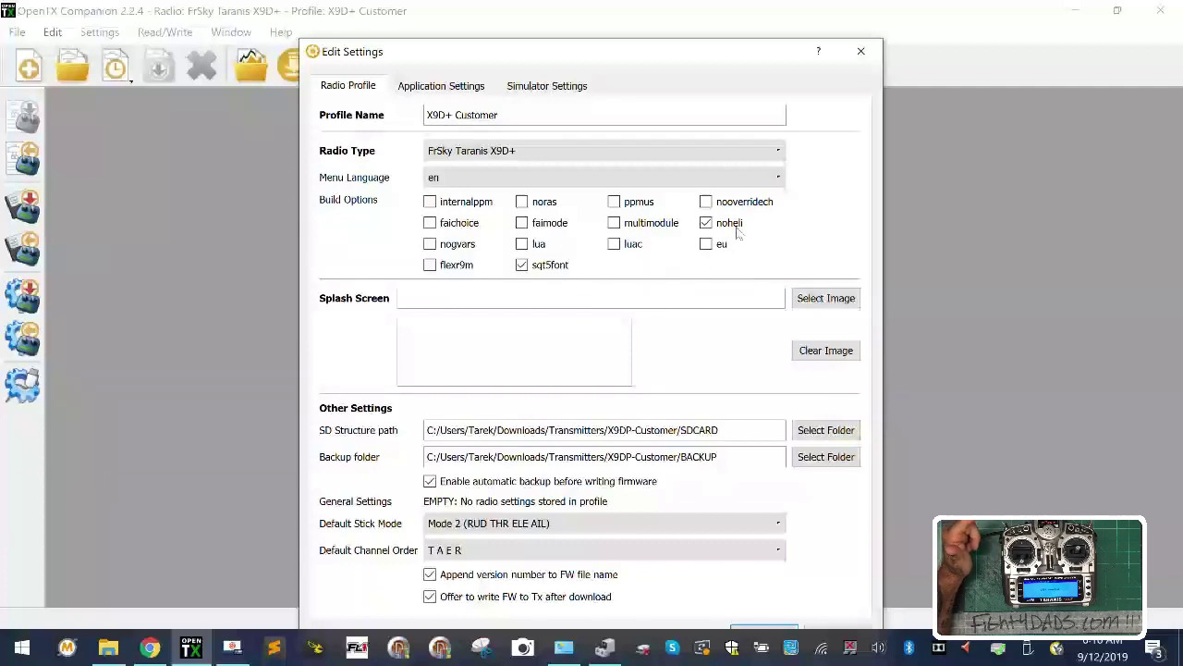
pyautogui.click(861, 51)
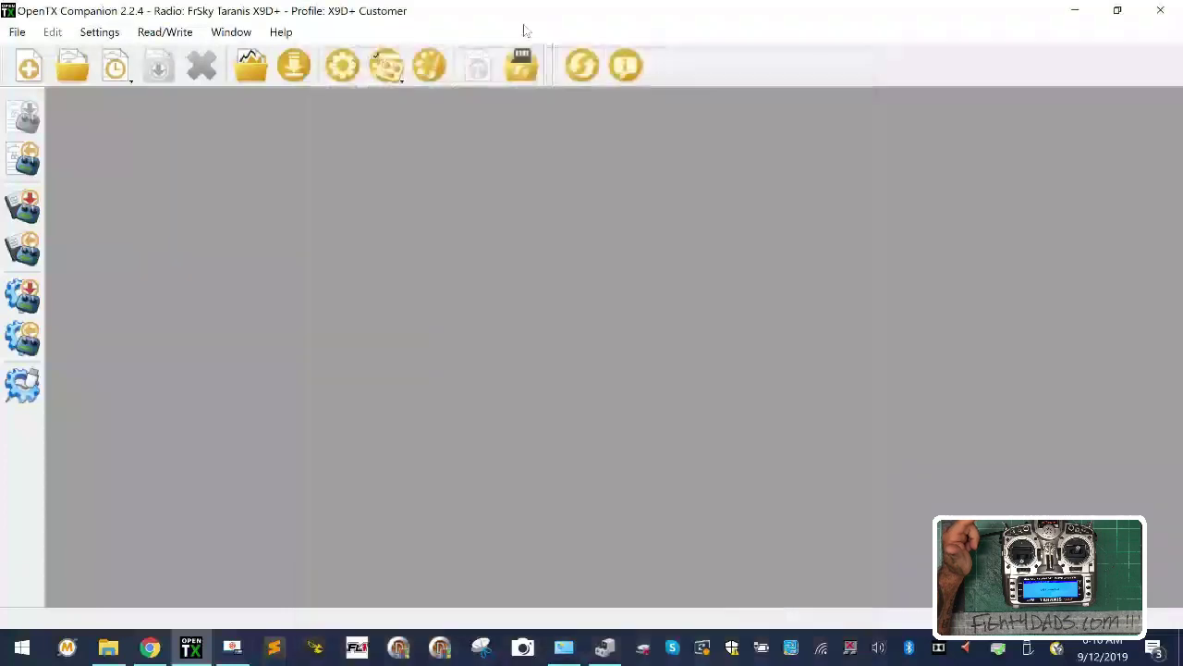
# Start the firmware download and choose Downloads/Transmitters/X9DP-Customer as the save location.
pyautogui.click(294, 65)
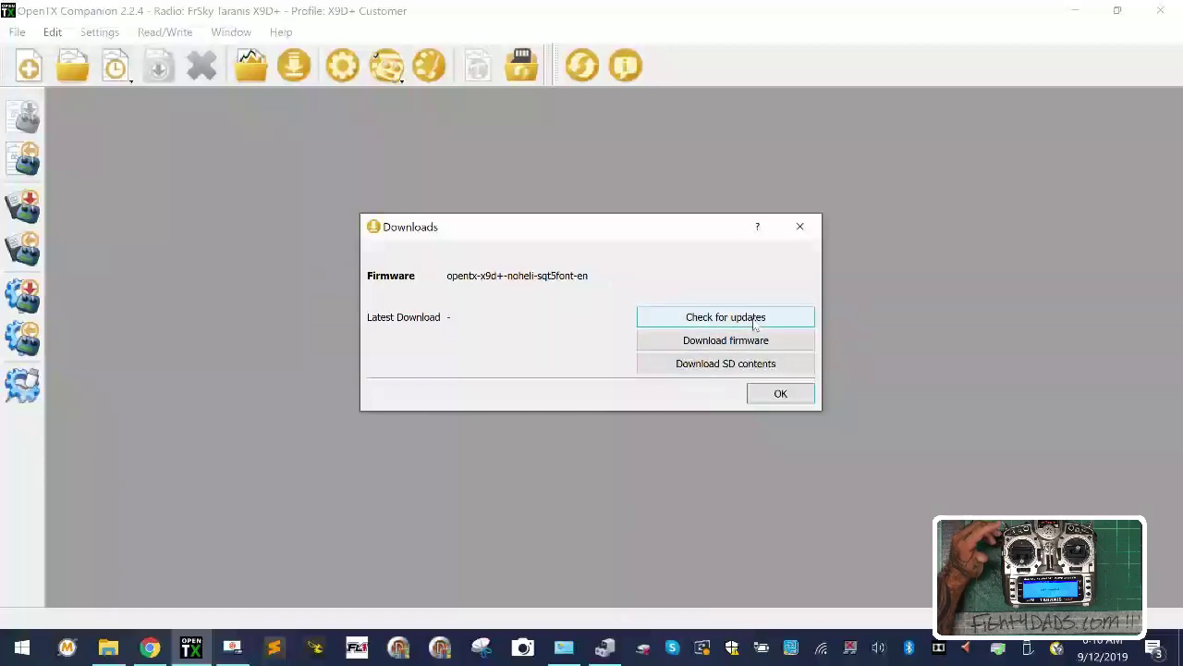
pyautogui.click(681, 340)
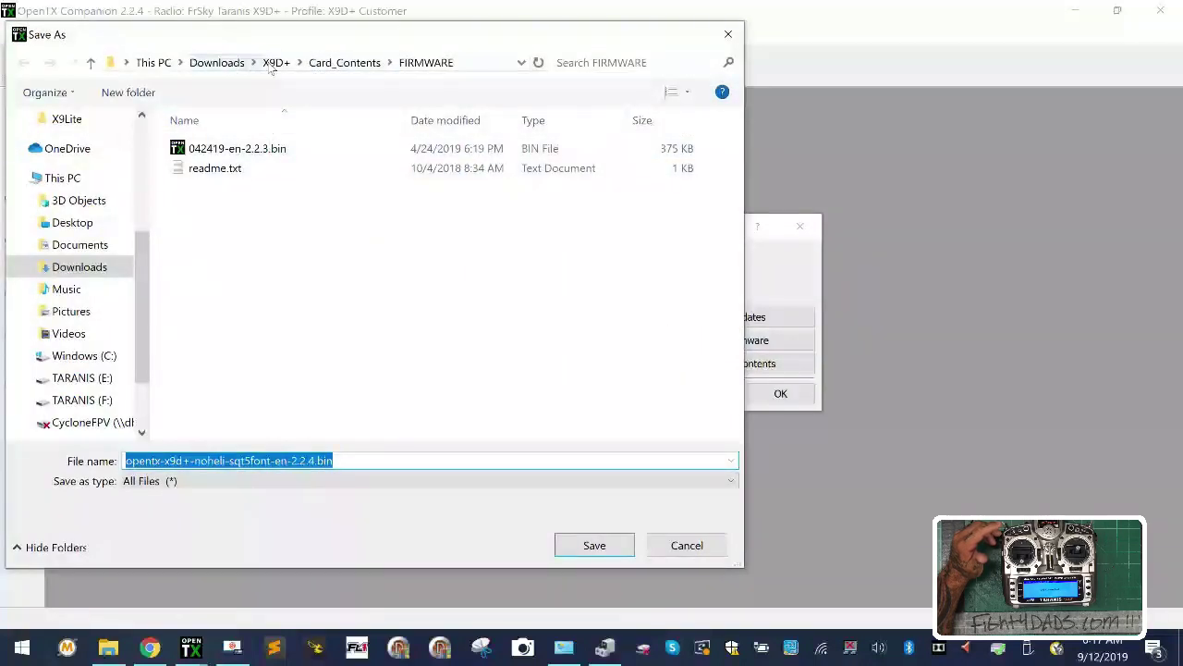
pyautogui.click(199, 63)
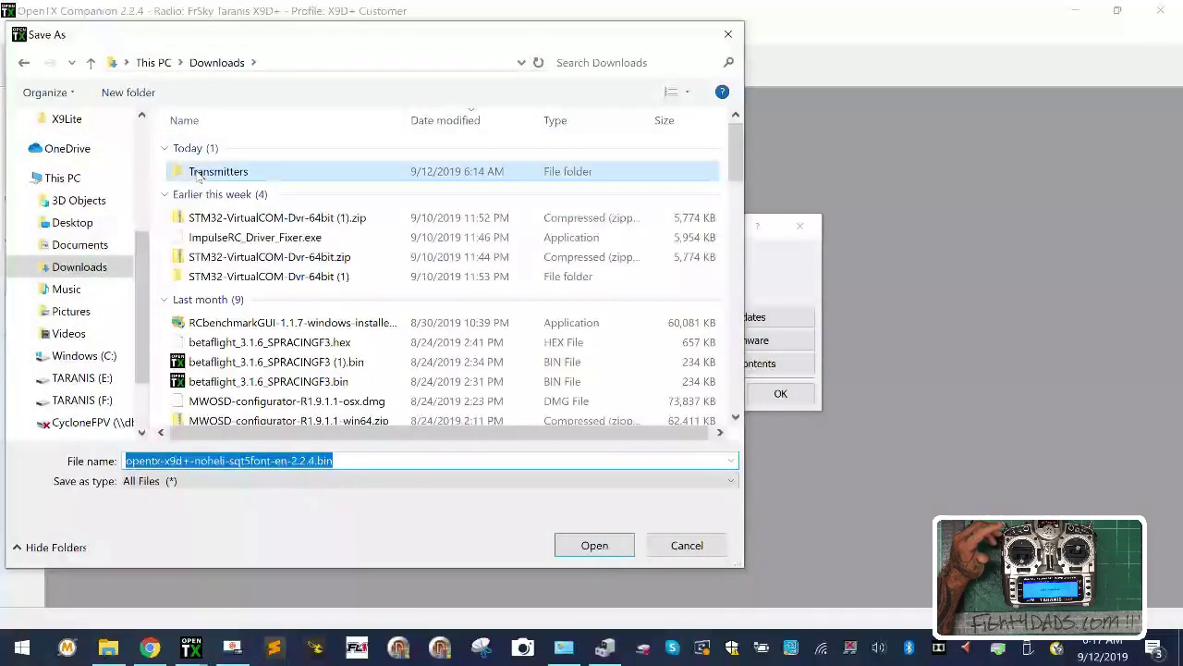
pyautogui.doubleClick(199, 172)
pyautogui.doubleClick(224, 148)
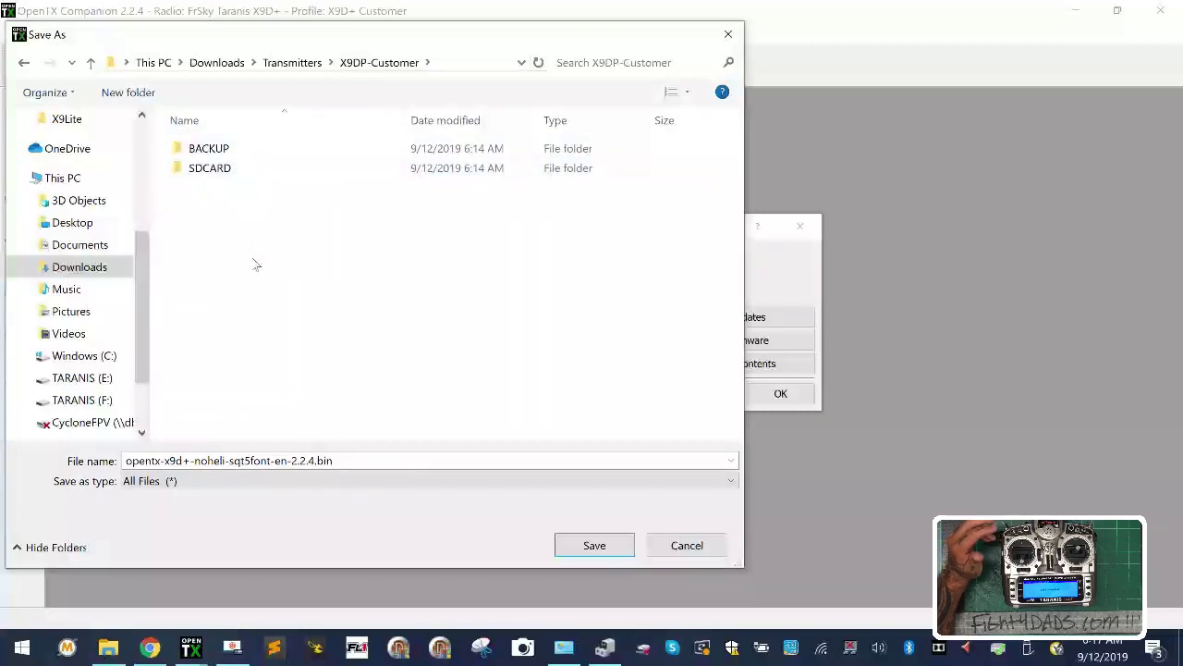
# Create a FIRMWARE folder inside X9DP-Customer and save opentx-x9d+-noheli-sqt5font-en-2.2.4.bin in it.
pyautogui.click(128, 93)
pyautogui.write('Firmw')
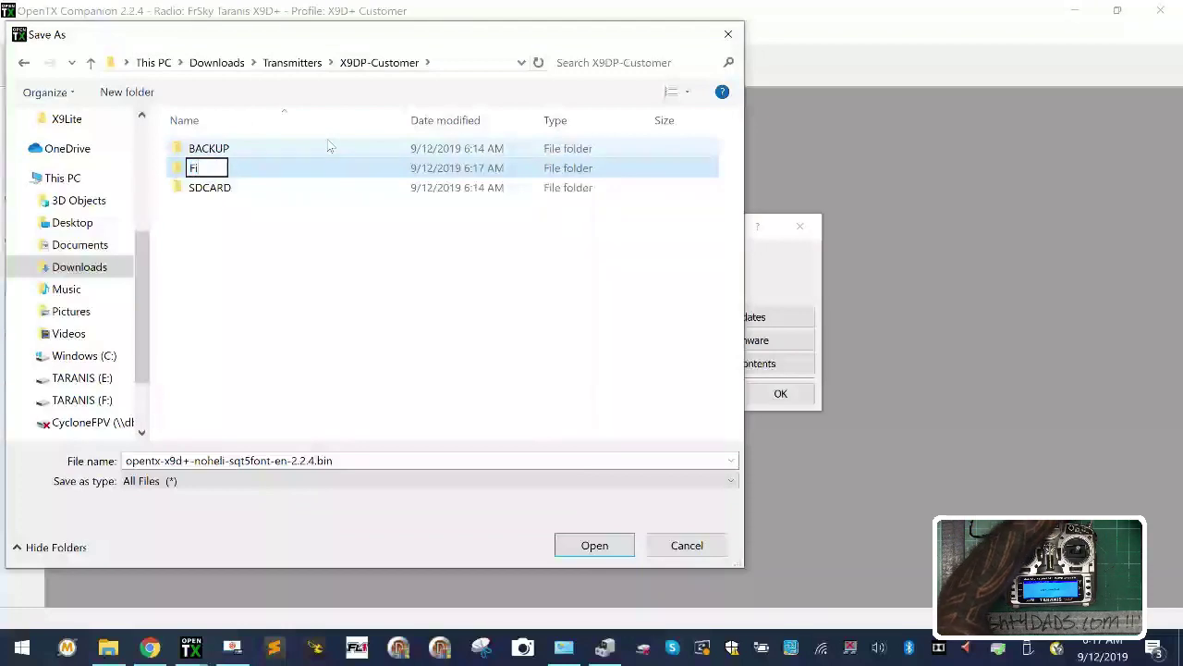
pyautogui.press('BackSpace')
pyautogui.press('BackSpace')
pyautogui.press('BackSpace')
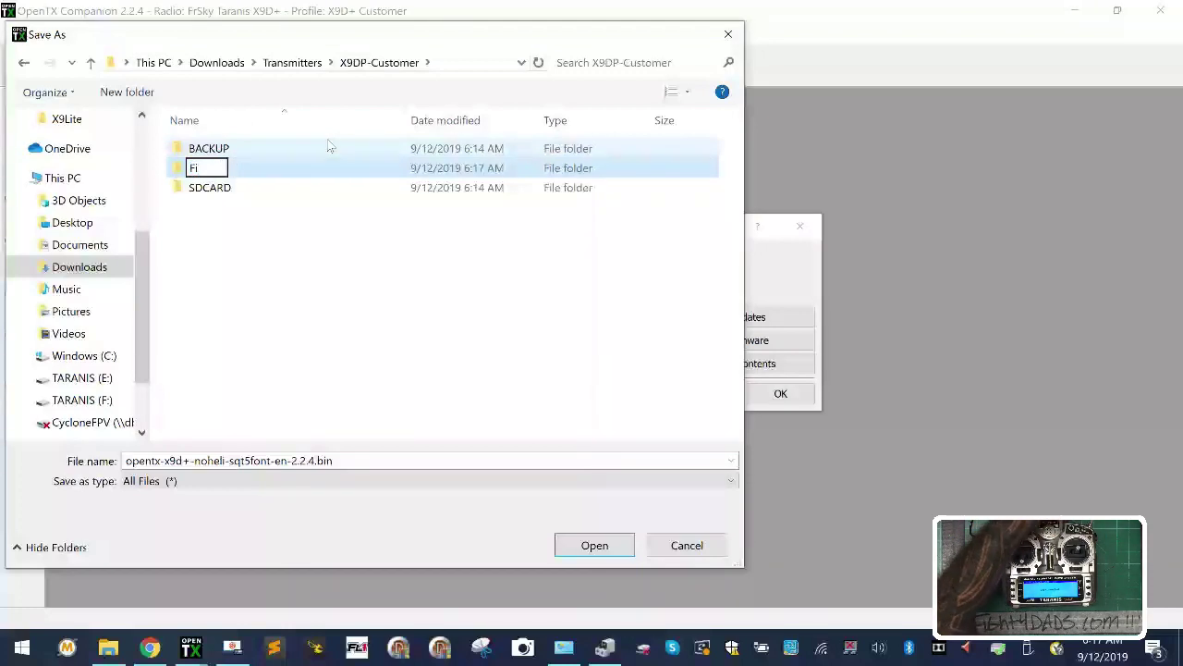
pyautogui.write('rmwa')
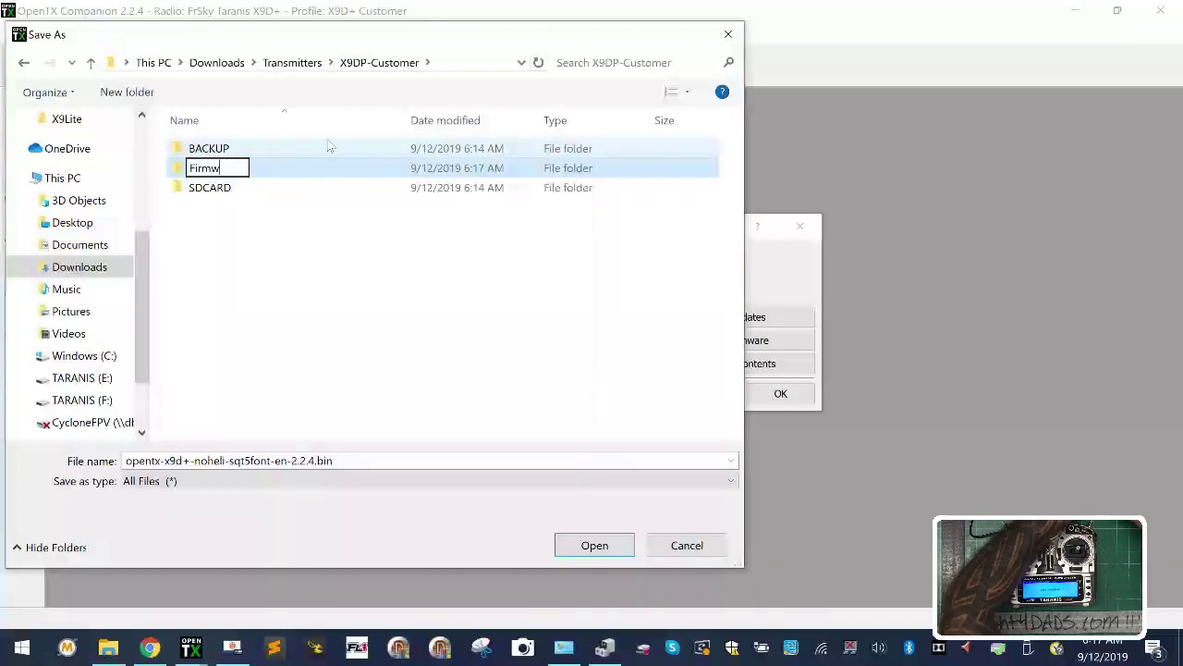
pyautogui.press('BackSpace')
pyautogui.press('BackSpace')
pyautogui.press('BackSpace')
pyautogui.press('BackSpace')
pyautogui.press('BackSpace')
pyautogui.press('BackSpace')
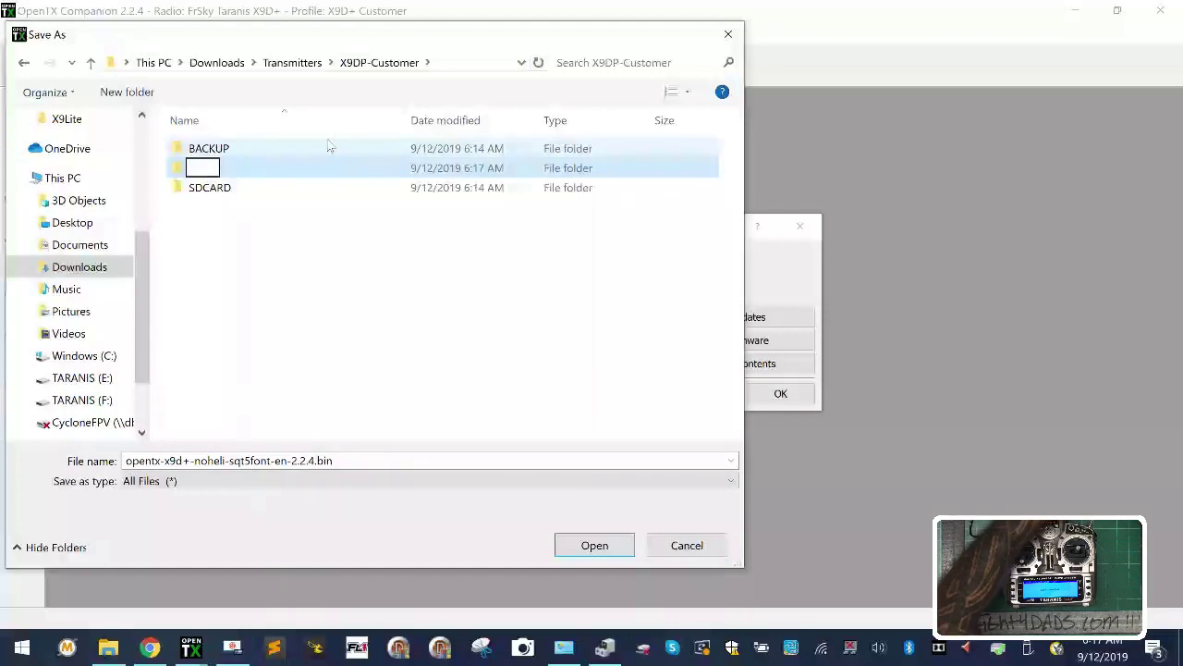
pyautogui.write('FIRMWARE')
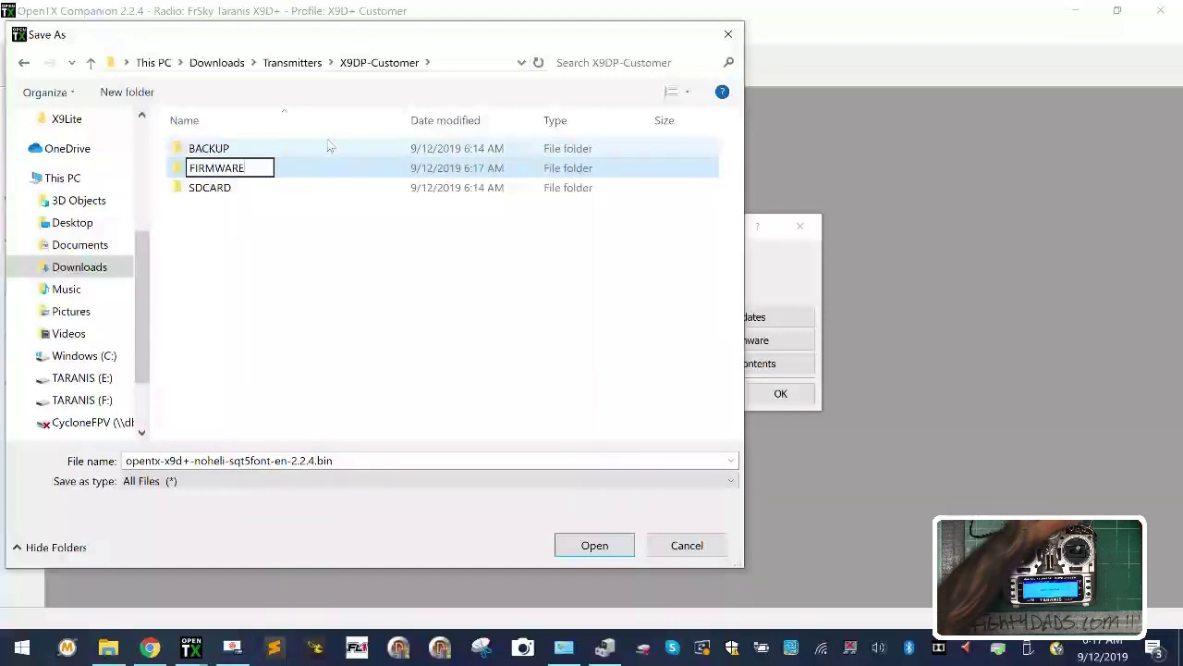
pyautogui.press('Return')
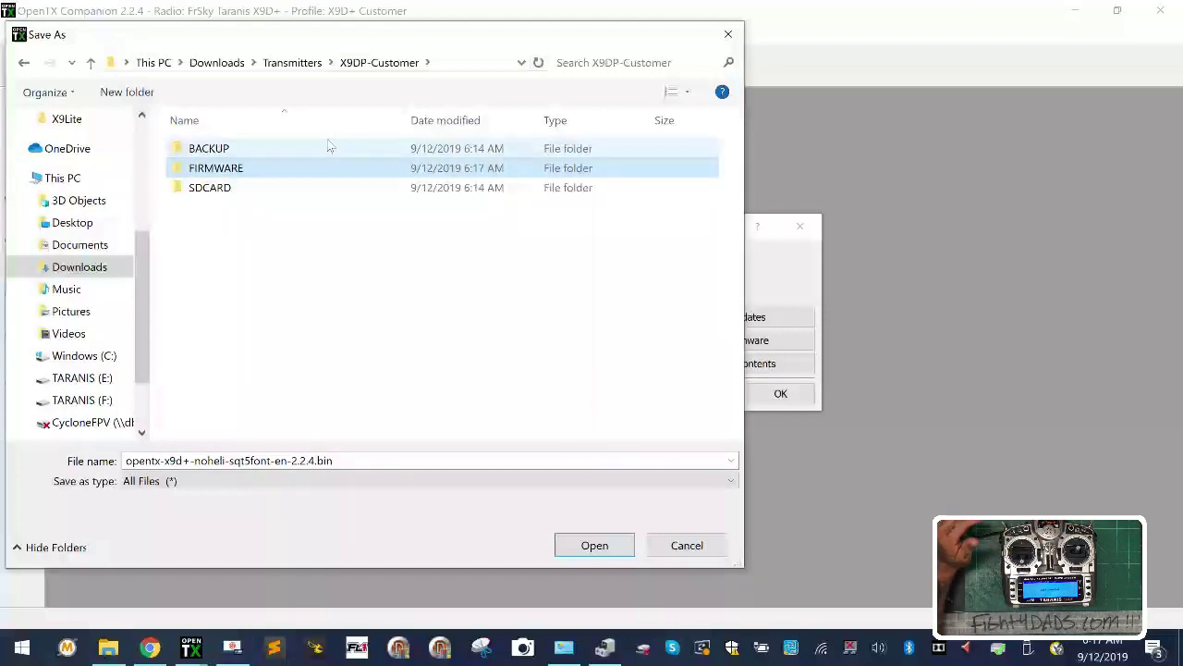
pyautogui.doubleClick(272, 170)
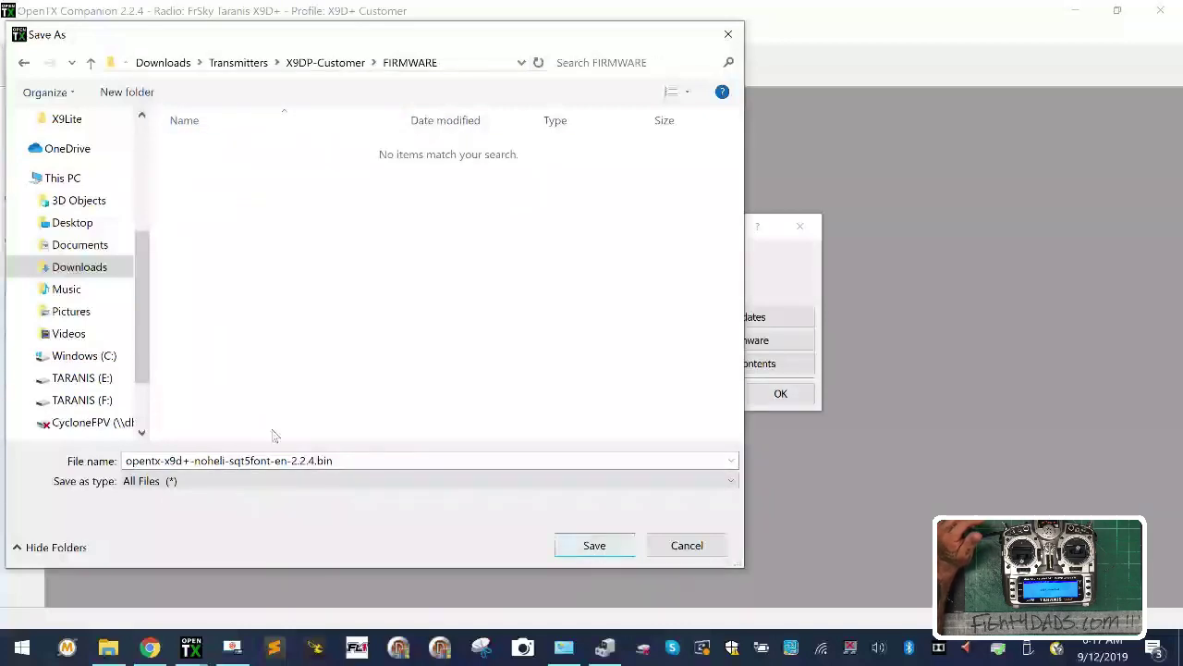
pyautogui.click(608, 552)
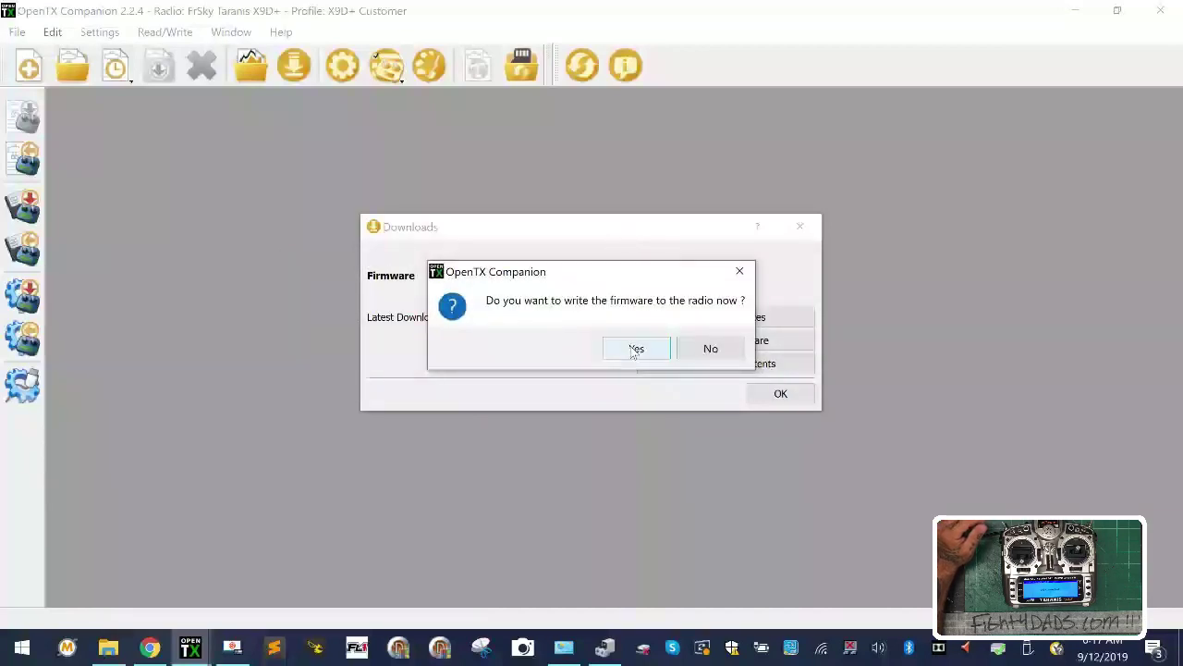
# Write the downloaded 2.2.4 firmware to the radio with the firmware start screen and hardware compatibility check, closing the dialogs when flashing is done.
pyautogui.click(636, 349)
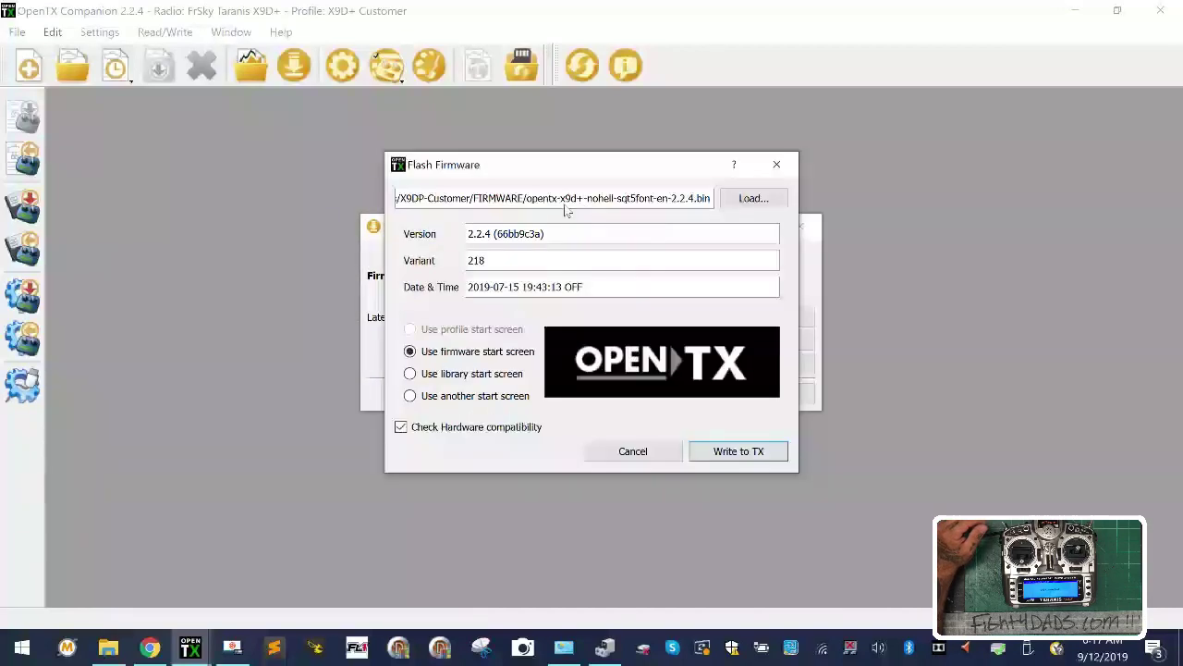
pyautogui.moveTo(519, 198); pyautogui.dragTo(764, 209)
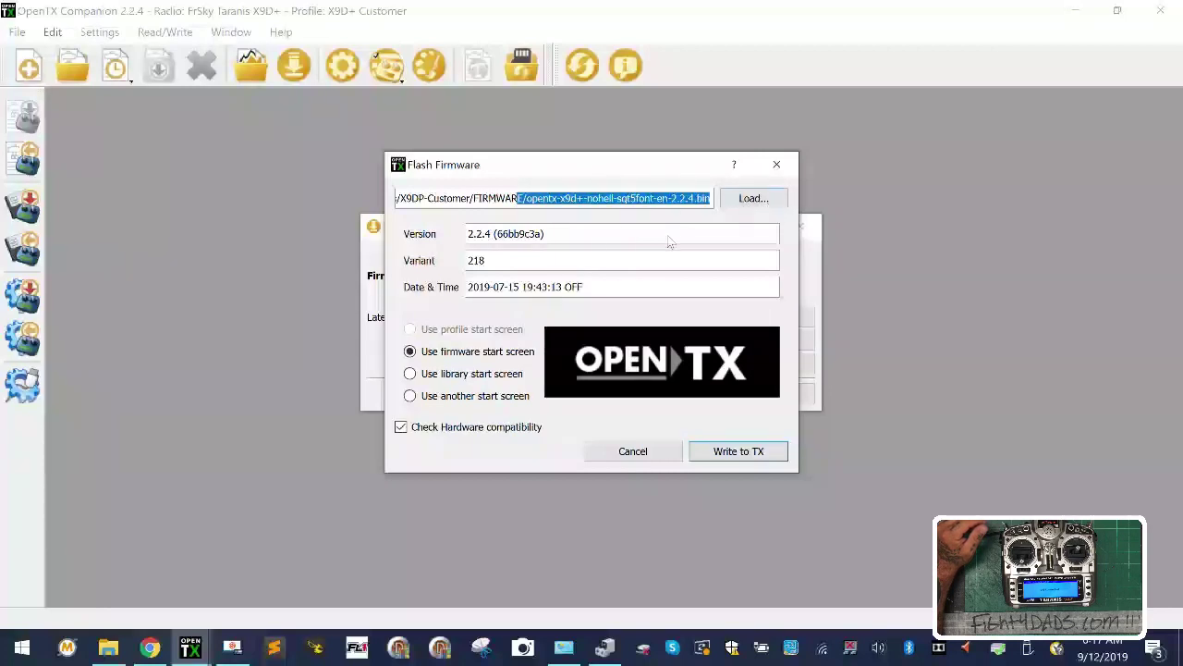
pyautogui.click(744, 459)
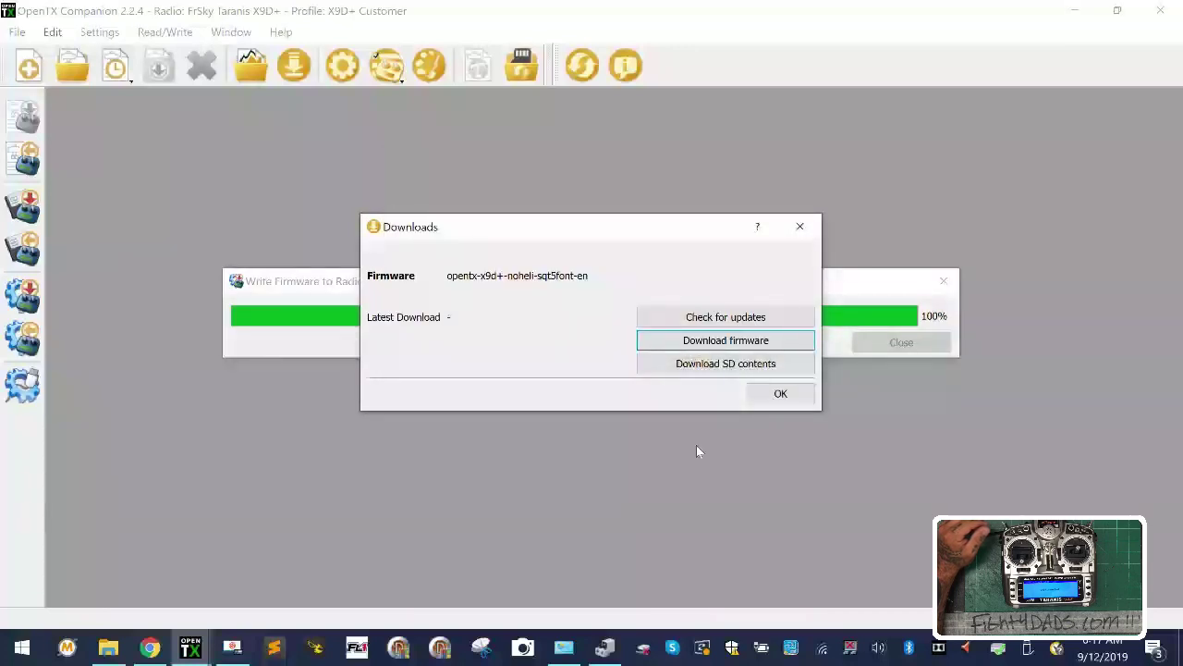
pyautogui.click(778, 395)
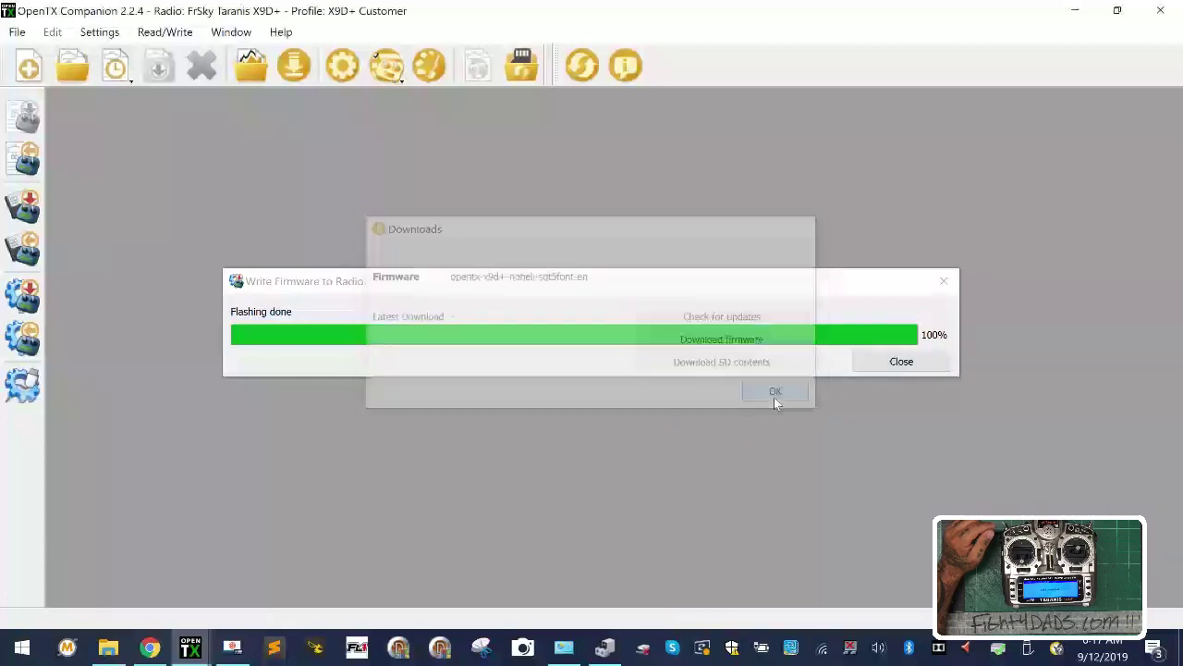
pyautogui.click(901, 362)
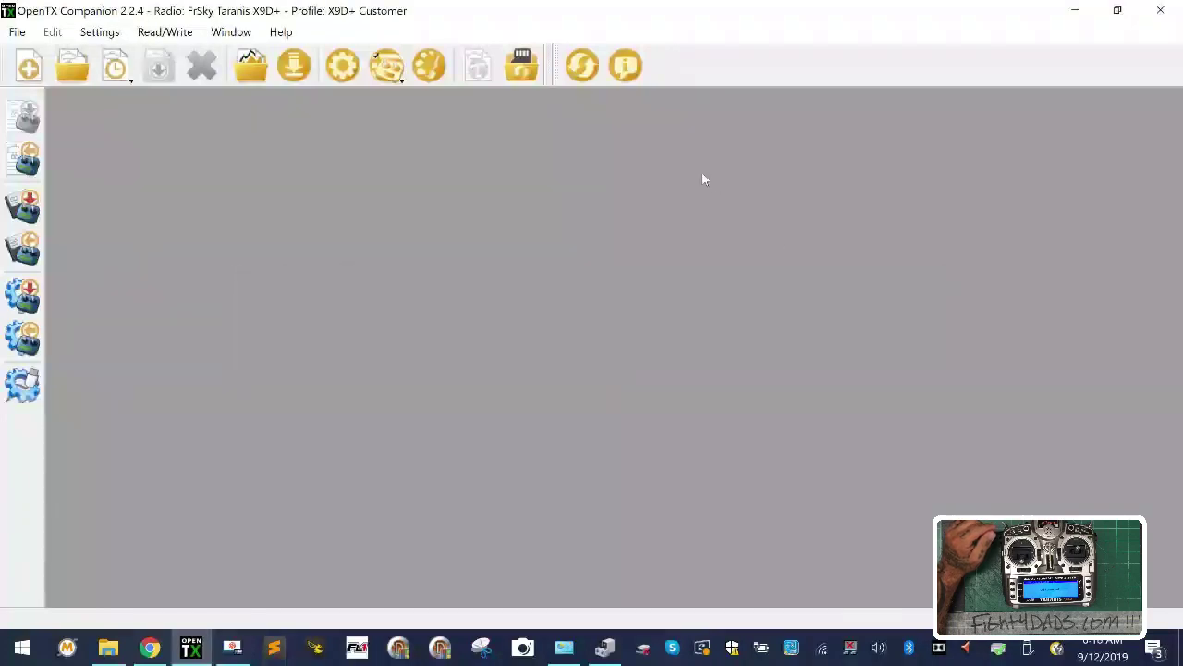
# Open the OpenTX SD card contents download page for the X9D+ and download sdcard-taranis-x9-2.2V0021.zip.
pyautogui.click(294, 65)
pyautogui.click(726, 363)
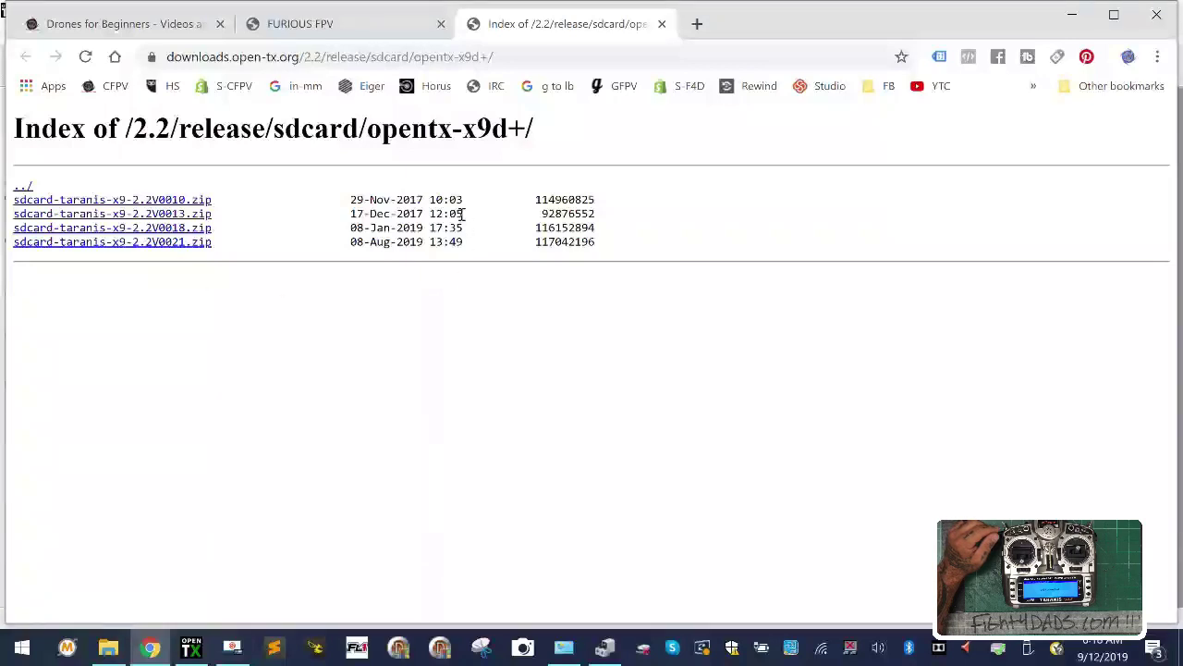
pyautogui.click(182, 243)
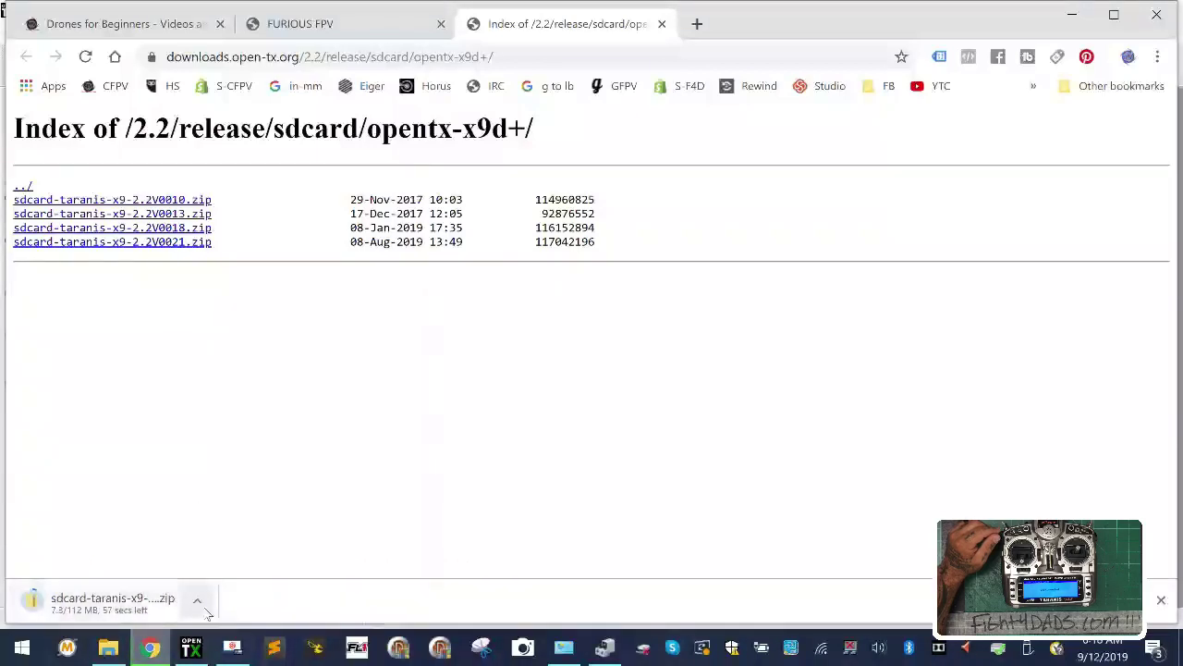
# Show the in-progress SD card download in its folder and look through the Downloads files.
pyautogui.click(197, 601)
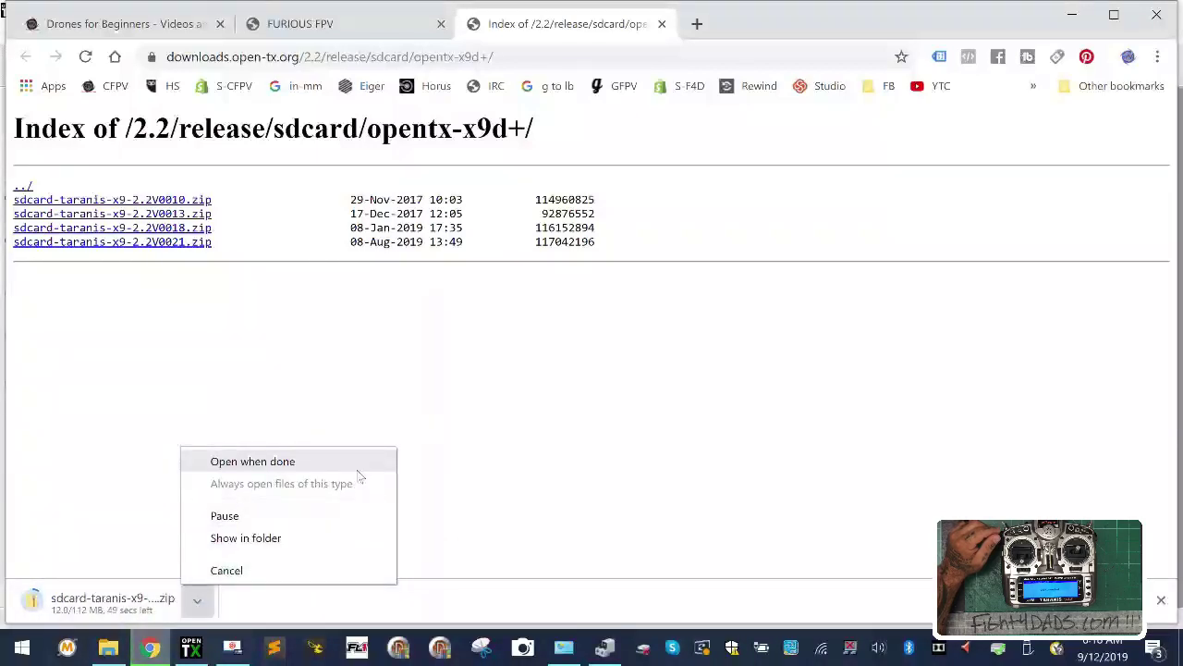
pyautogui.click(345, 546)
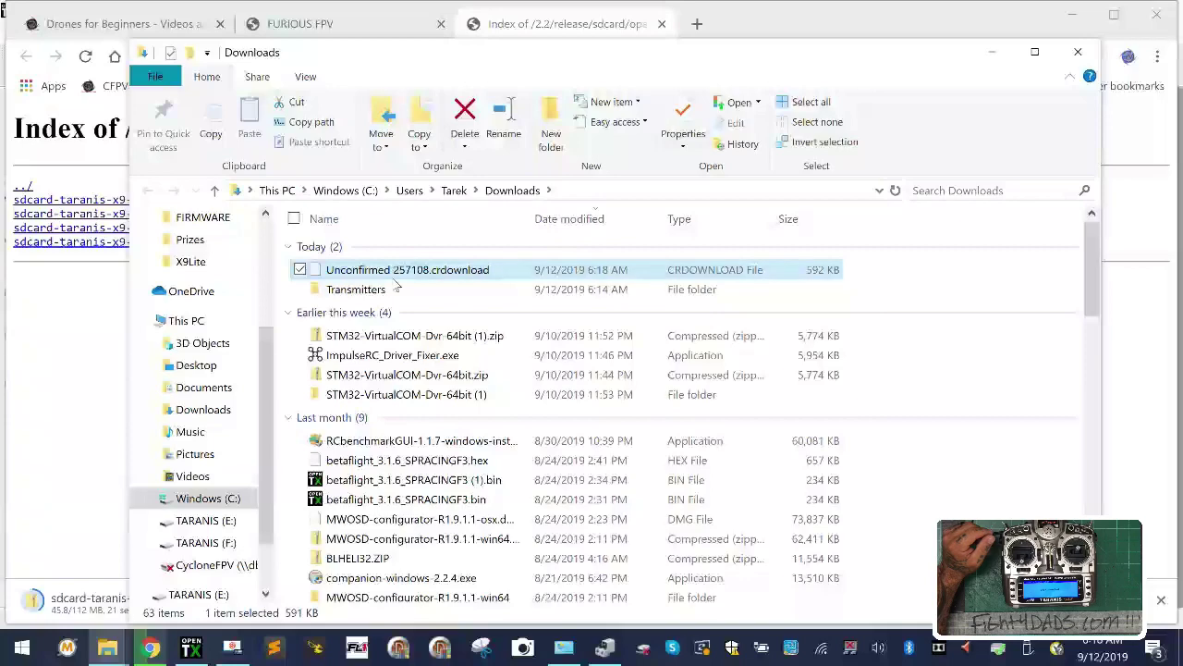
pyautogui.scroll(-8, 394, 370)
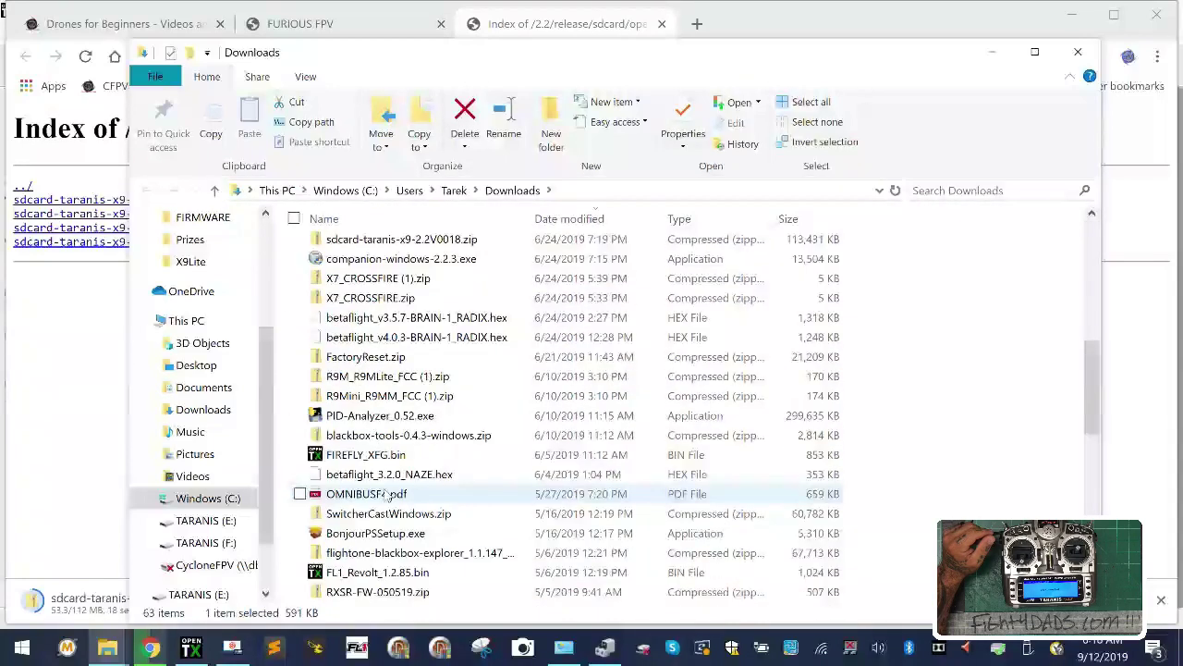
pyautogui.click(91, 384)
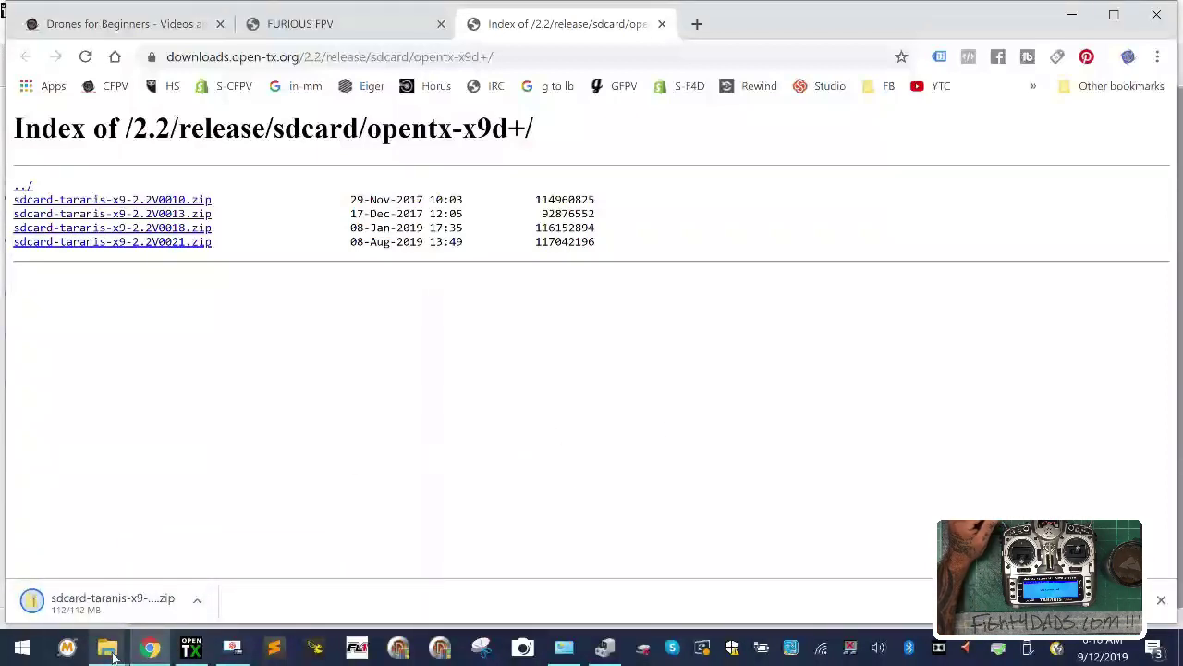
# Move sdcard-taranis-x9-2.2V0021.zip from Downloads into Transmitters/X9DP-Customer and open that folder.
pyautogui.moveTo(111, 653)
pyautogui.click(93, 564)
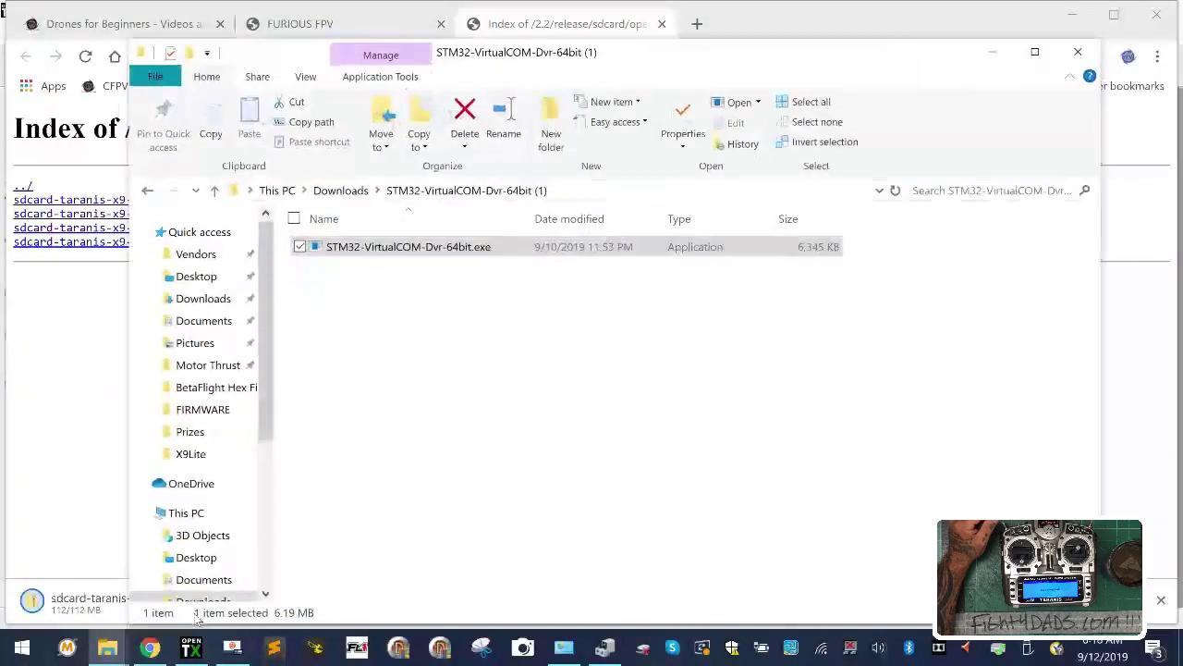
pyautogui.click(340, 190)
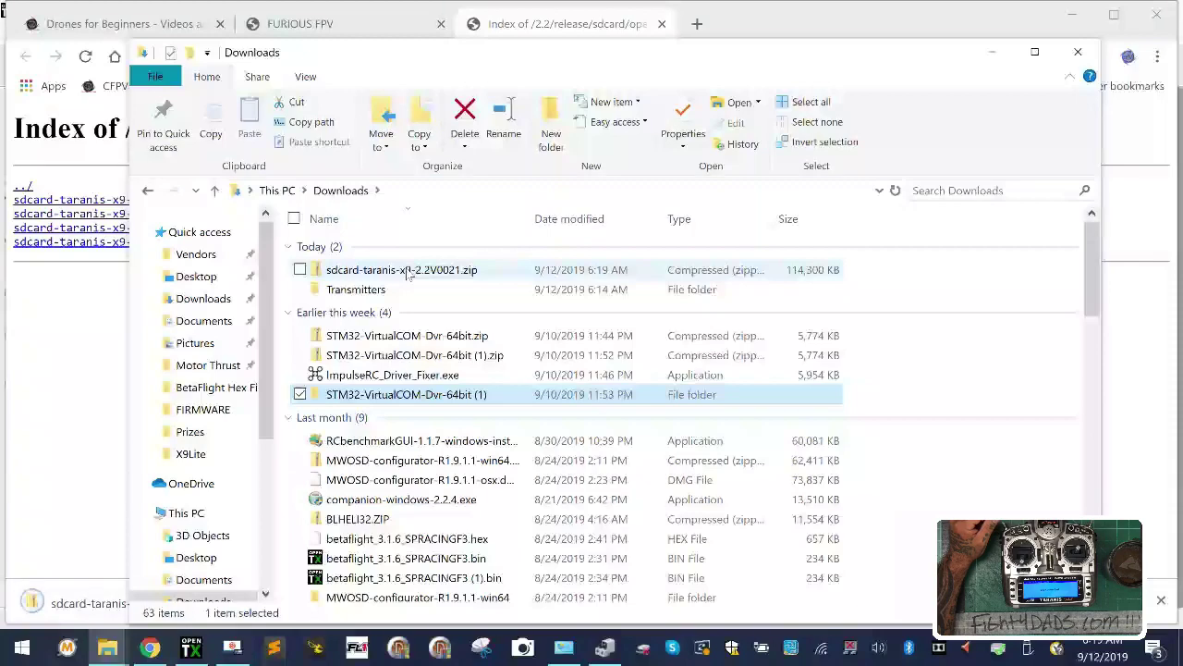
pyautogui.moveTo(402, 273); pyautogui.dragTo(381, 259)
pyautogui.doubleClick(369, 268)
pyautogui.doubleClick(381, 251)
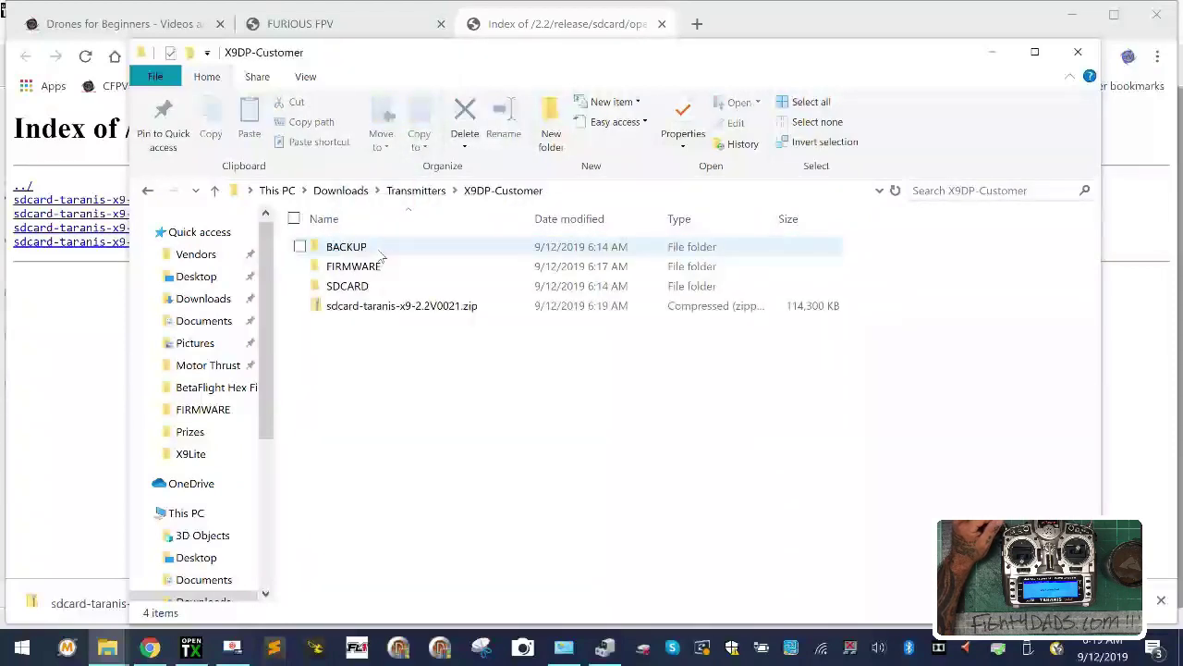
# Extract sdcard-taranis-x9-2.2V0021.zip into a folder of the same name inside X9DP-Customer.
pyautogui.click(422, 305)
pyautogui.rightClick(422, 305)
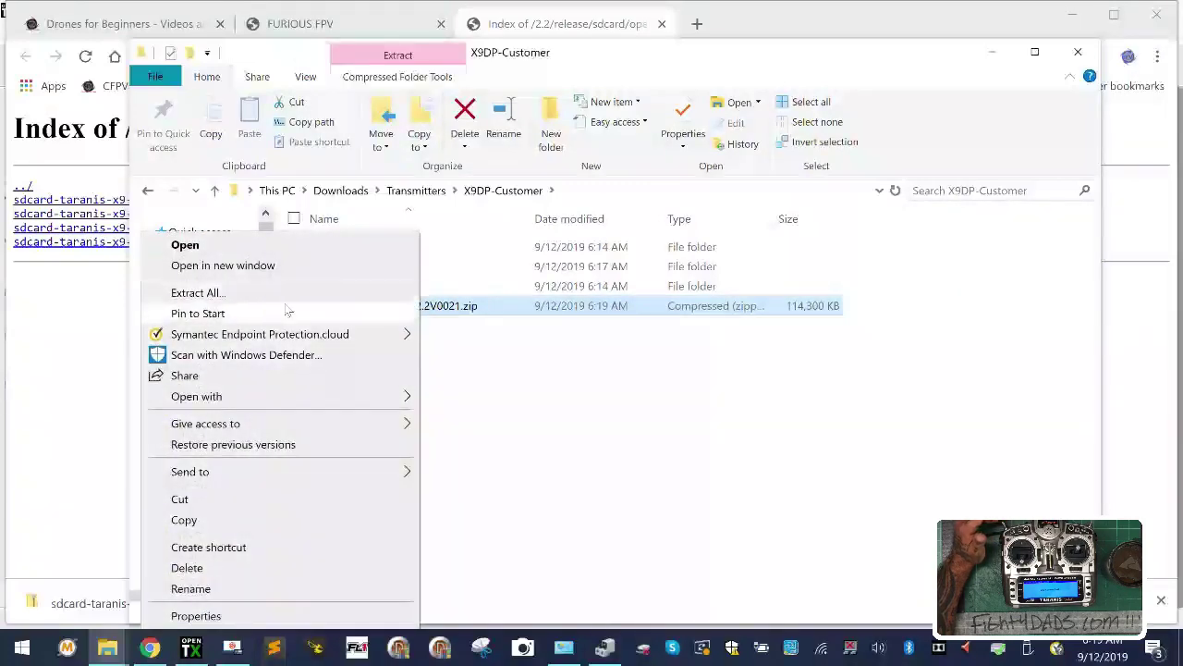
pyautogui.click(198, 292)
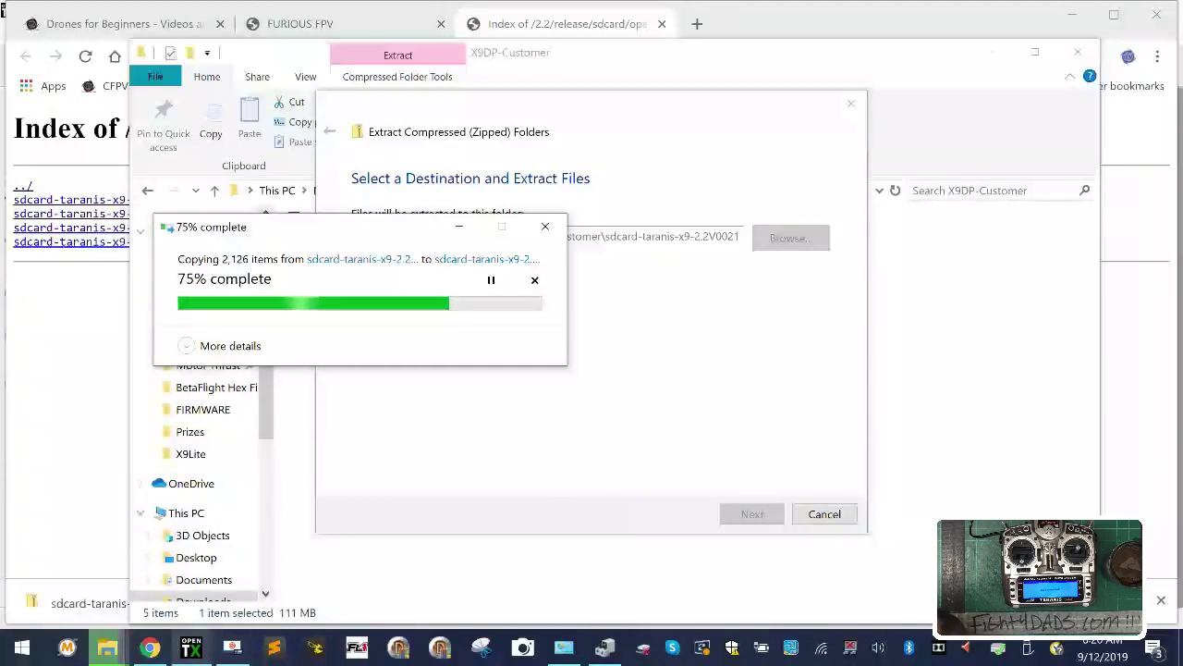
# Switch to the browser, load frsky-rc.com in a new tab and open the site's Download page.
pyautogui.click(164, 650)
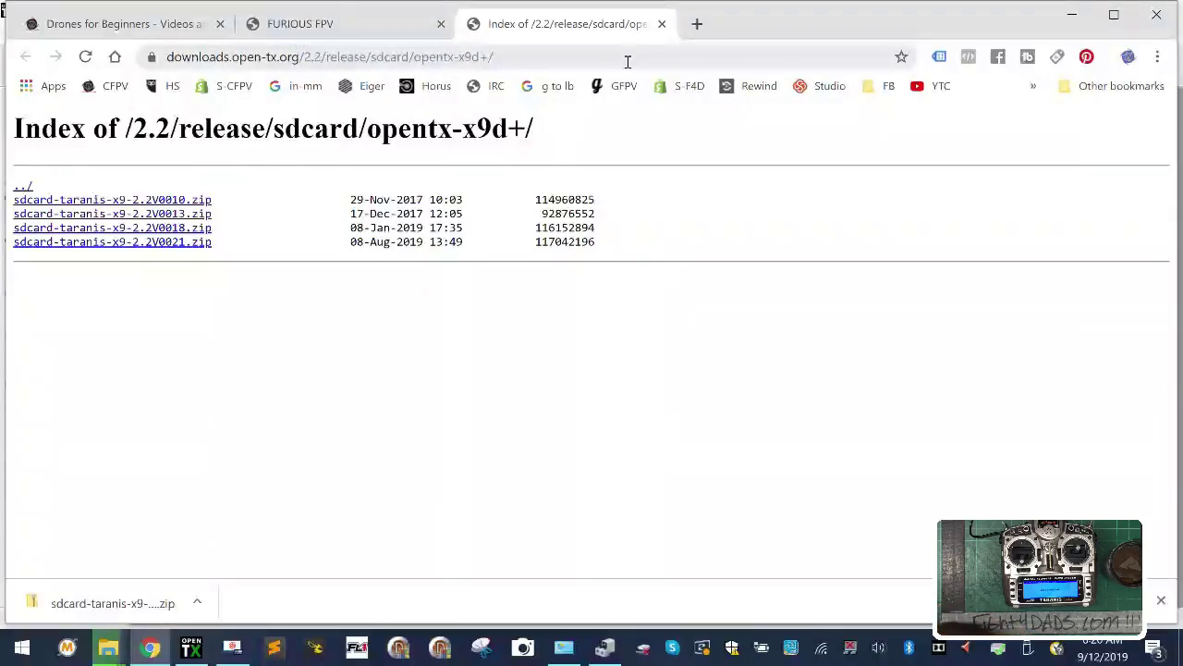
pyautogui.click(695, 25)
pyautogui.write('fr')
pyautogui.press('Return')
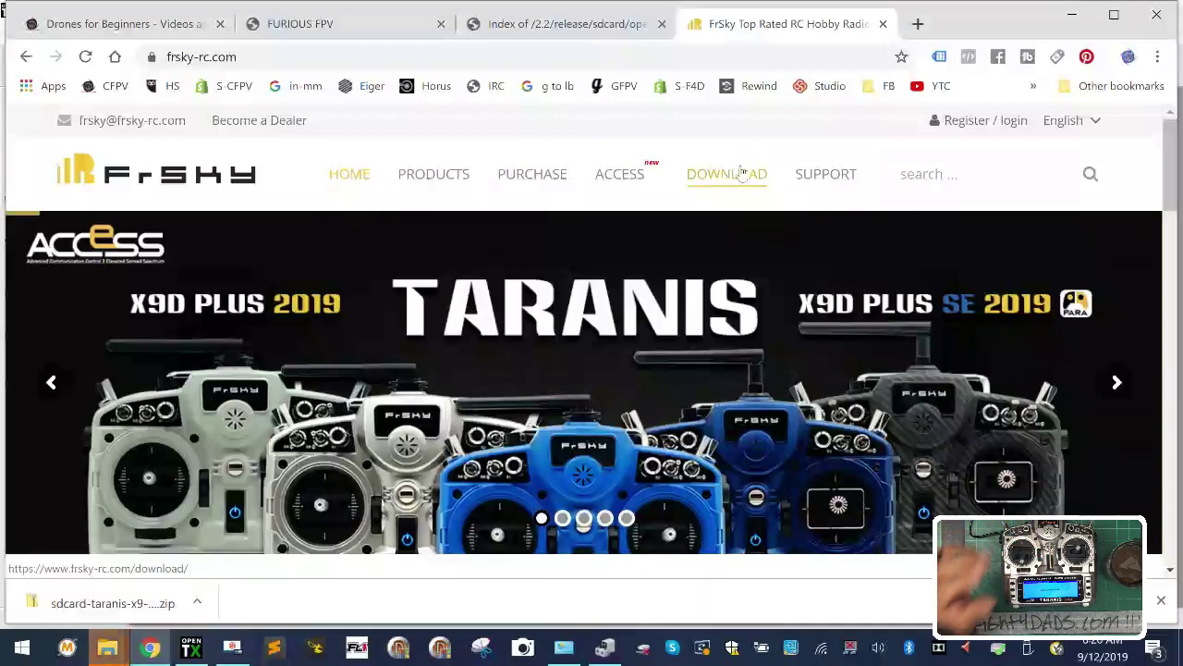
pyautogui.click(826, 182)
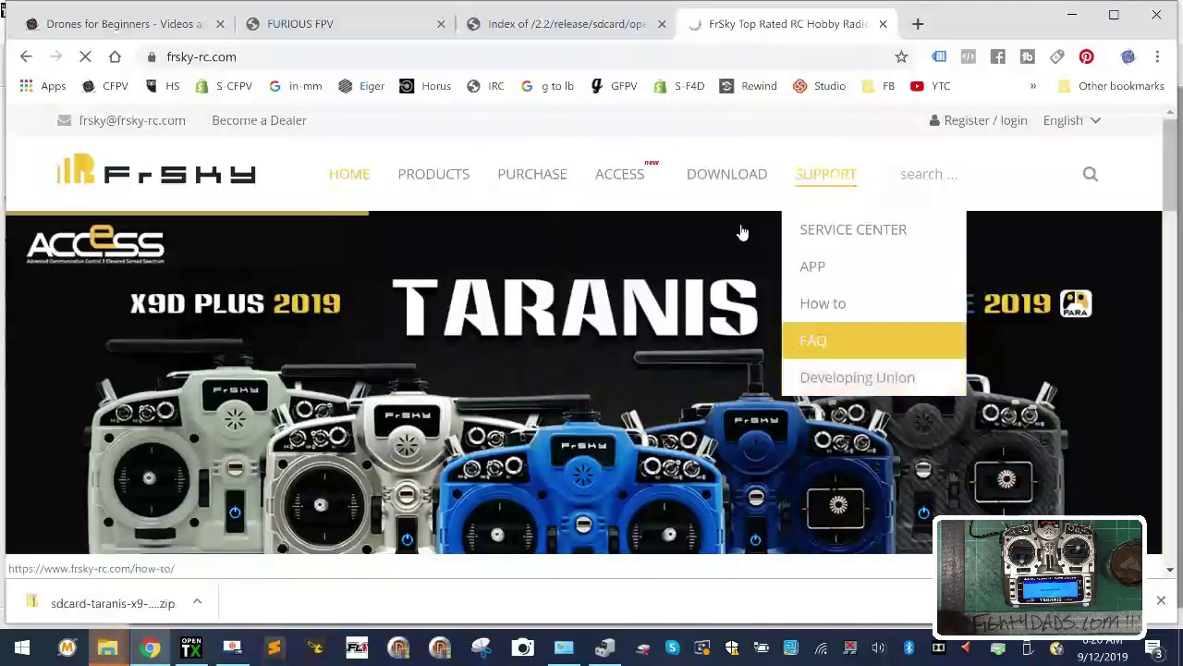
pyautogui.click(726, 180)
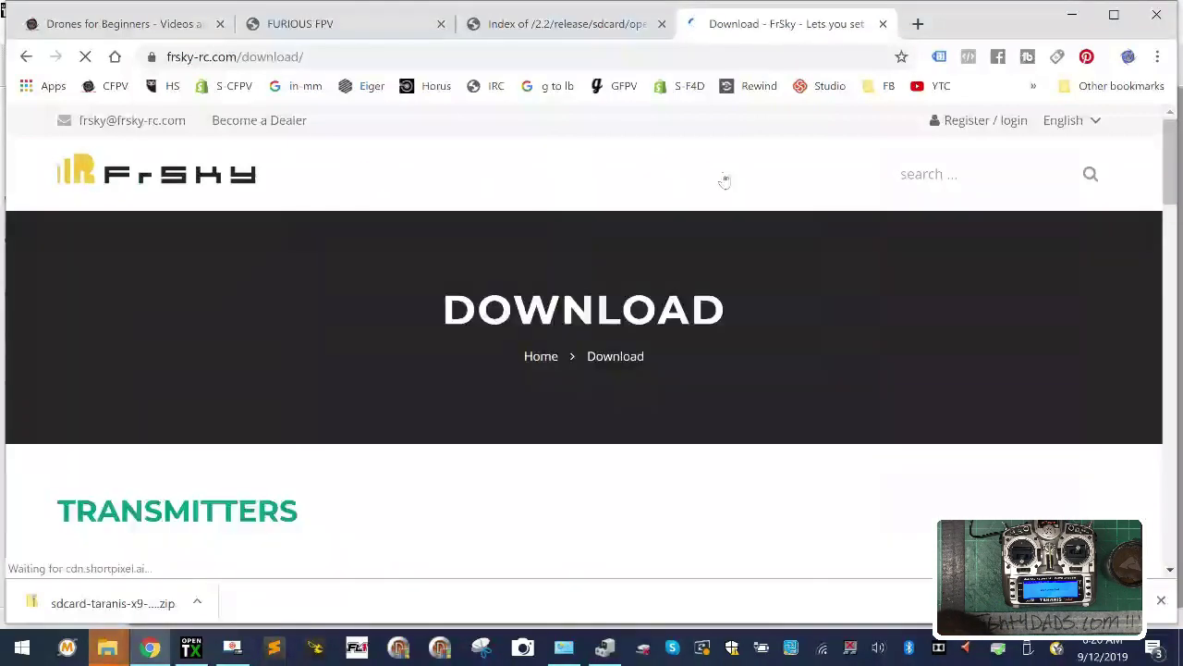
# Load more transmitters in the FrSky download list and open the Taranis X9D Plus download page.
pyautogui.scroll(-5, 266, 473)
pyautogui.scroll(-2, 266, 473)
pyautogui.scroll(3, 266, 473)
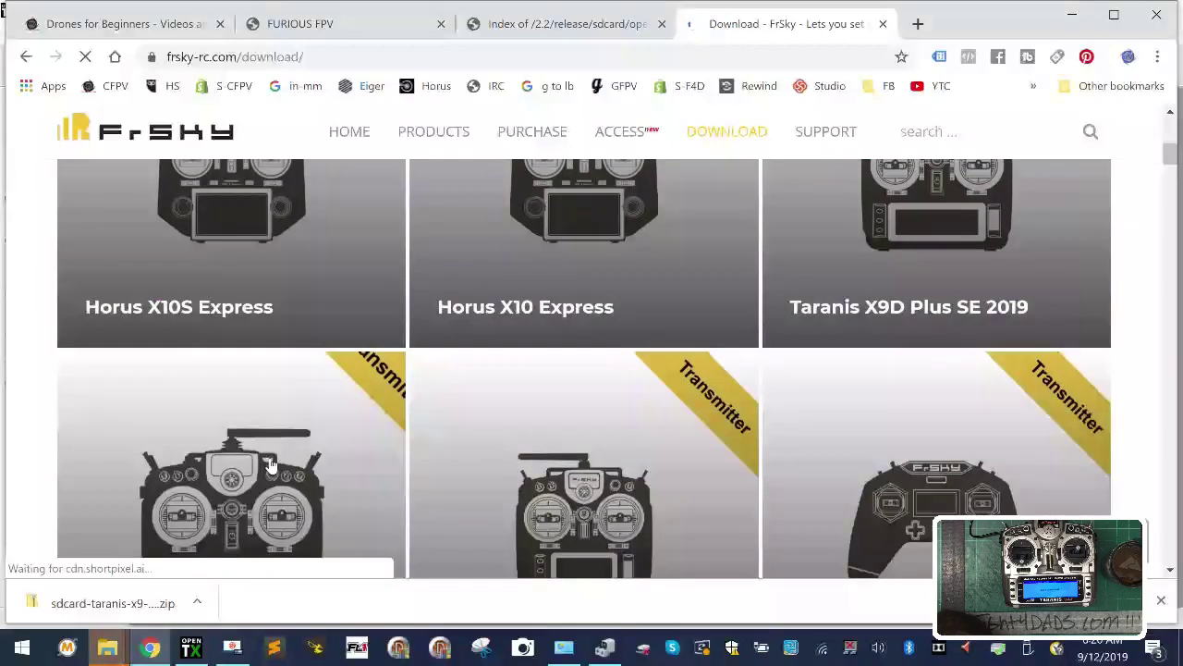
pyautogui.scroll(-3, 271, 465)
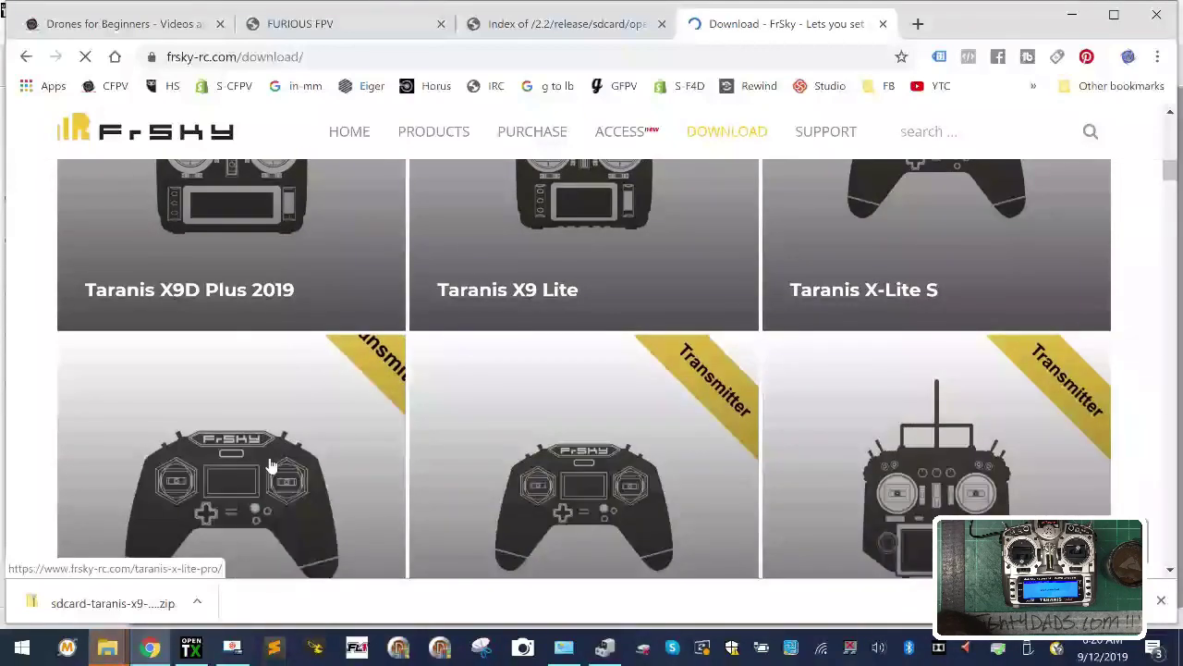
pyautogui.scroll(-2, 271, 465)
pyautogui.scroll(-4, 435, 490)
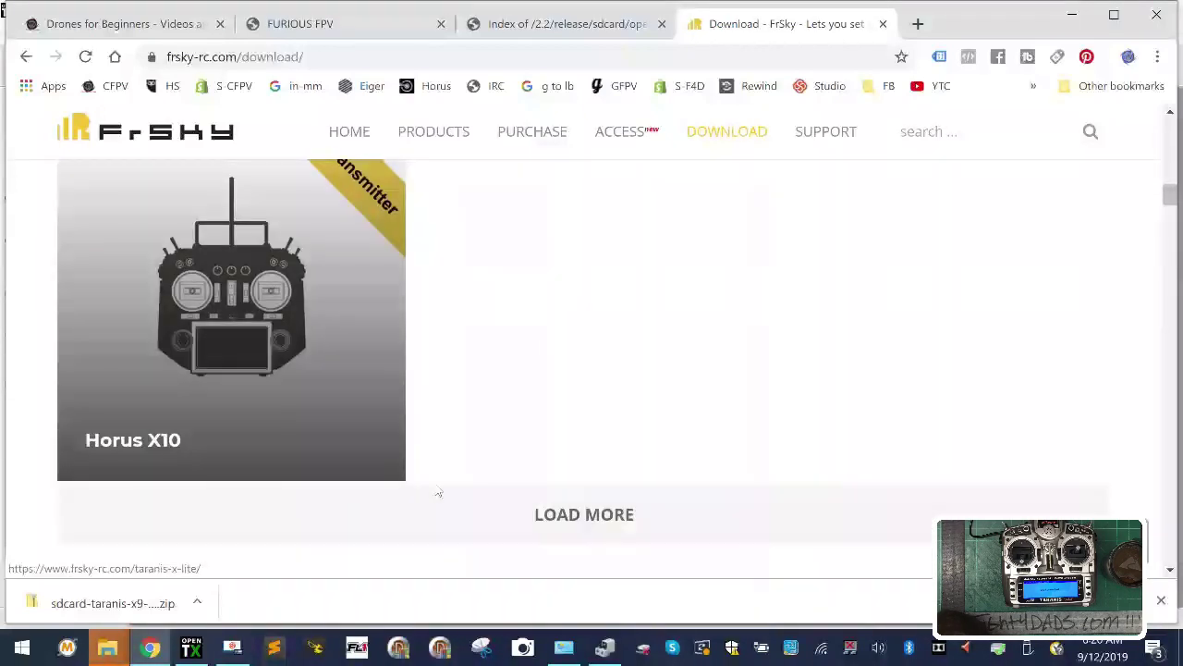
pyautogui.click(618, 521)
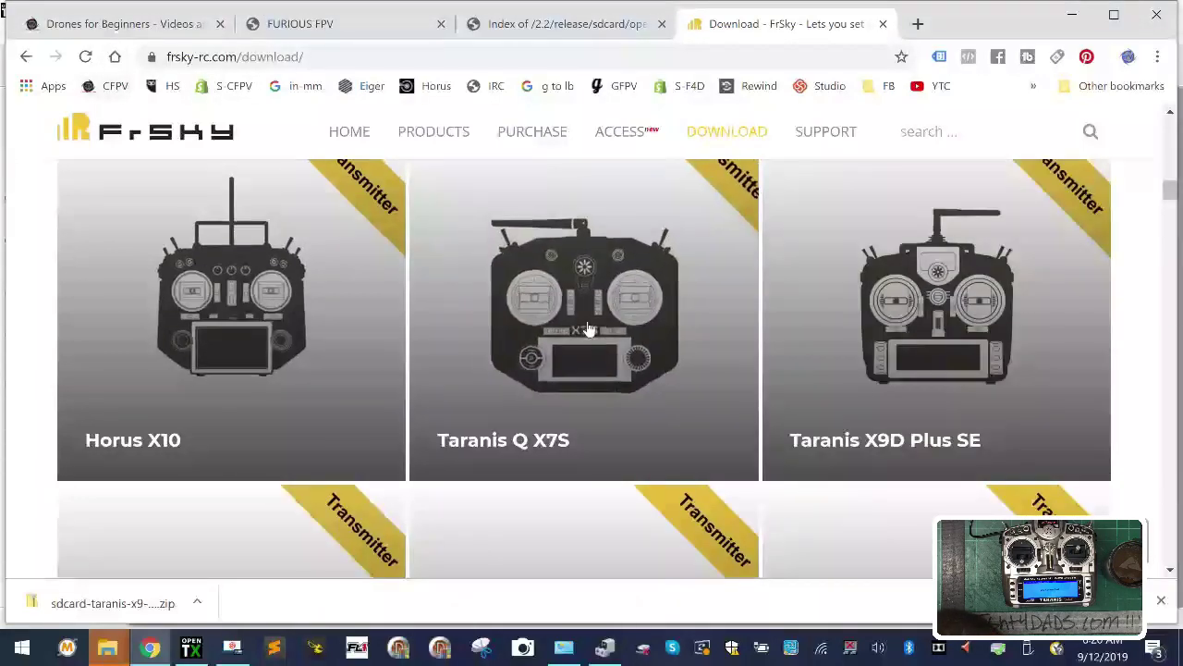
pyautogui.scroll(-3, 588, 328)
pyautogui.scroll(-5, 589, 328)
pyautogui.scroll(3, 589, 327)
pyautogui.scroll(-2, 589, 327)
pyautogui.click(265, 231)
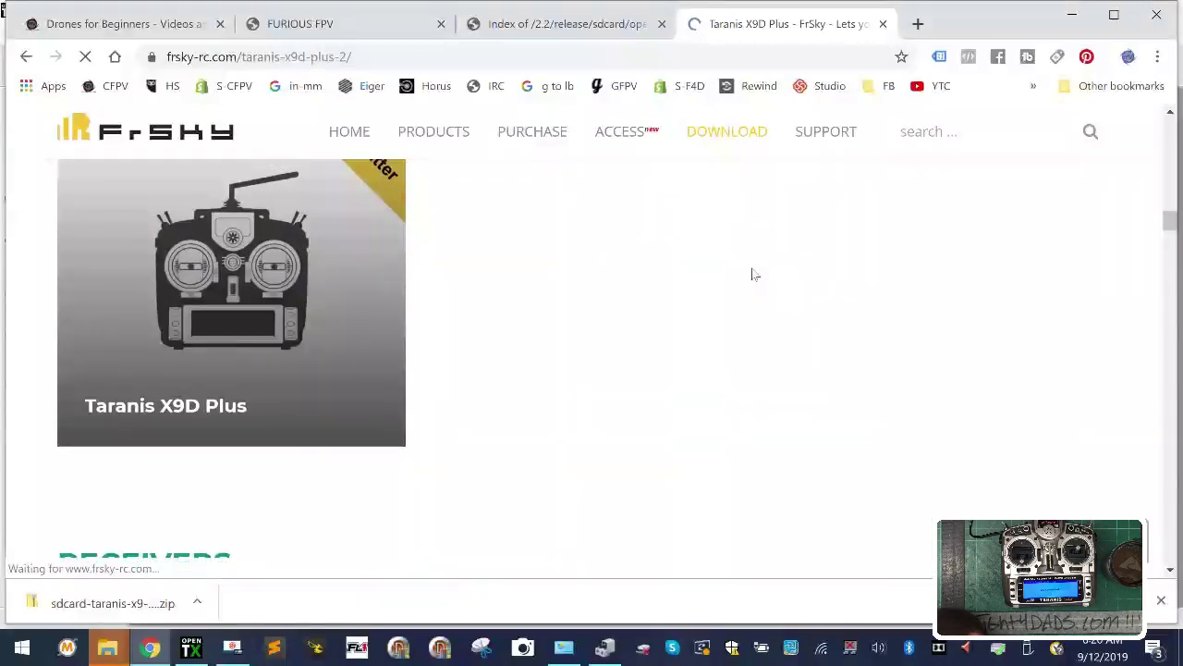
# Expand the Firmware-XJT section of the Taranis X9D Plus page and read its release notes.
pyautogui.scroll(-3, 581, 442)
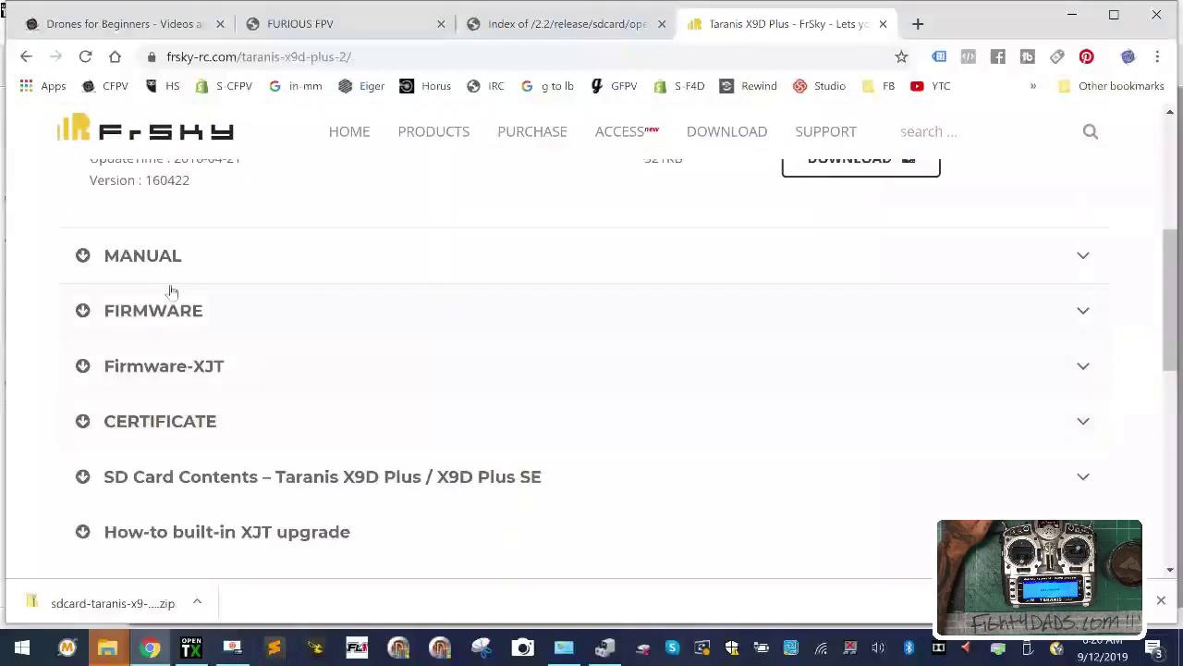
pyautogui.click(83, 368)
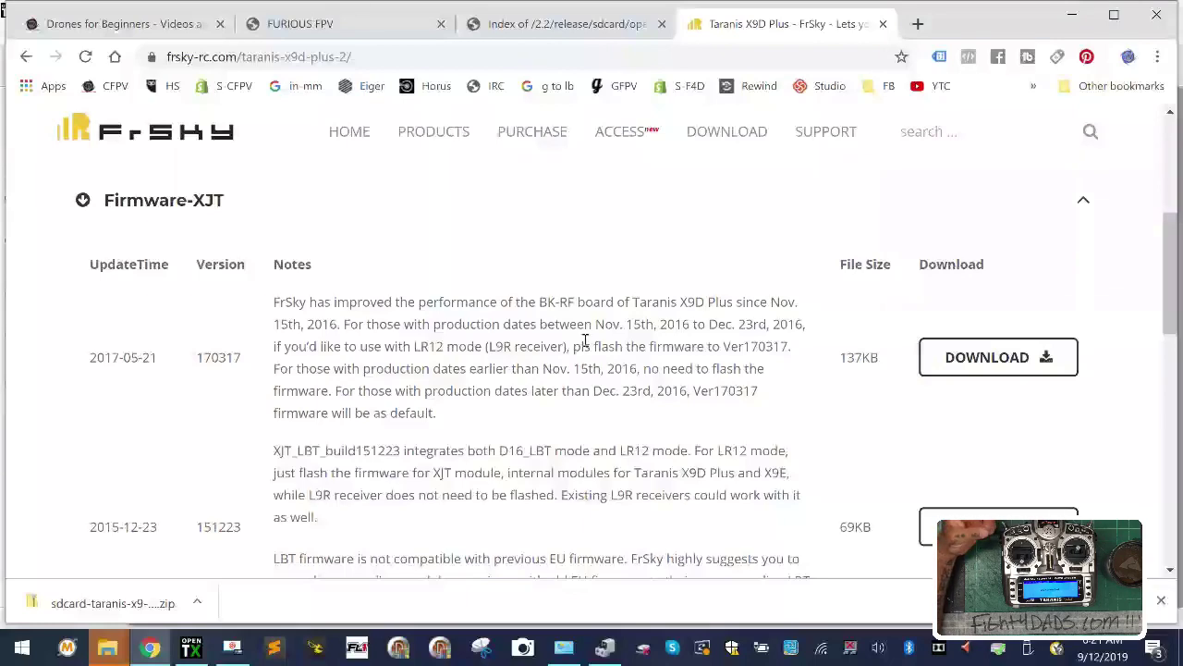
pyautogui.scroll(-2, 241, 463)
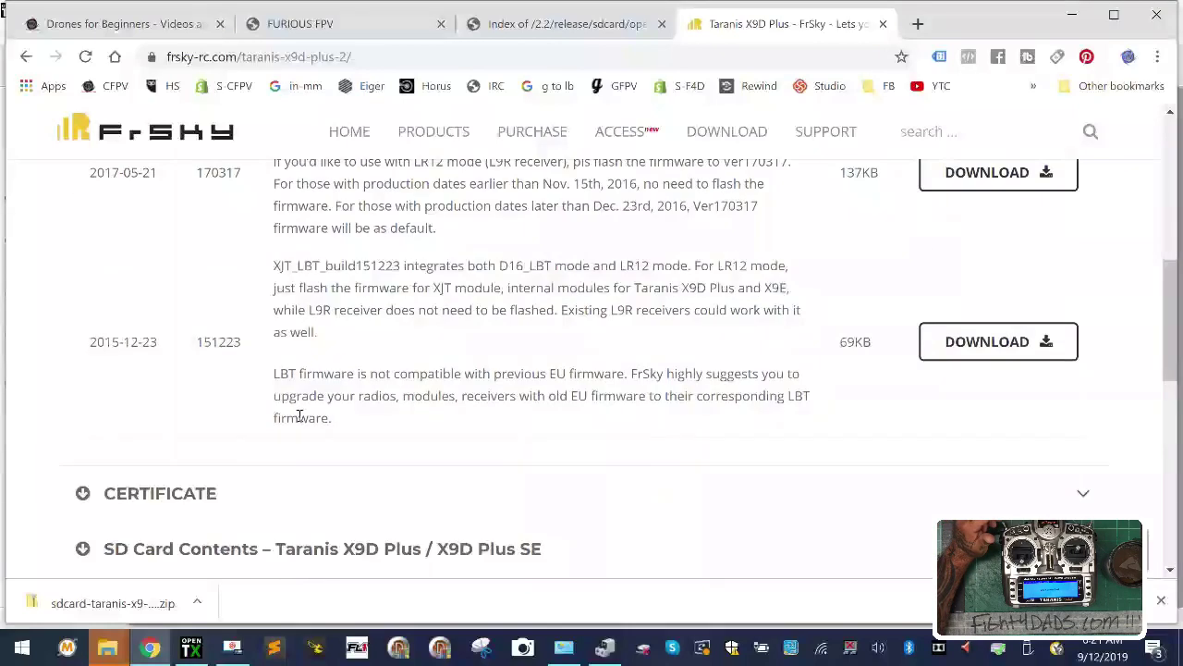
# Expand the SD Card Contents – Taranis X9D Plus / X9D Plus SE section and examine the versions offered.
pyautogui.scroll(-2, 198, 496)
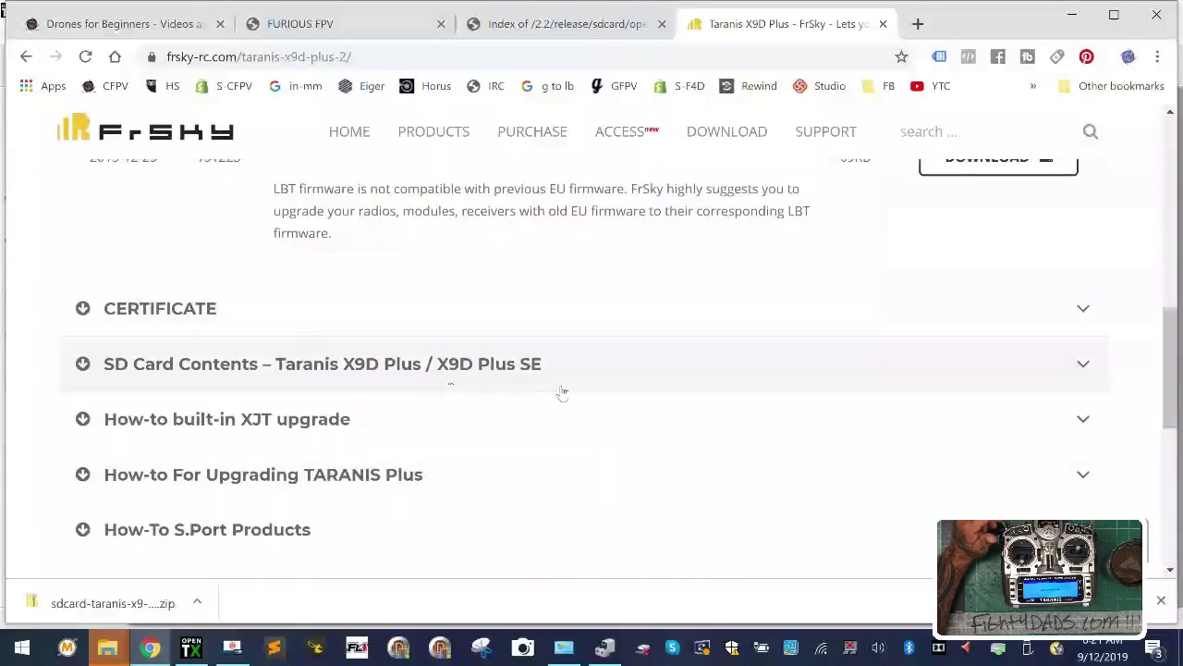
pyautogui.click(84, 364)
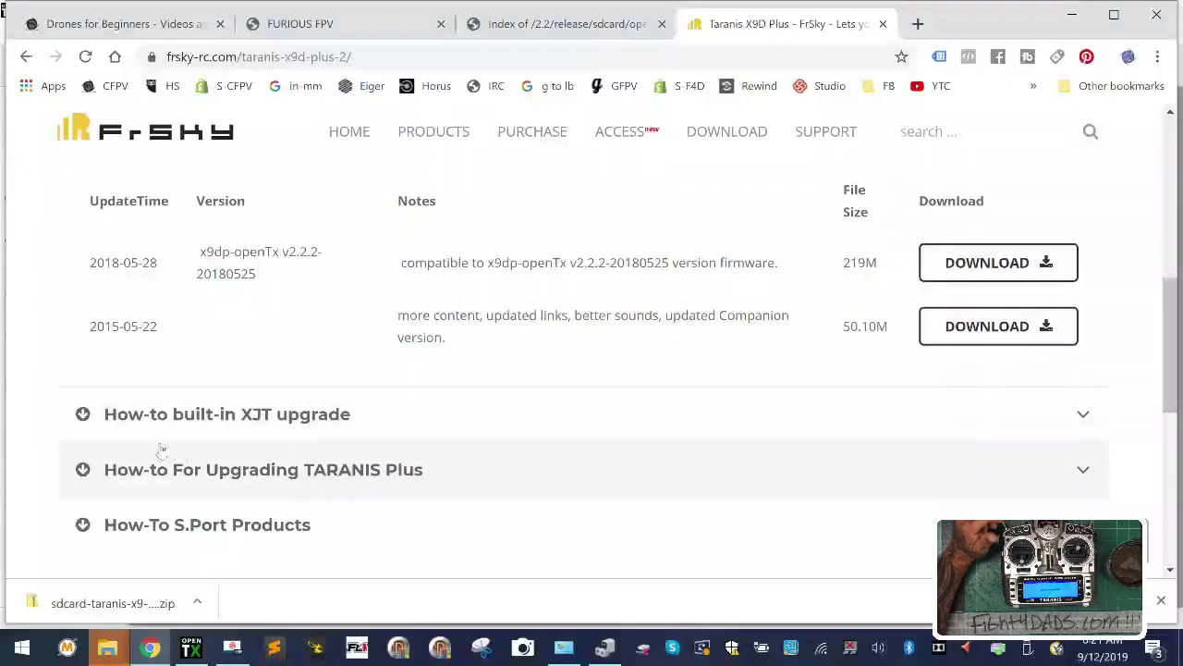
pyautogui.scroll(-2, 161, 449)
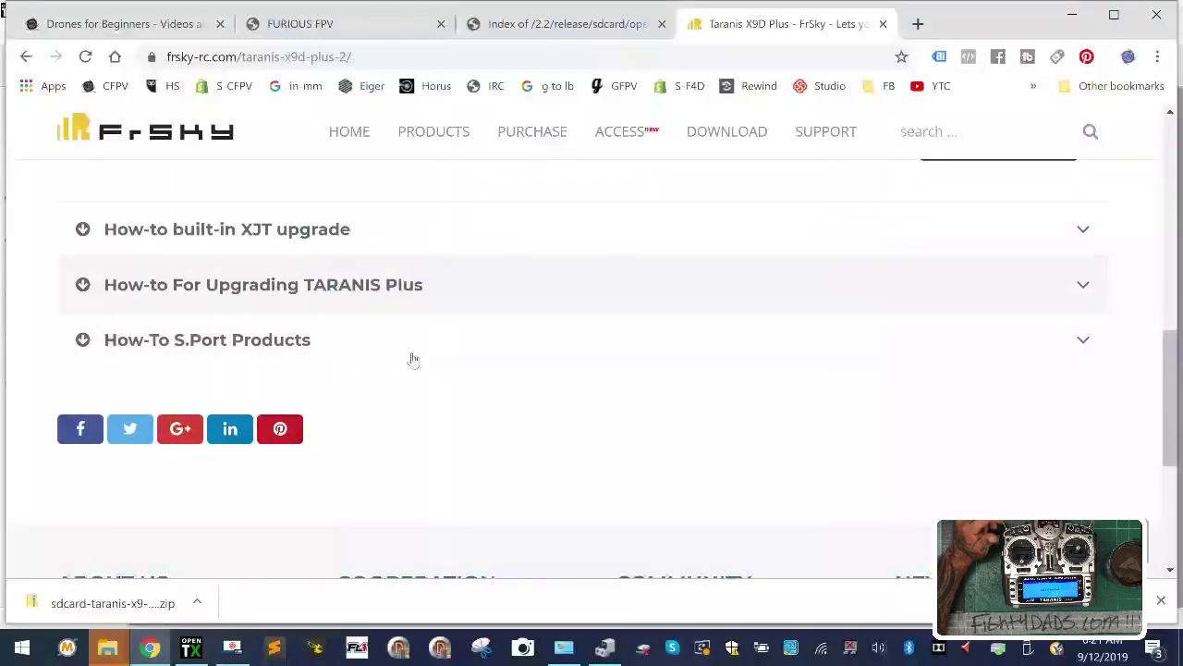
pyautogui.scroll(5, 412, 370)
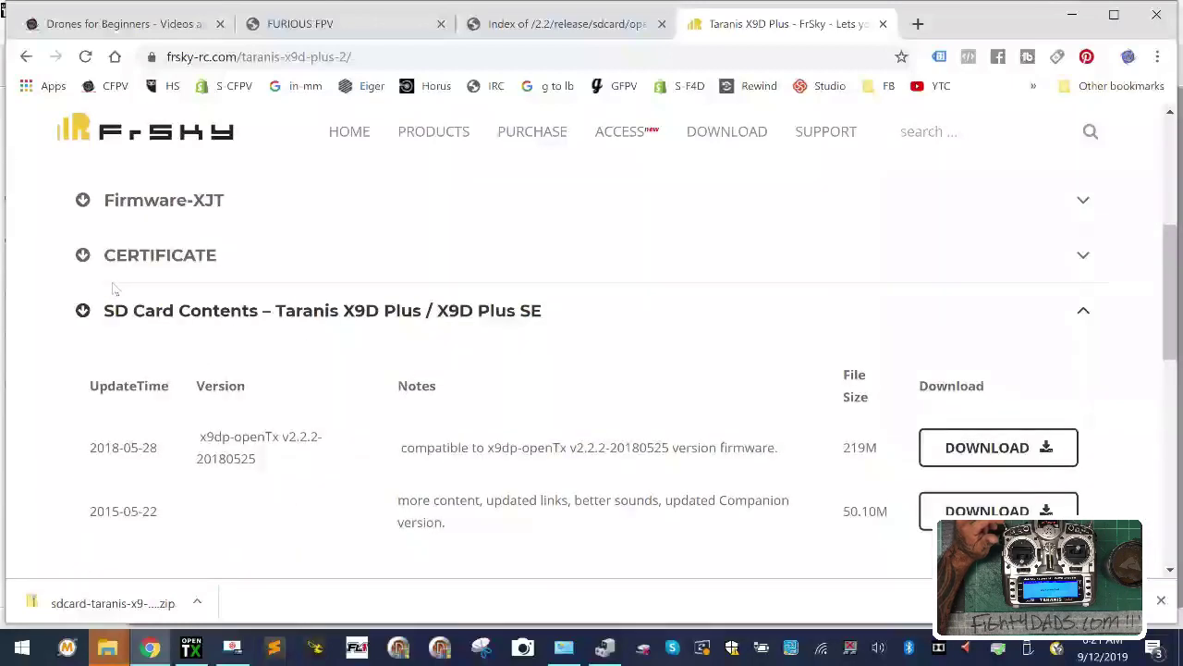
# Reopen the Firmware-XJT section and highlight the notes on production dates and on XJT_LBT_build151223 while reading them.
pyautogui.scroll(2, 113, 289)
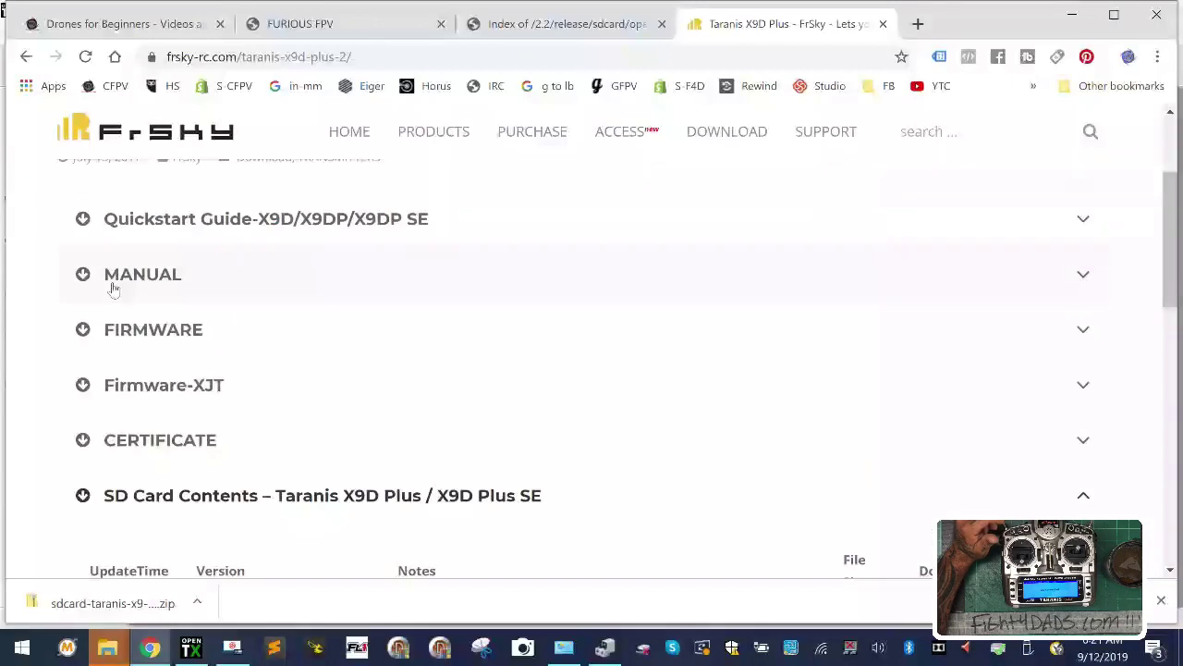
pyautogui.click(82, 383)
pyautogui.scroll(-2, 451, 441)
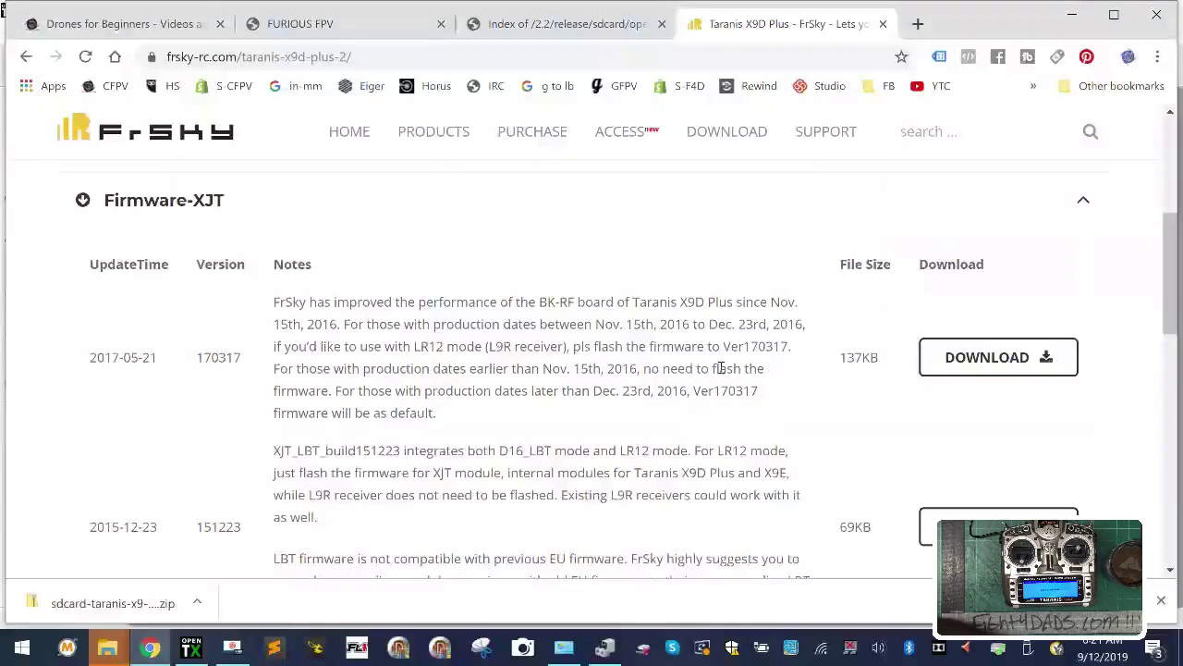
pyautogui.moveTo(282, 373); pyautogui.dragTo(759, 419)
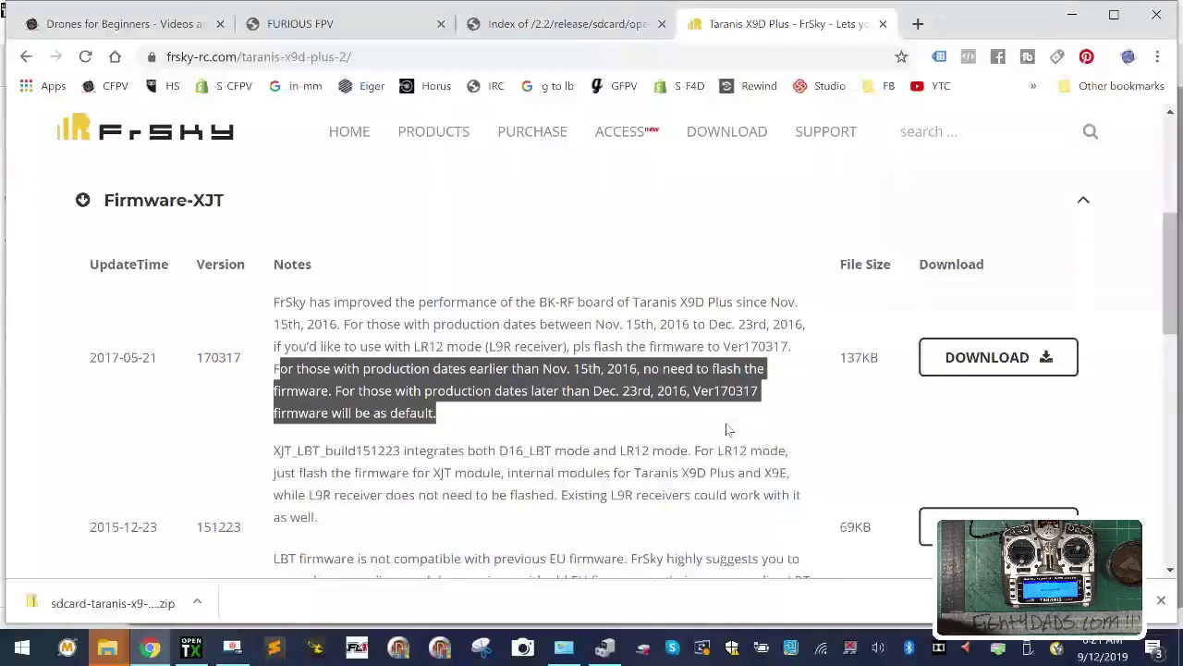
pyautogui.moveTo(274, 451); pyautogui.dragTo(810, 485)
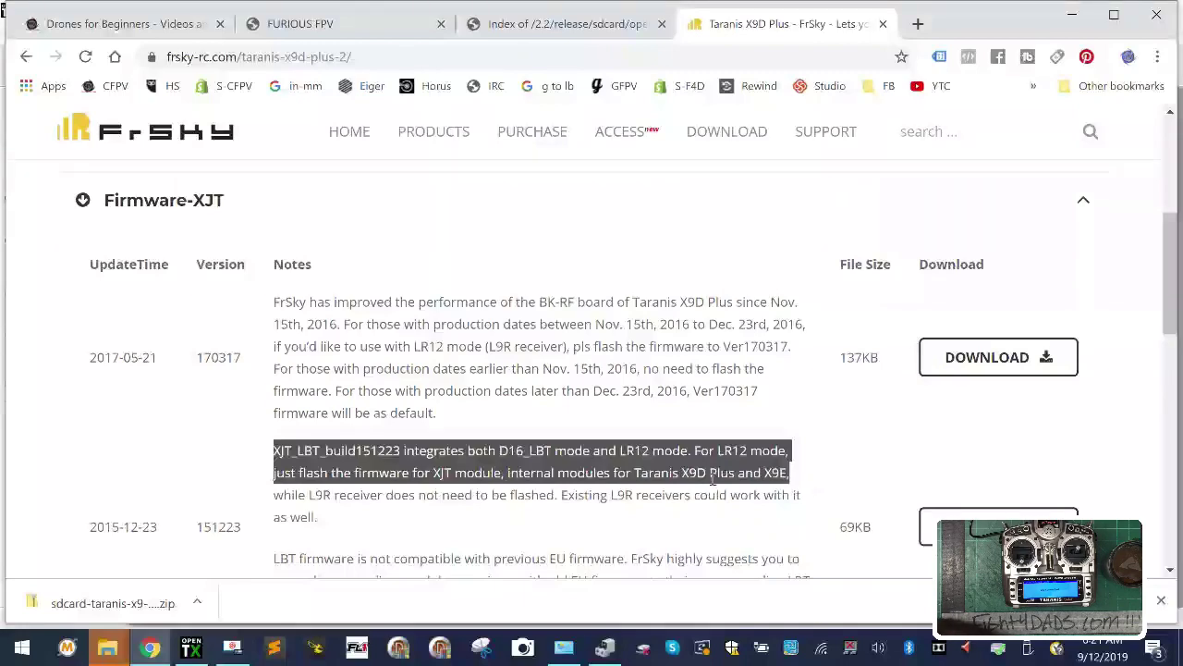
pyautogui.scroll(-2, 631, 460)
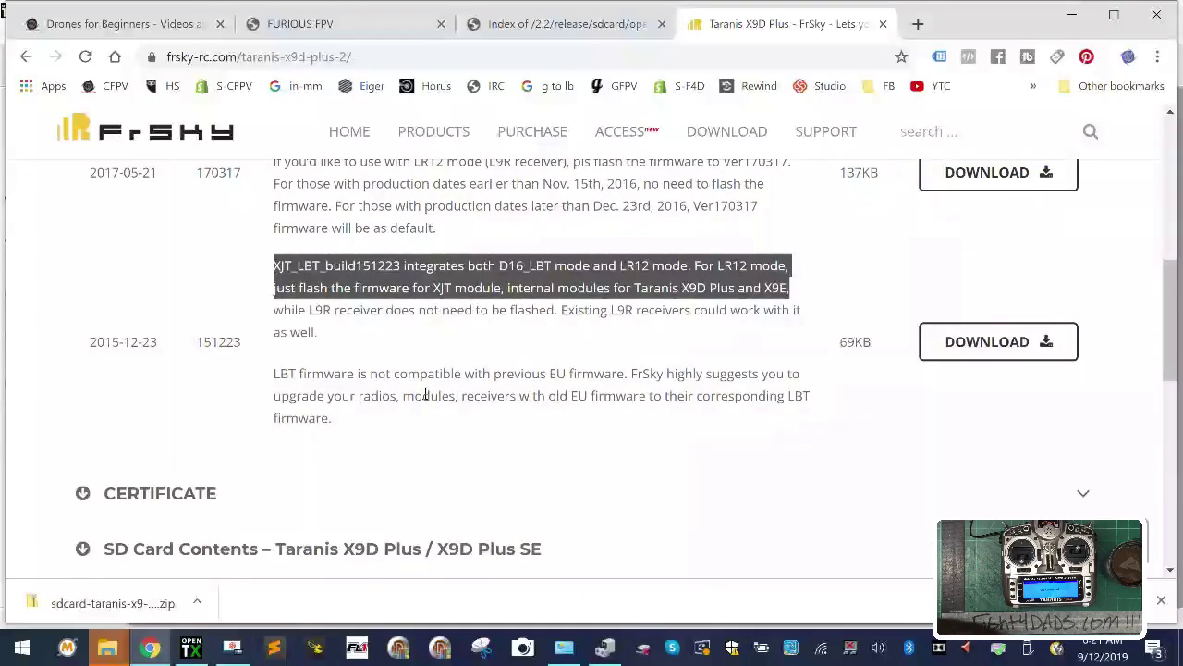
pyautogui.scroll(2, 425, 395)
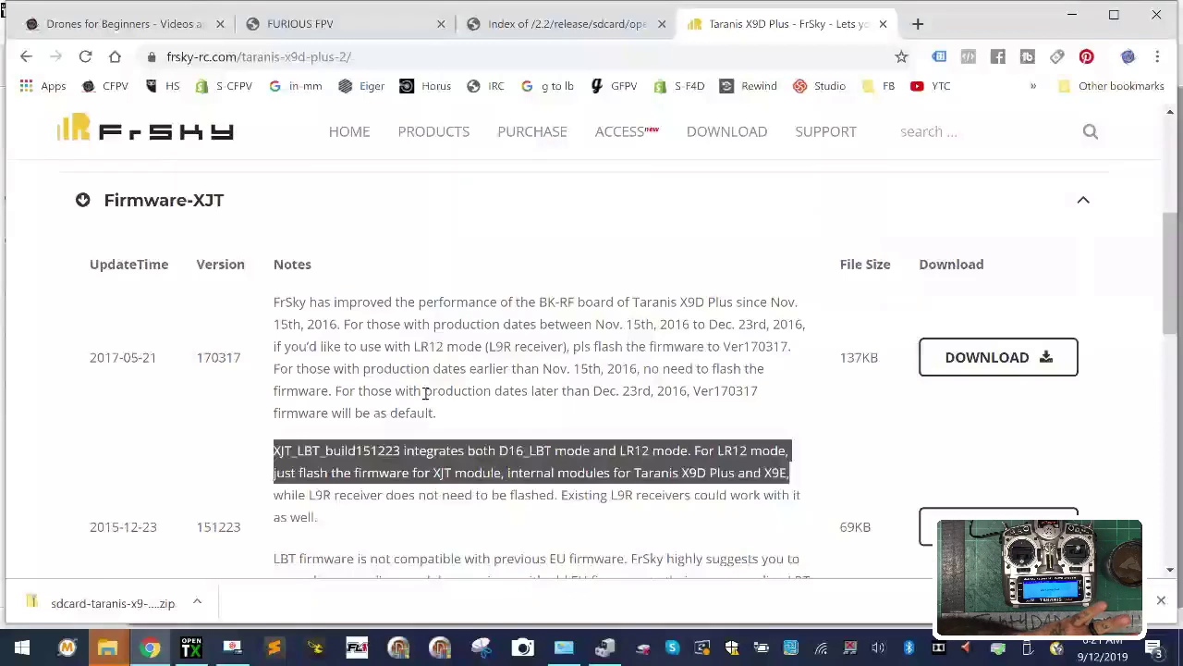
# Expand the FIRMWARE section of the Taranis X9D Plus page and highlight the x9dp-v2.2.2-20180525 entry while reading its notes.
pyautogui.scroll(2, 363, 407)
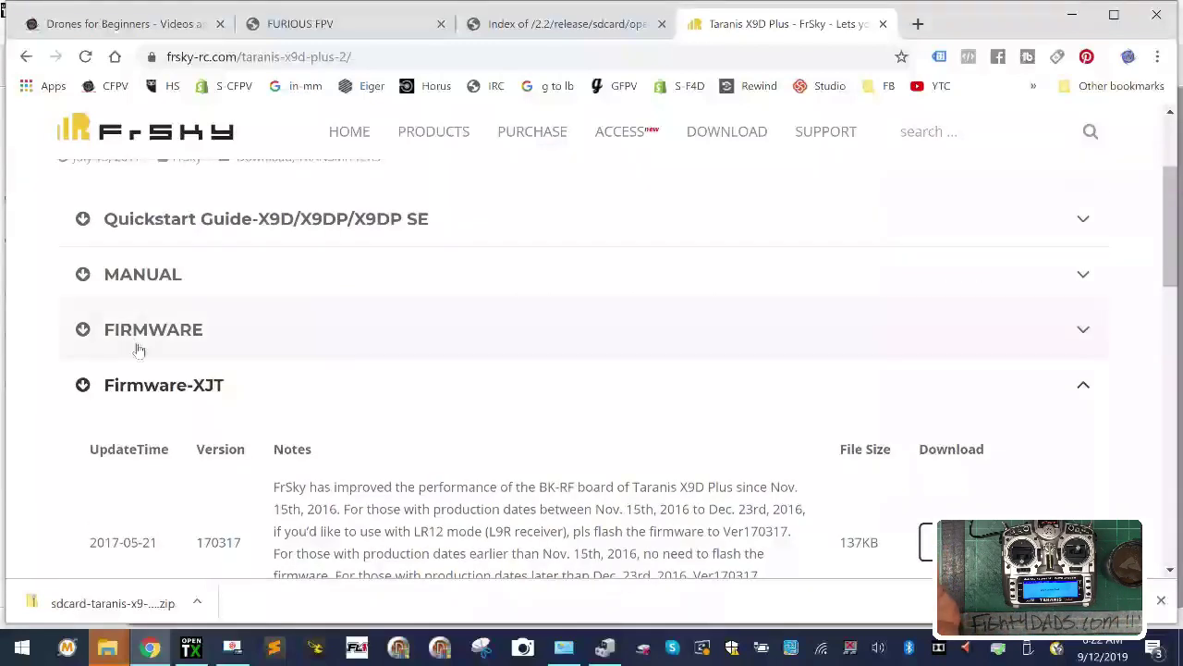
pyautogui.click(92, 335)
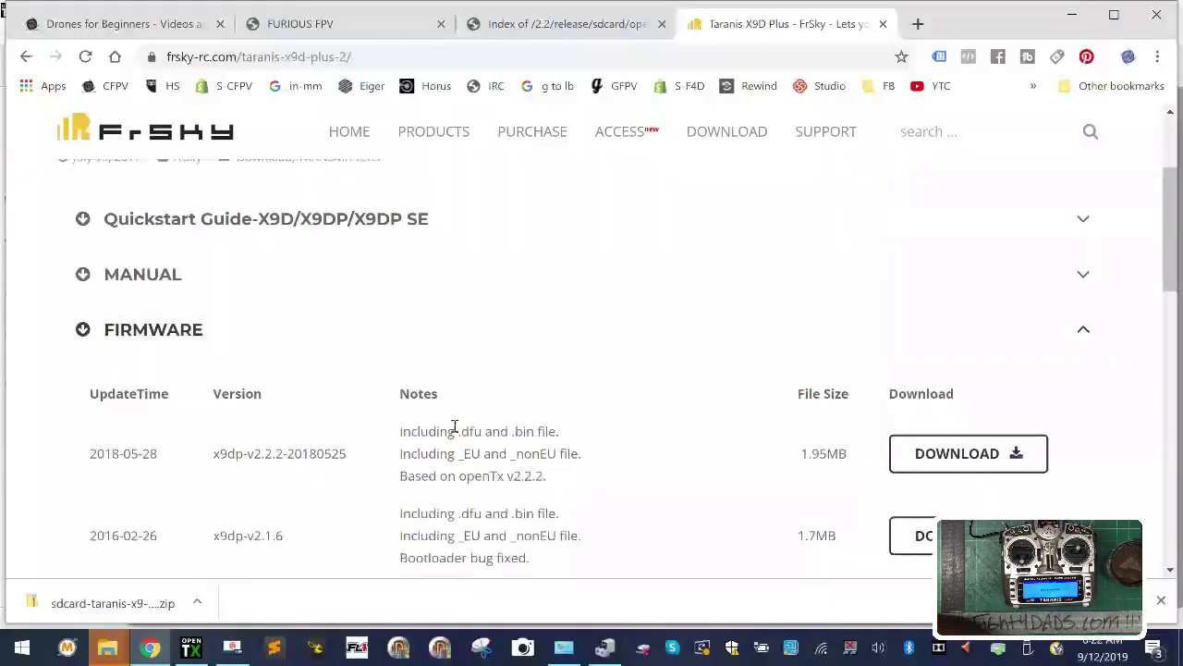
pyautogui.scroll(-2, 452, 426)
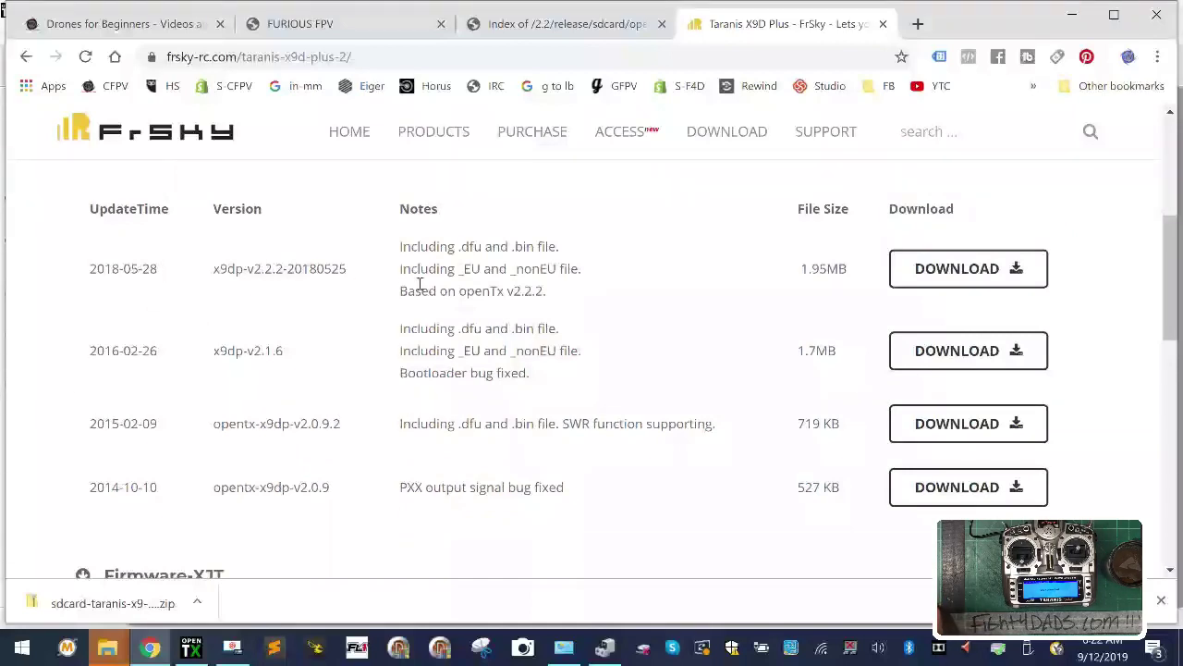
pyautogui.moveTo(112, 267); pyautogui.dragTo(588, 299)
pyautogui.scroll(2, 523, 371)
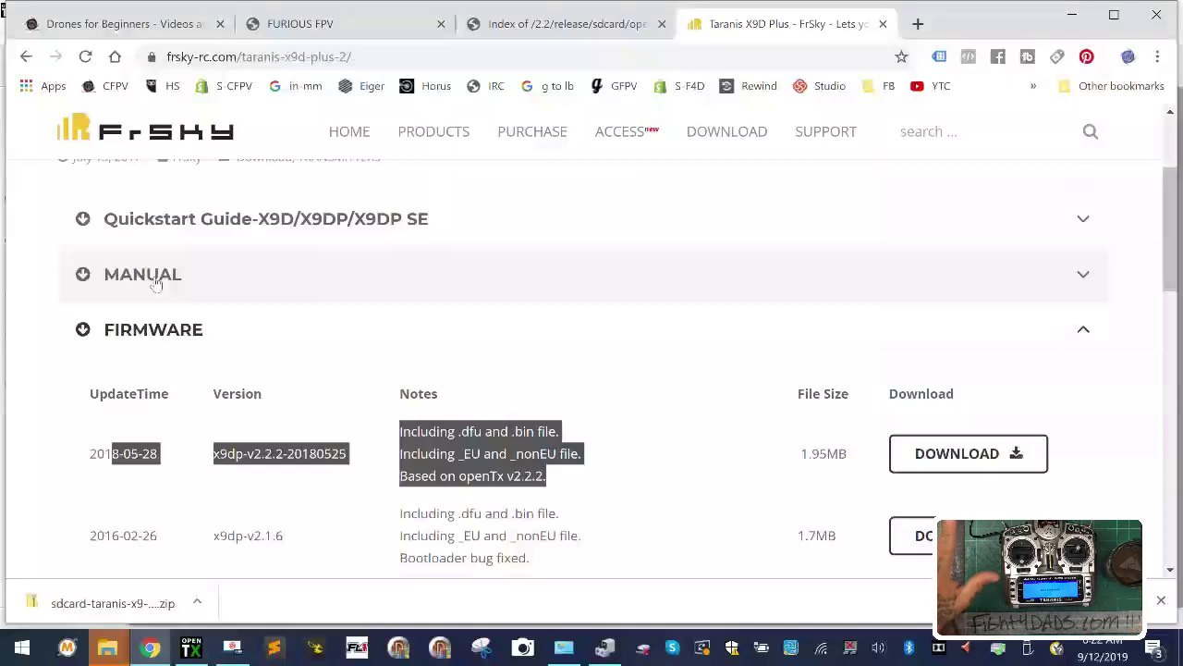
# Reopen the Firmware-XJT section, highlight the note on production dates earlier than Nov. 15th, 2016, and look over the remaining sections.
pyautogui.scroll(-4, 280, 252)
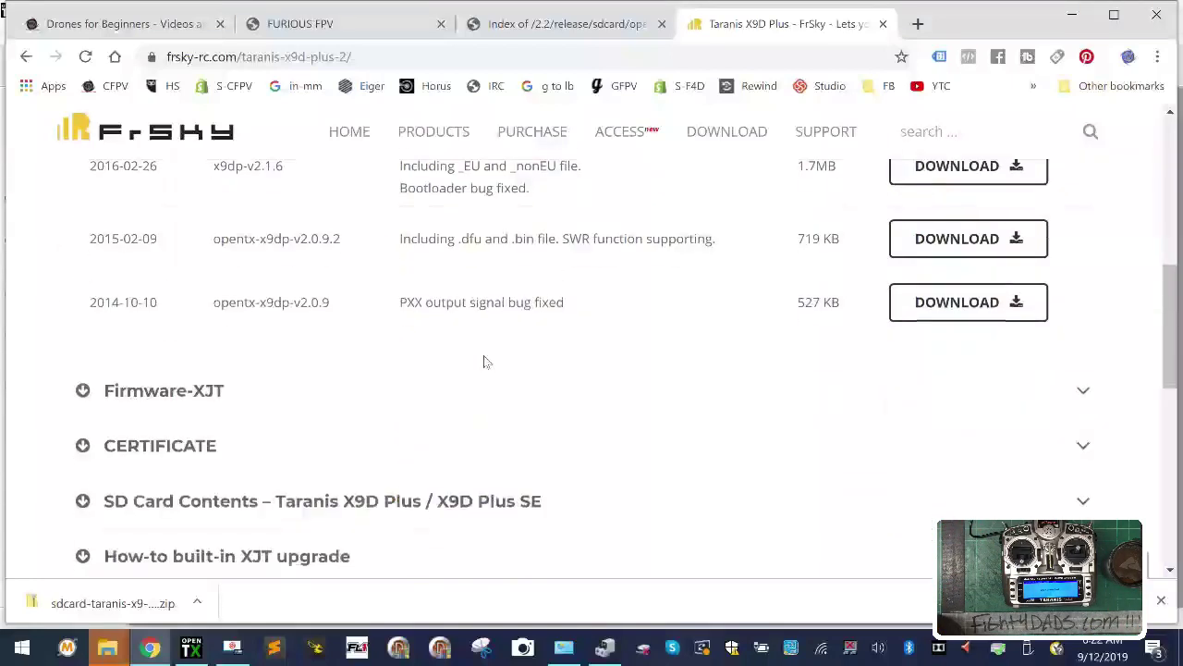
pyautogui.click(85, 391)
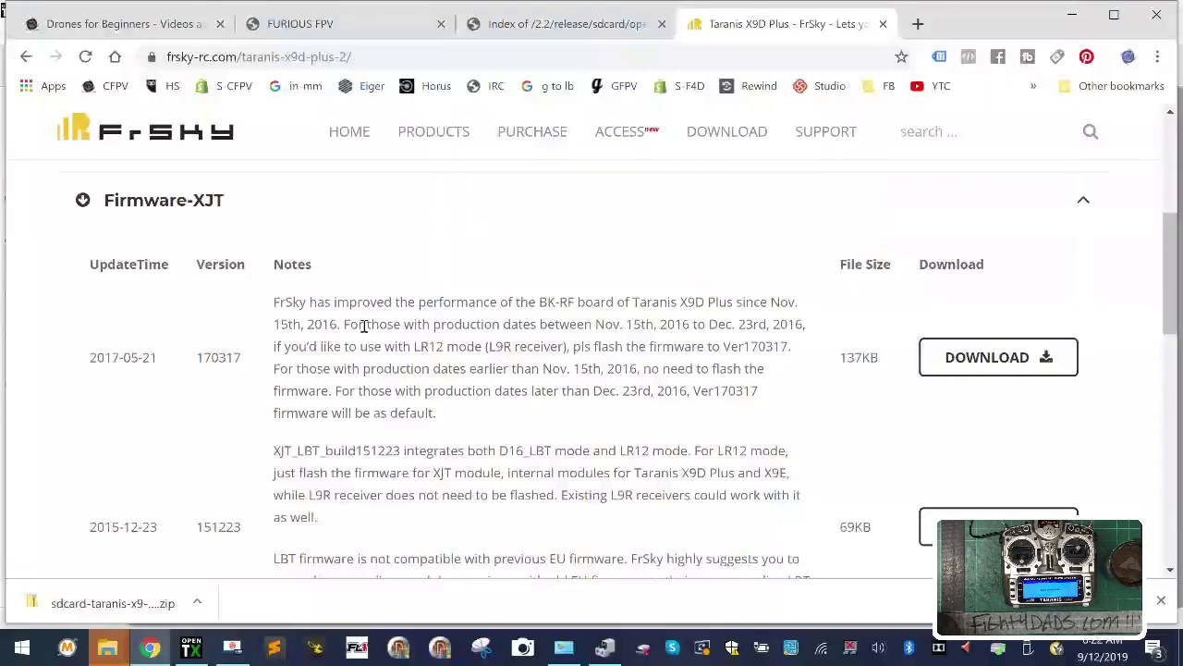
pyautogui.moveTo(782, 345); pyautogui.dragTo(555, 362)
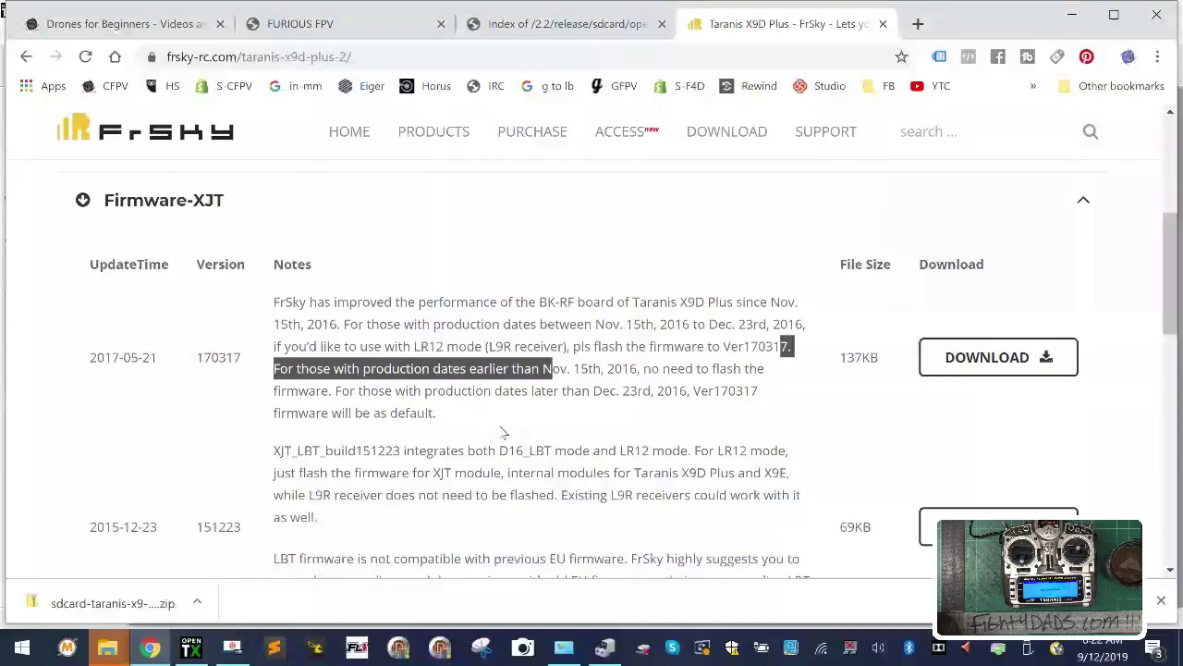
pyautogui.scroll(-10, 503, 431)
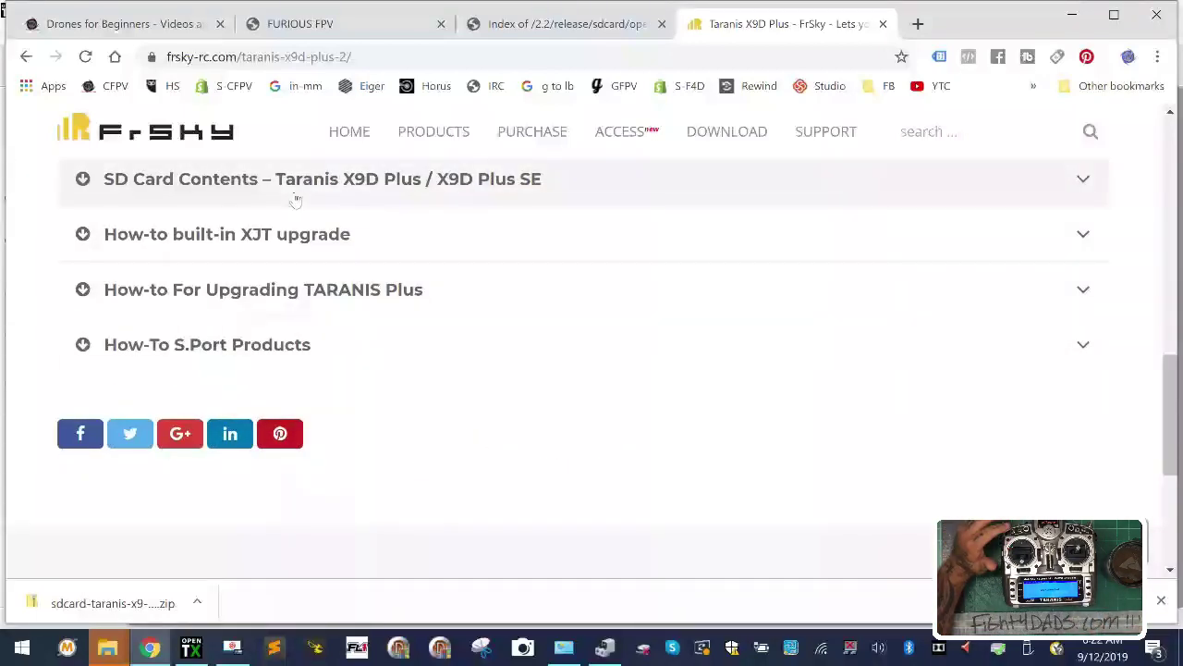
# Switch to File Explorer and look through the X9DP-Customer folder and its extracted sdcard-taranis-x9-2.2V0021 folder.
pyautogui.click(107, 647)
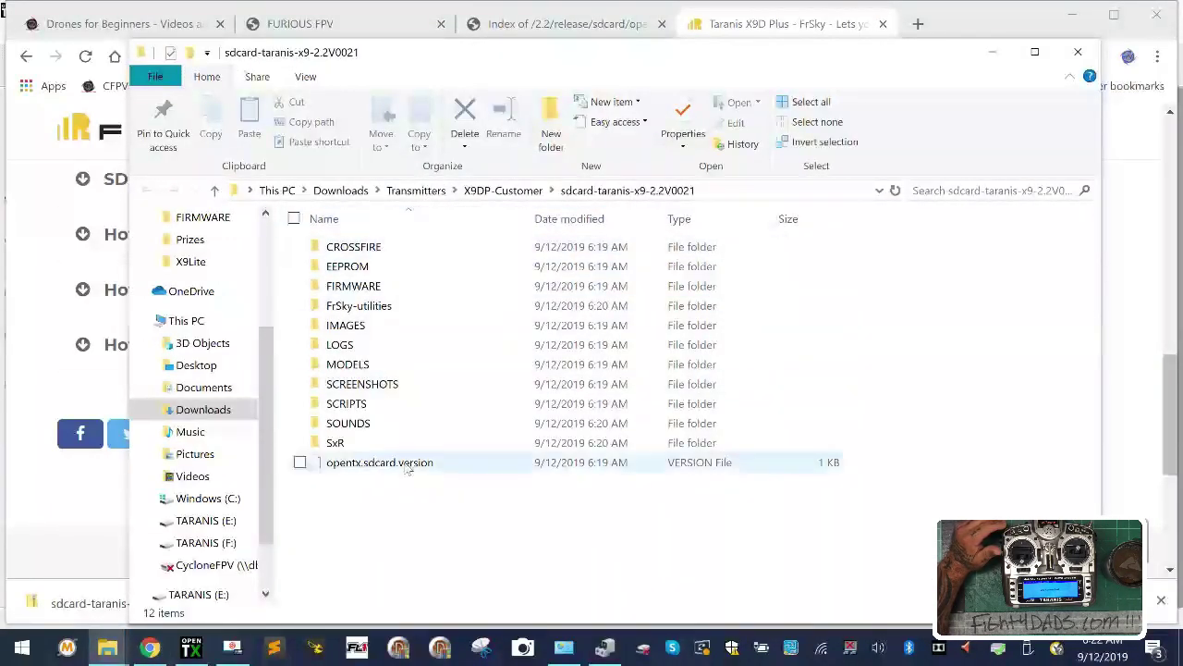
pyautogui.click(503, 191)
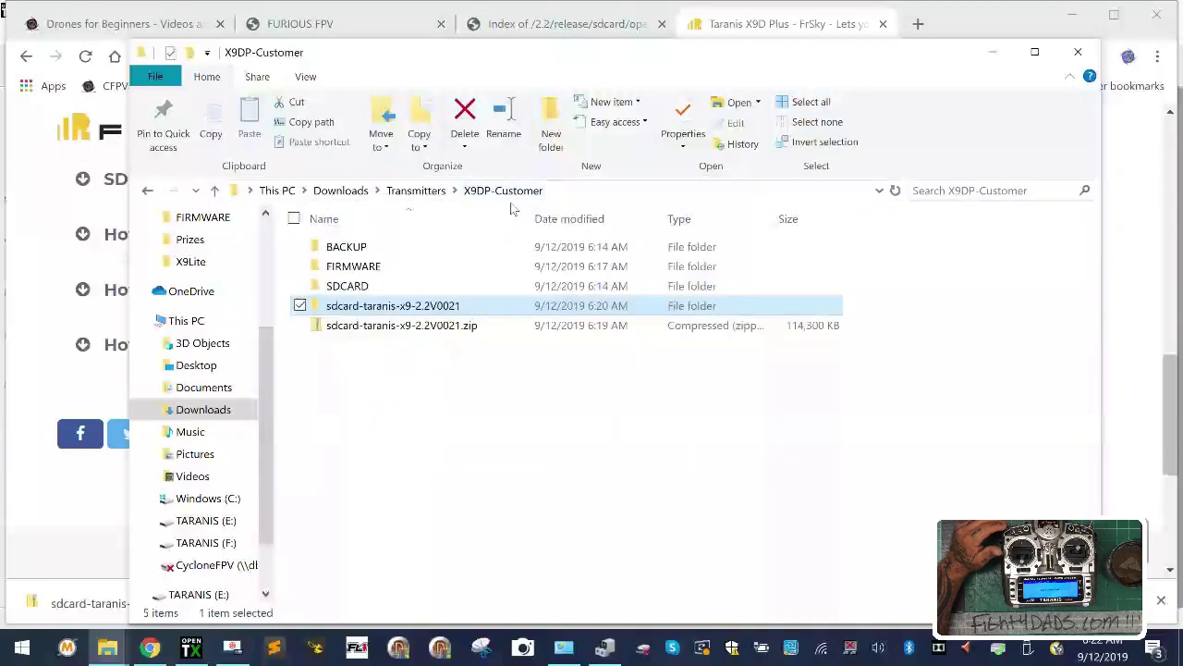
pyautogui.click(373, 426)
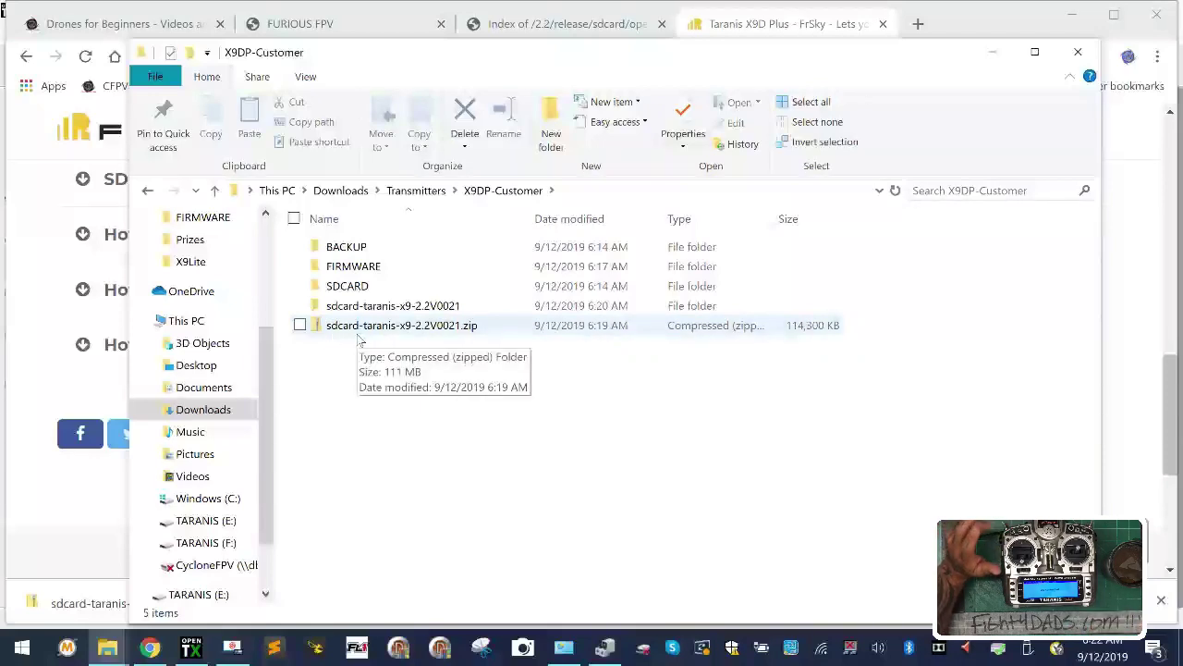
pyautogui.doubleClick(379, 306)
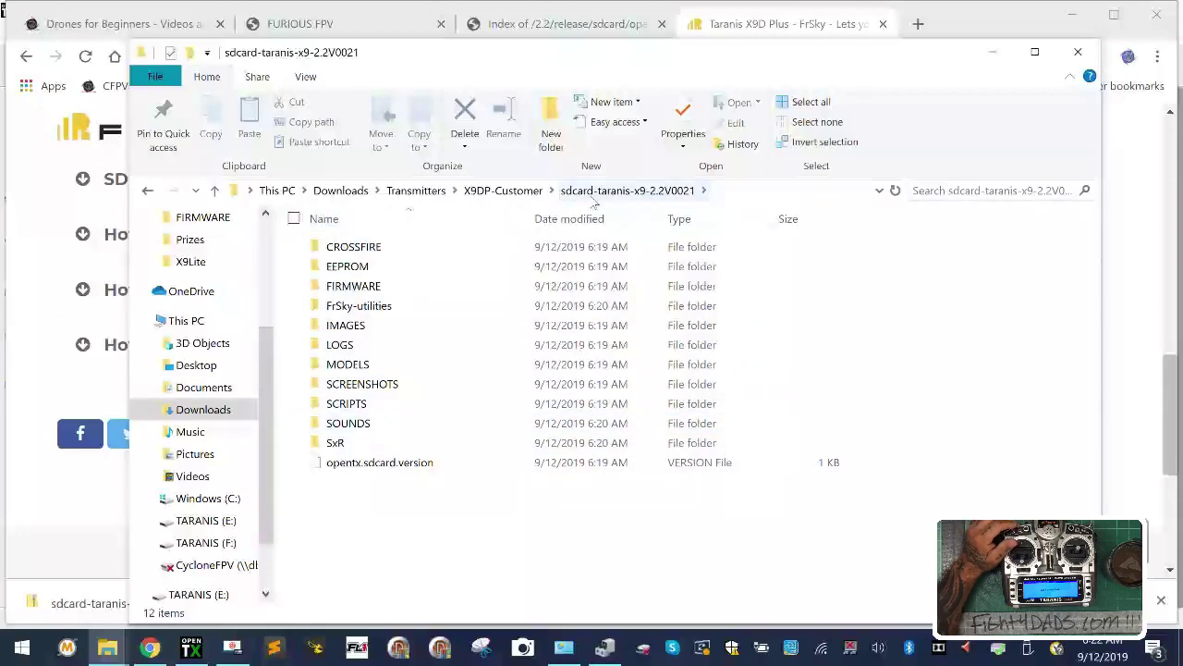
pyautogui.click(504, 191)
# Check the size of the extracted sdcard-taranis-x9-2.2V0021 folder in its properties.
pyautogui.rightClick(393, 316)
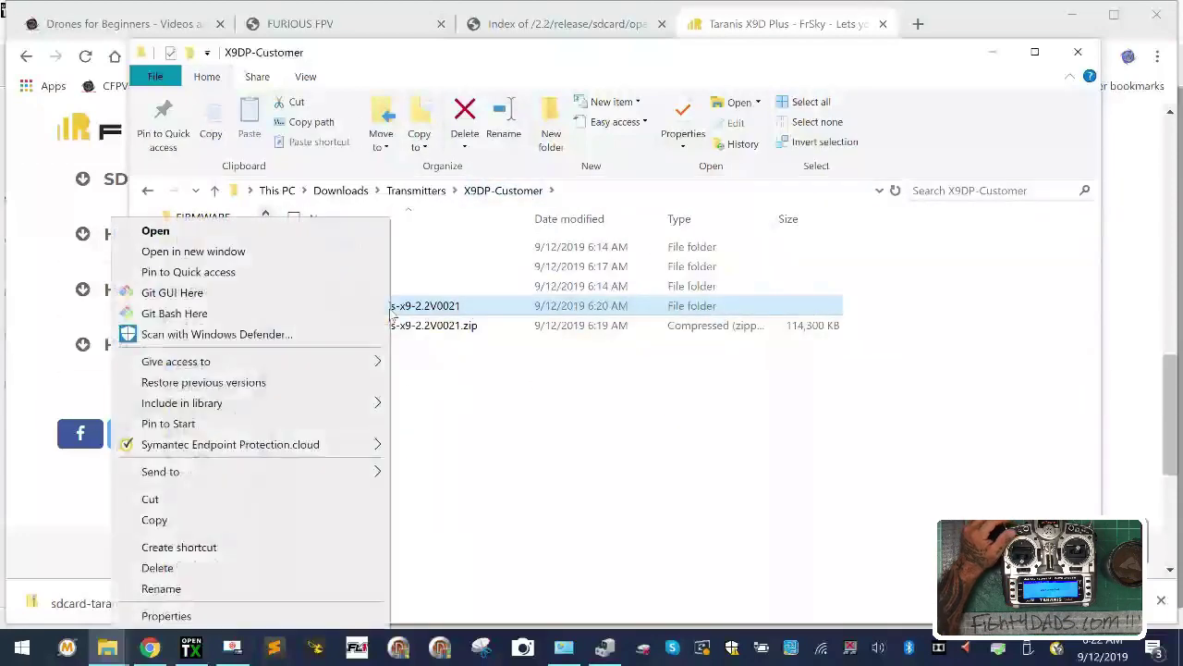
pyautogui.click(379, 318)
pyautogui.rightClick(379, 317)
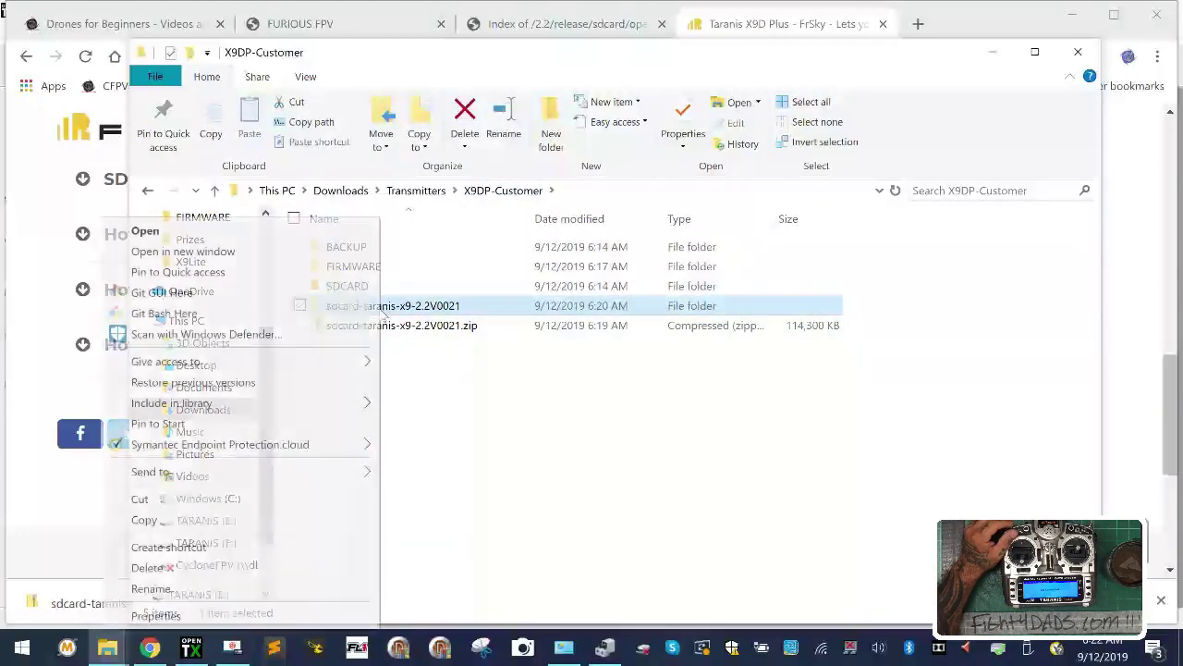
pyautogui.click(157, 615)
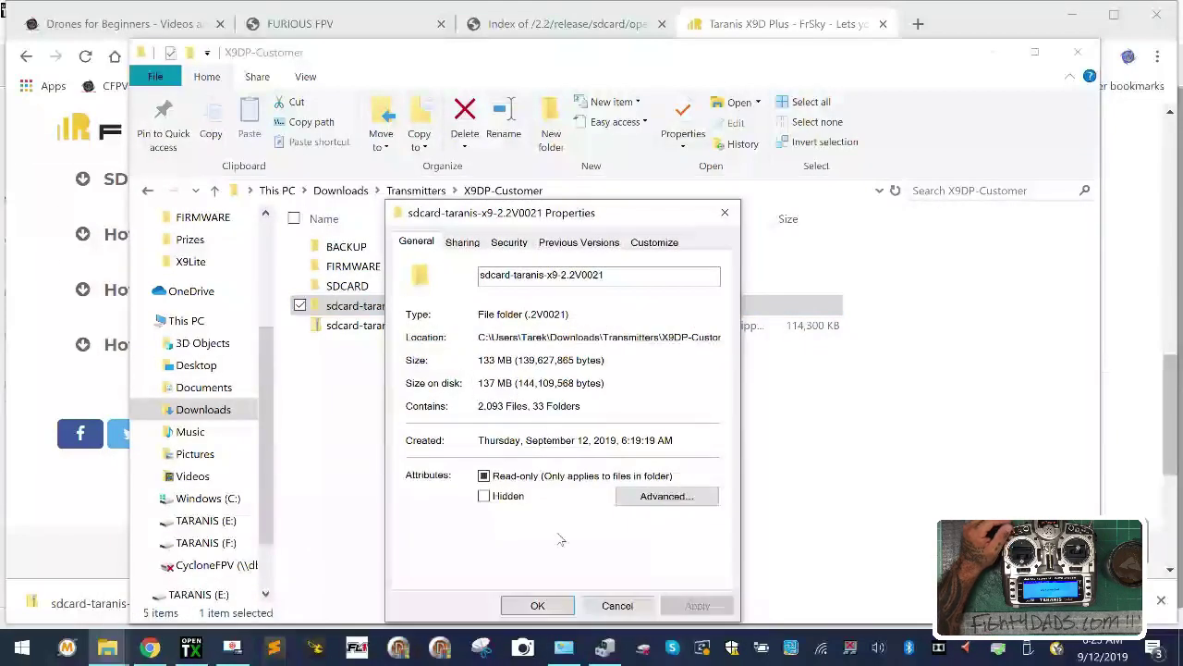
pyautogui.click(618, 607)
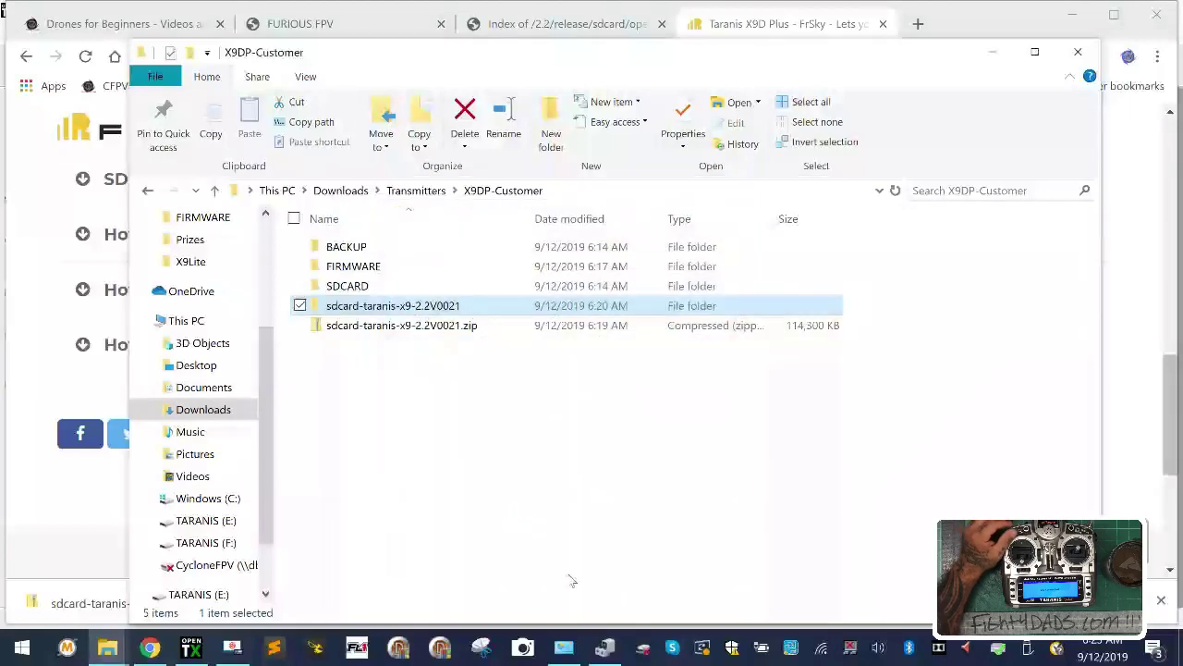
# Delete the cz, de, es, fr, it, pt and ru language folders from SOUNDS in sdcard-taranis-x9-2.2V0021, keeping en.
pyautogui.doubleClick(385, 311)
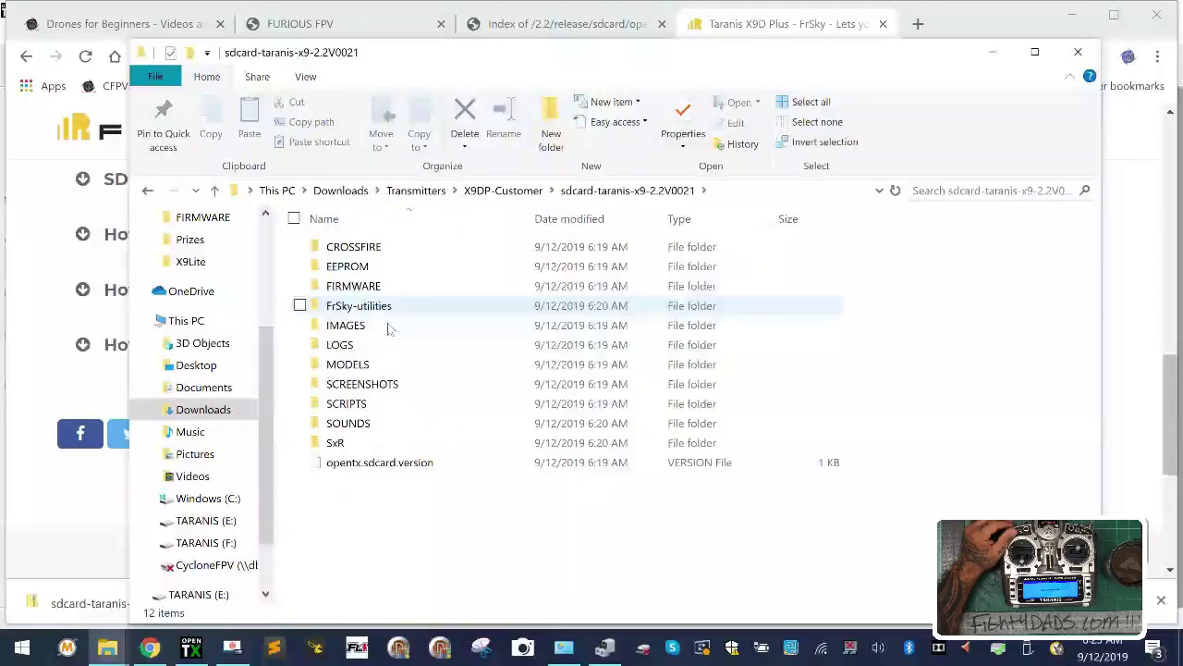
pyautogui.doubleClick(368, 426)
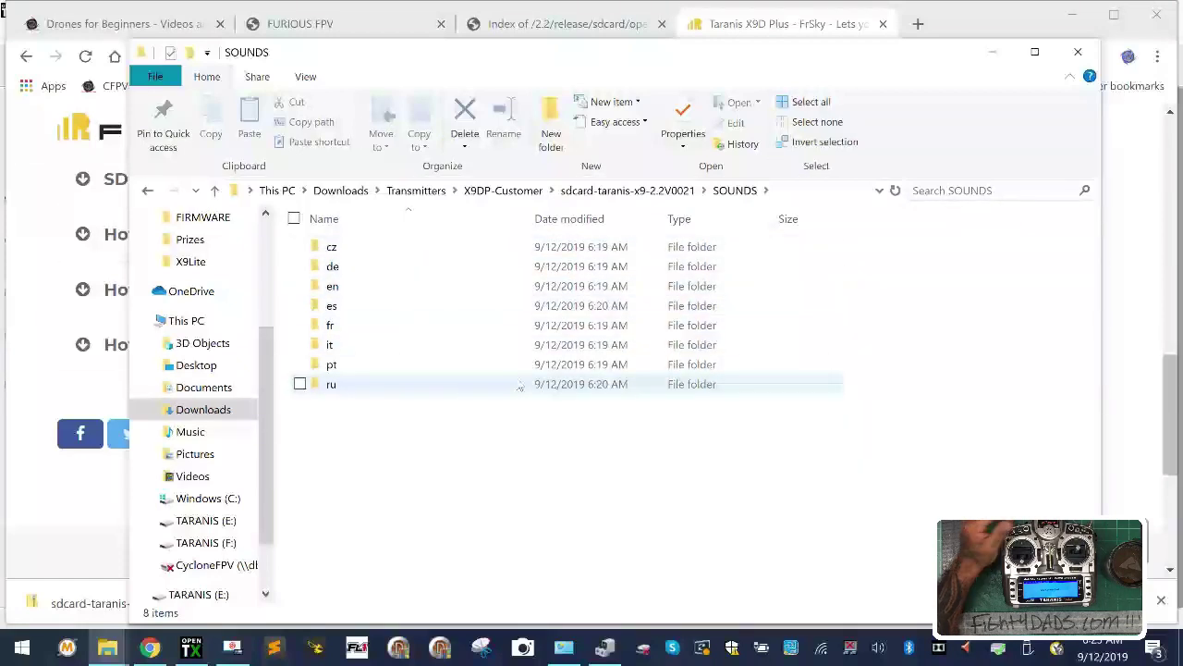
pyautogui.click(449, 245)
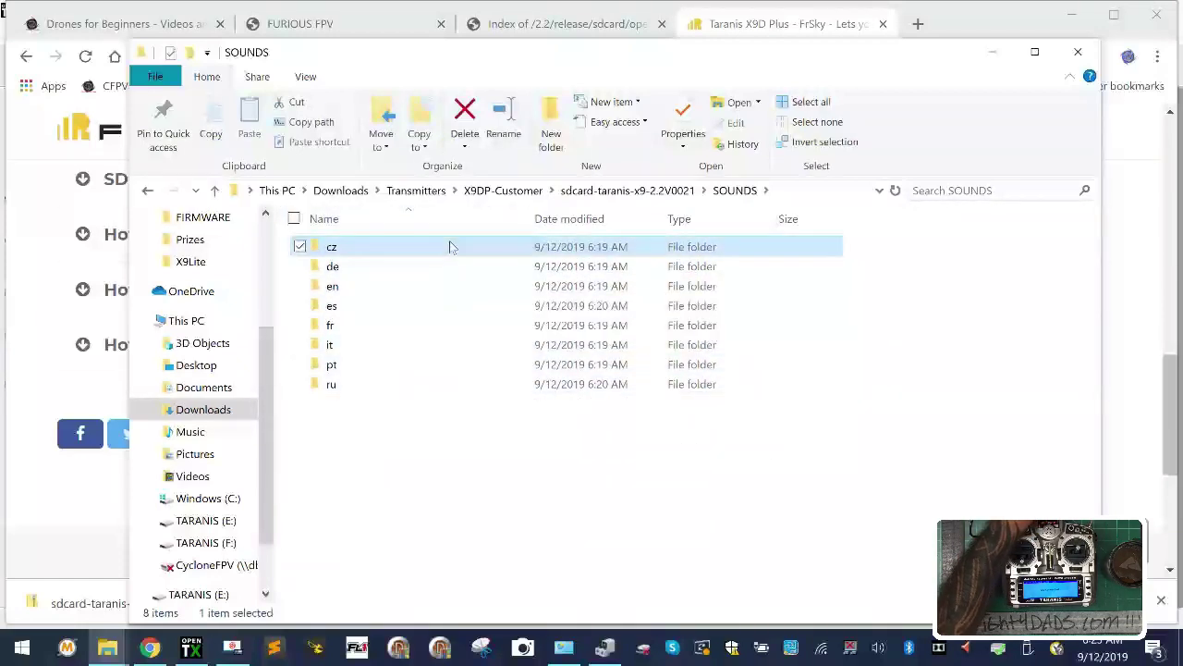
pyautogui.keyDown('ctrl'); pyautogui.click(437, 267); pyautogui.keyUp('ctrl')
pyautogui.keyDown('ctrl'); pyautogui.click(443, 307); pyautogui.keyUp('ctrl')
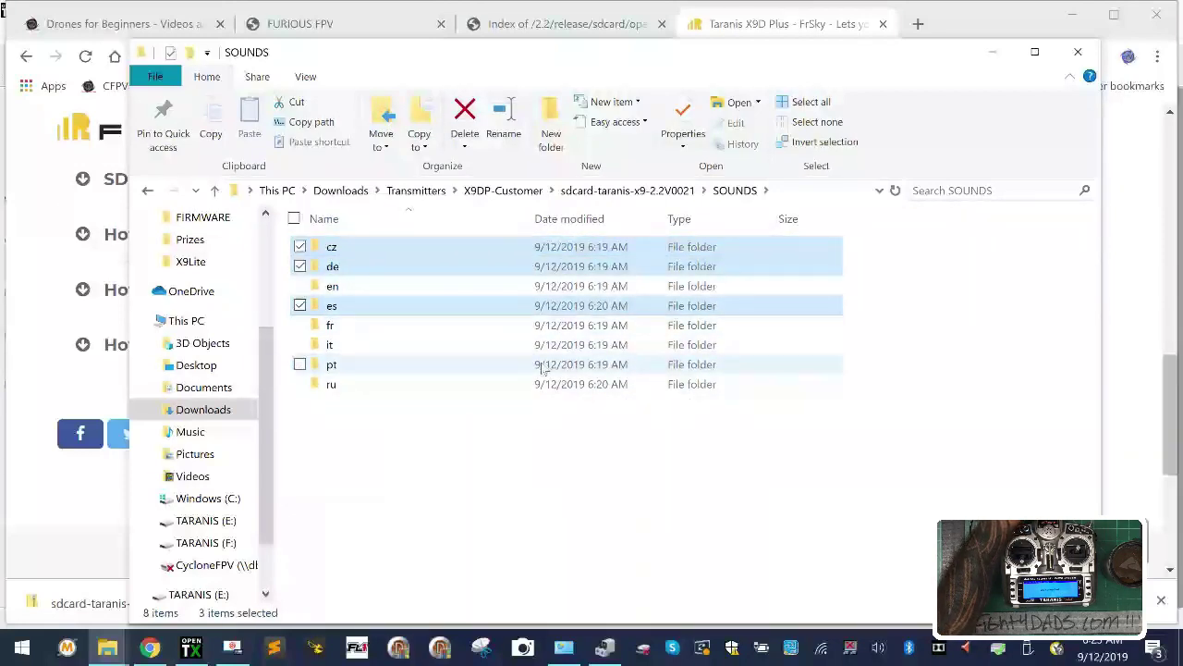
pyautogui.keyDown('ctrl'); pyautogui.click(494, 325); pyautogui.keyUp('ctrl')
pyautogui.keyDown('ctrl'); pyautogui.click(523, 348); pyautogui.keyUp('ctrl')
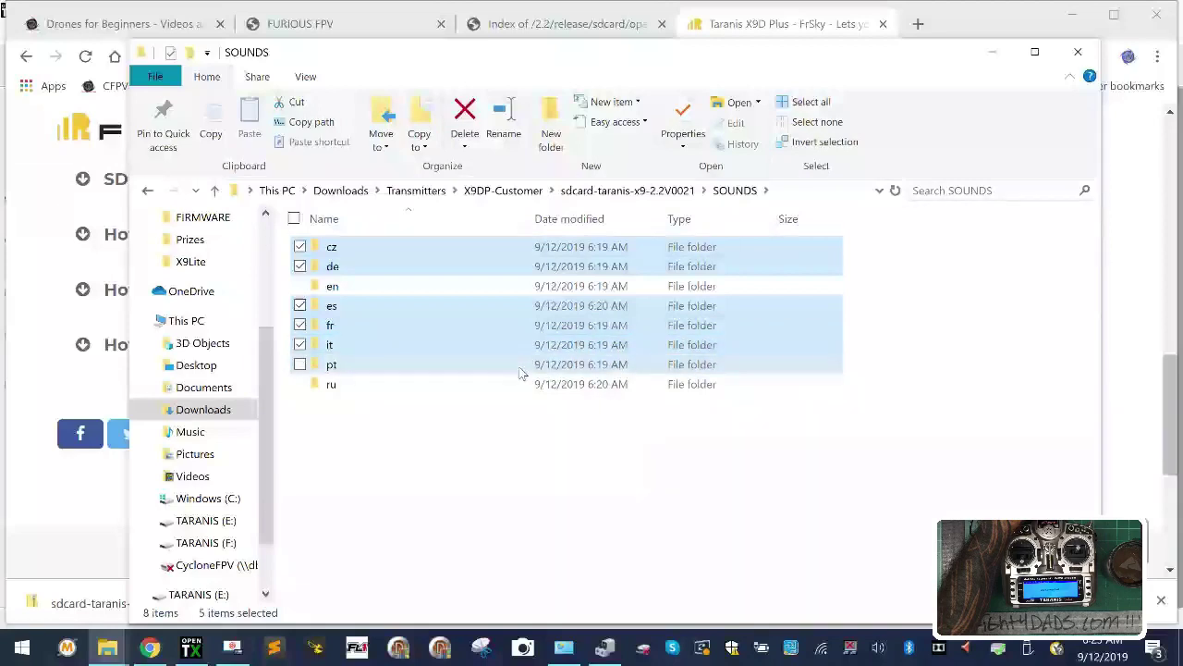
pyautogui.keyDown('ctrl'); pyautogui.click(520, 366); pyautogui.keyUp('ctrl')
pyautogui.keyDown('ctrl'); pyautogui.click(517, 384); pyautogui.keyUp('ctrl')
pyautogui.rightClick(475, 337)
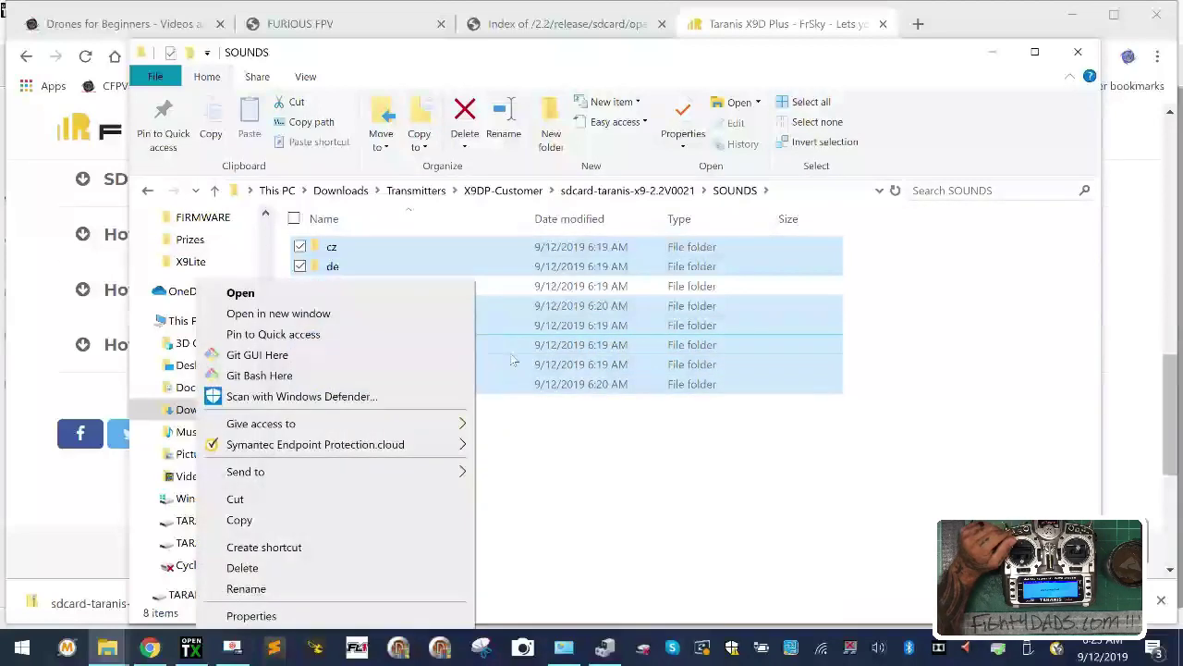
pyautogui.click(346, 567)
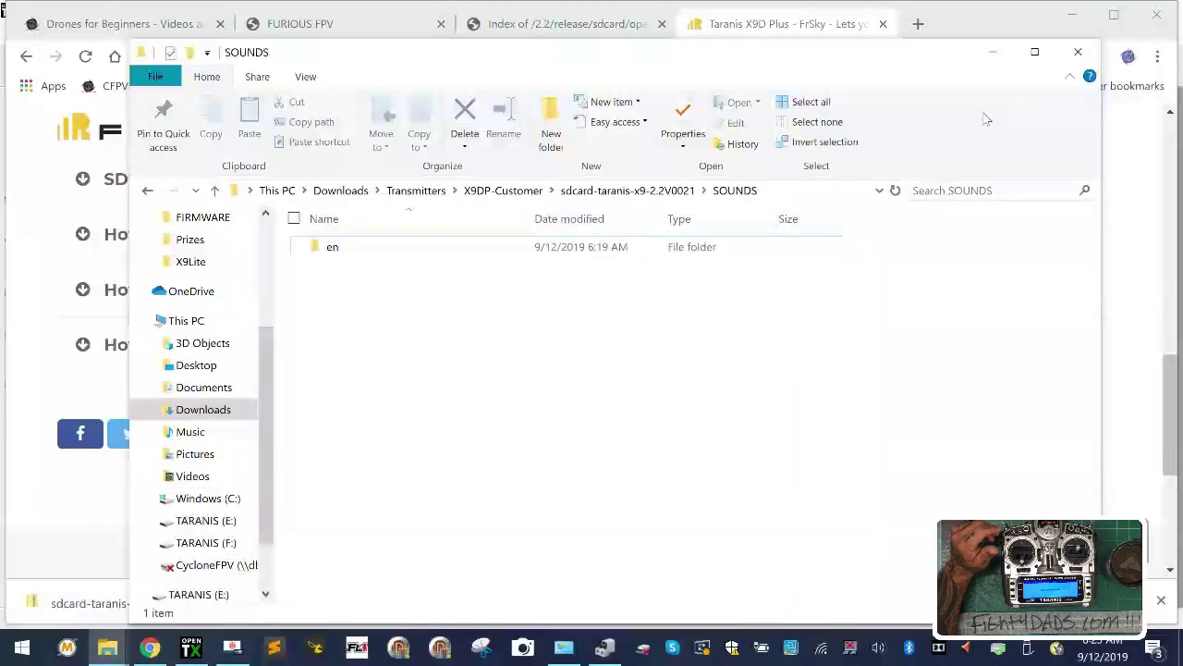
# Dismiss the OpenTX Companion Downloads dialog, clear the way to the desktop, and empty the Recycle Bin.
pyautogui.click(987, 58)
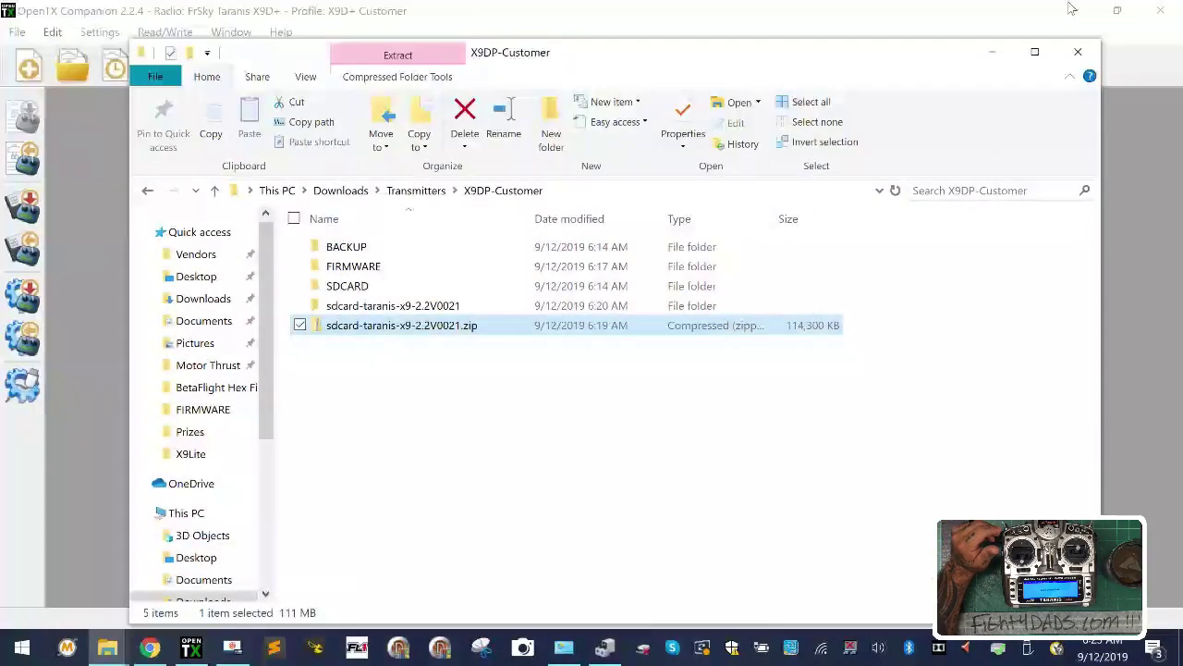
pyautogui.click(993, 56)
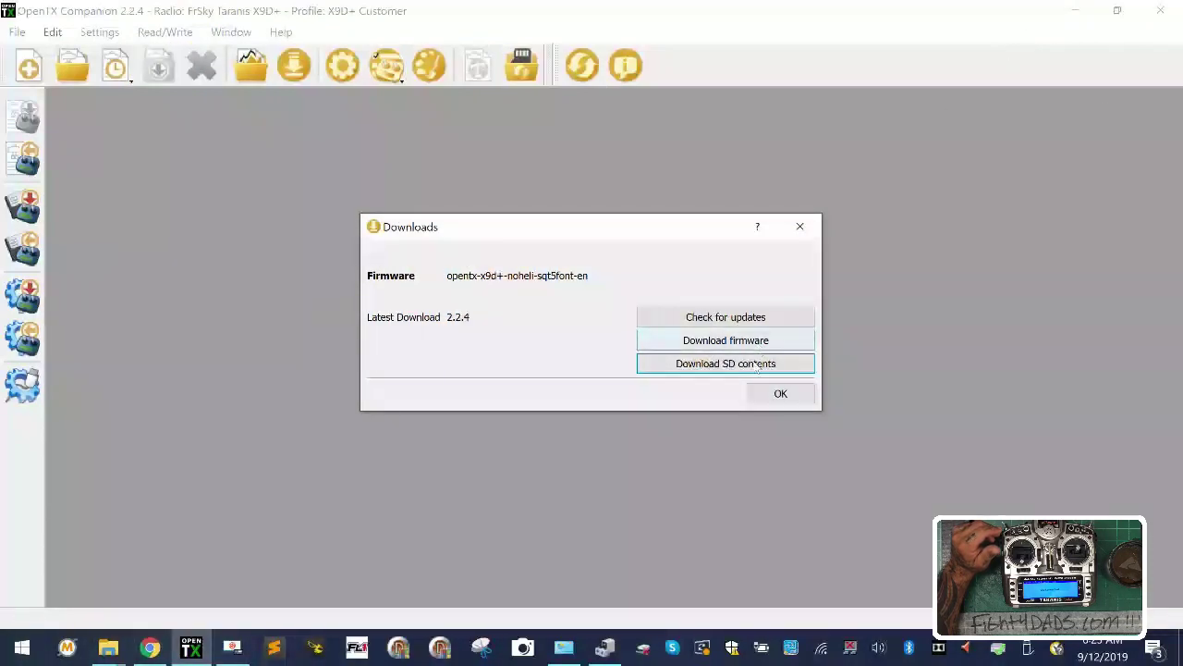
pyautogui.click(791, 400)
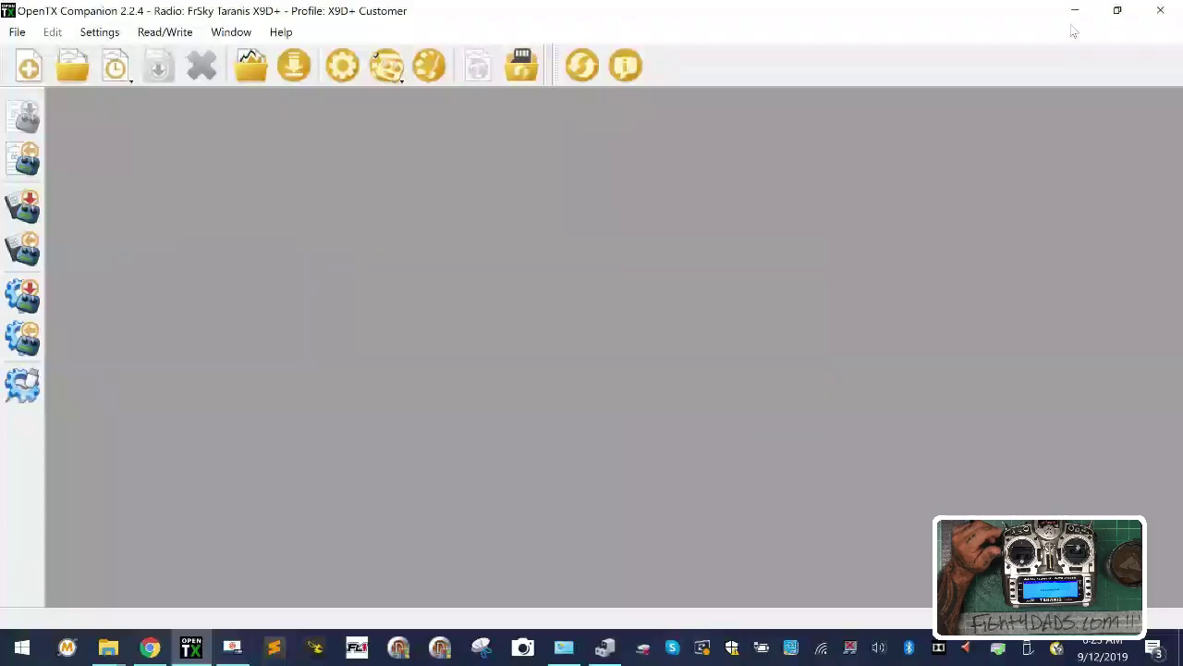
pyautogui.click(1076, 11)
pyautogui.rightClick(37, 120)
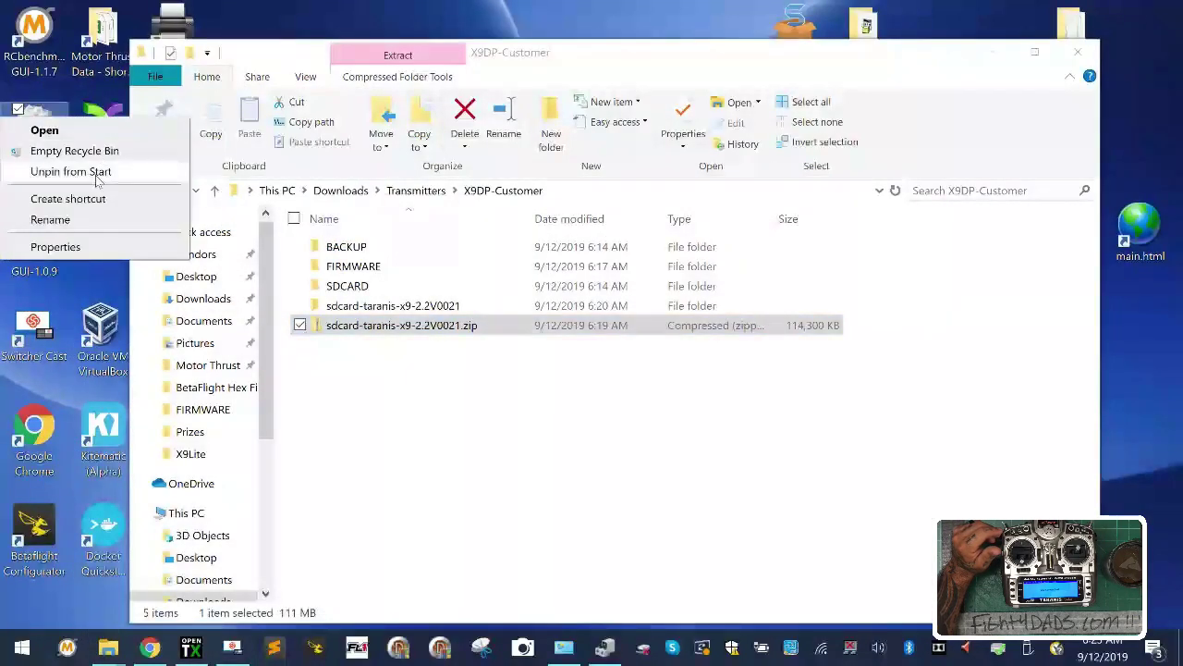
pyautogui.click(74, 151)
pyautogui.click(661, 340)
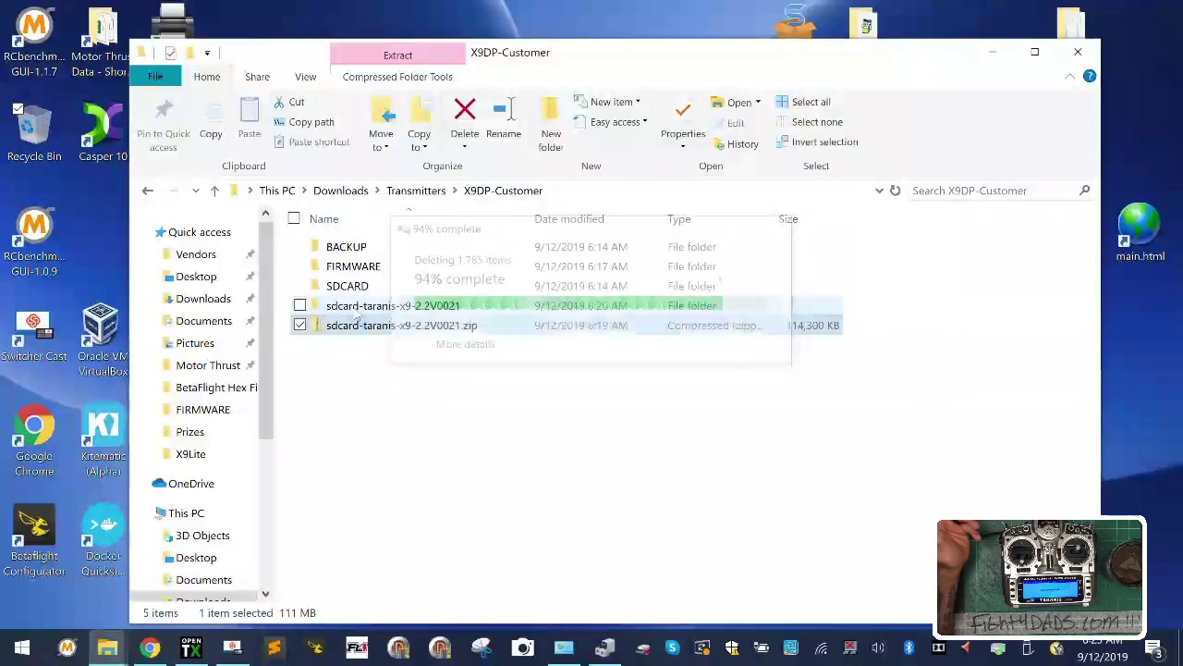
# Recheck the size of the sdcard-taranis-x9-2.2V0021 folder after removing the unneeded sound languages.
pyautogui.click(401, 306)
pyautogui.rightClick(402, 307)
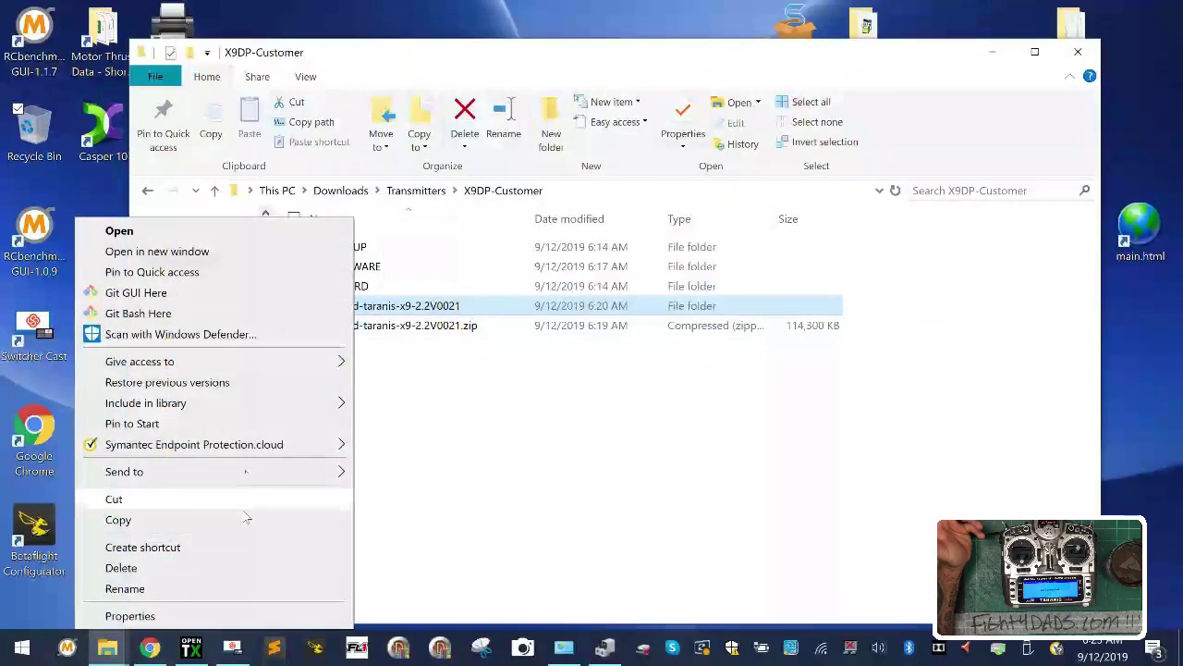
pyautogui.click(230, 615)
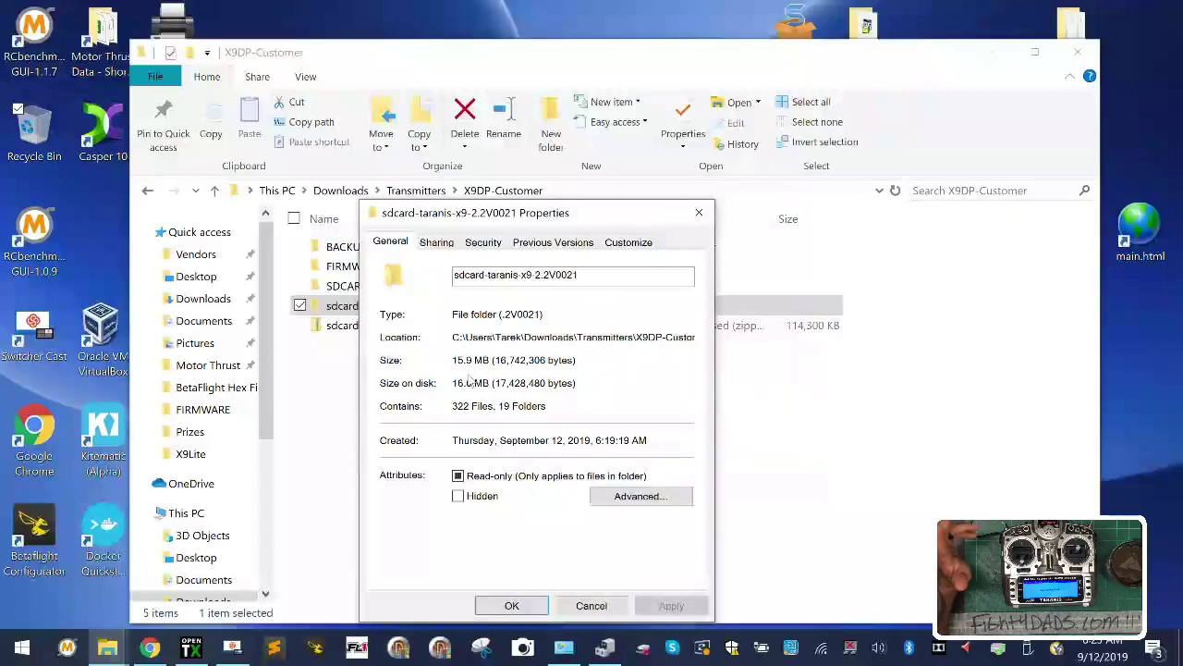
pyautogui.click(596, 608)
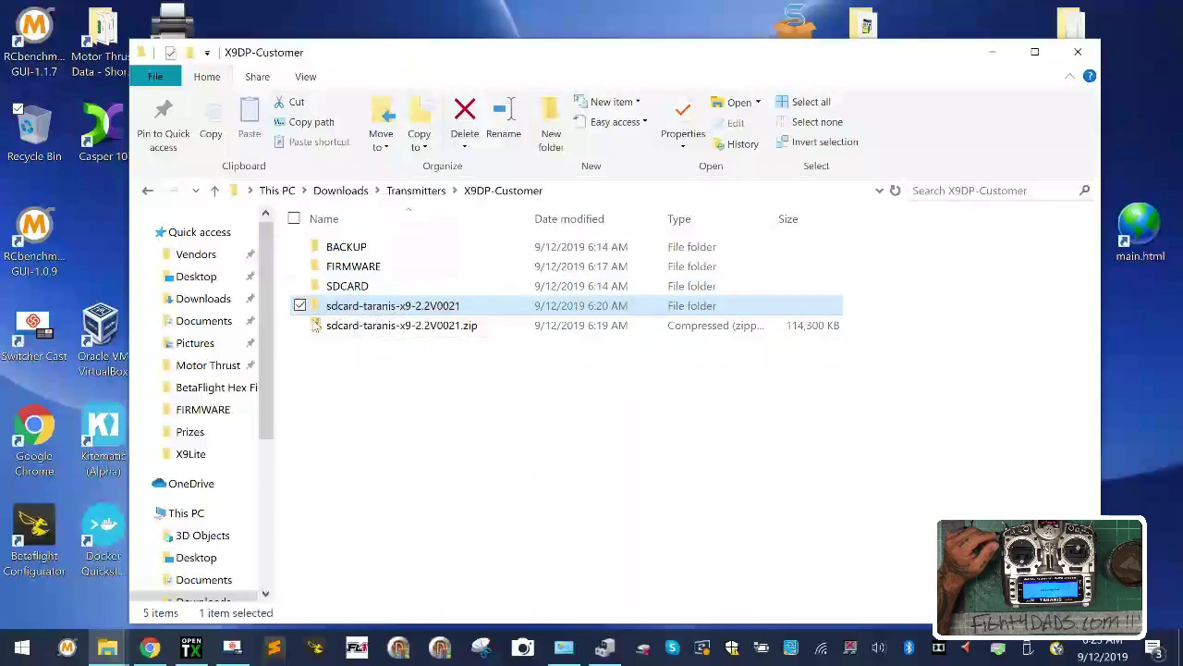
# Switch to OpenTX Companion and review the backup folder in its application settings and the SD Structure path in the radio profile.
pyautogui.click(191, 647)
pyautogui.click(99, 32)
pyautogui.click(118, 126)
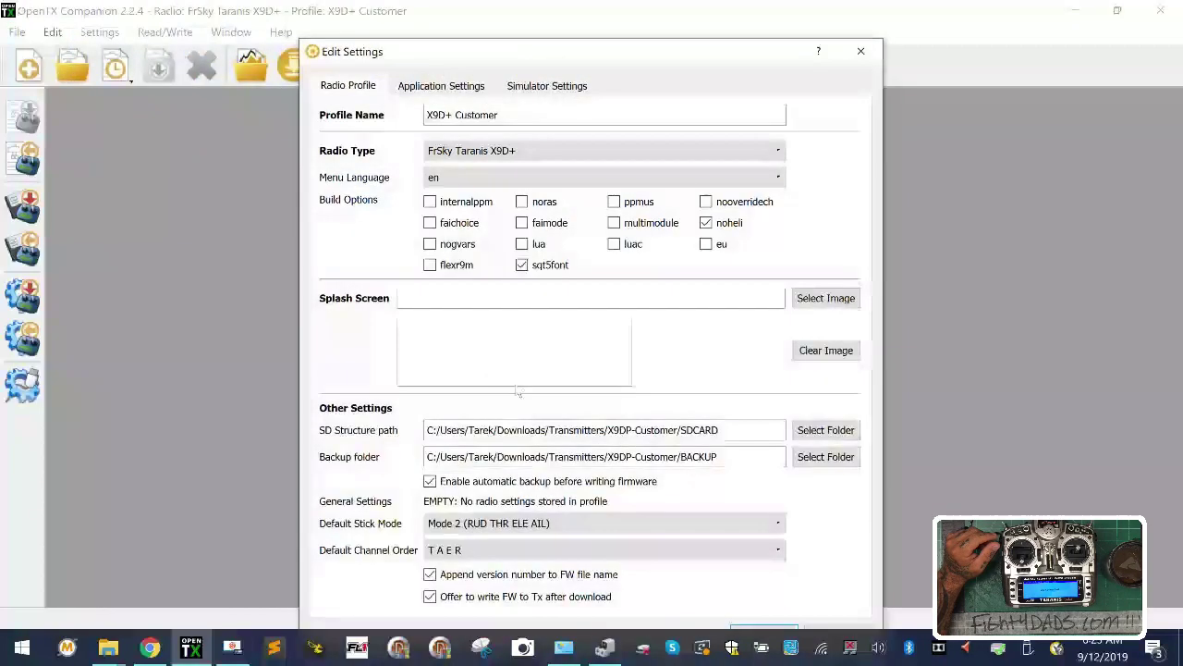
pyautogui.click(450, 83)
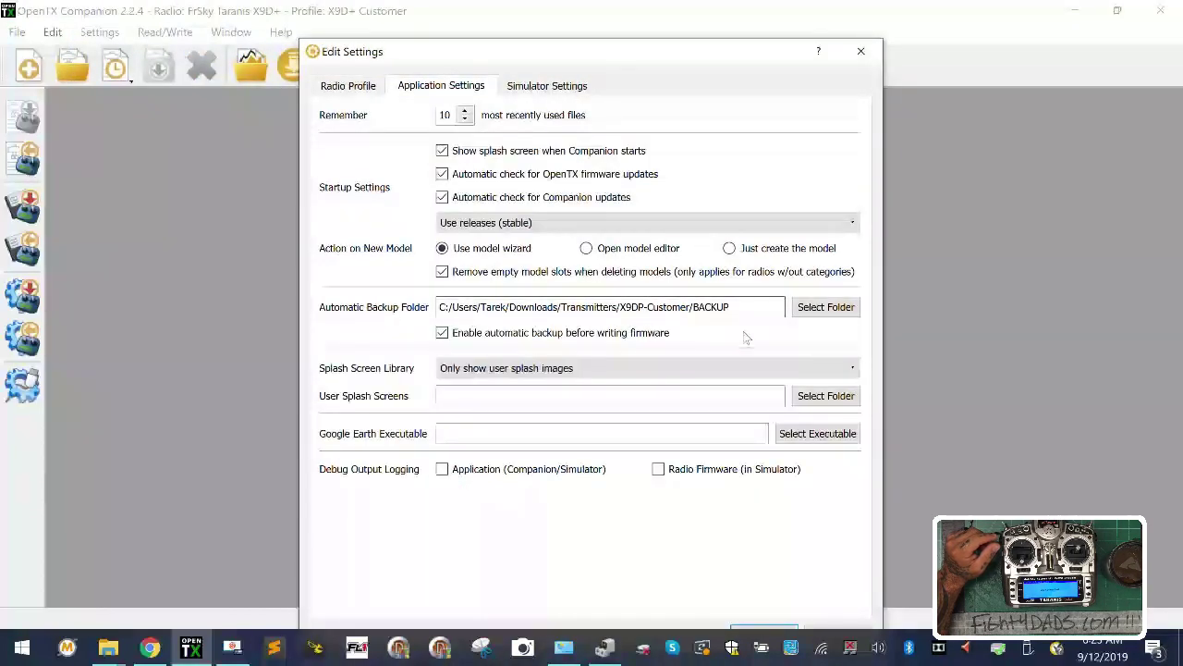
pyautogui.click(361, 93)
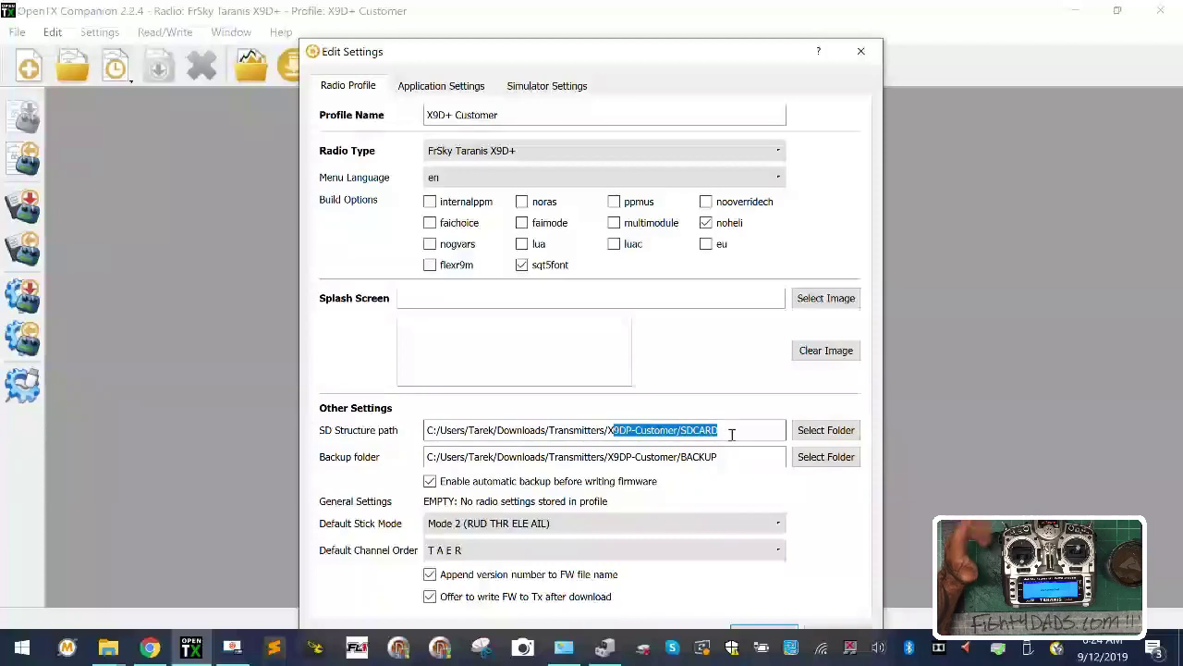
pyautogui.moveTo(108, 647)
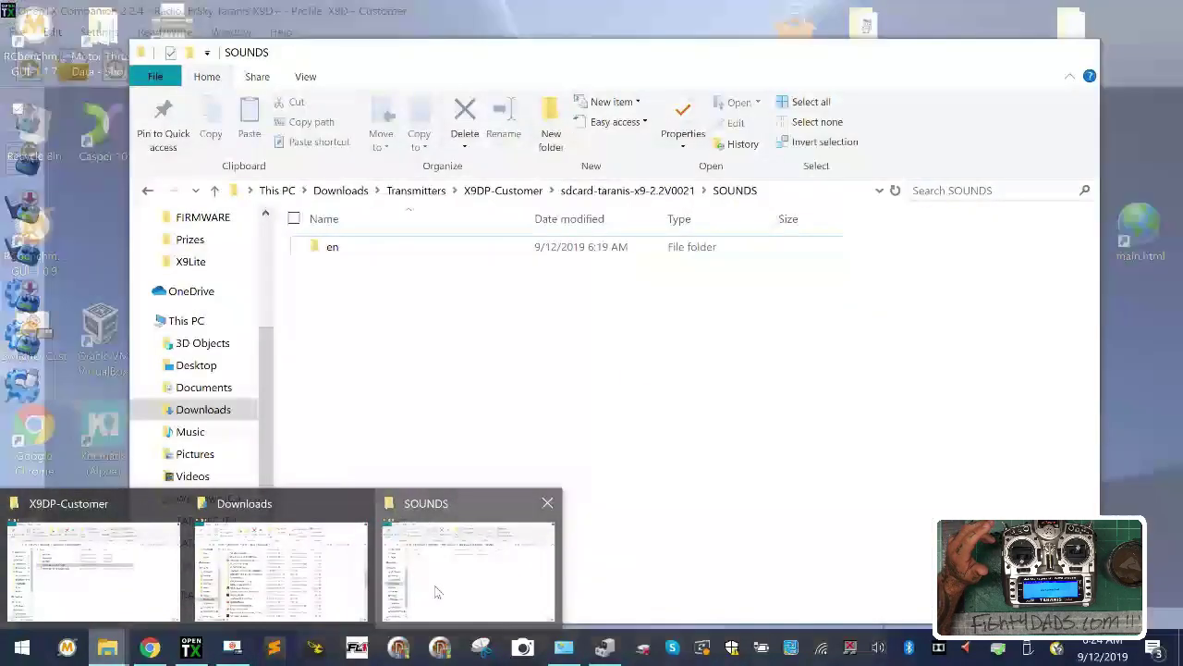
# Switch to File Explorer and check the contents of the SDCARD folder inside X9DP-Customer.
pyautogui.click(437, 592)
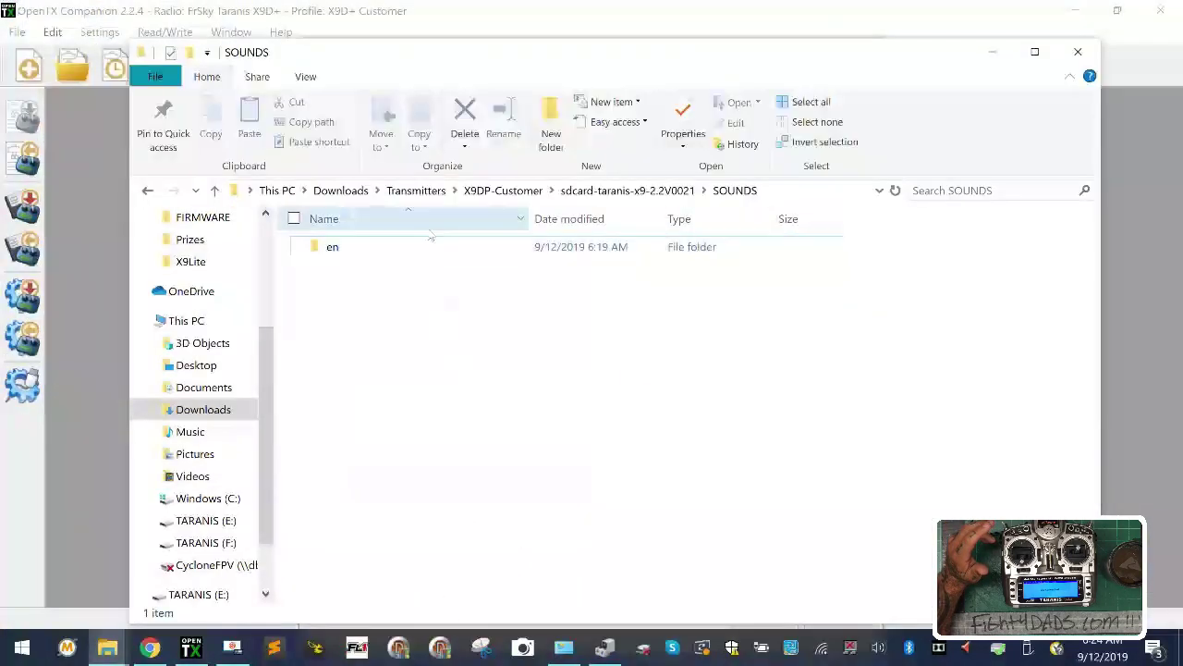
pyautogui.click(516, 194)
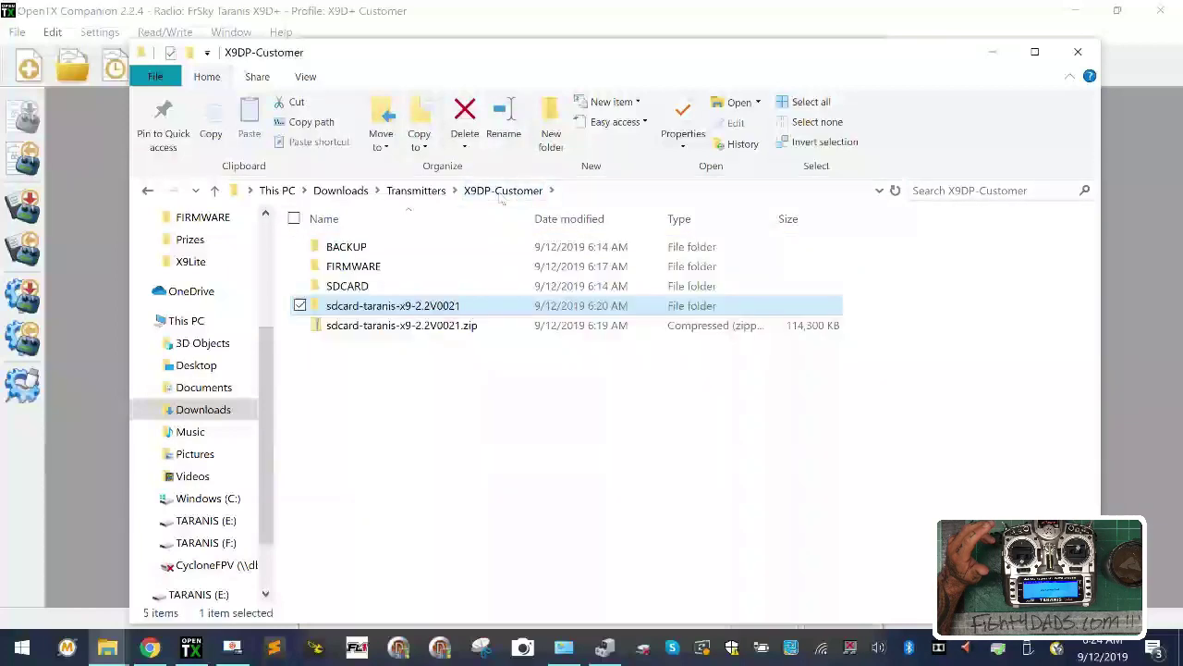
pyautogui.doubleClick(333, 288)
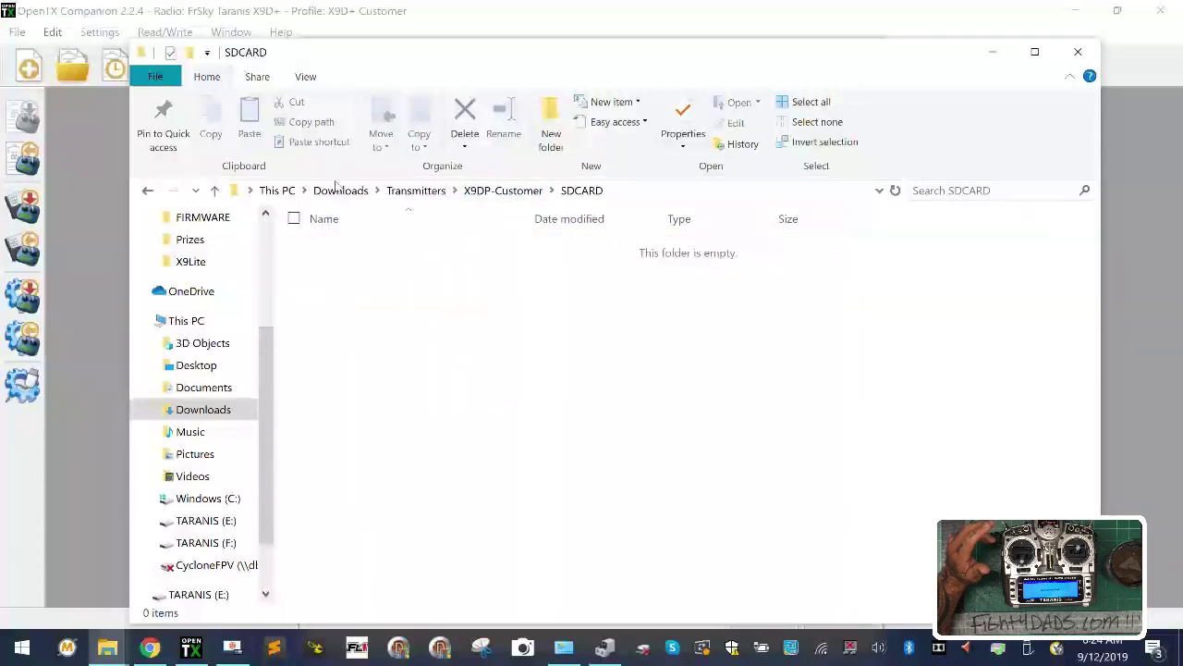
pyautogui.click(502, 190)
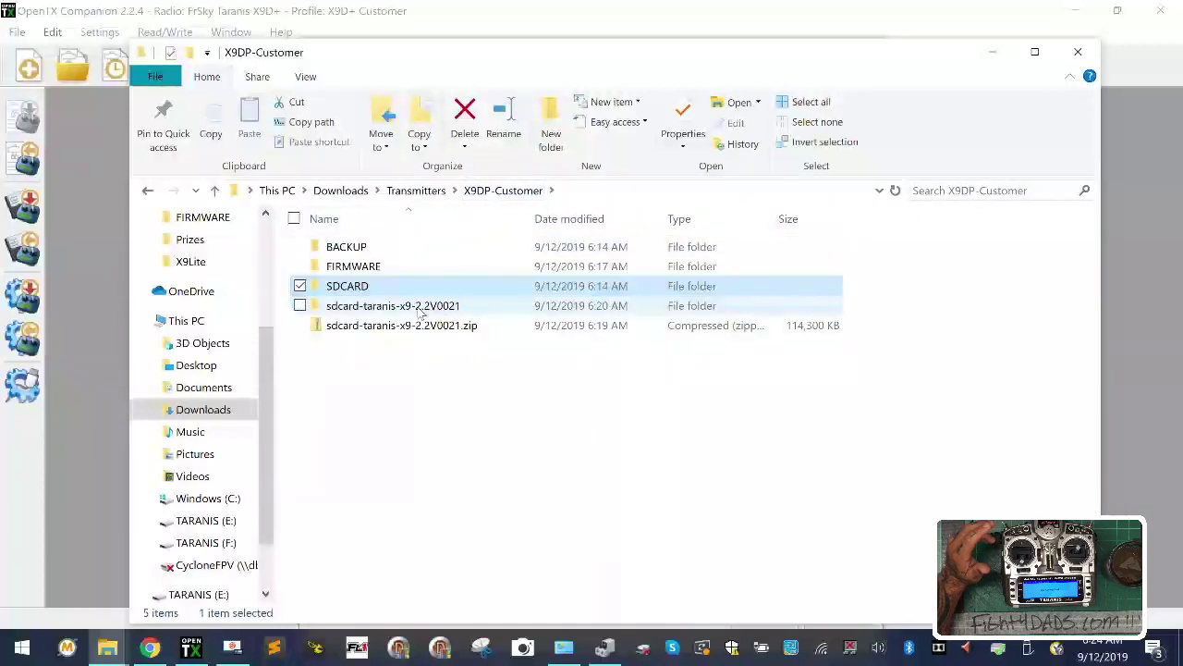
# Move all folders and the opentx.sdcard.version file from sdcard-taranis-x9-2.2V0021 into the X9DP-Customer SDCARD folder.
pyautogui.doubleClick(418, 308)
pyautogui.moveTo(365, 504); pyautogui.dragTo(390, 233)
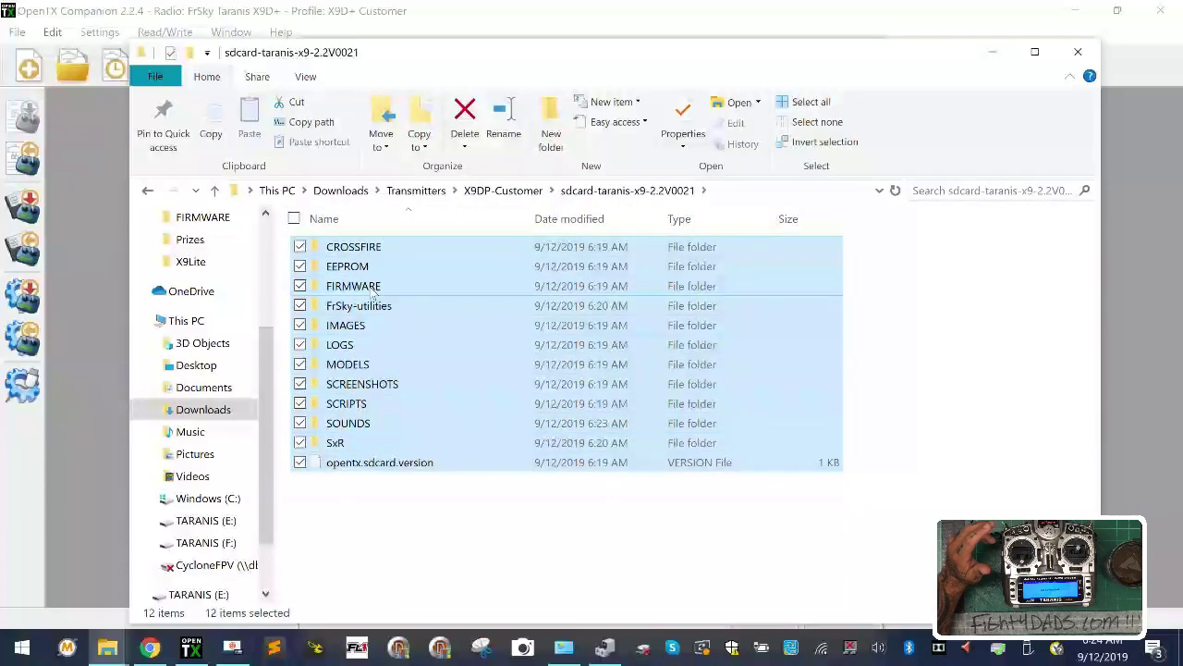
pyautogui.rightClick(375, 290)
pyautogui.click(245, 465)
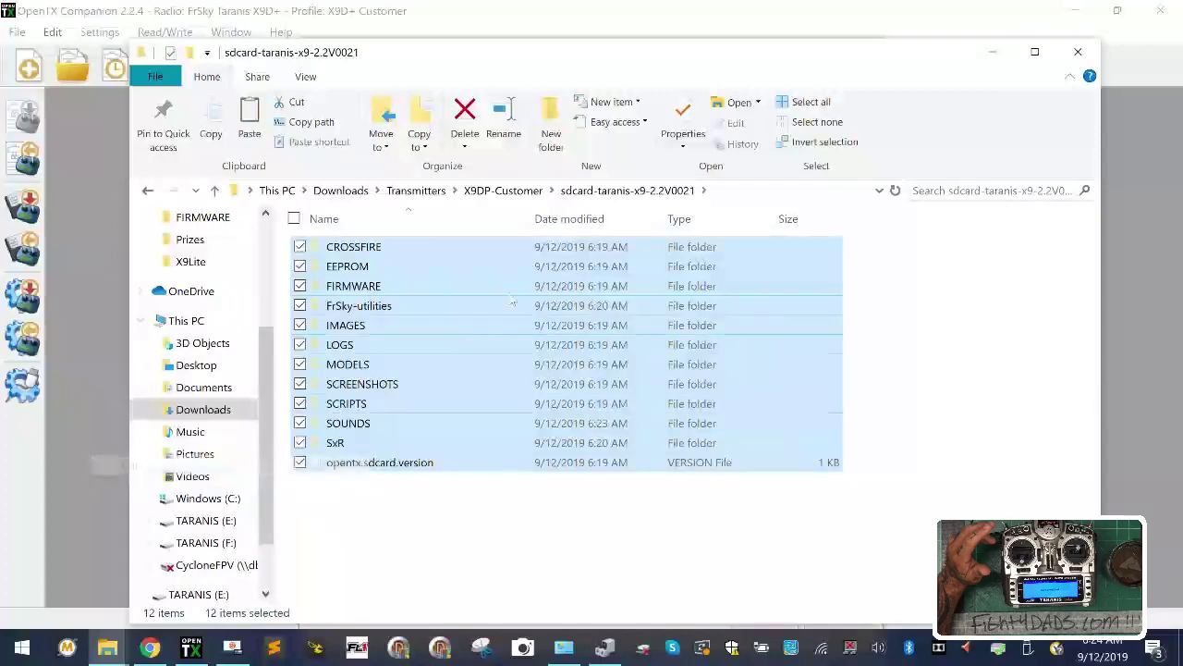
pyautogui.click(503, 189)
pyautogui.click(335, 287)
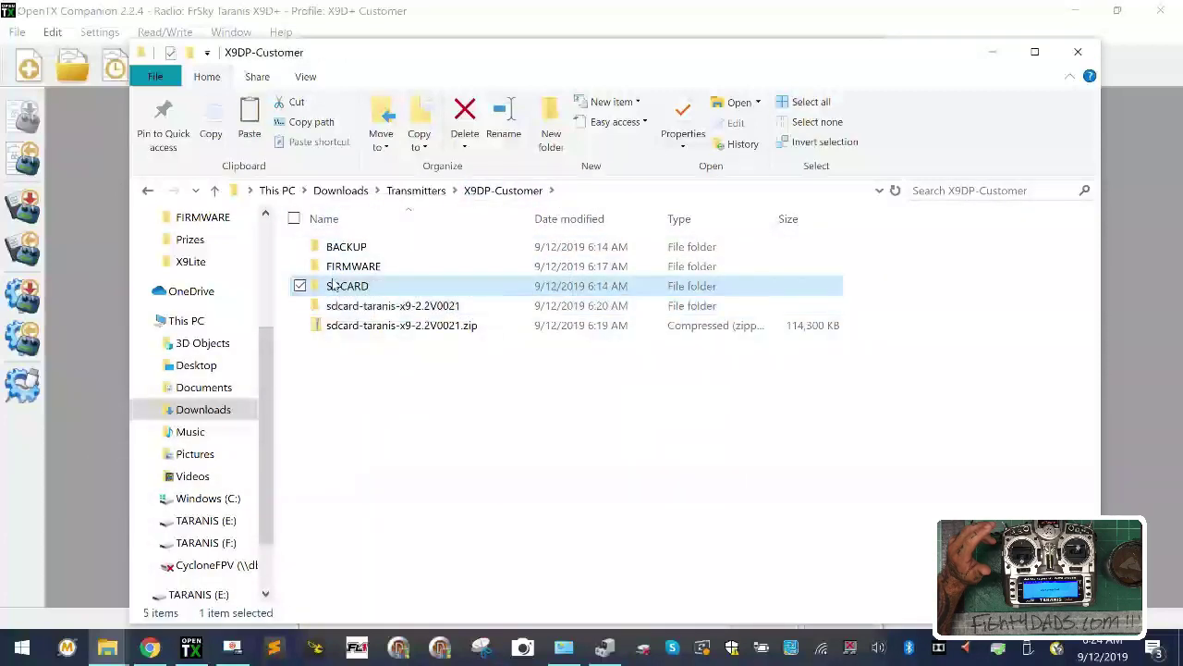
pyautogui.doubleClick(334, 287)
pyautogui.rightClick(347, 294)
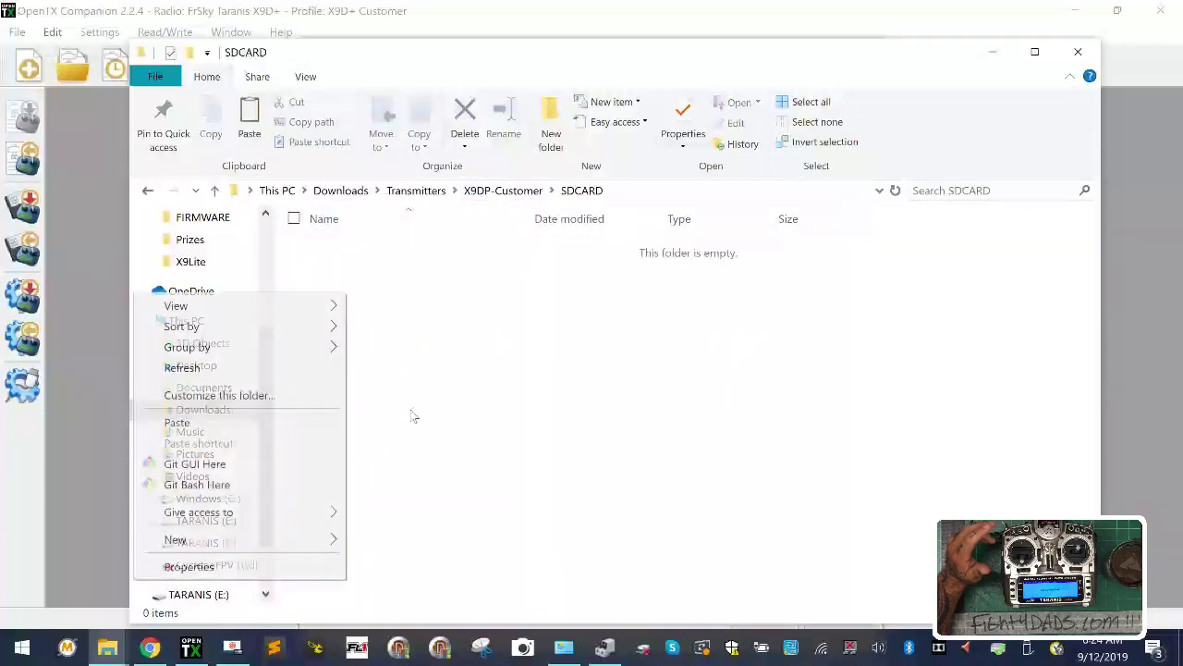
pyautogui.click(270, 422)
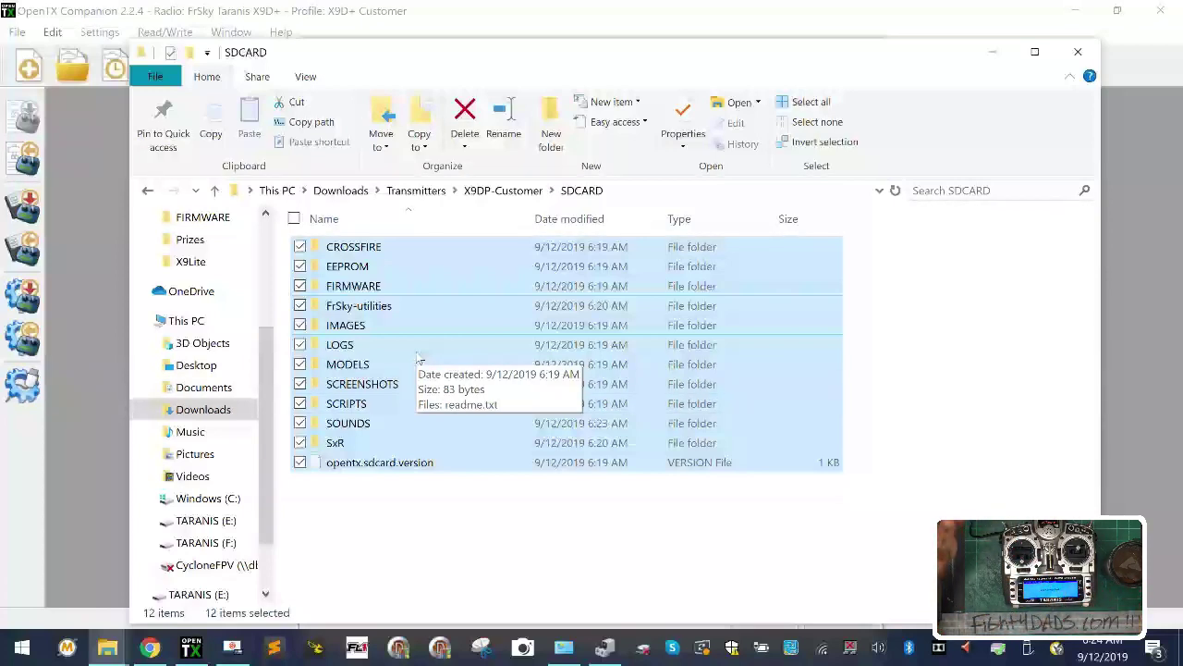
# Rename the OpenTX firmware file in X9DP-Customer's FIRMWARE folder to opentx-x9d+2.2.4.bin, removing the noheli-sqt5font-en portion.
pyautogui.click(478, 193)
pyautogui.click(362, 266)
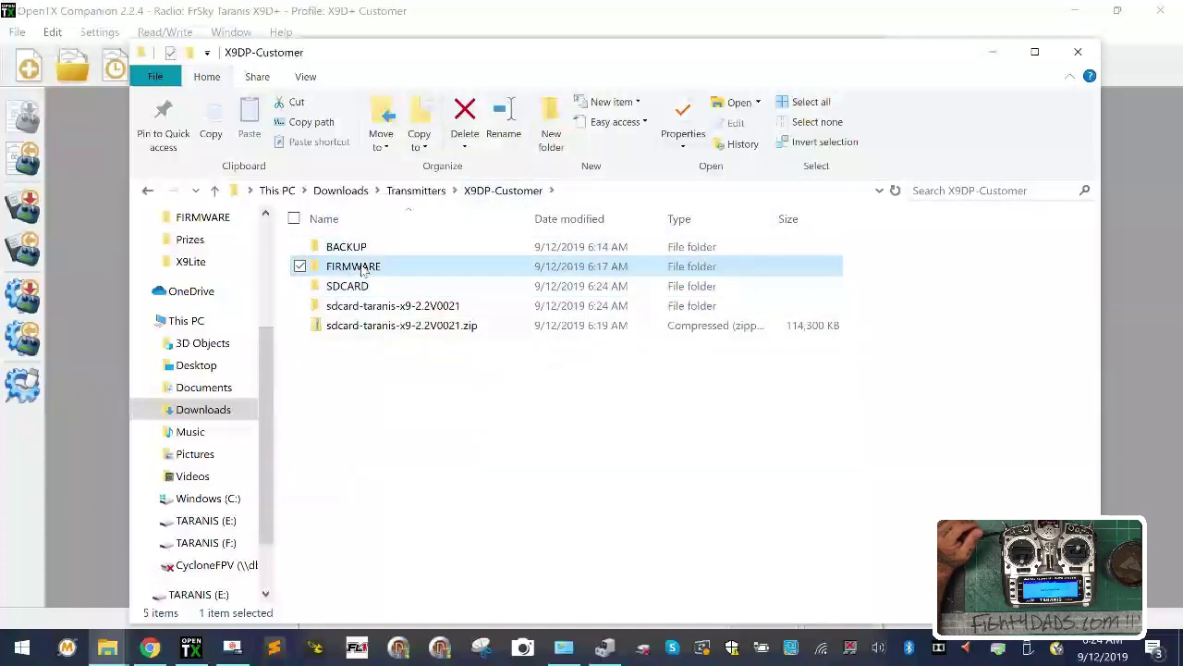
pyautogui.doubleClick(362, 266)
pyautogui.rightClick(372, 254)
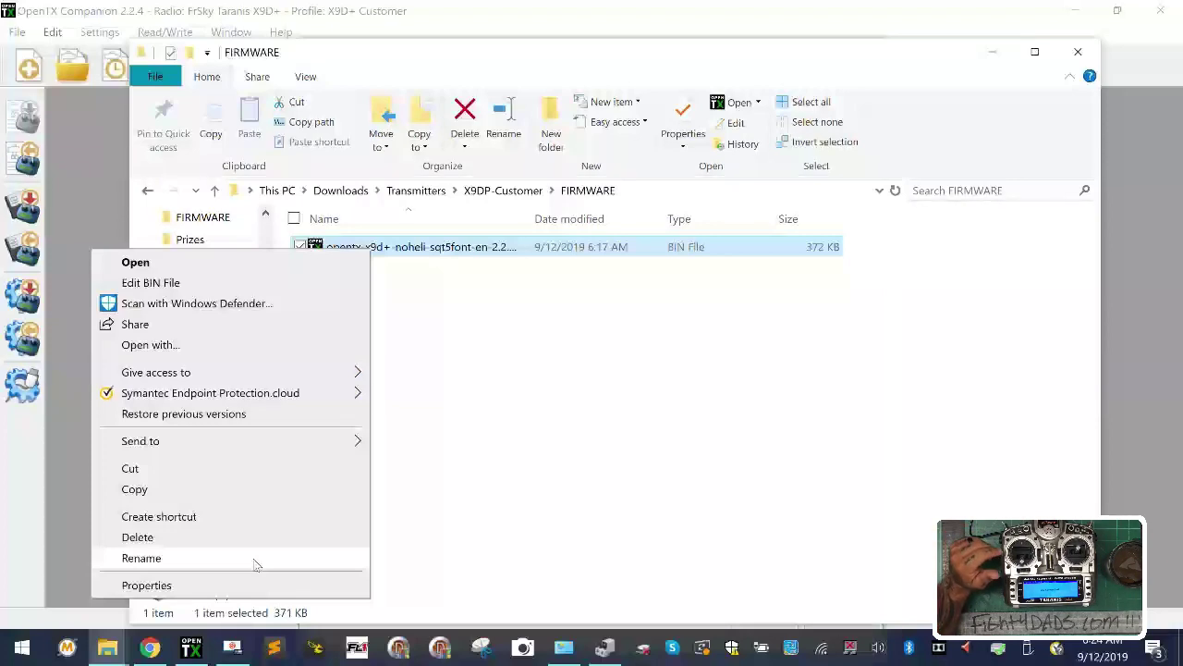
pyautogui.click(141, 557)
pyautogui.click(434, 294)
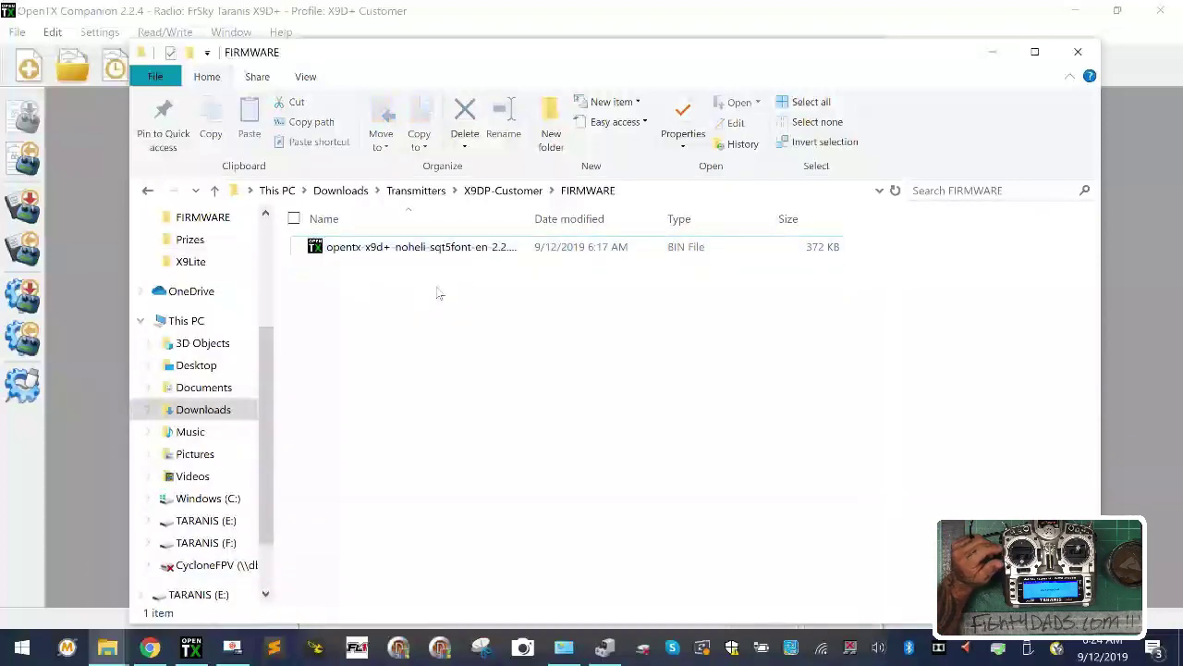
pyautogui.click(475, 248)
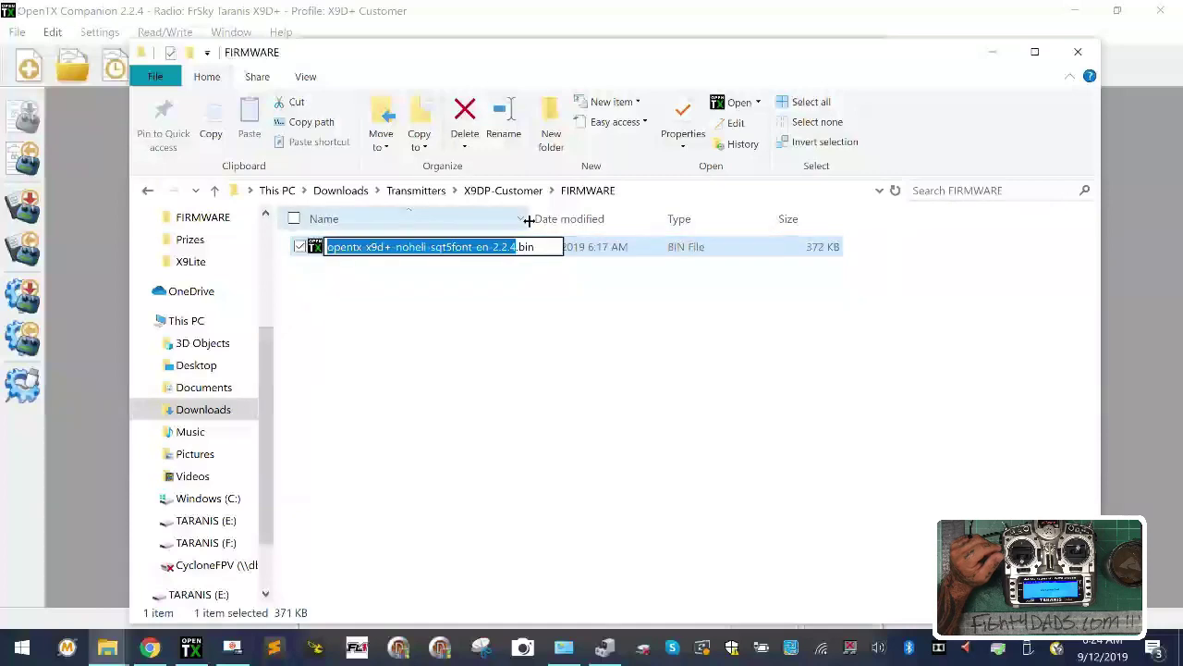
pyautogui.moveTo(530, 218); pyautogui.dragTo(679, 222)
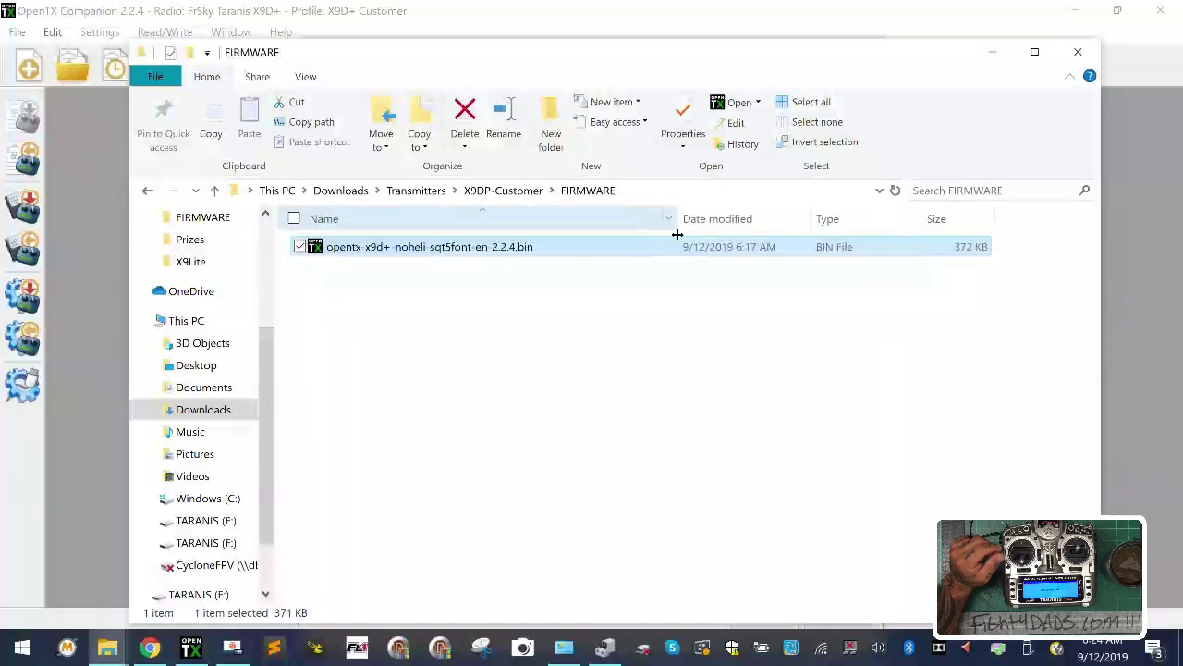
pyautogui.click(477, 248)
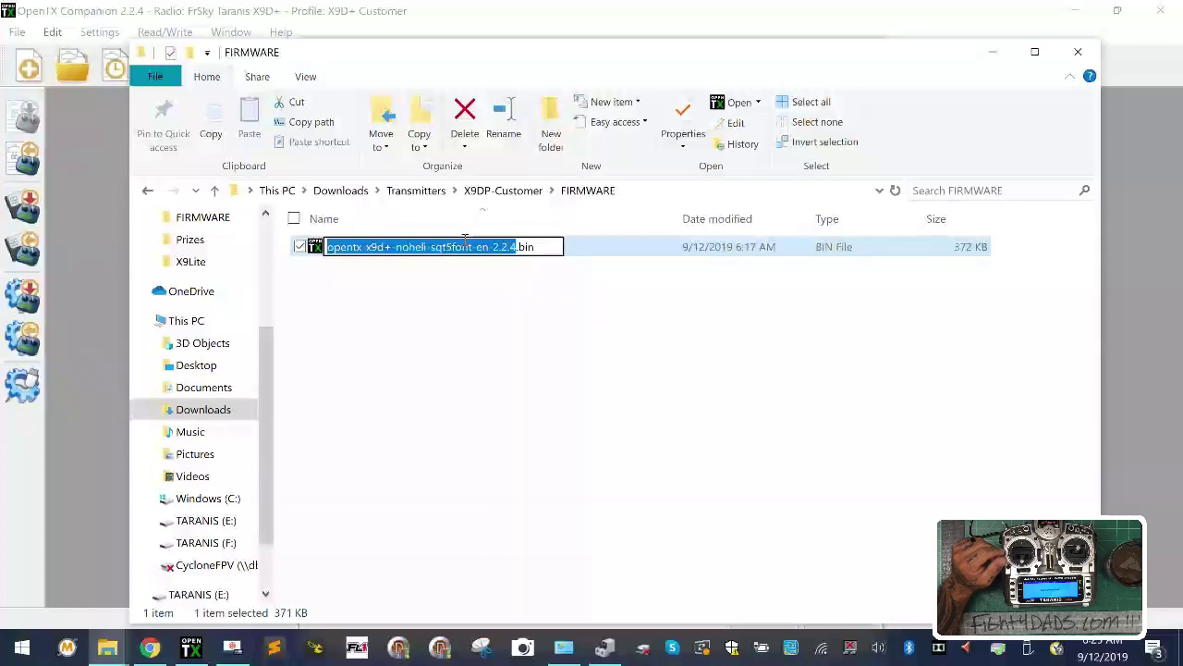
pyautogui.click(475, 246)
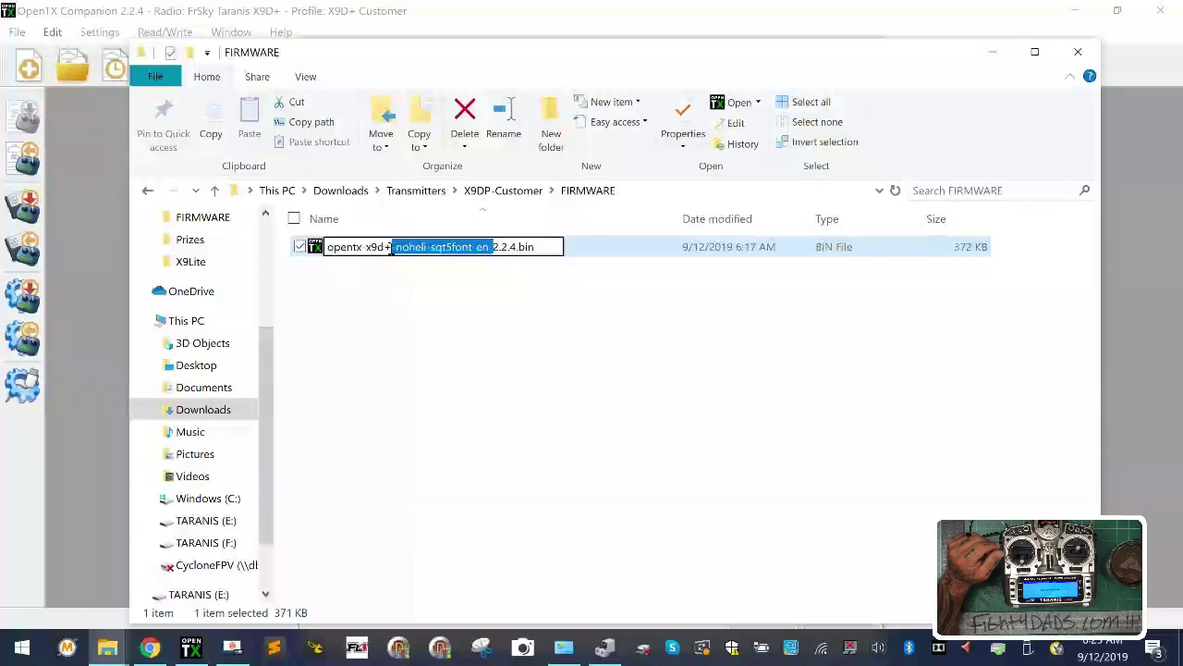
pyautogui.press('BackSpace')
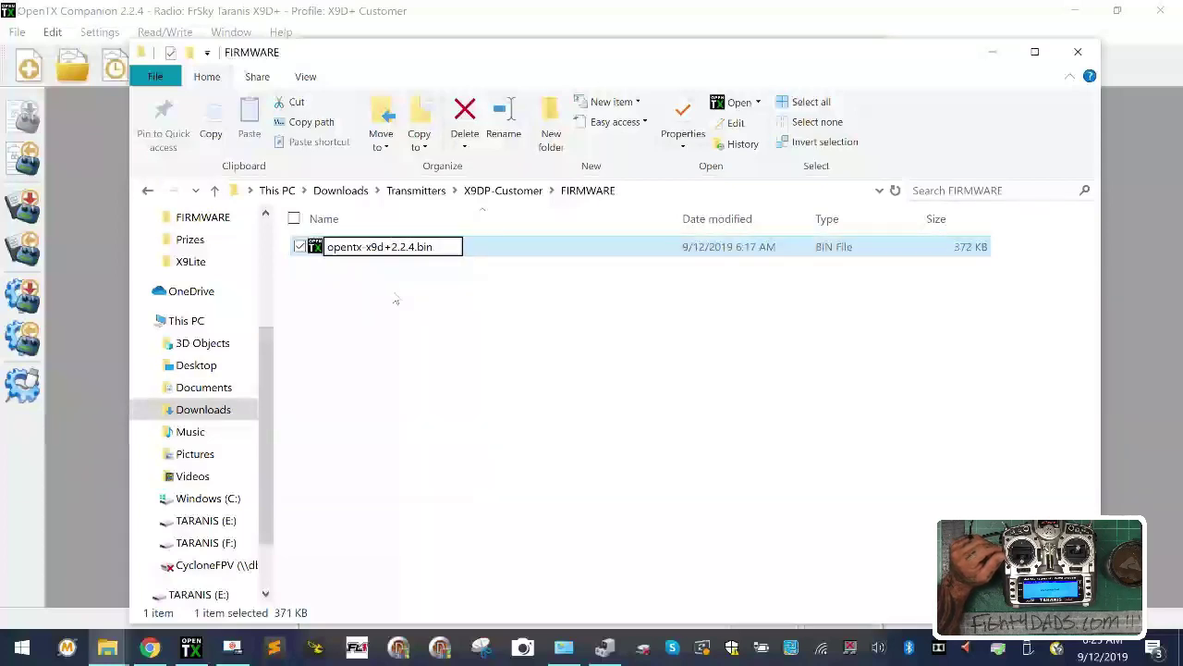
pyautogui.click(396, 298)
# Copy opentx-x9d+2.2.4.bin to the clipboard and open the FIRMWARE folder inside SDCARD.
pyautogui.rightClick(405, 242)
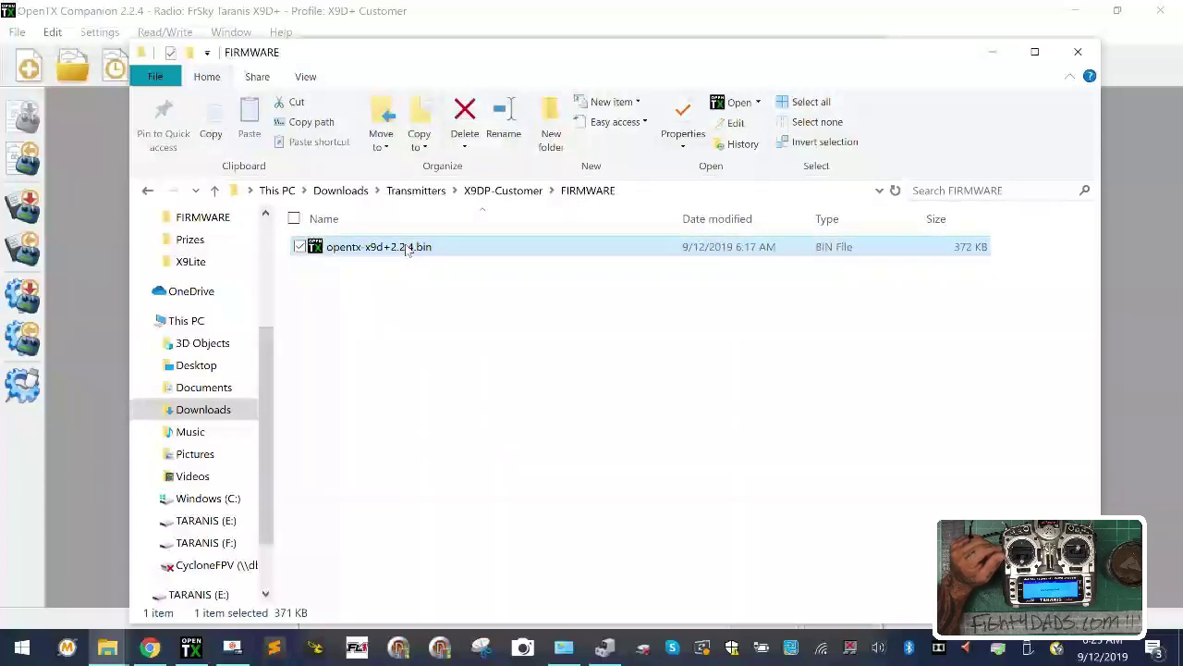
pyautogui.click(239, 486)
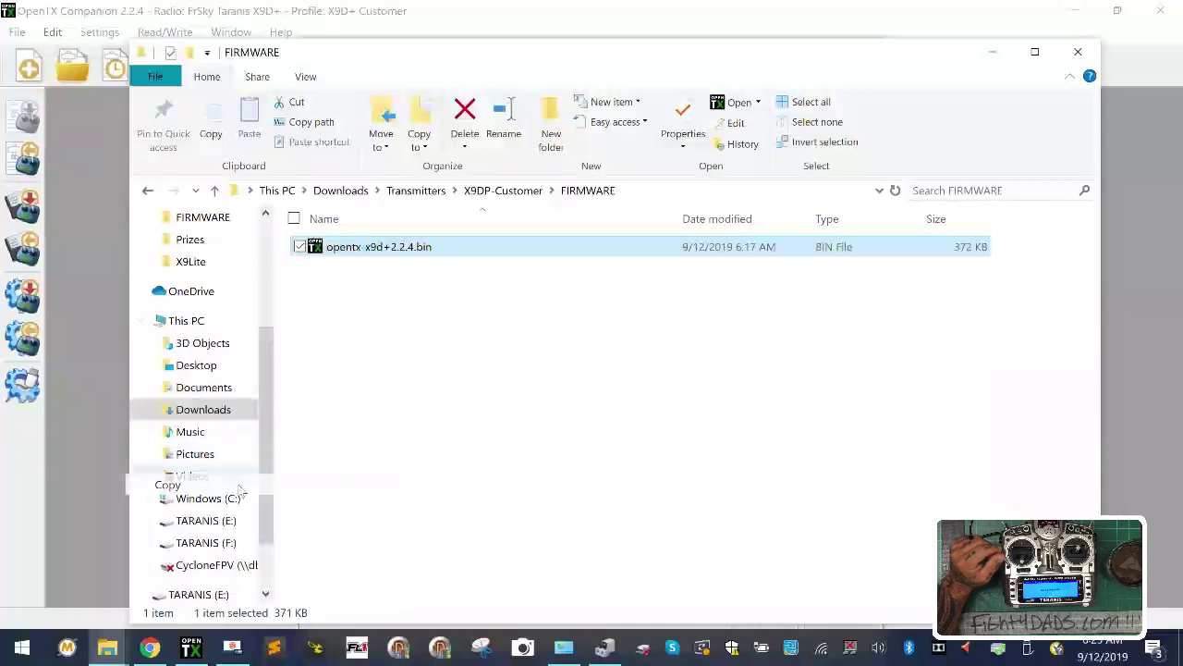
pyautogui.click(473, 189)
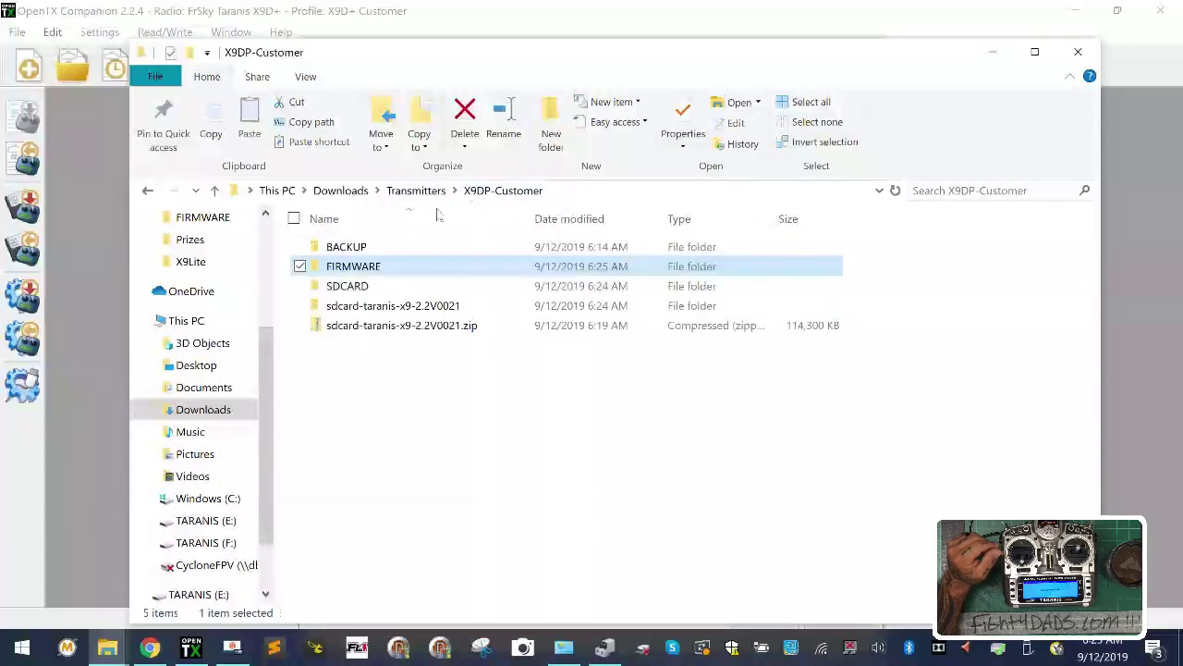
pyautogui.doubleClick(333, 287)
pyautogui.doubleClick(408, 286)
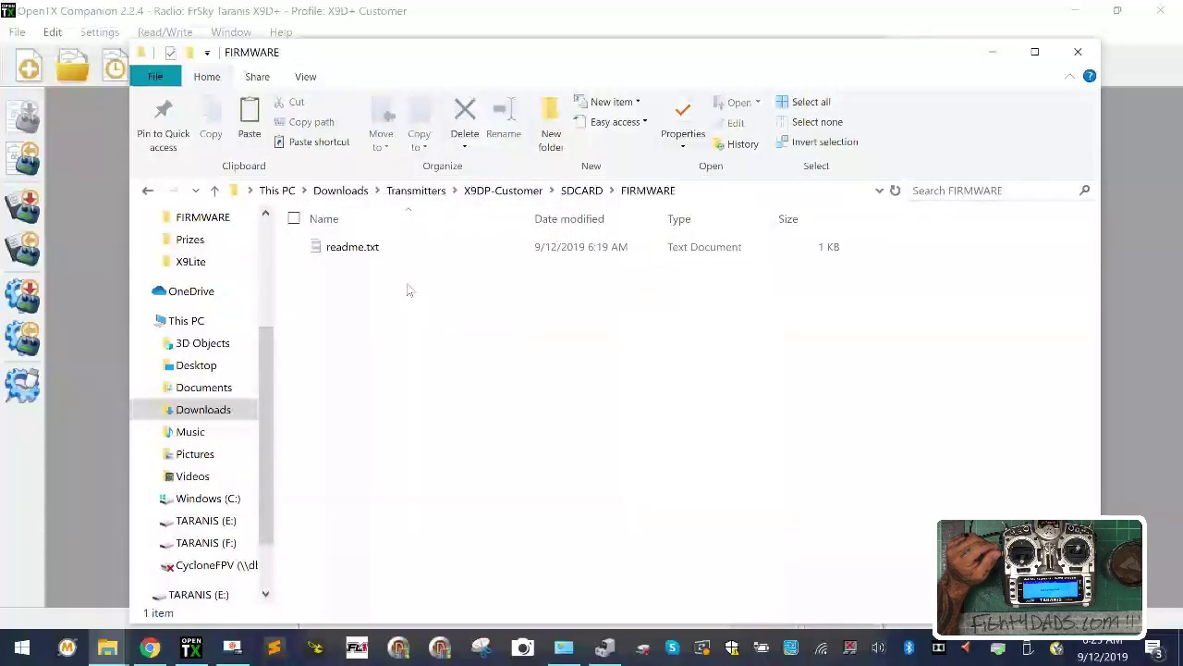
# Create a new folder named RadioFW inside the SDCARD FIRMWARE folder.
pyautogui.rightClick(424, 293)
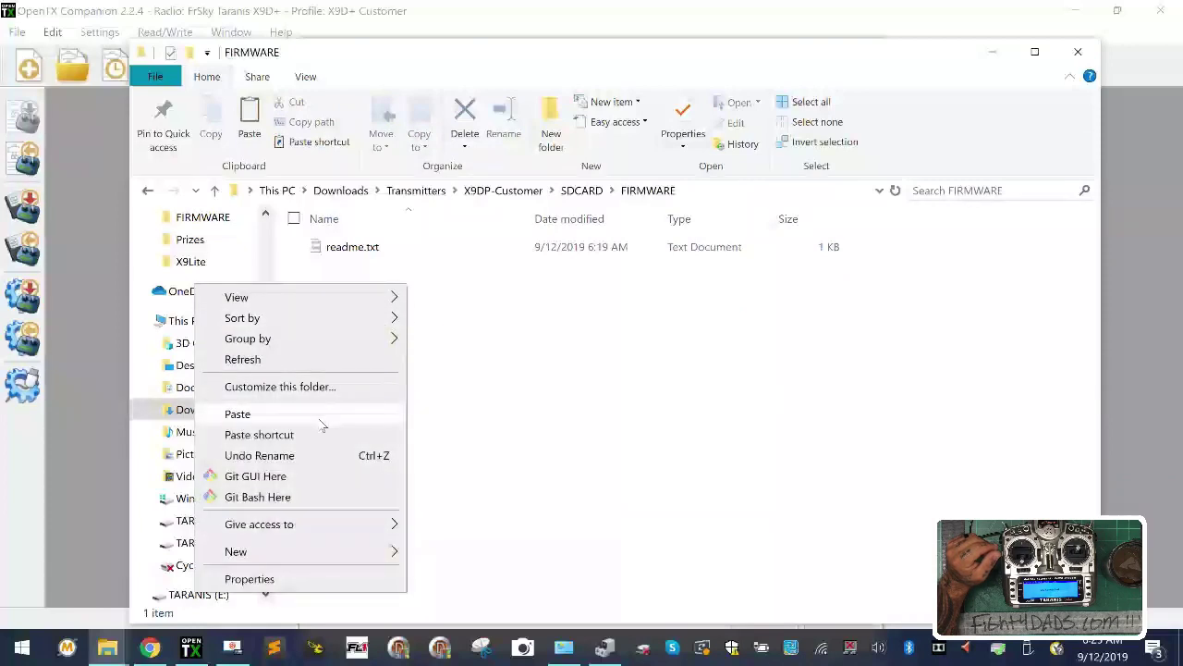
pyautogui.click(476, 389)
pyautogui.rightClick(370, 356)
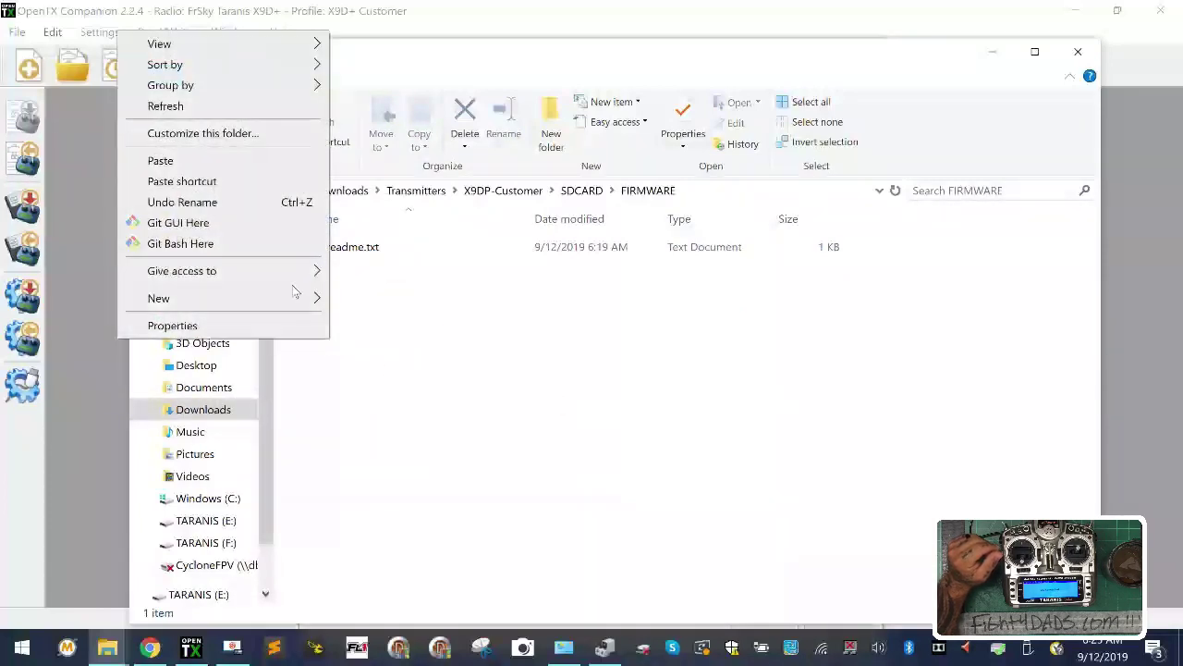
pyautogui.moveTo(296, 298)
pyautogui.click(457, 305)
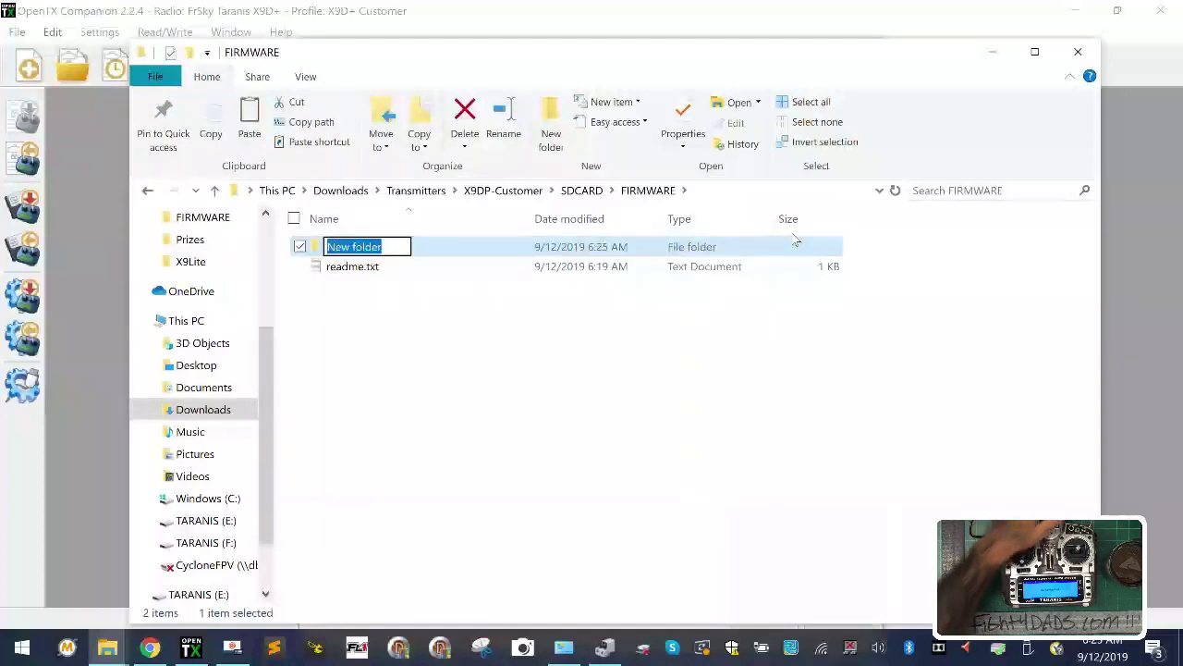
pyautogui.write('RadioFW')
pyautogui.press('Return')
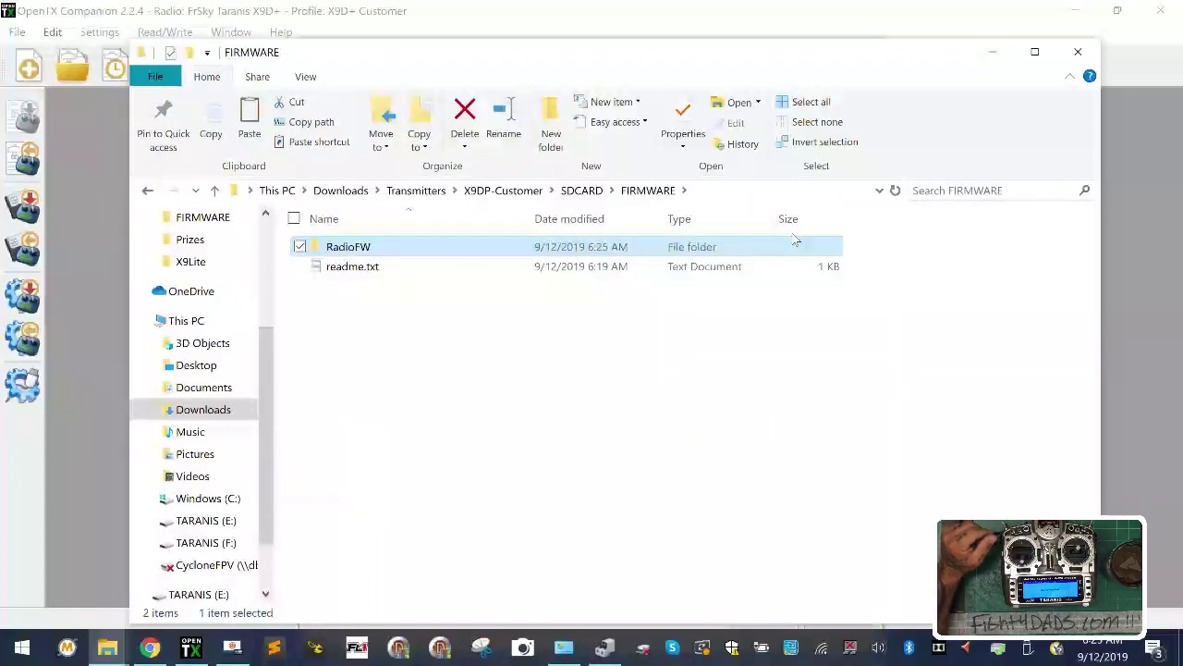
# Paste the copied opentx-x9d+2.2.4.bin file into the RadioFW folder.
pyautogui.doubleClick(451, 251)
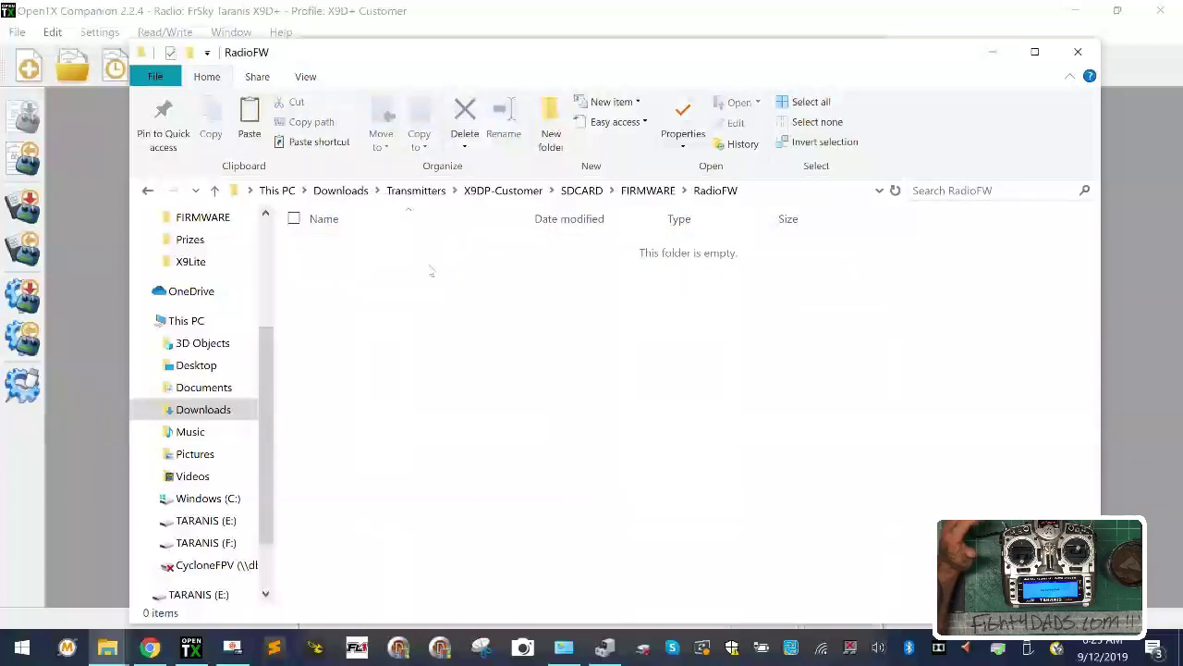
pyautogui.rightClick(430, 265)
pyautogui.click(350, 399)
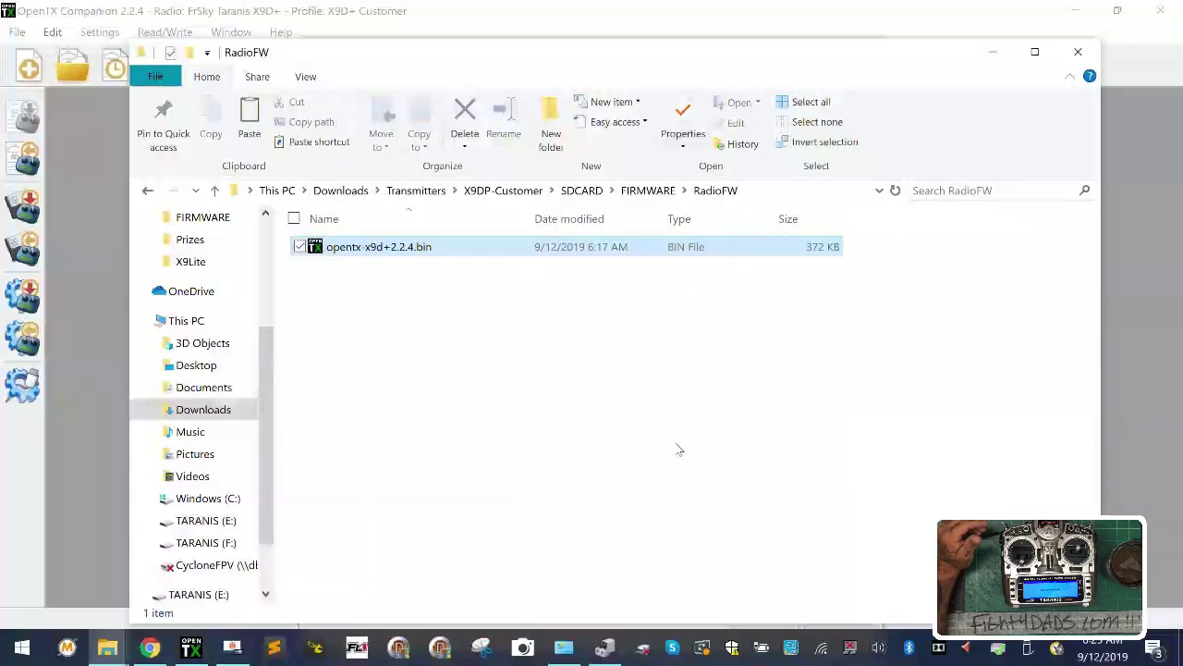
pyautogui.click(493, 425)
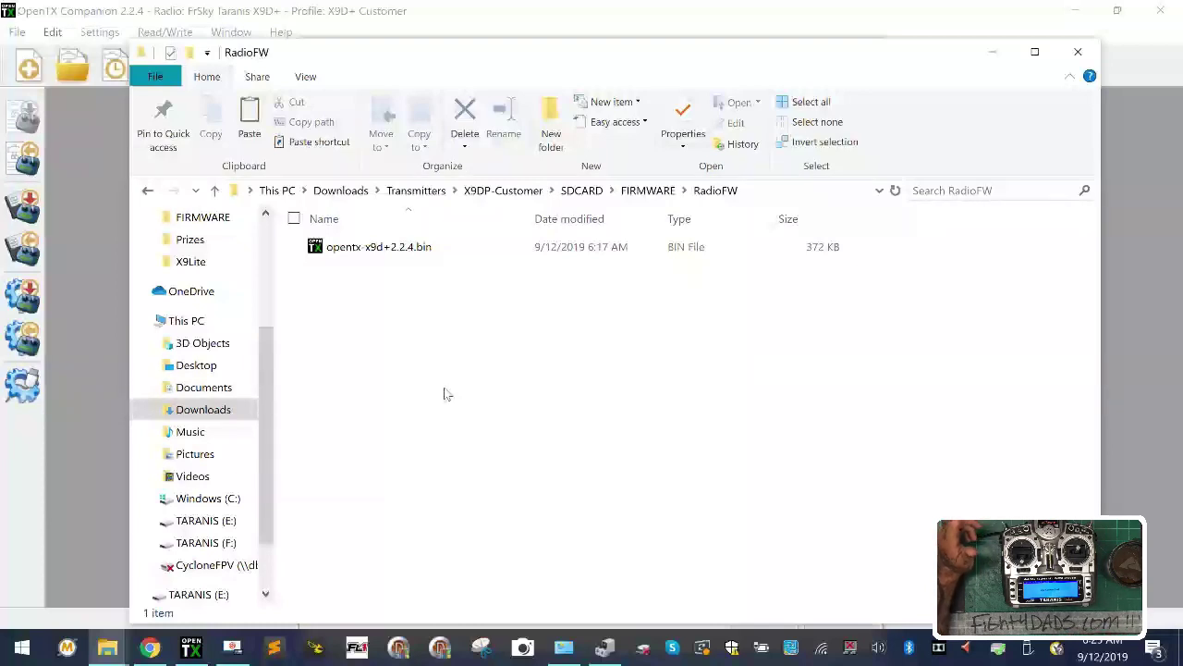
# Inspect the contents of the TARANIS (F:) and TARANIS (E:) drives to identify the radio's SD card.
pyautogui.click(223, 540)
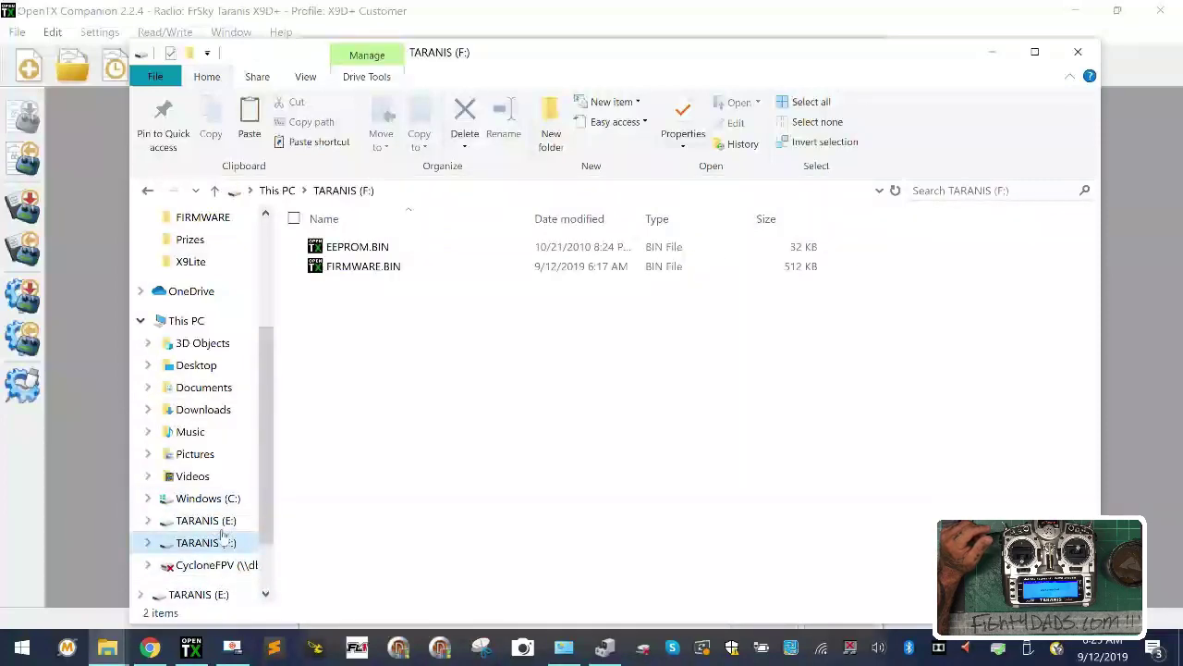
pyautogui.click(208, 522)
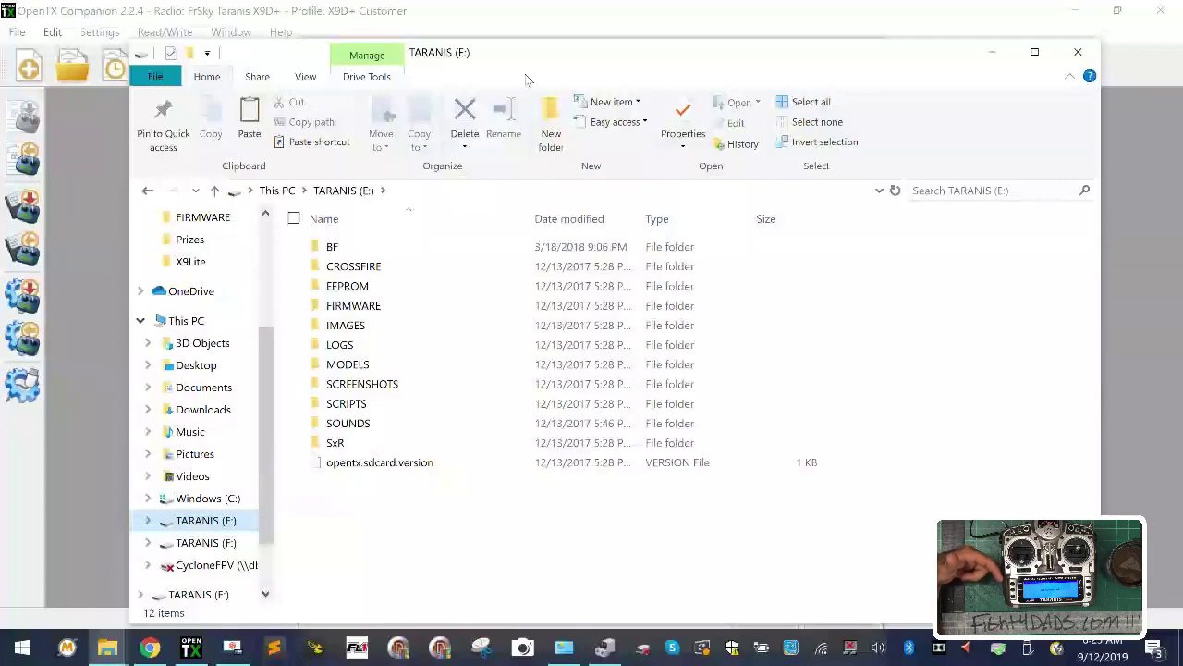
pyautogui.moveTo(737, 66); pyautogui.dragTo(716, 18)
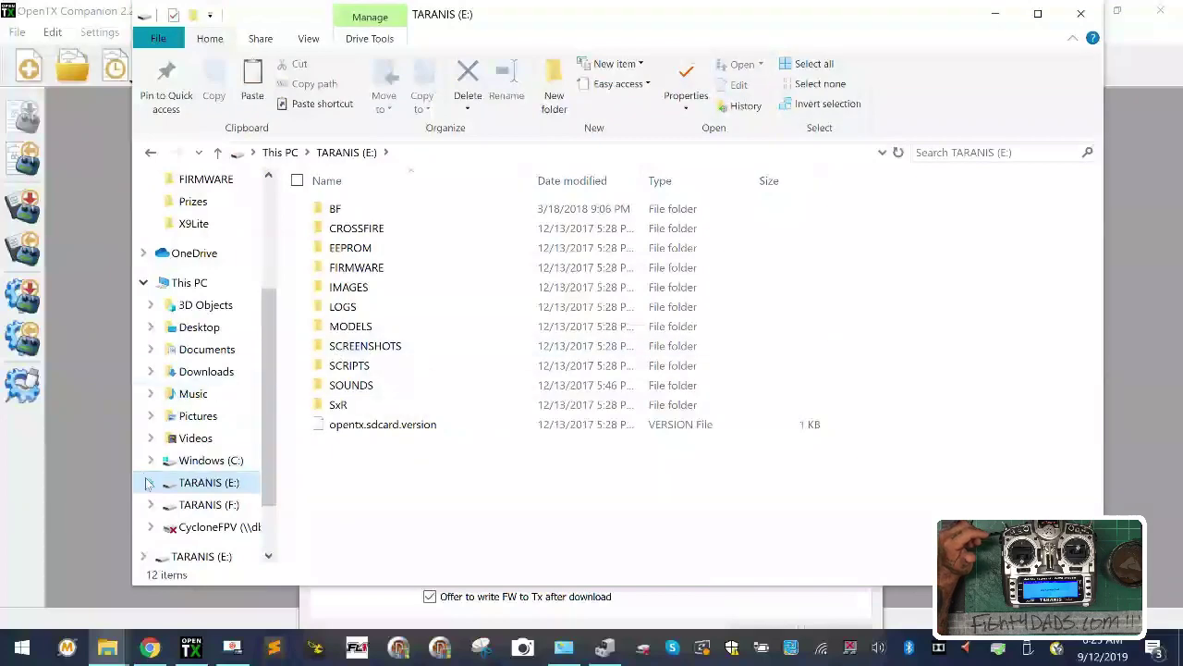
# Quick-format the TARANIS (E:) drive with the default FAT file system, 16 kilobyte allocation units and the volume label TARANIS.
pyautogui.rightClick(206, 487)
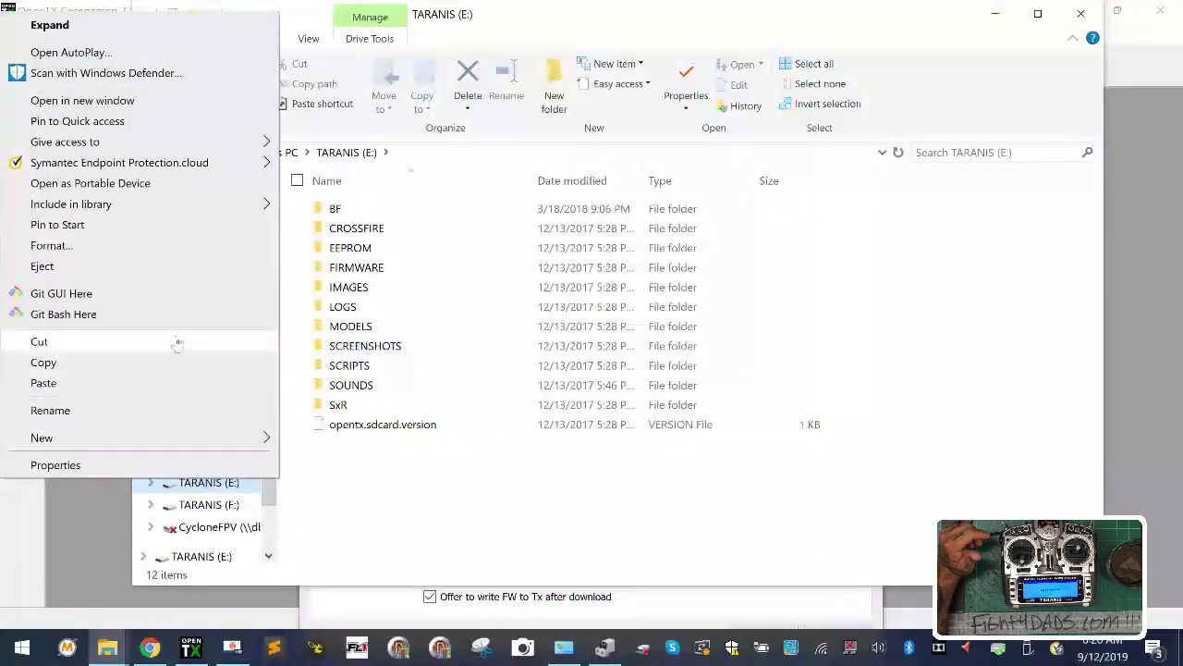
pyautogui.click(197, 256)
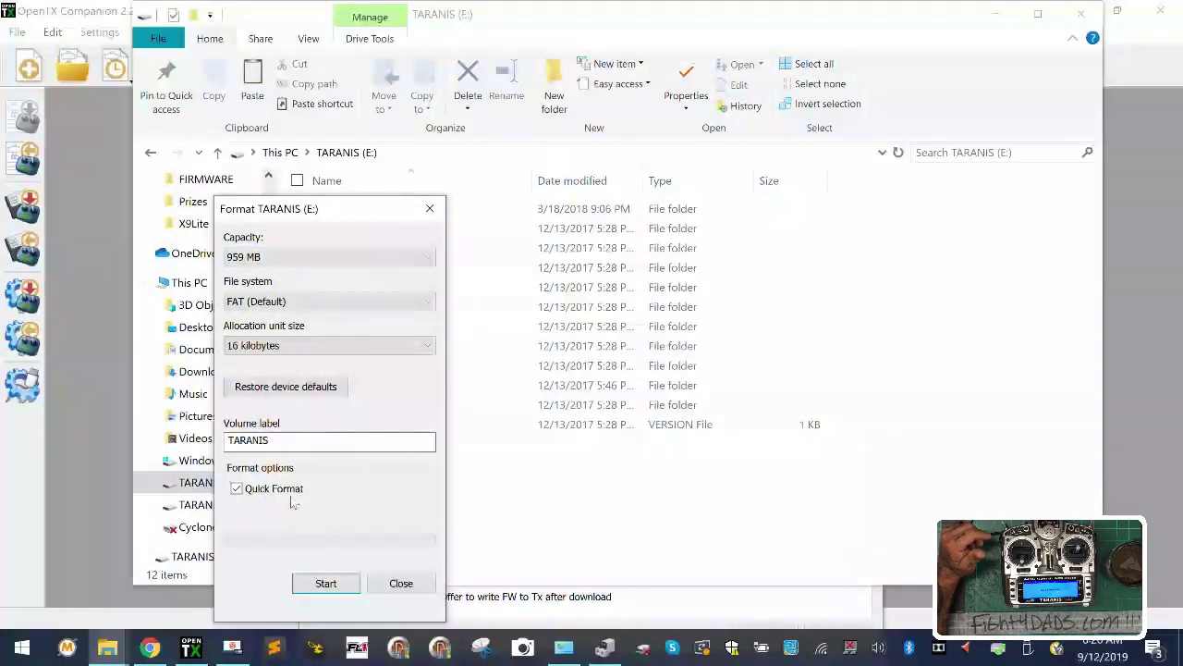
pyautogui.click(326, 583)
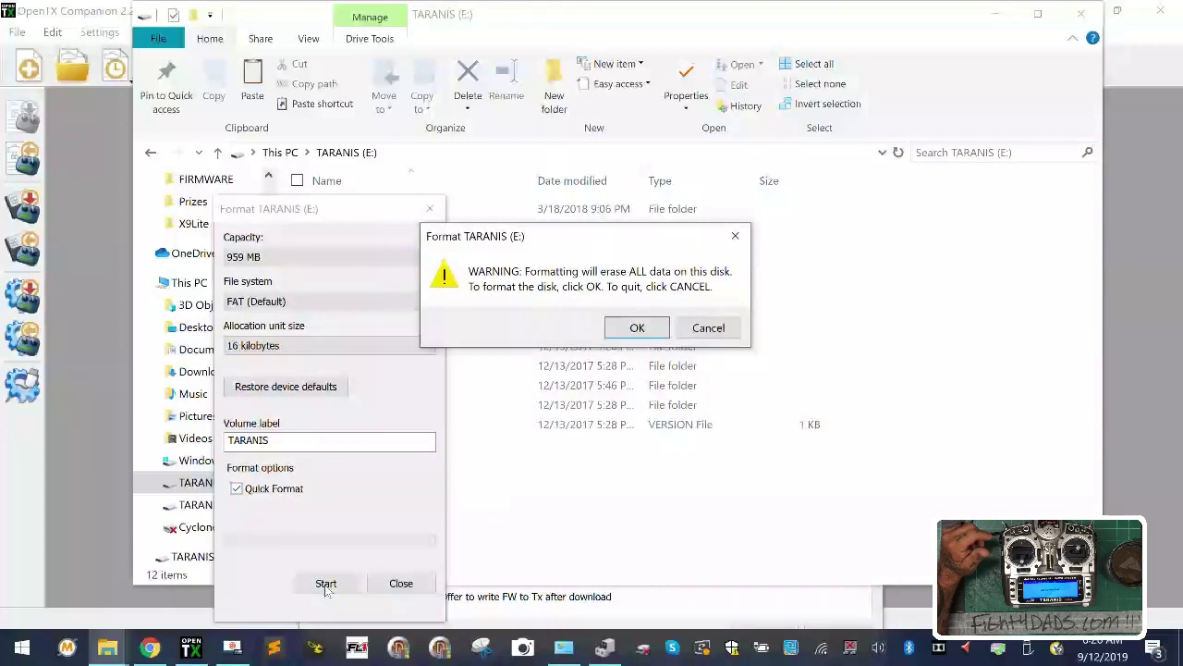
pyautogui.click(635, 328)
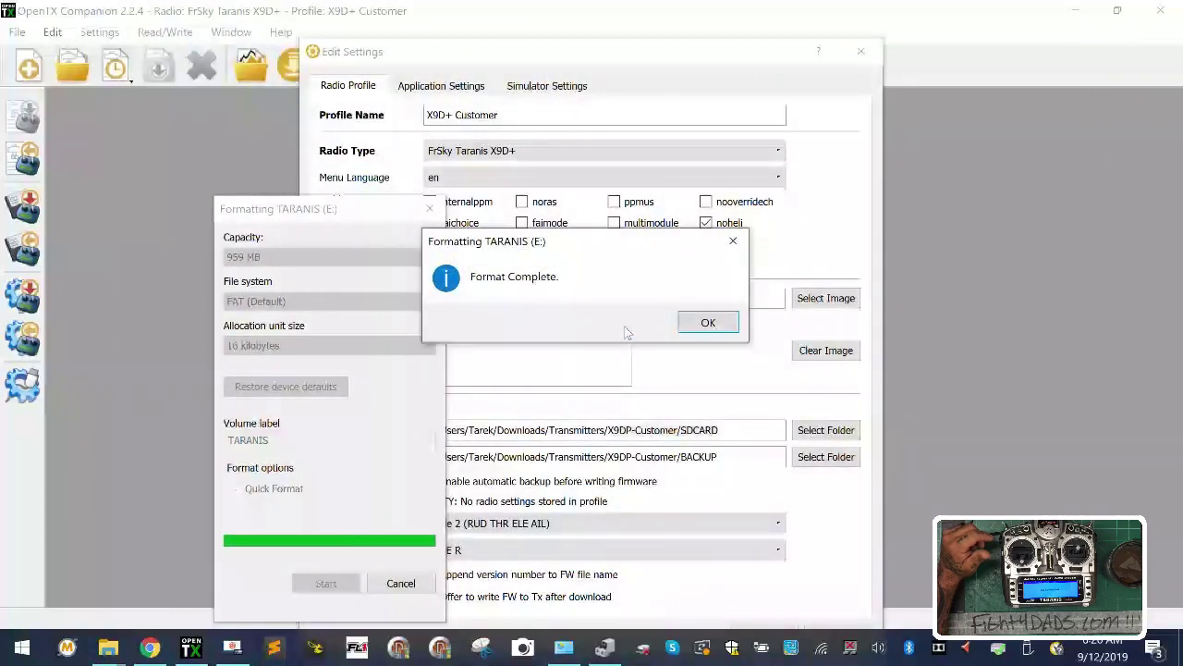
# Close the finished format dialogs and check the contents of the TARANIS (F:) and TARANIS (E:) drives.
pyautogui.click(709, 321)
pyautogui.click(400, 583)
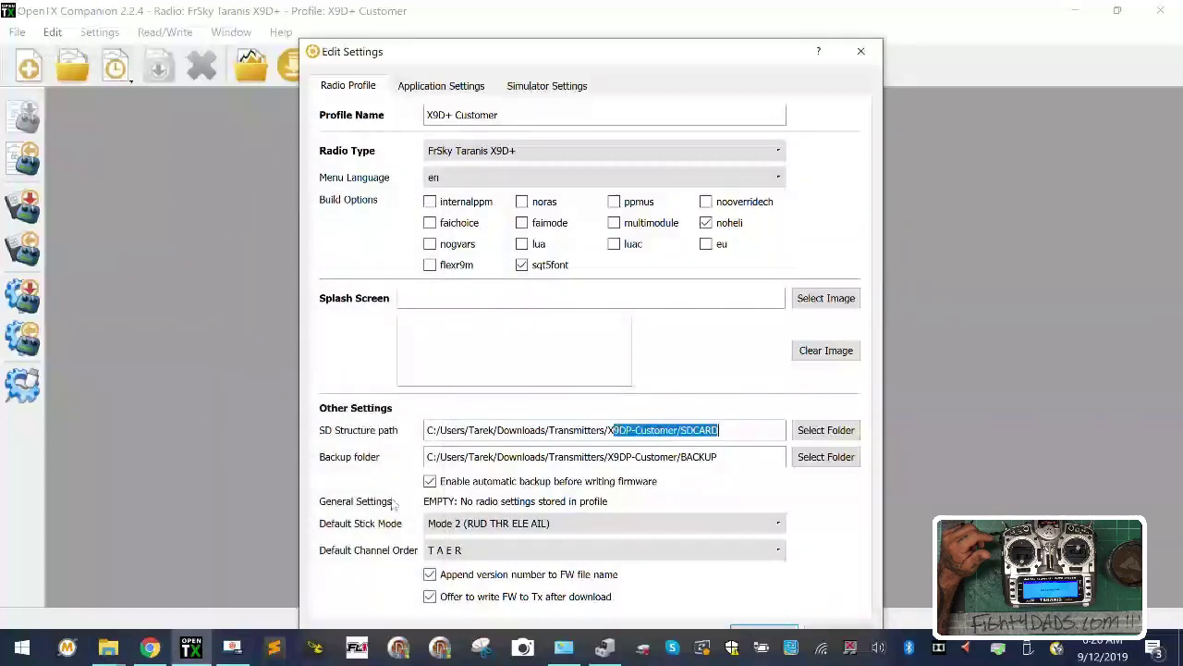
pyautogui.moveTo(107, 647)
pyautogui.click(88, 564)
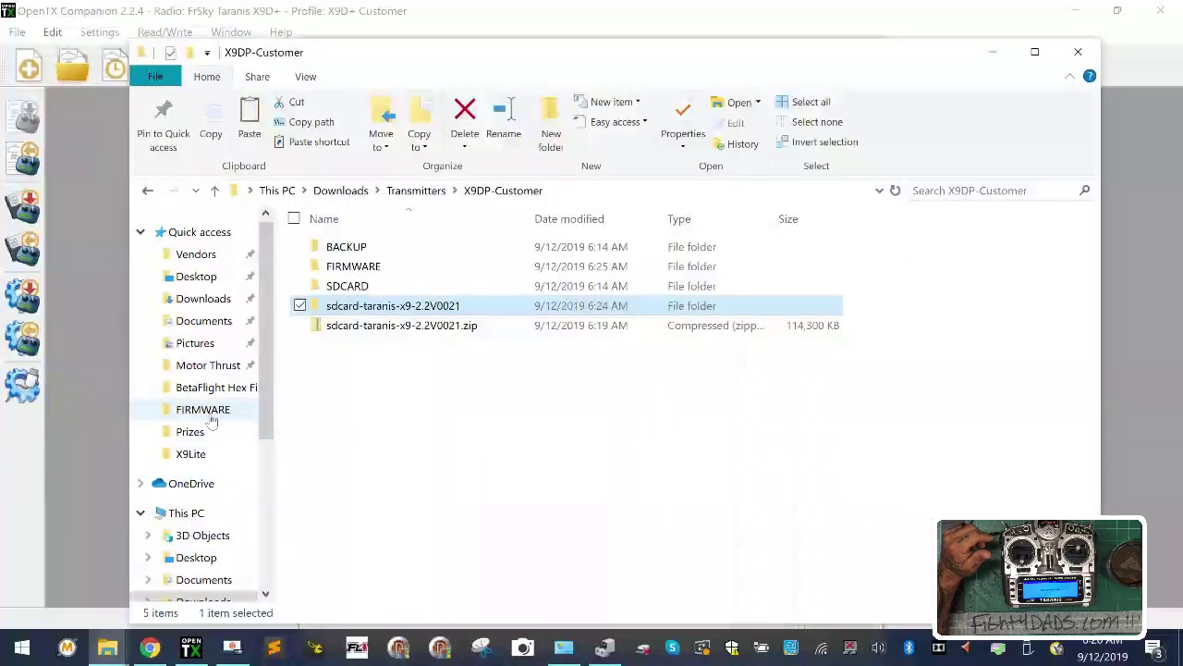
pyautogui.scroll(-2, 198, 457)
pyautogui.click(201, 586)
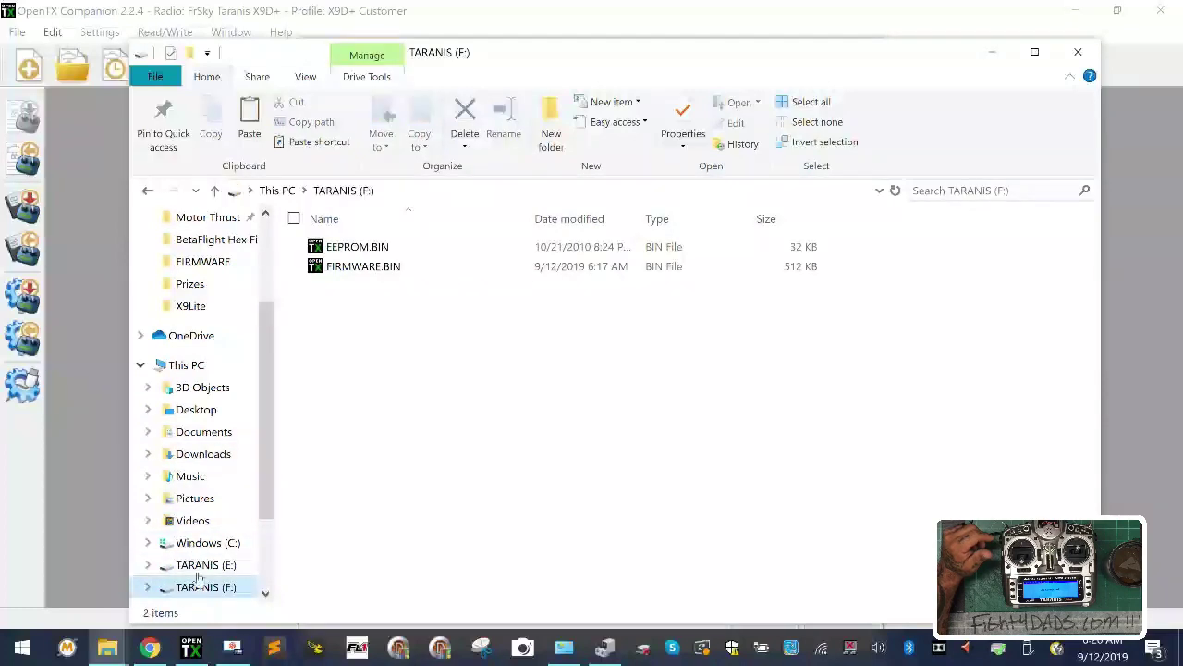
pyautogui.click(204, 565)
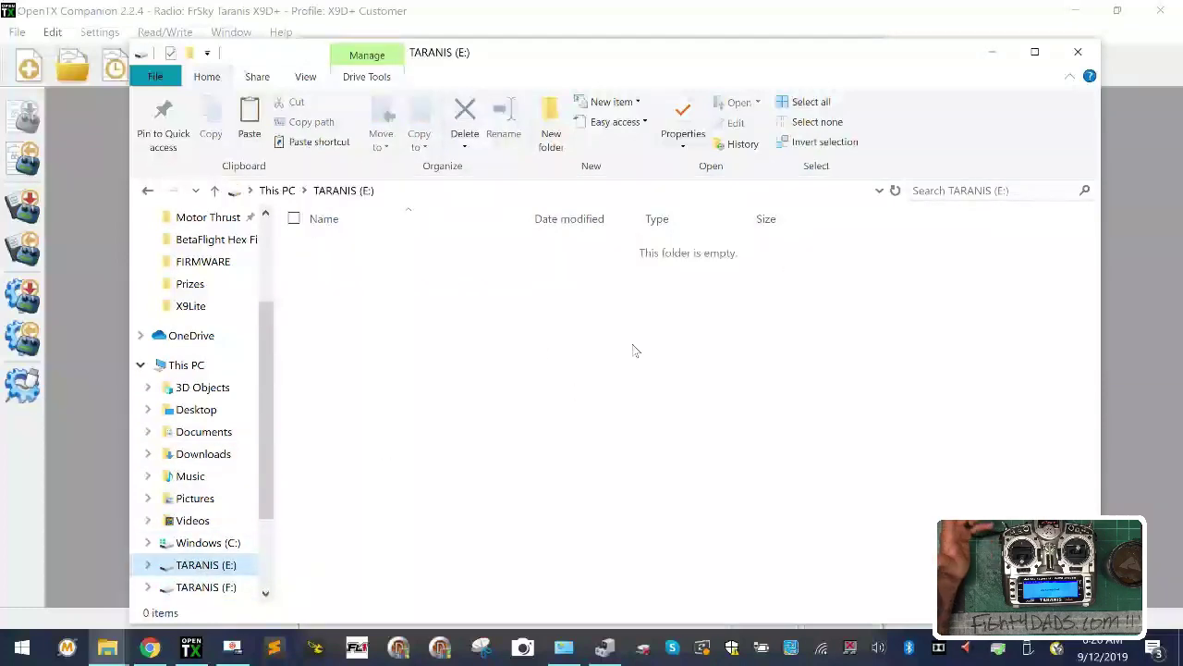
pyautogui.click(83, 182)
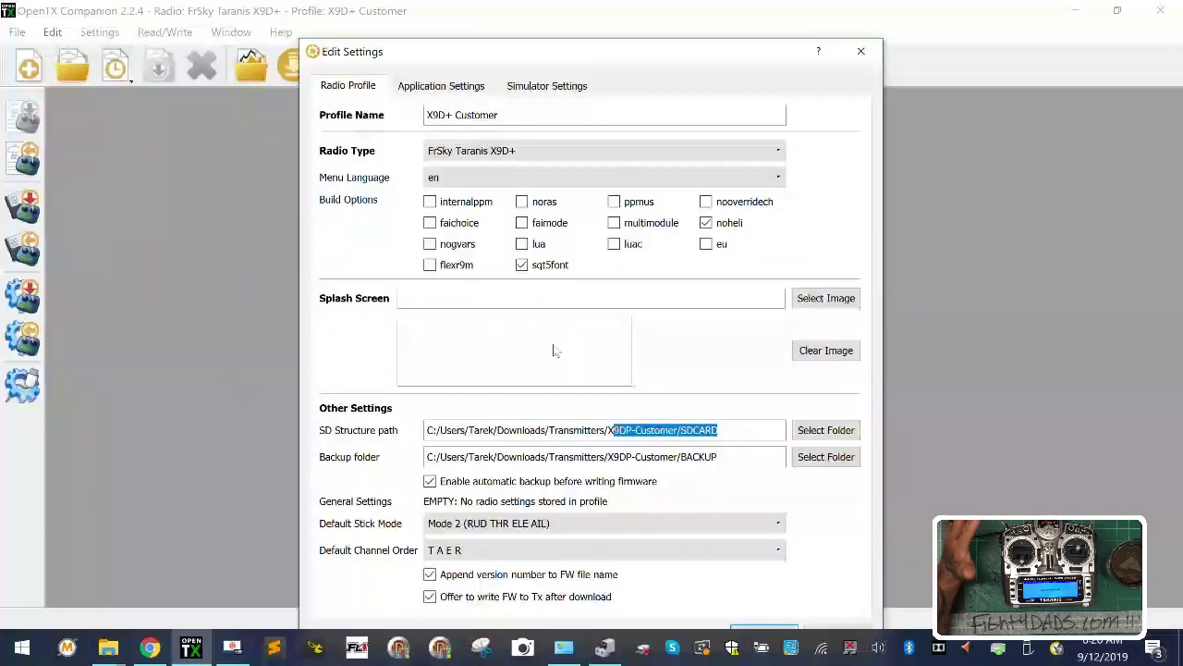
# Close the profile settings and set E:\ as the radio folder in the Synchronize SD options.
pyautogui.click(861, 52)
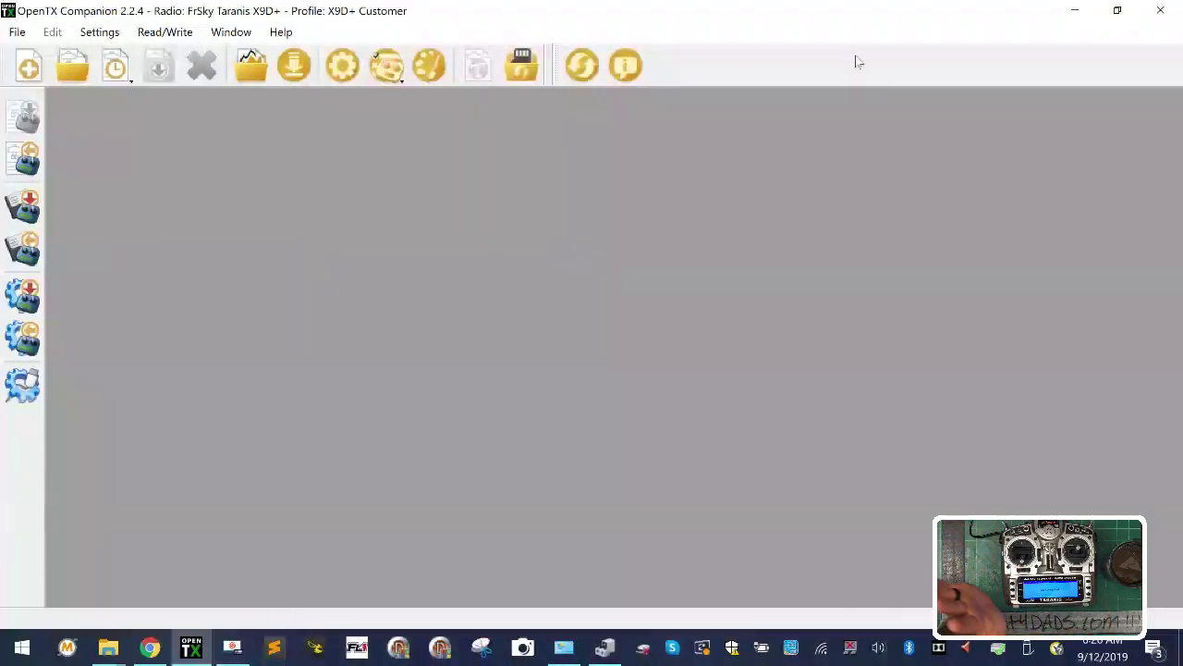
pyautogui.click(518, 74)
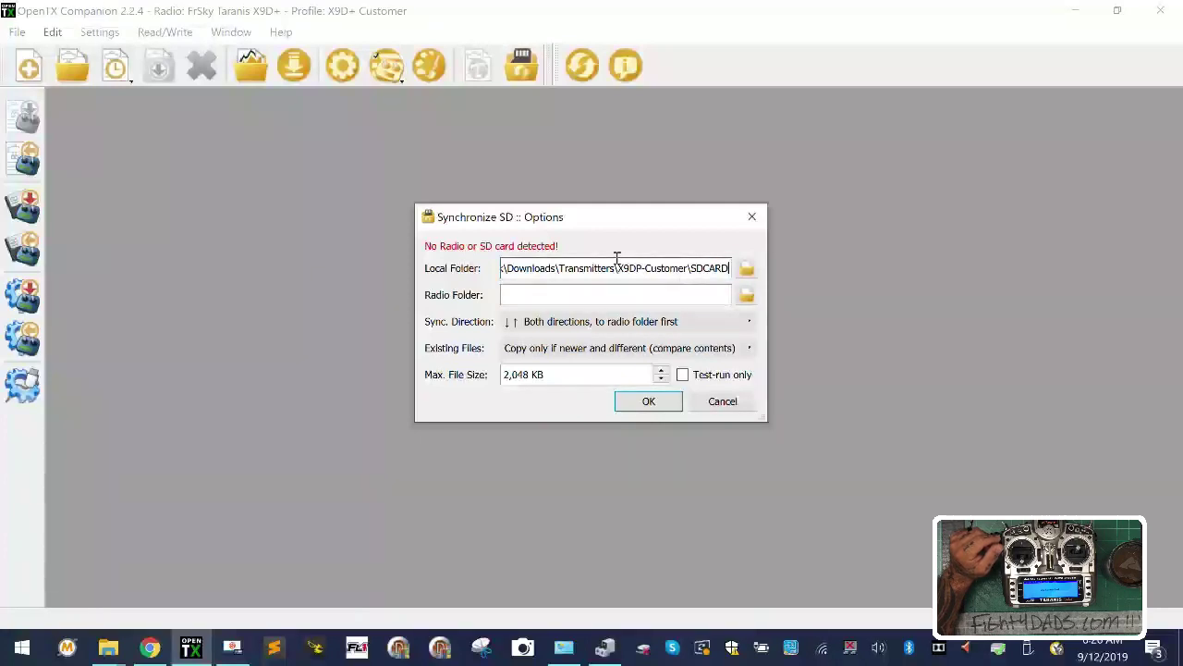
pyautogui.click(749, 297)
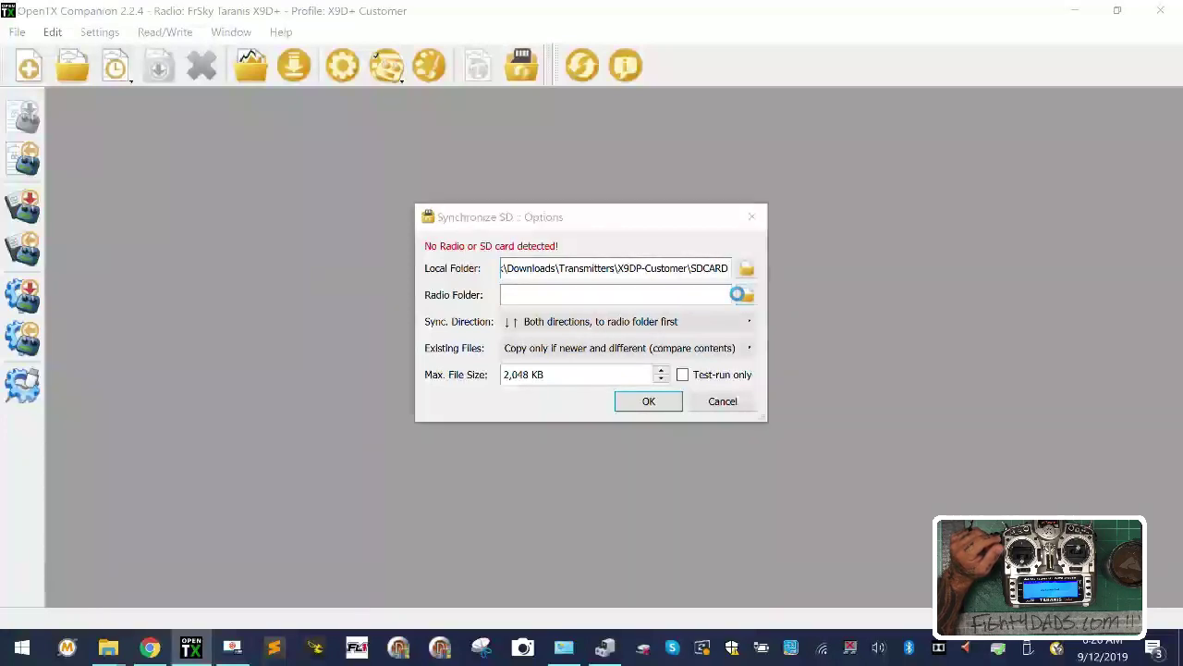
pyautogui.press('Escape')
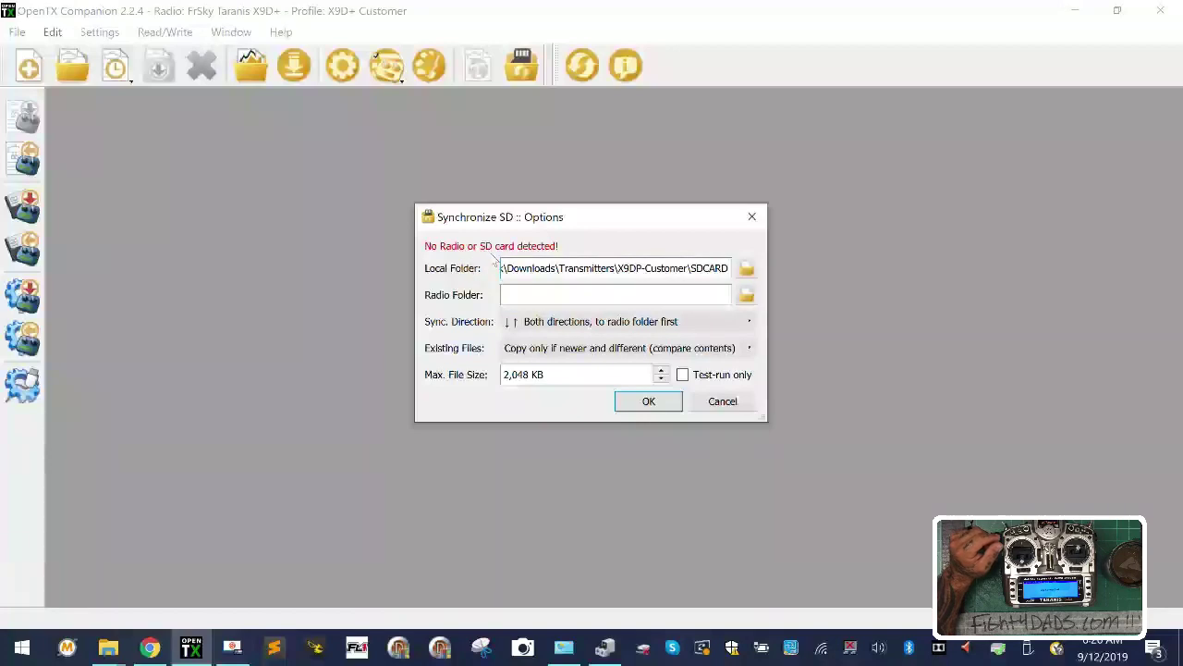
pyautogui.click(746, 295)
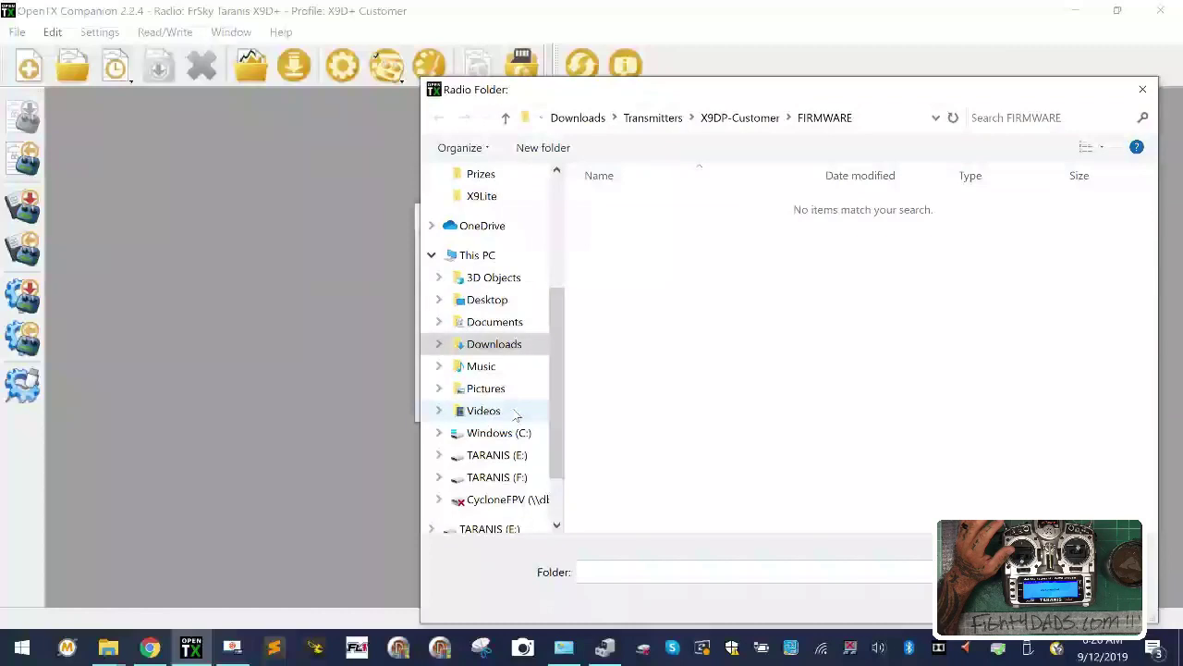
pyautogui.click(516, 476)
pyautogui.click(518, 458)
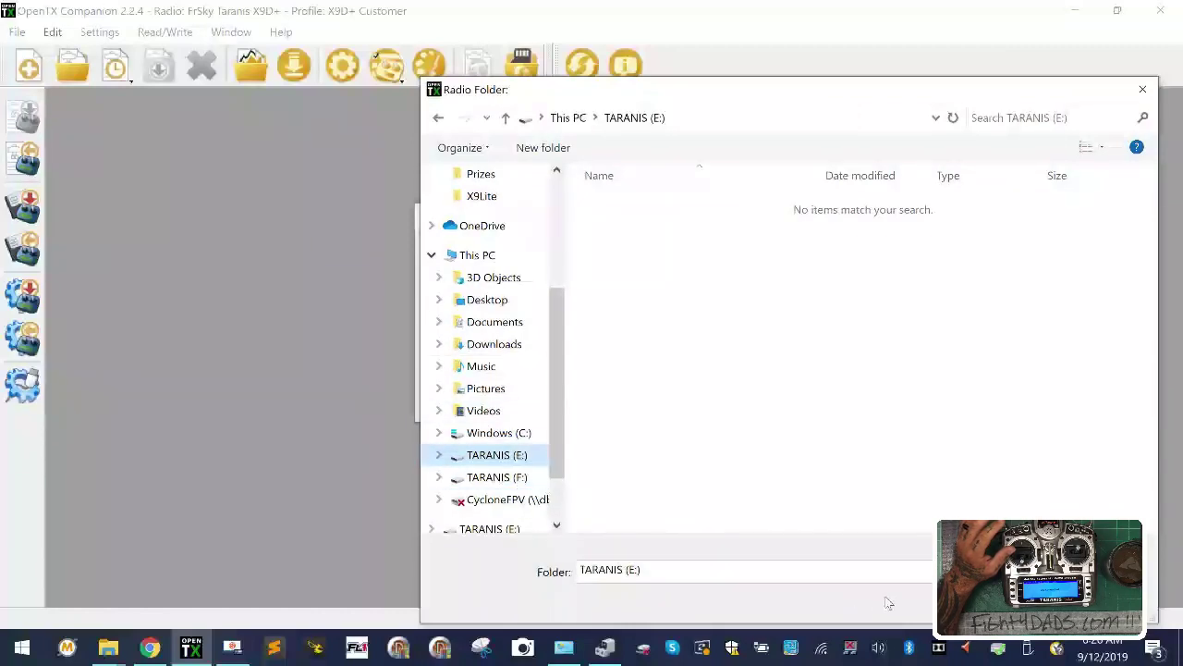
pyautogui.click(107, 647)
pyautogui.click(124, 592)
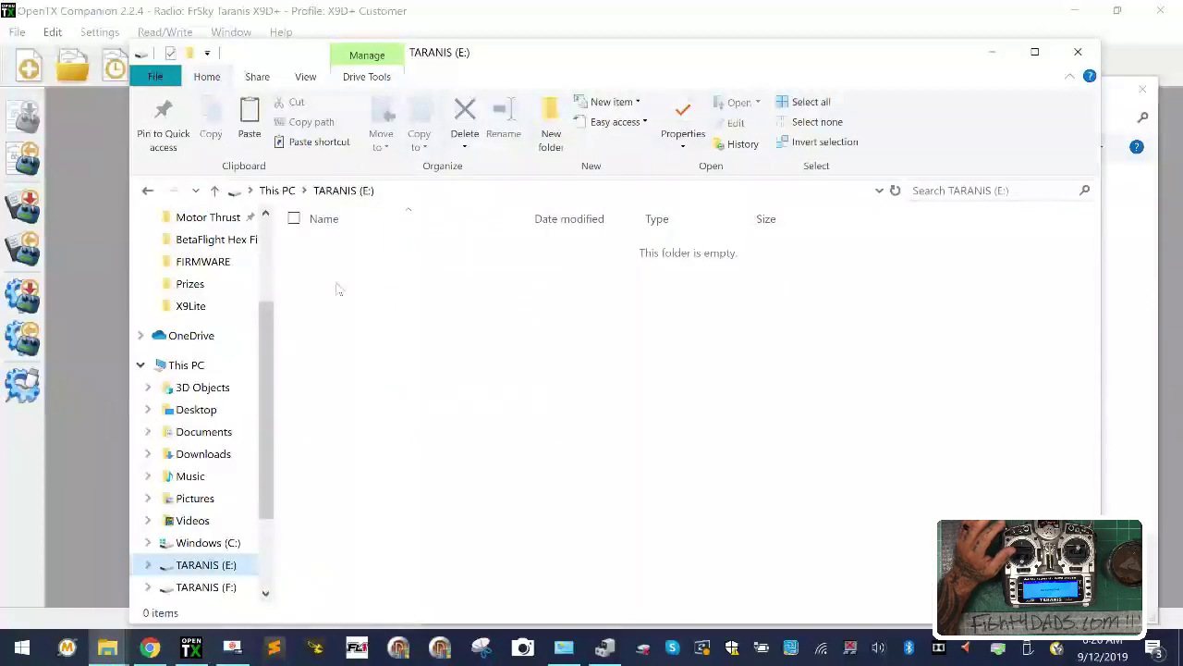
pyautogui.click(1078, 52)
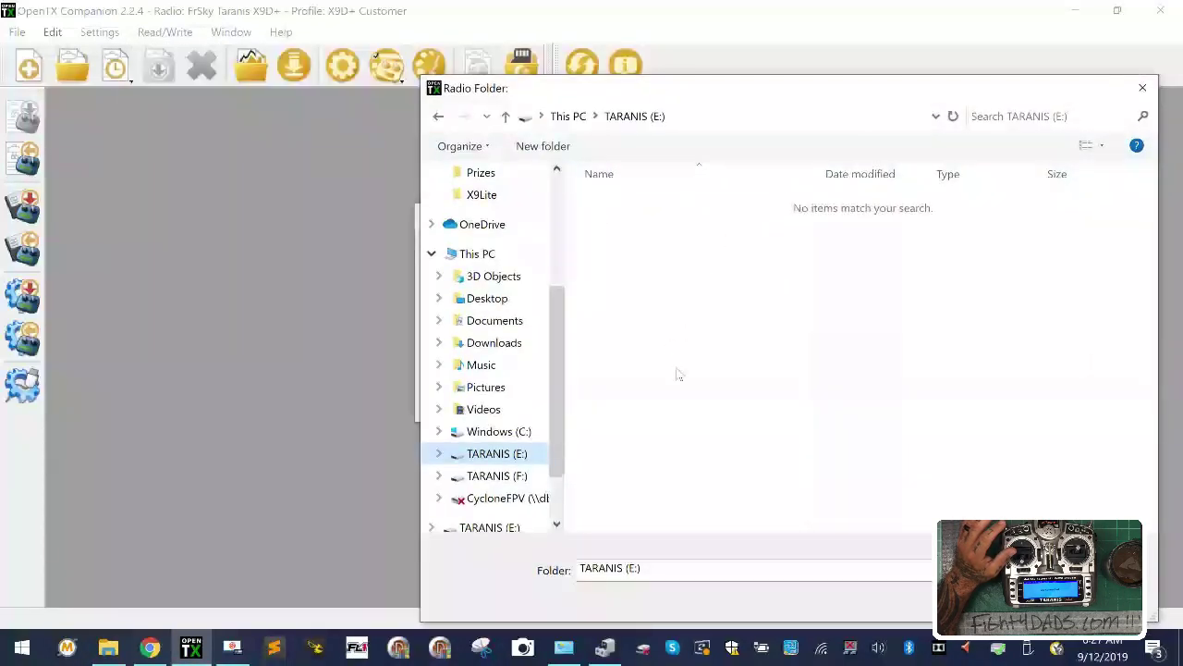
pyautogui.press('Return')
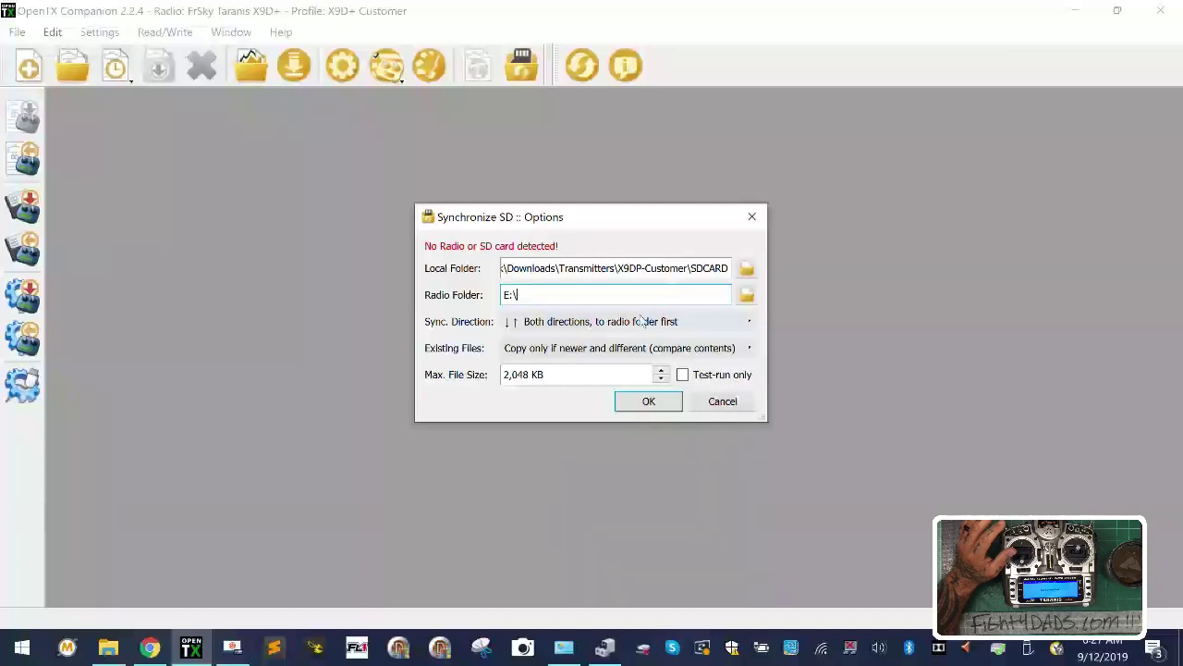
# Perform a test-run-only synchronization between the local SDCARD folder and E:\ in both directions, to radio folder first, and close the report.
pyautogui.moveTo(592, 267); pyautogui.dragTo(699, 268)
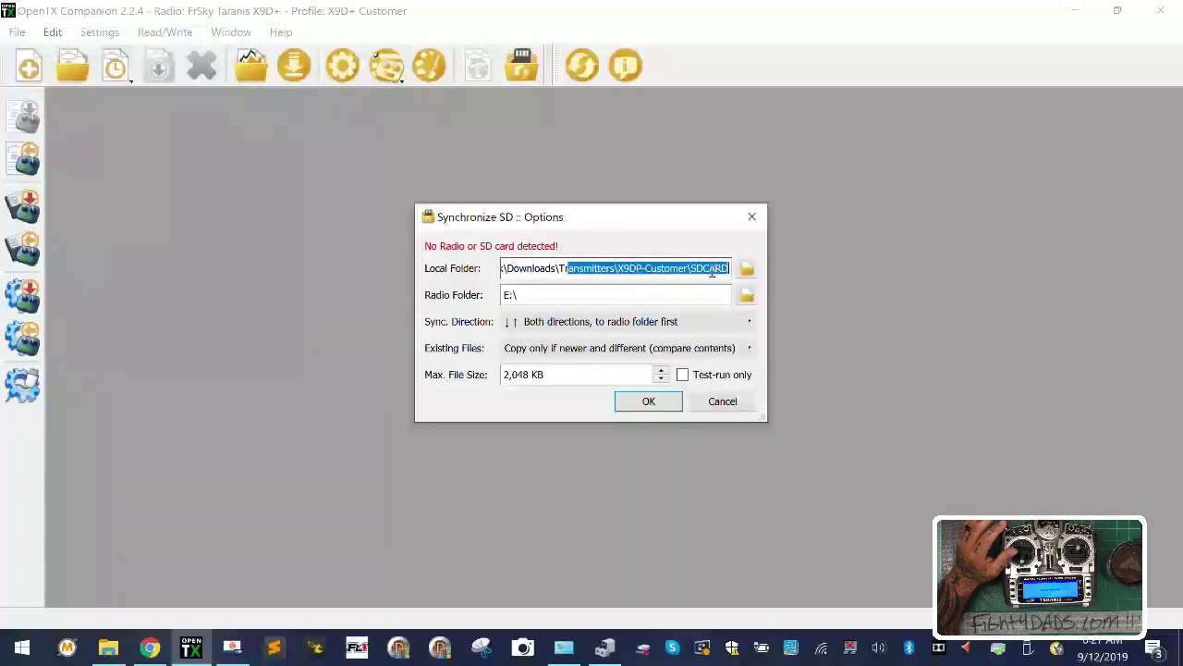
pyautogui.click(711, 268)
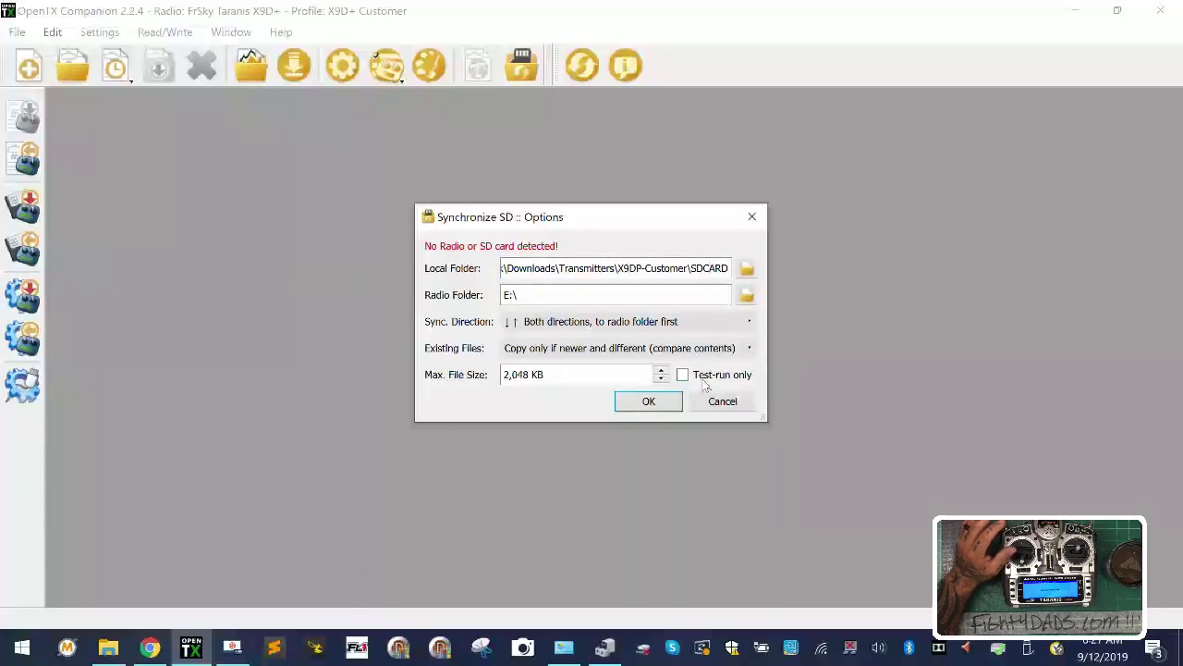
pyautogui.click(658, 406)
pyautogui.moveTo(682, 290); pyautogui.dragTo(692, 147)
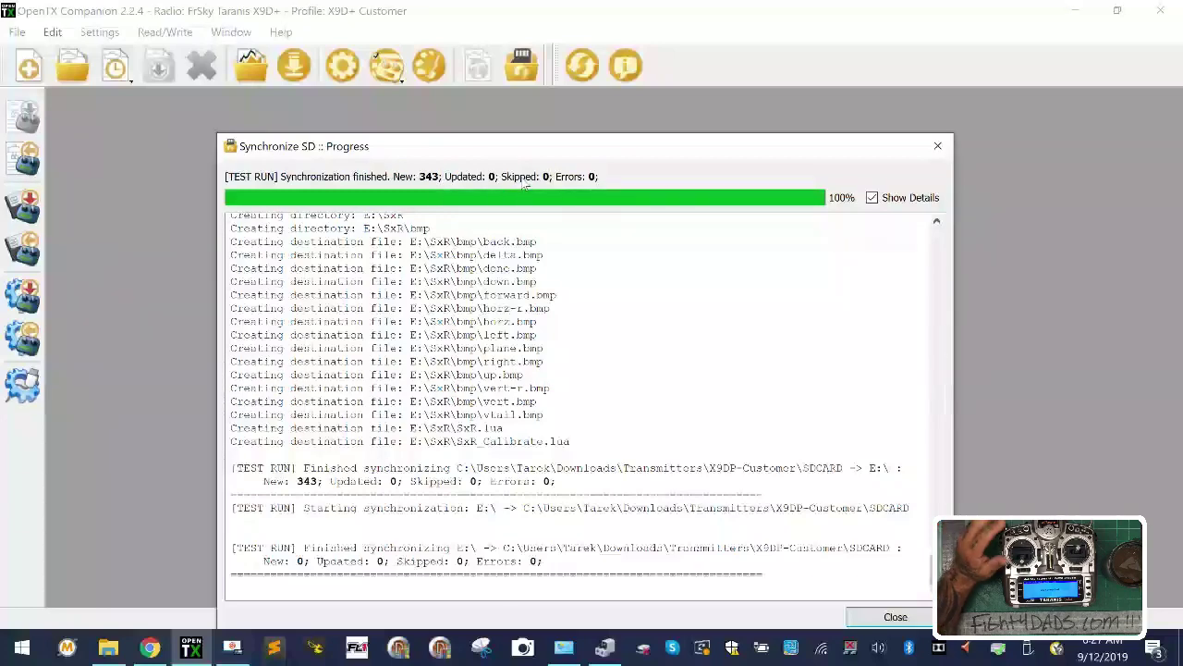
pyautogui.click(936, 147)
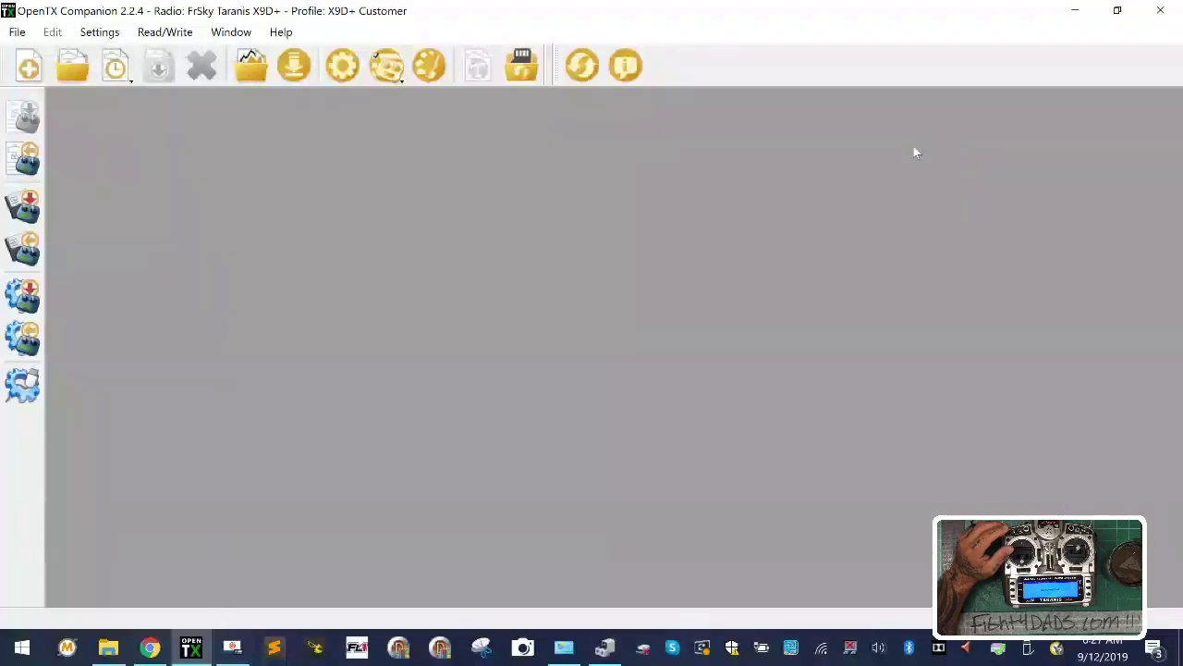
# Synchronize SDCARD to E:\ with test-run off, only from local folder to radio folder, copying existing files only if newer and different.
pyautogui.click(523, 65)
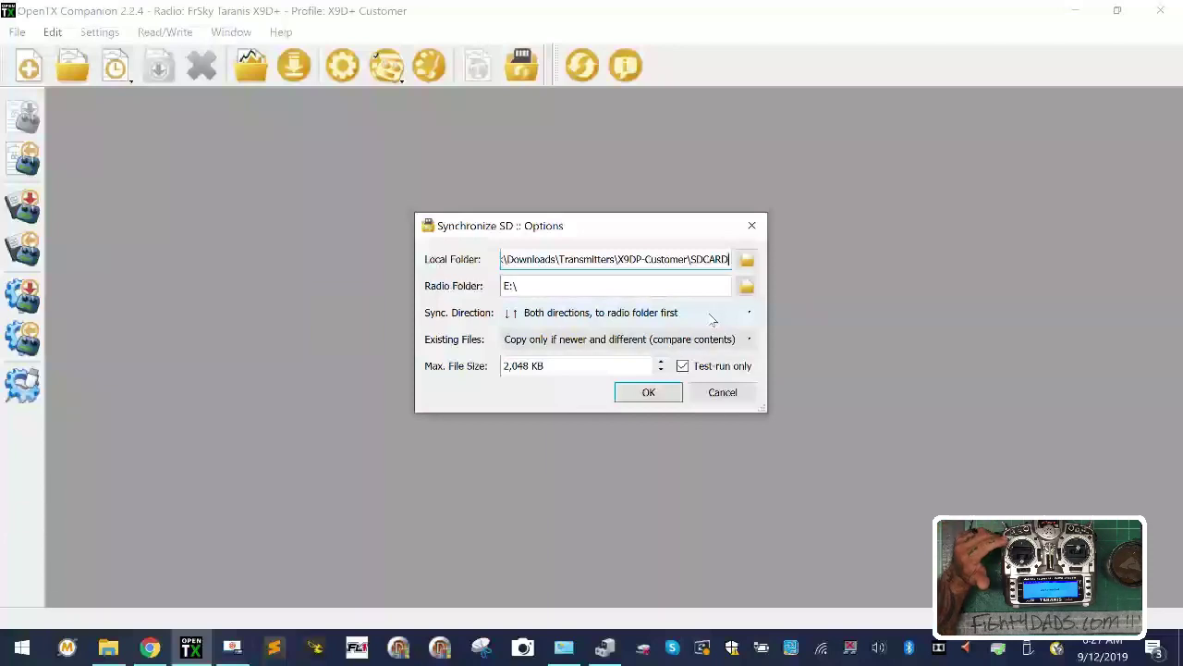
pyautogui.click(579, 341)
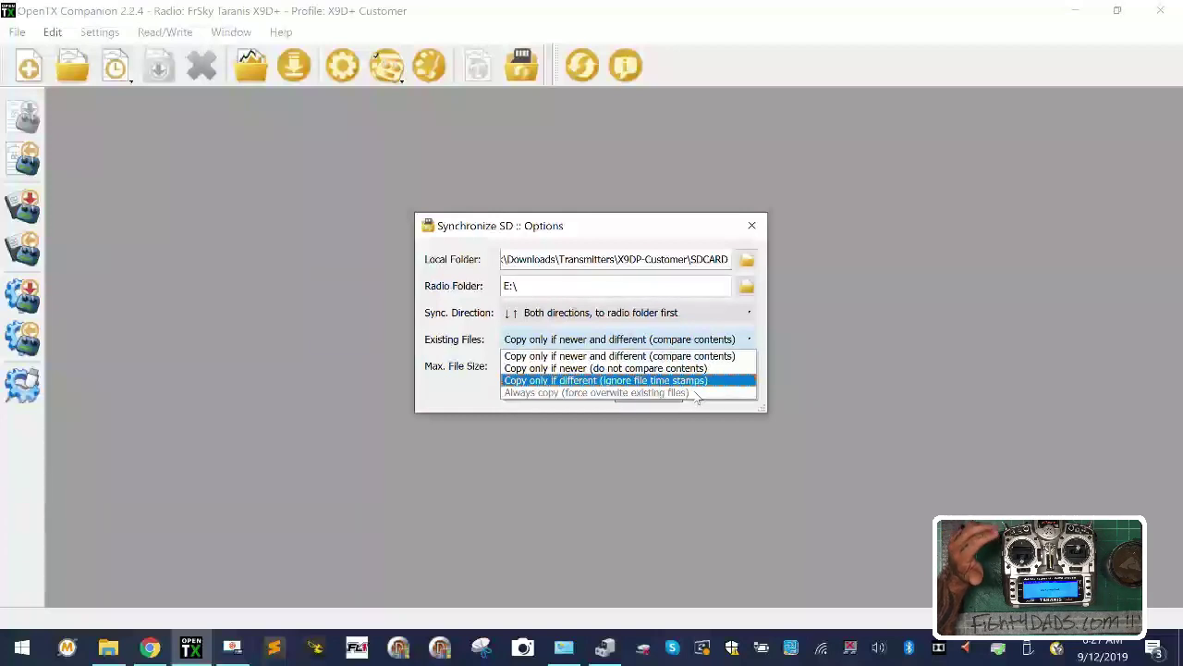
pyautogui.click(670, 356)
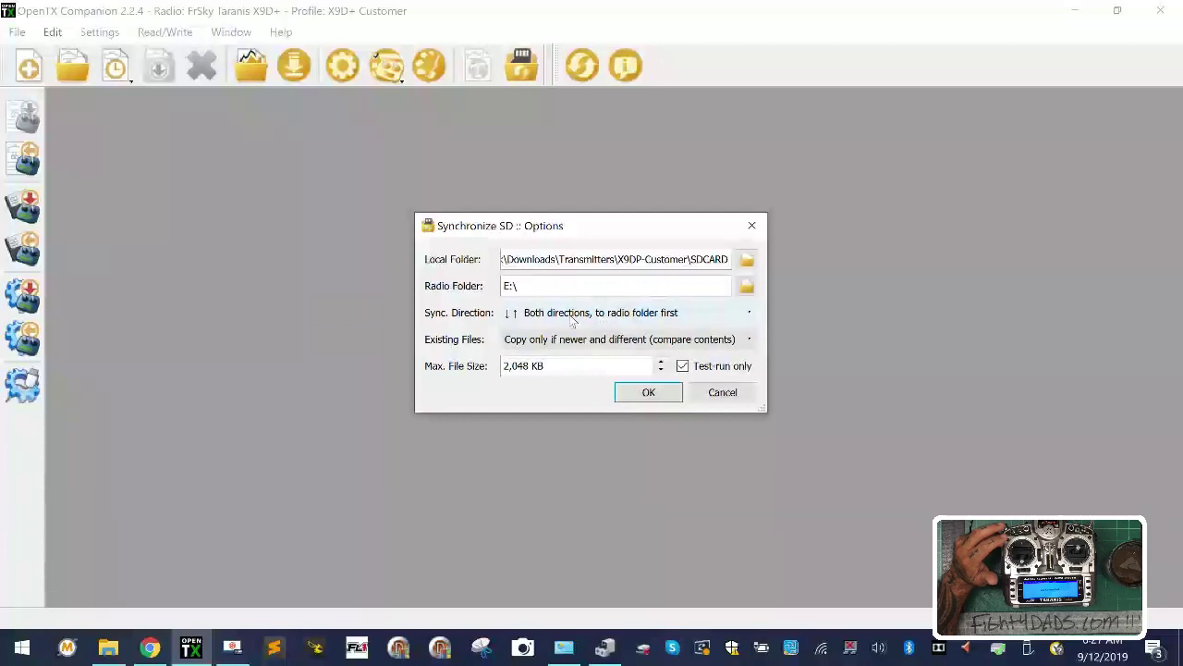
pyautogui.click(571, 314)
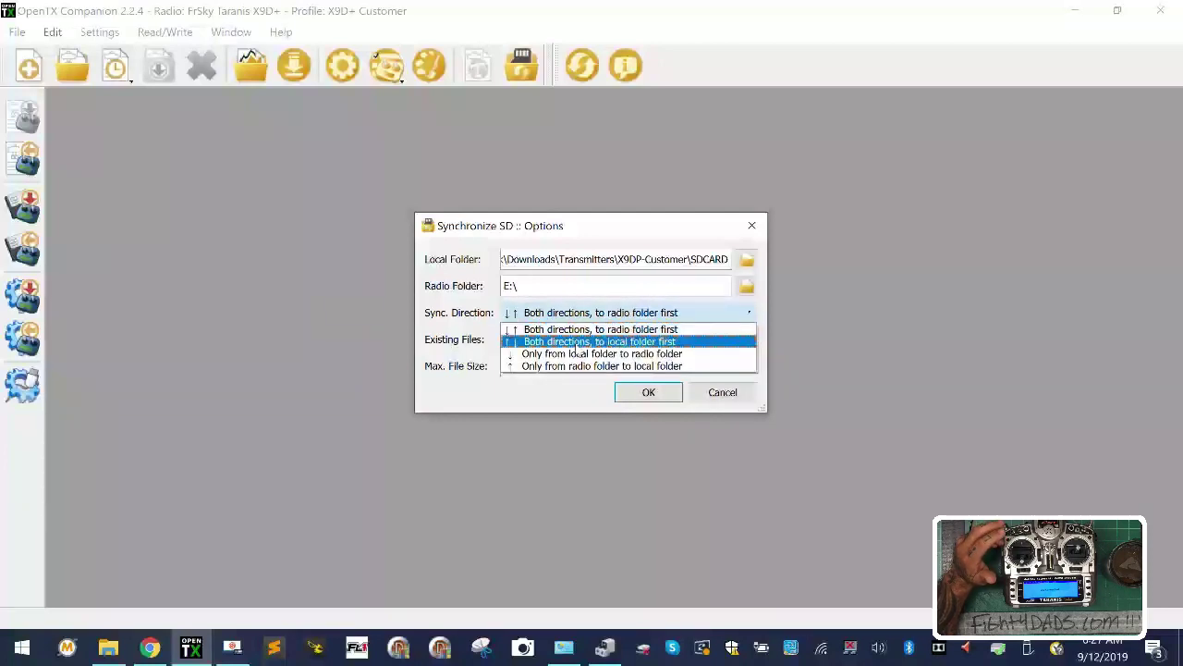
pyautogui.click(555, 354)
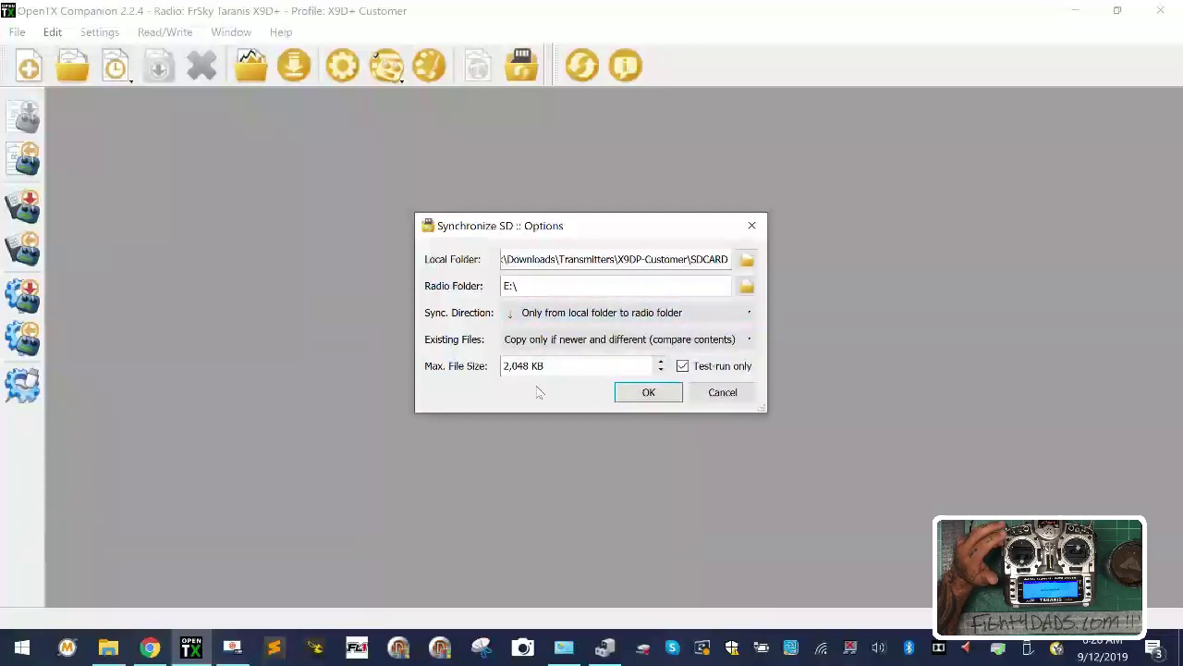
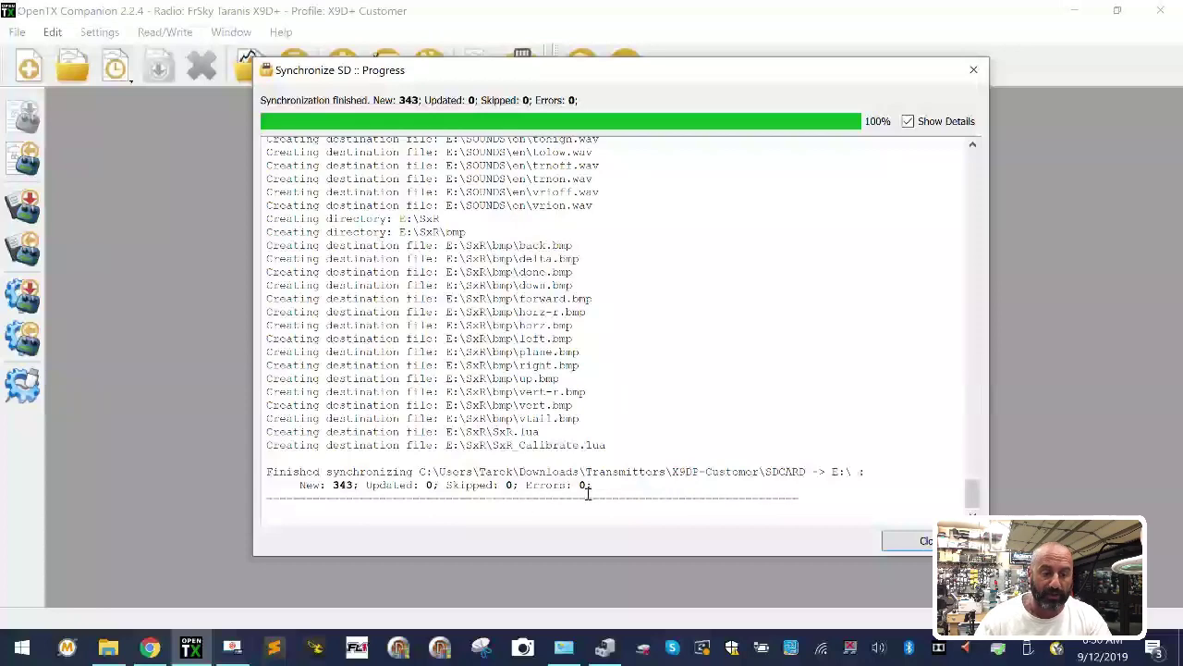
pyautogui.click(924, 541)
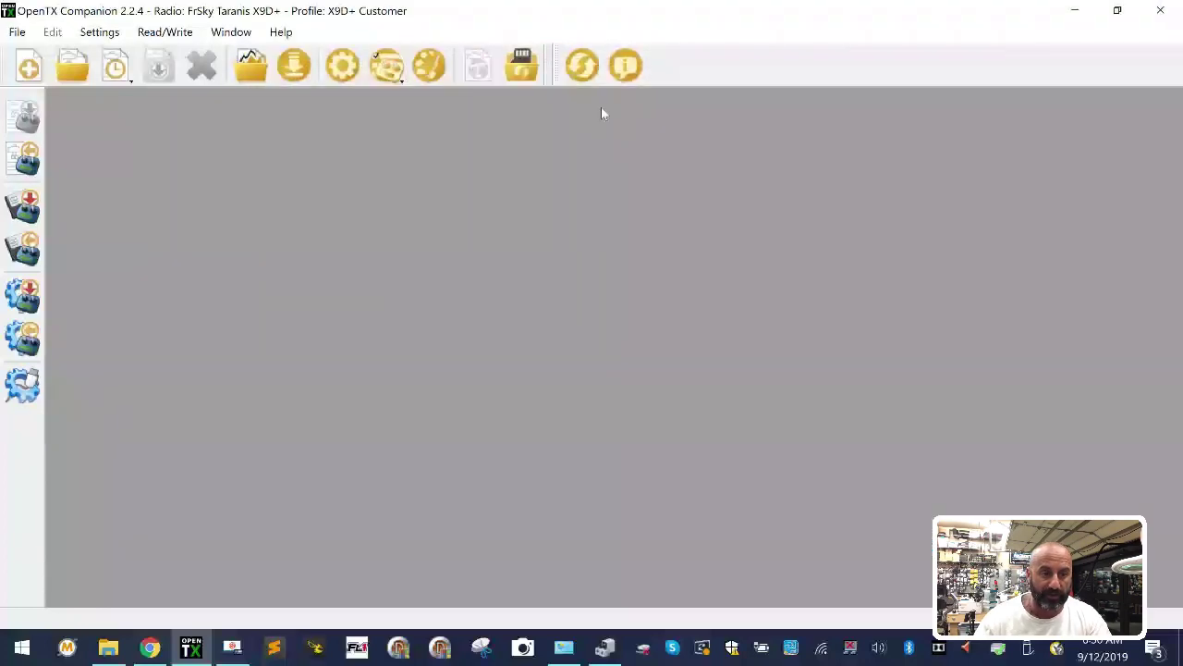
# Reopen the Synchronize SD options and set the sync direction to Both directions, to radio folder first.
pyautogui.click(522, 65)
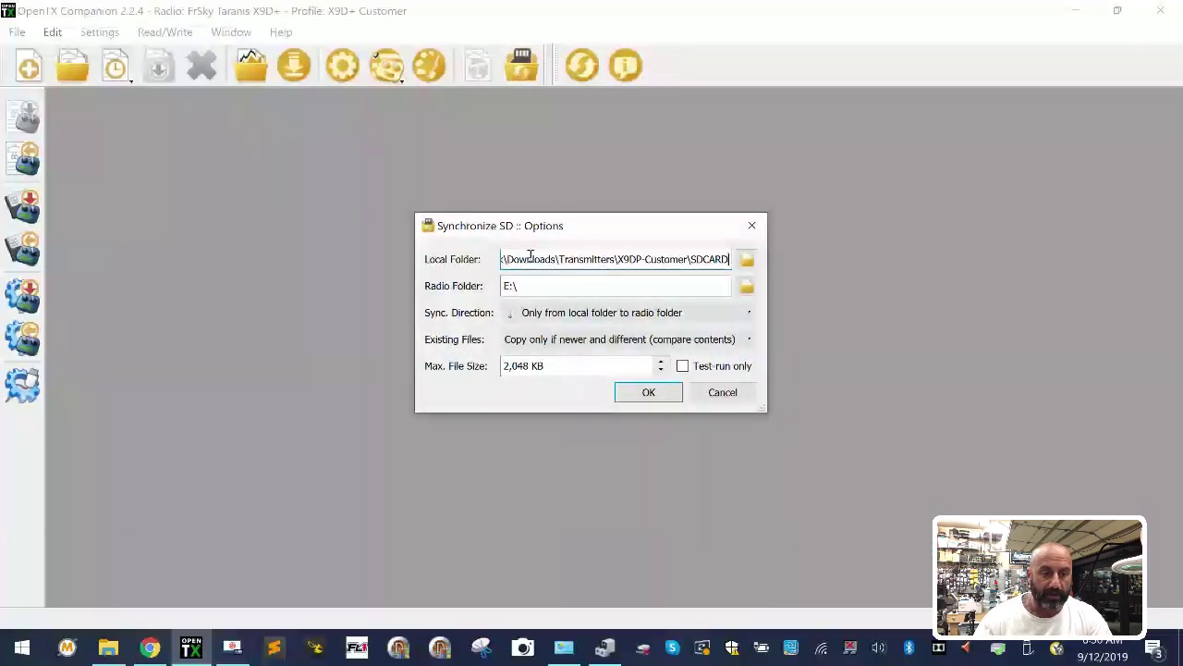
pyautogui.click(705, 314)
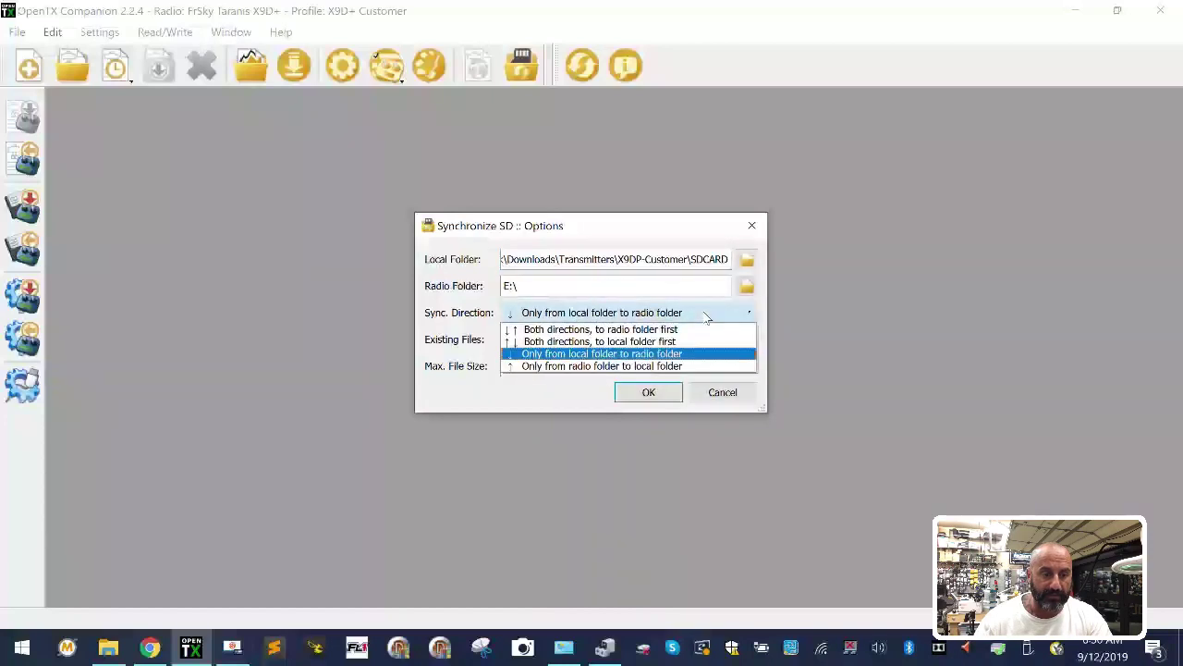
pyautogui.click(675, 330)
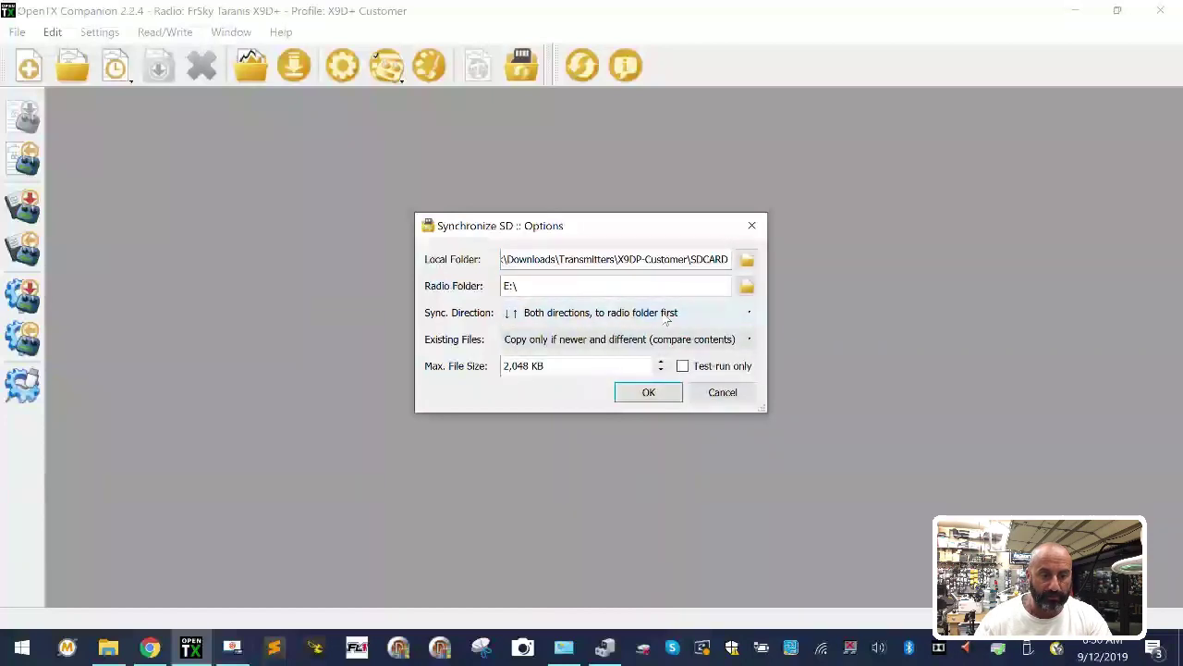
pyautogui.click(665, 319)
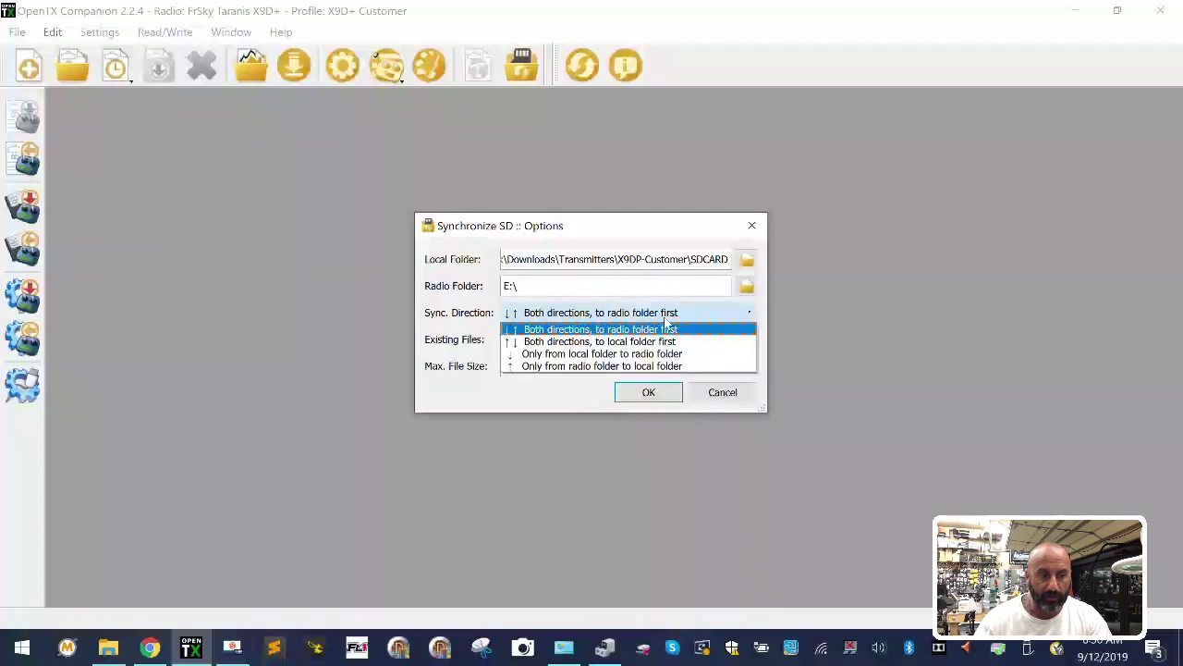
pyautogui.click(662, 341)
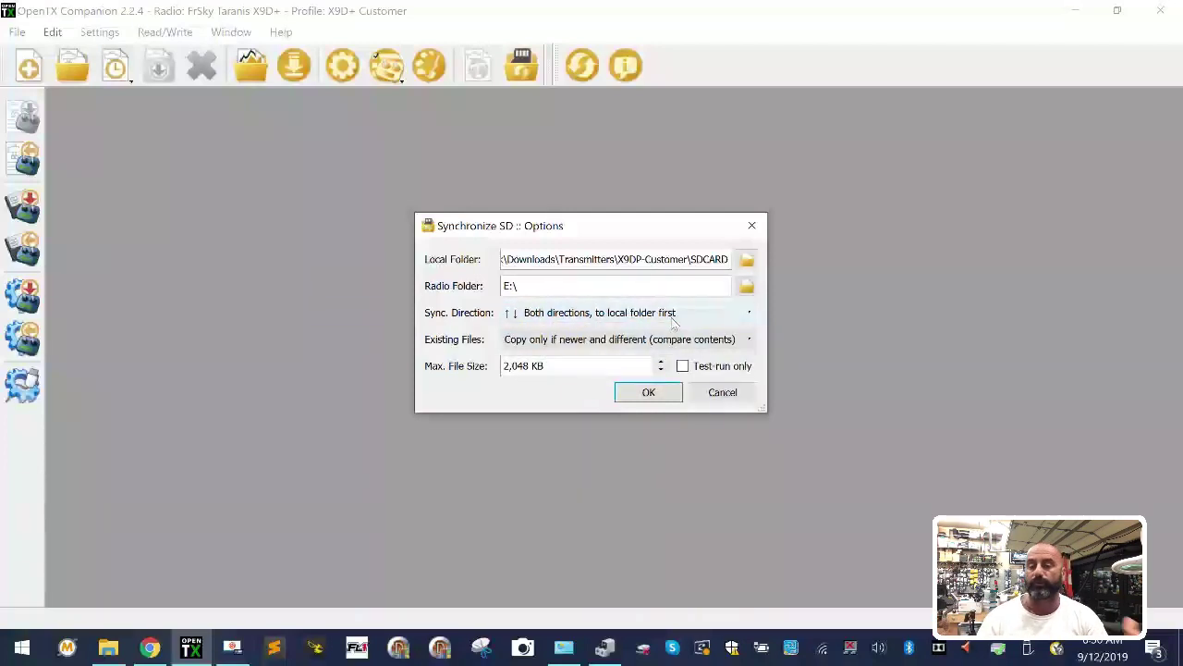
pyautogui.click(673, 320)
pyautogui.click(673, 329)
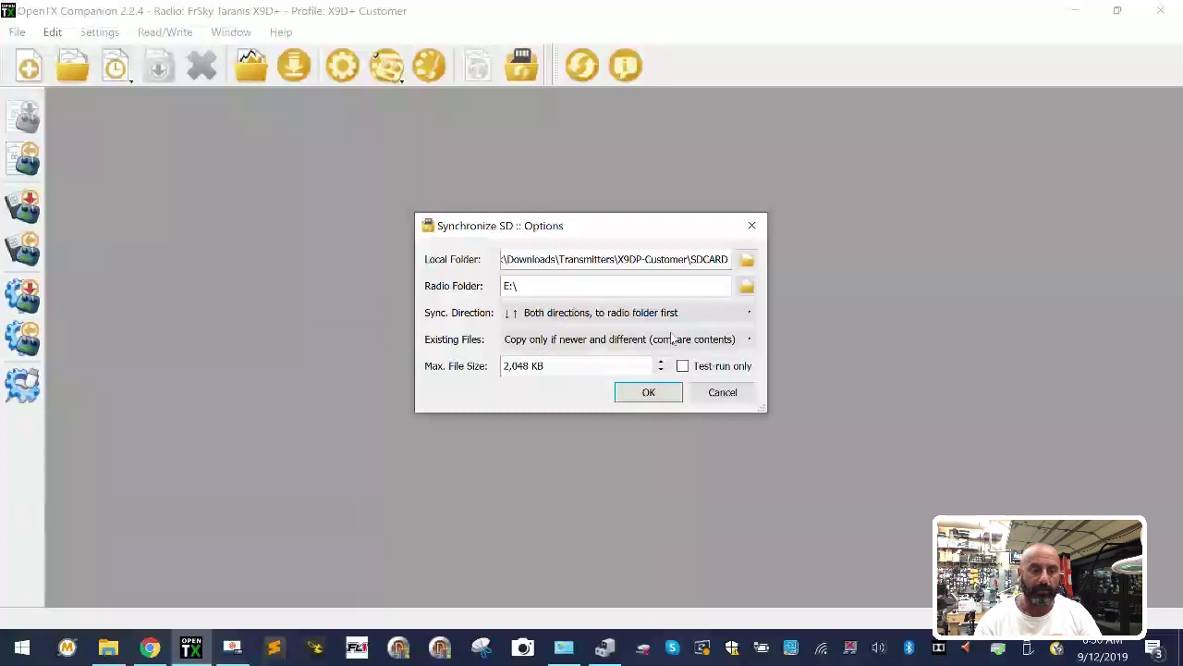
# Run the two-way synchronization of SDCARD and E:\, keeping existing files set to copy only if newer and different.
pyautogui.click(599, 341)
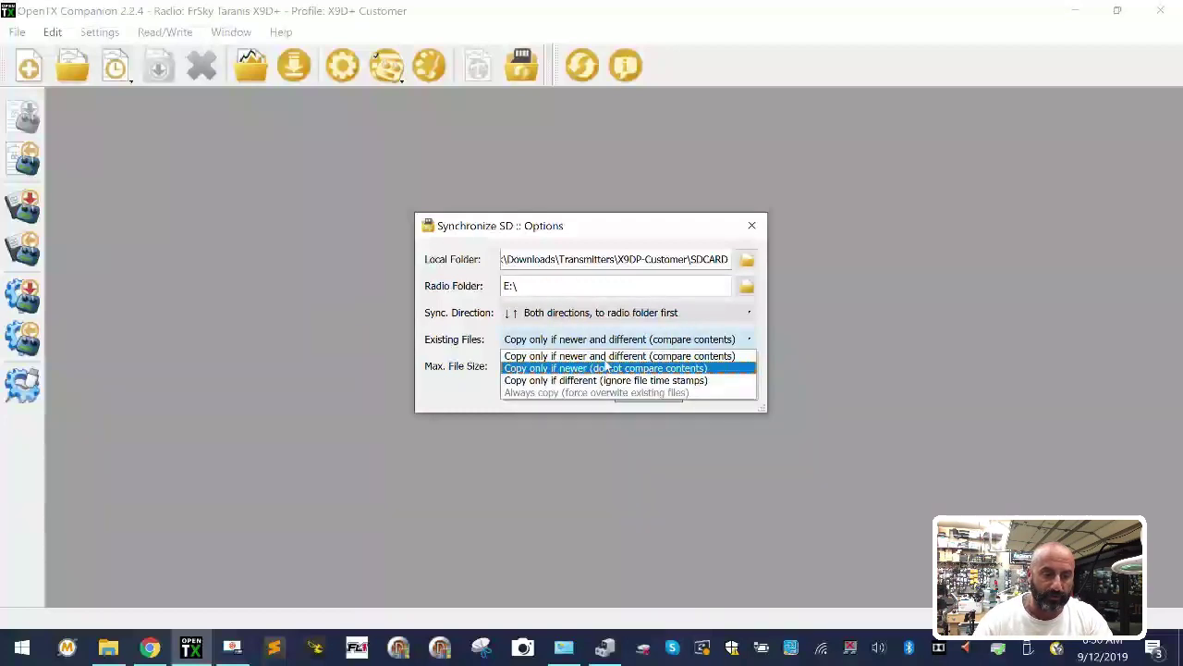
pyautogui.click(628, 314)
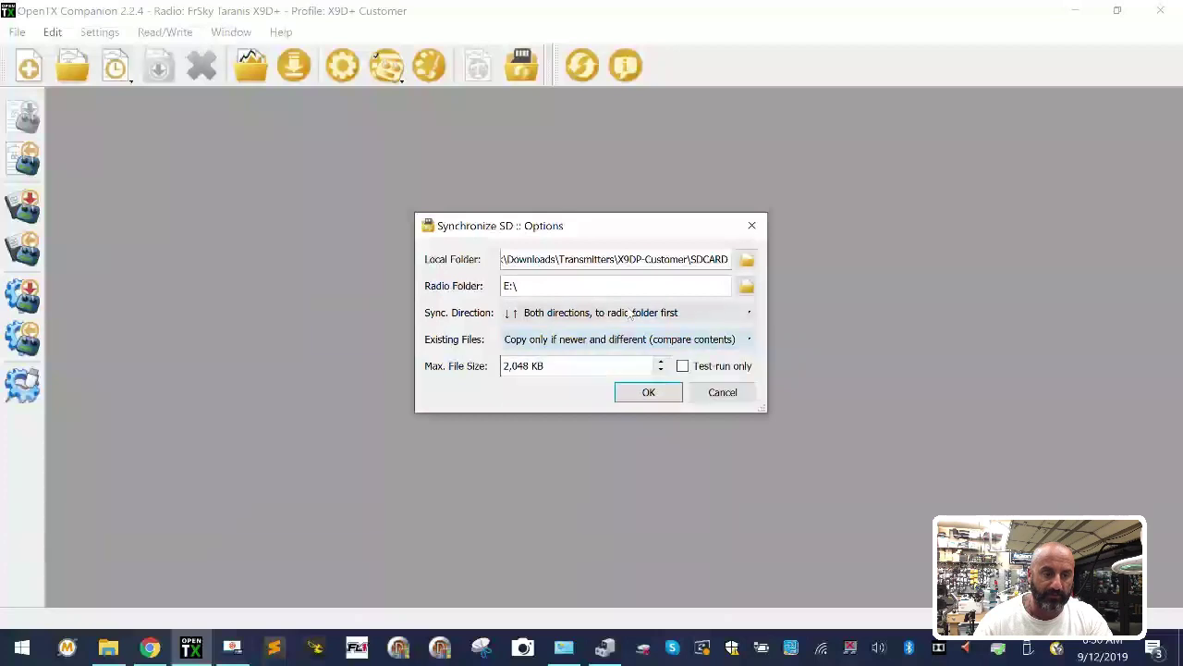
pyautogui.click(631, 316)
pyautogui.click(552, 331)
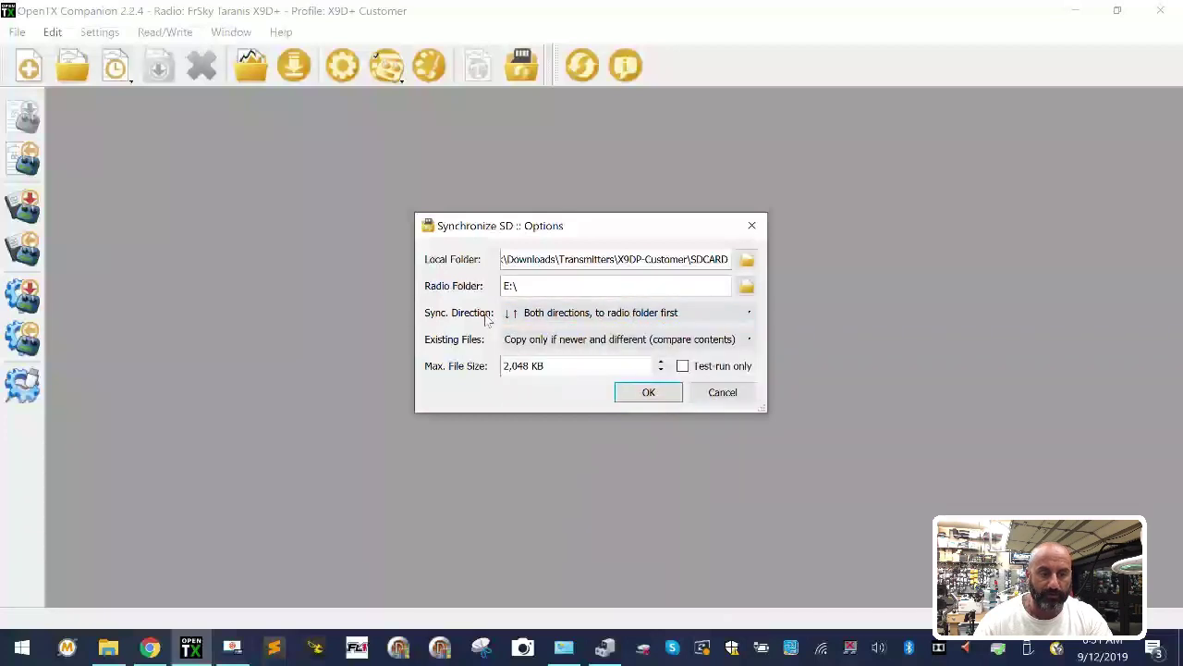
pyautogui.click(658, 395)
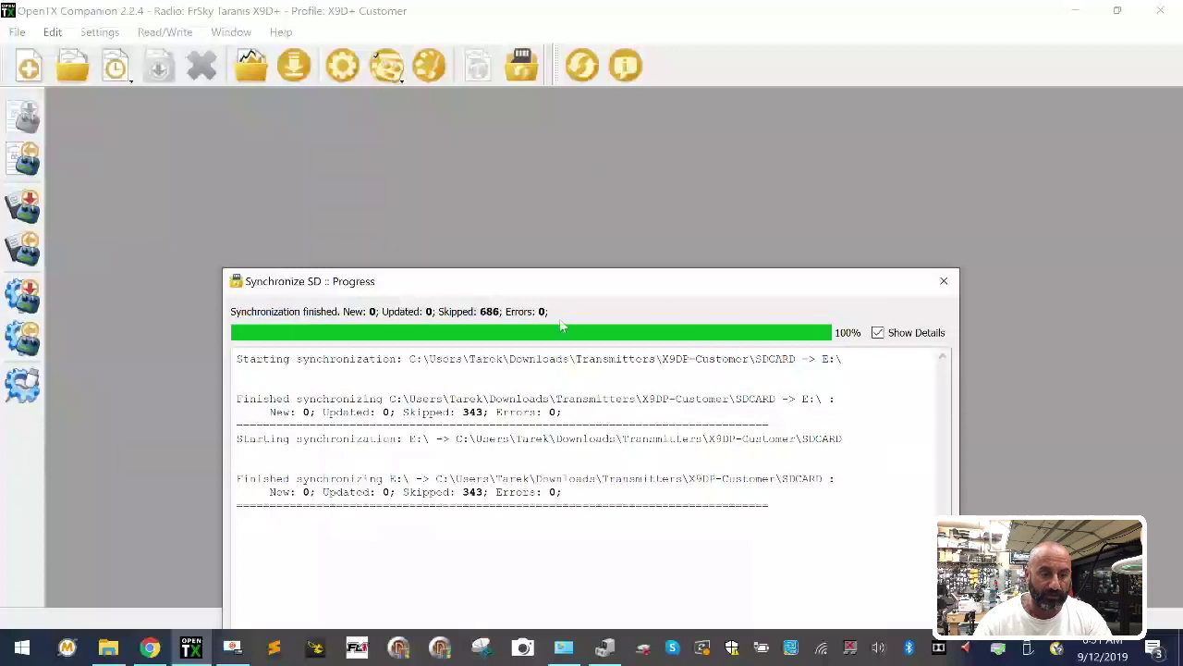
# Close the synchronization report, then view the radio profile list and the transmitter splash screen editor without changing anything.
pyautogui.moveTo(604, 280); pyautogui.dragTo(633, 130)
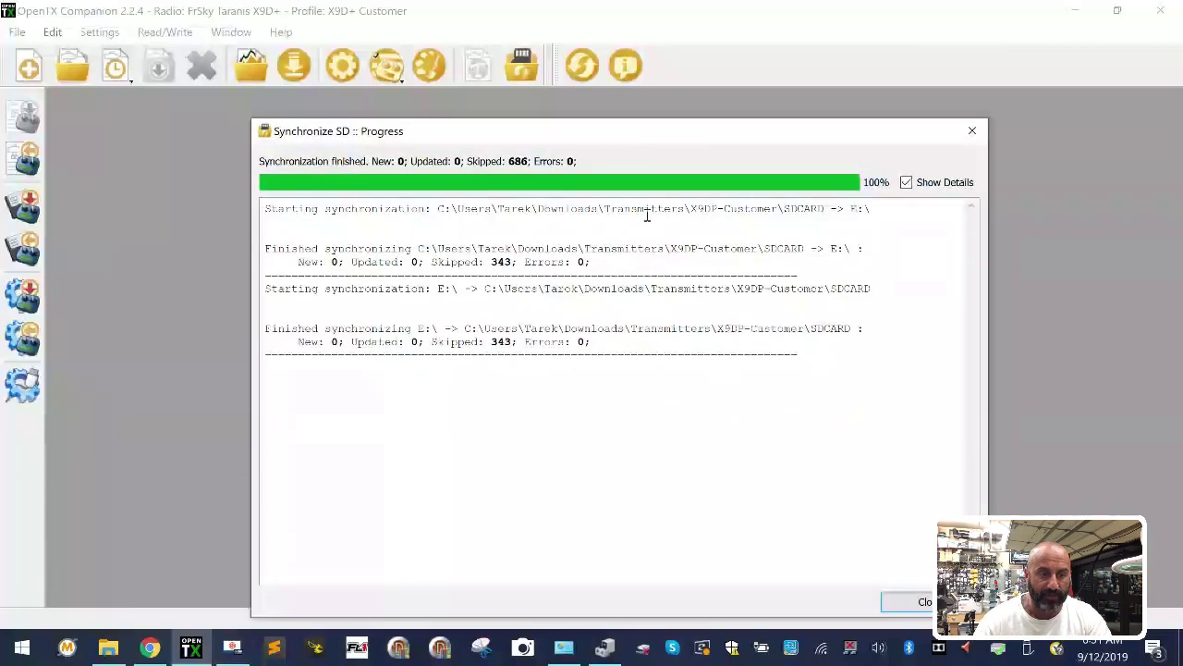
pyautogui.click(975, 132)
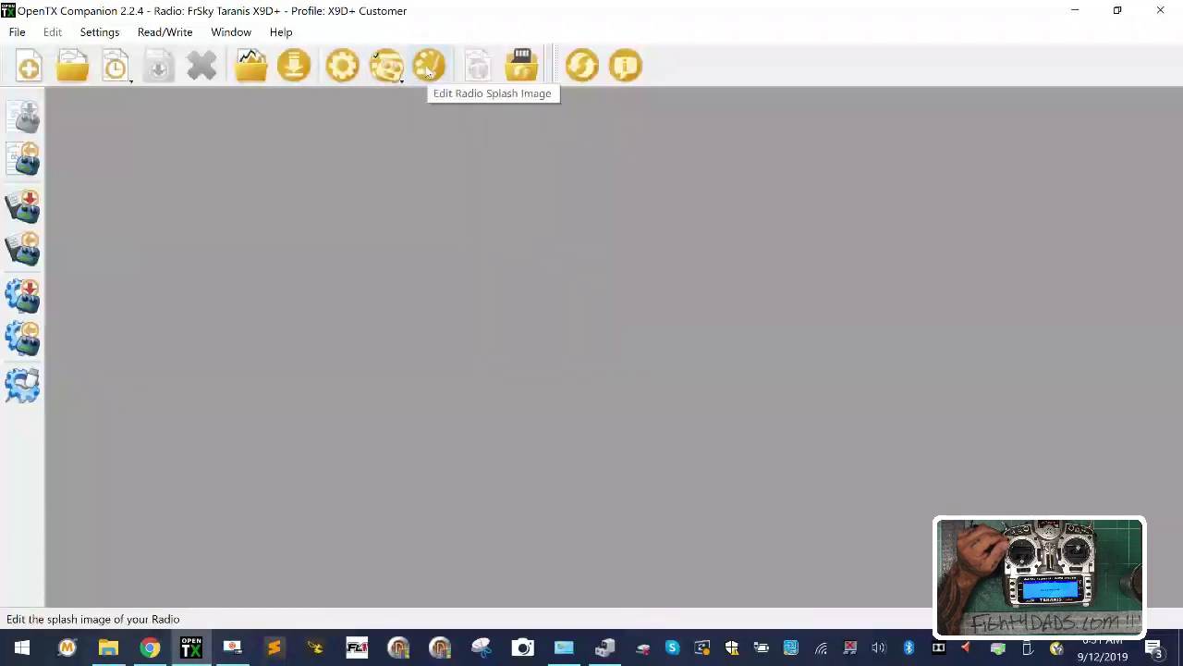
pyautogui.click(380, 70)
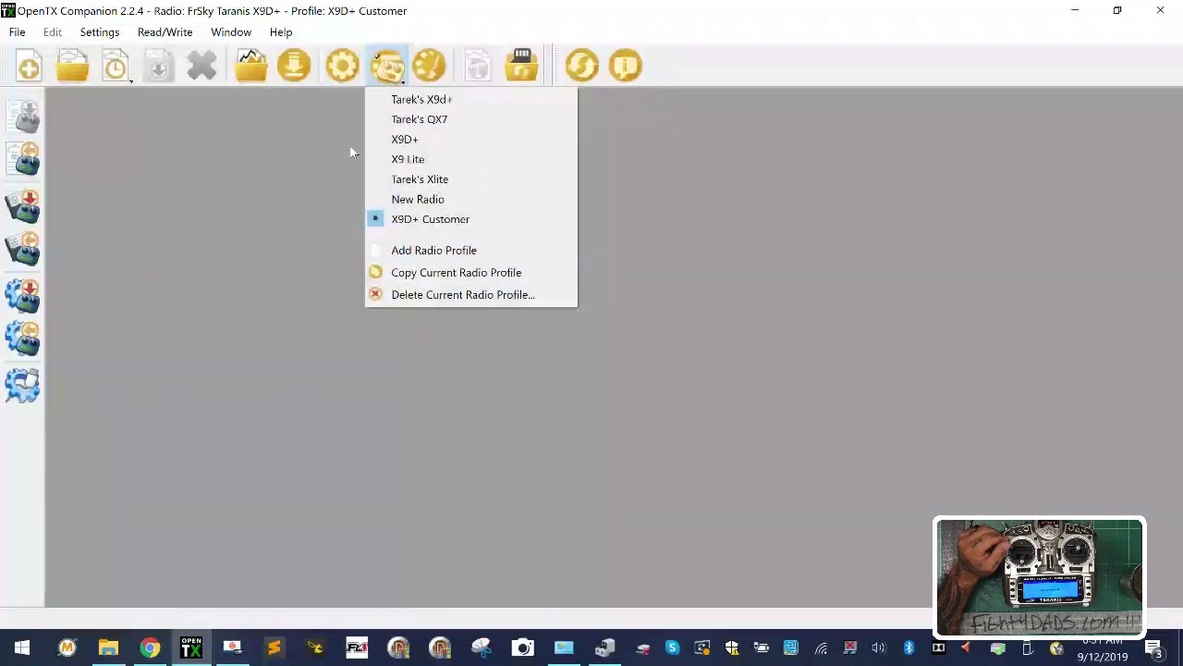
pyautogui.click(113, 33)
pyautogui.click(429, 65)
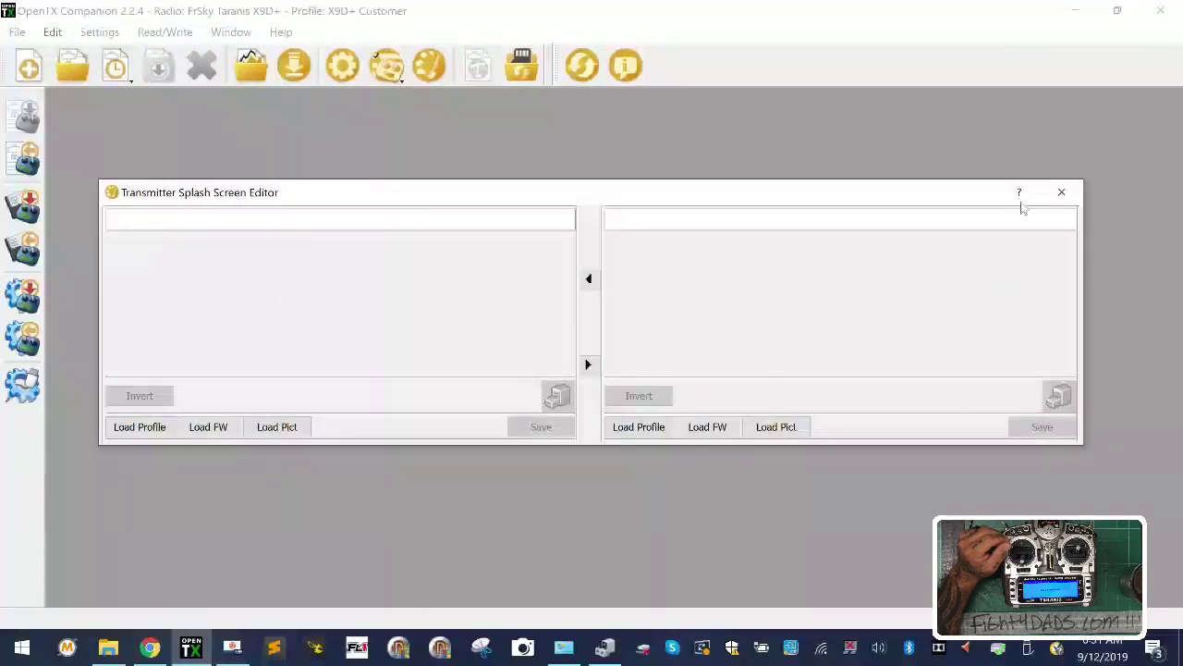
pyautogui.click(1062, 192)
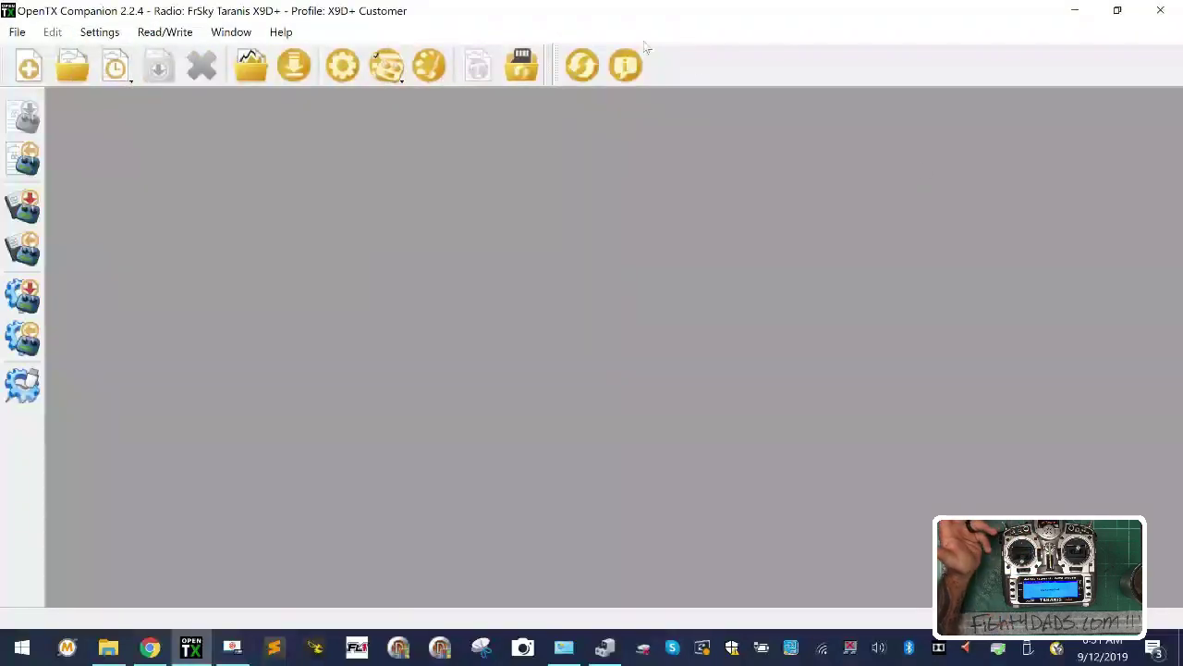
# Check for updates both generally and from the Downloads dialog, without downloading firmware or SD contents.
pyautogui.click(583, 67)
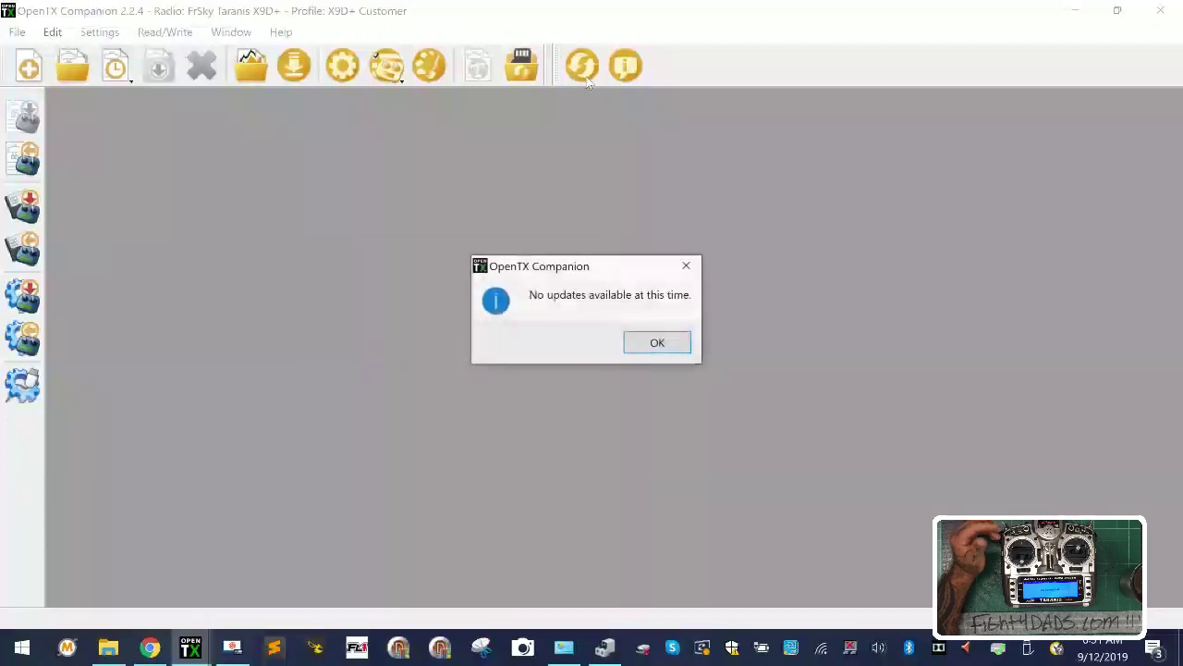
pyautogui.click(669, 351)
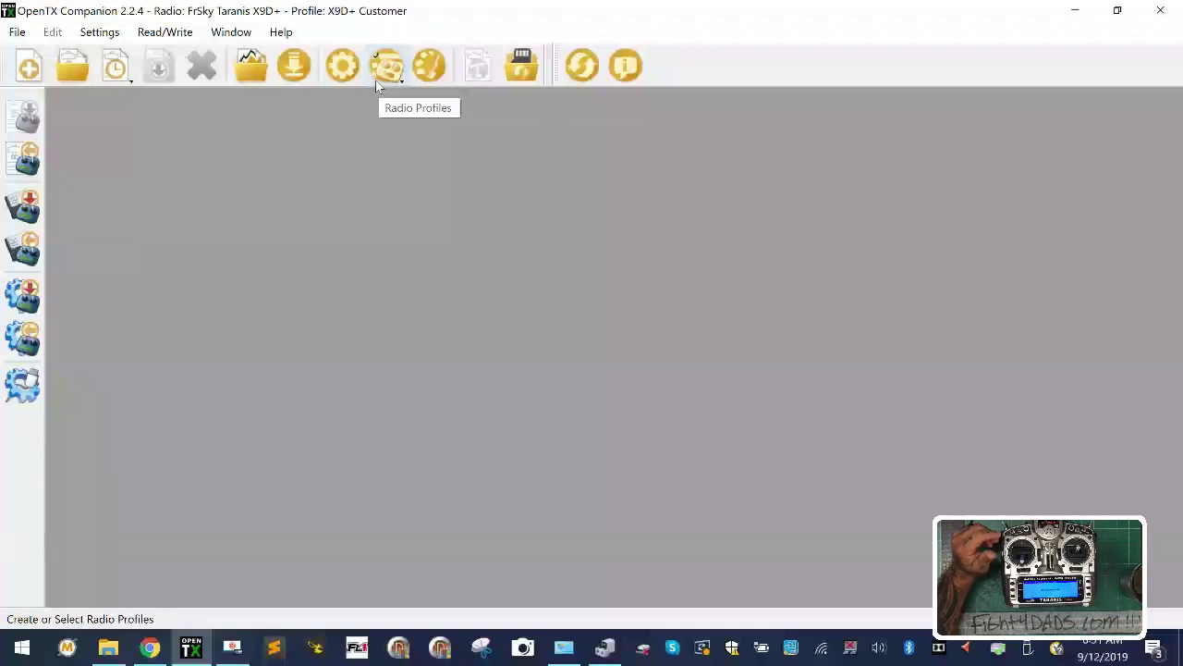
pyautogui.click(293, 64)
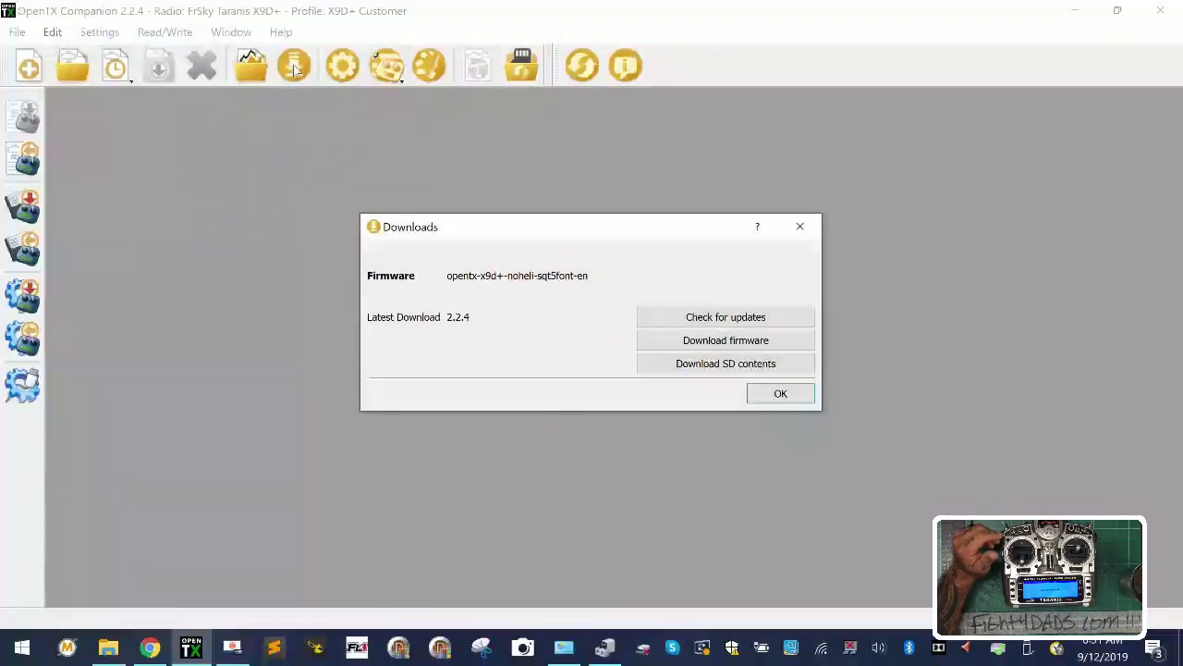
pyautogui.click(726, 316)
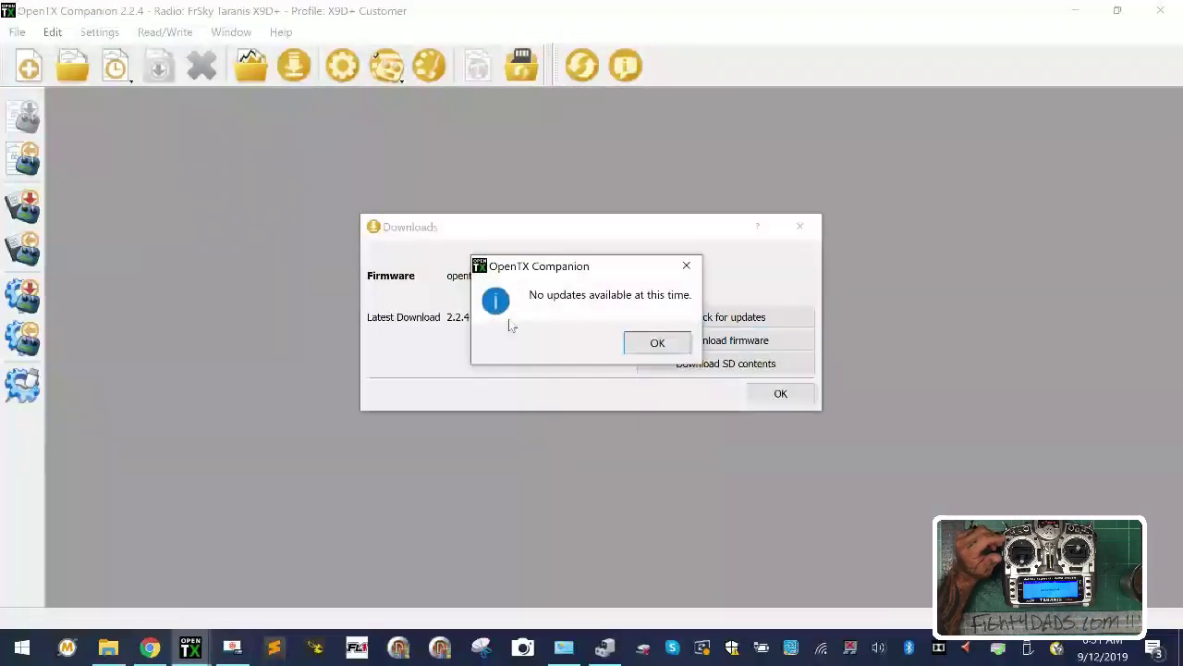
pyautogui.click(666, 343)
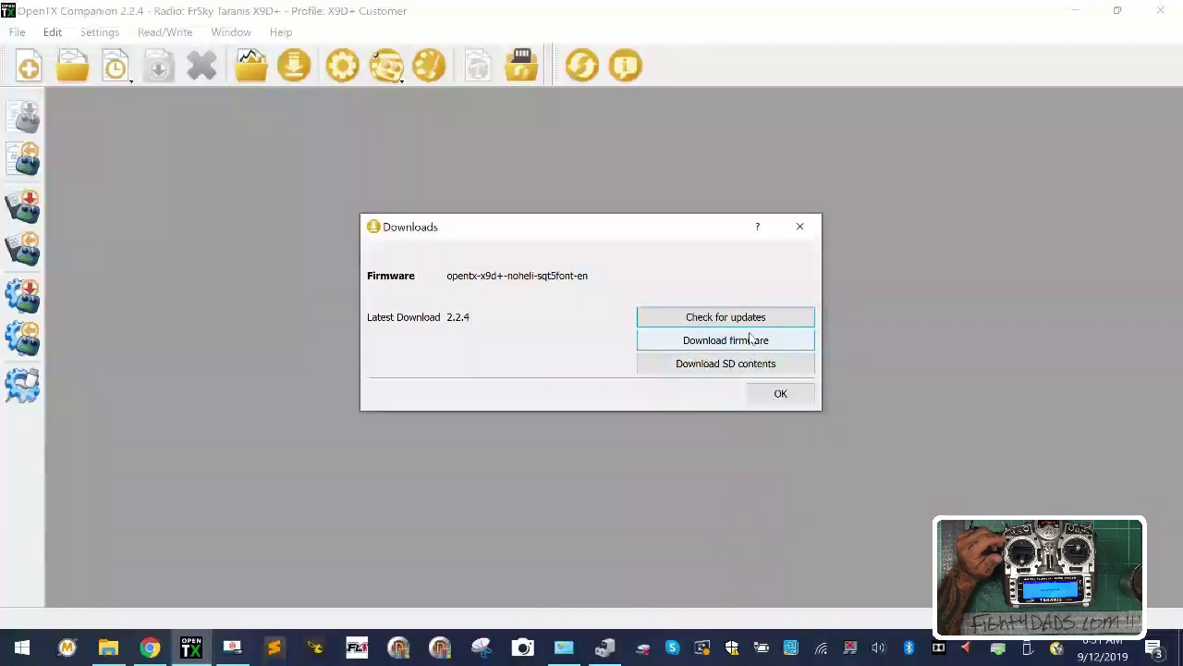
pyautogui.click(763, 401)
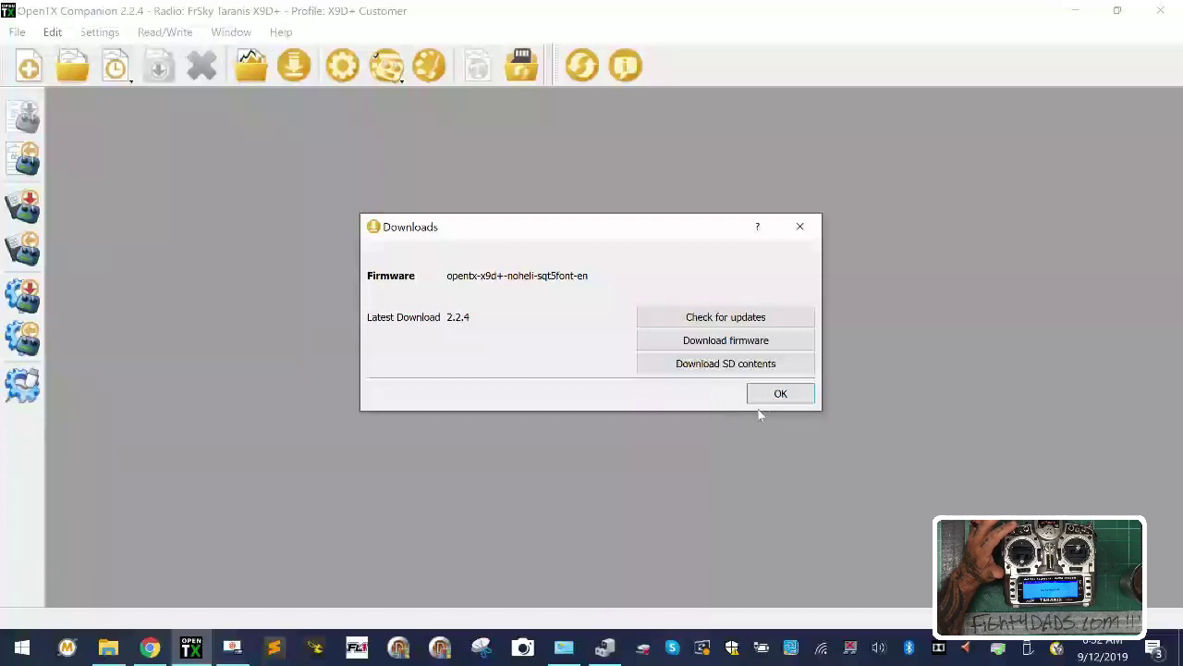
pyautogui.click(771, 398)
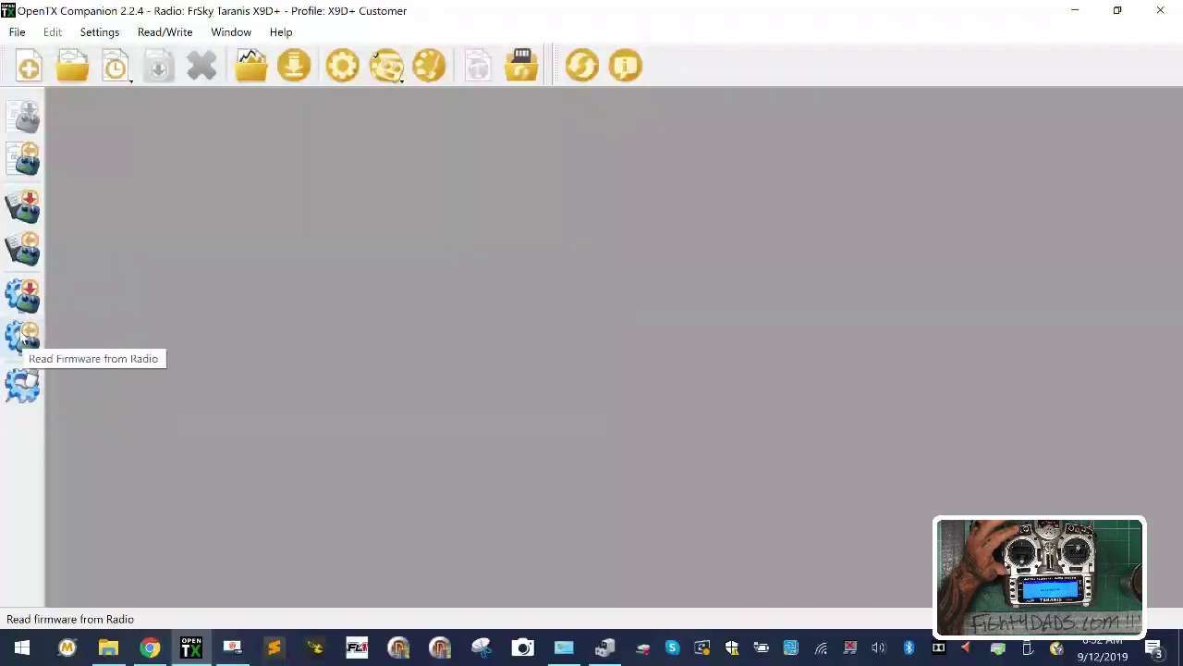
# Flash opentx-x9d+2.2.4.bin from the X9DP-Customer FIRMWARE folder to the radio, using the firmware start screen with hardware compatibility checking on.
pyautogui.click(28, 294)
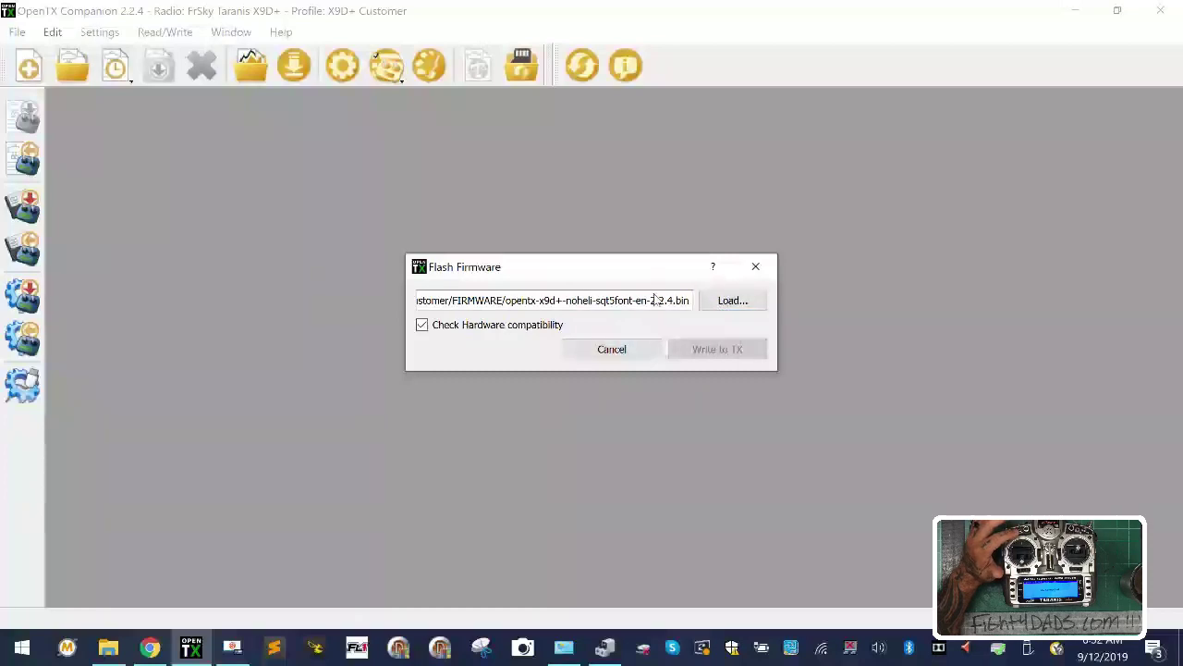
pyautogui.click(753, 303)
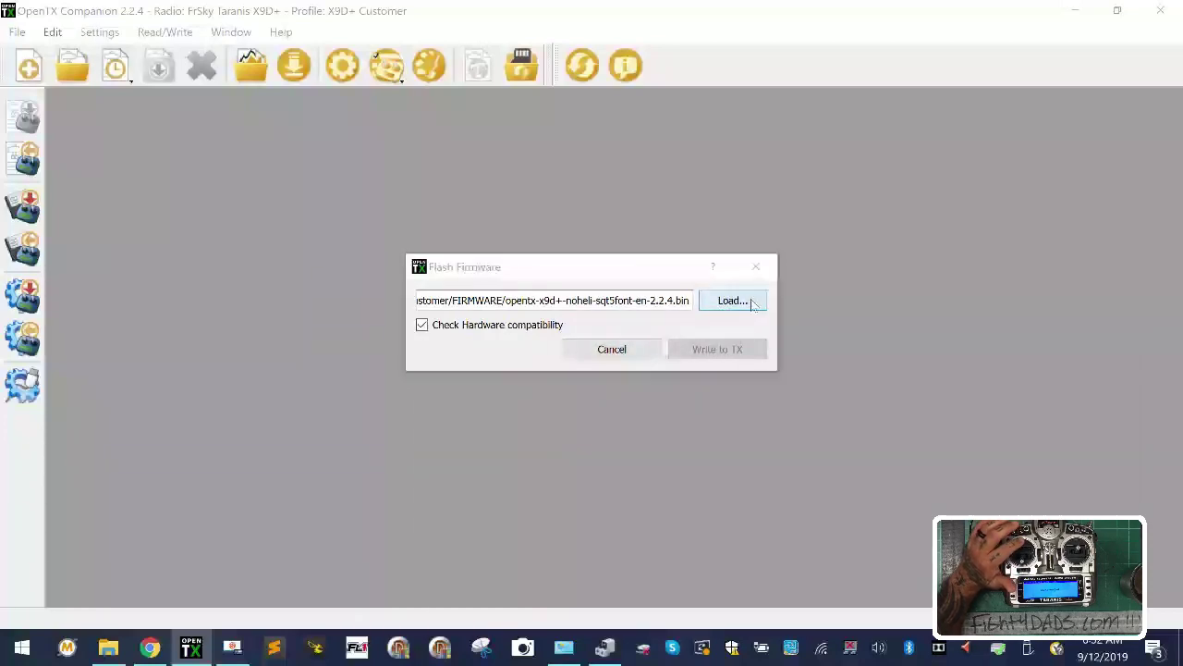
pyautogui.click(679, 212)
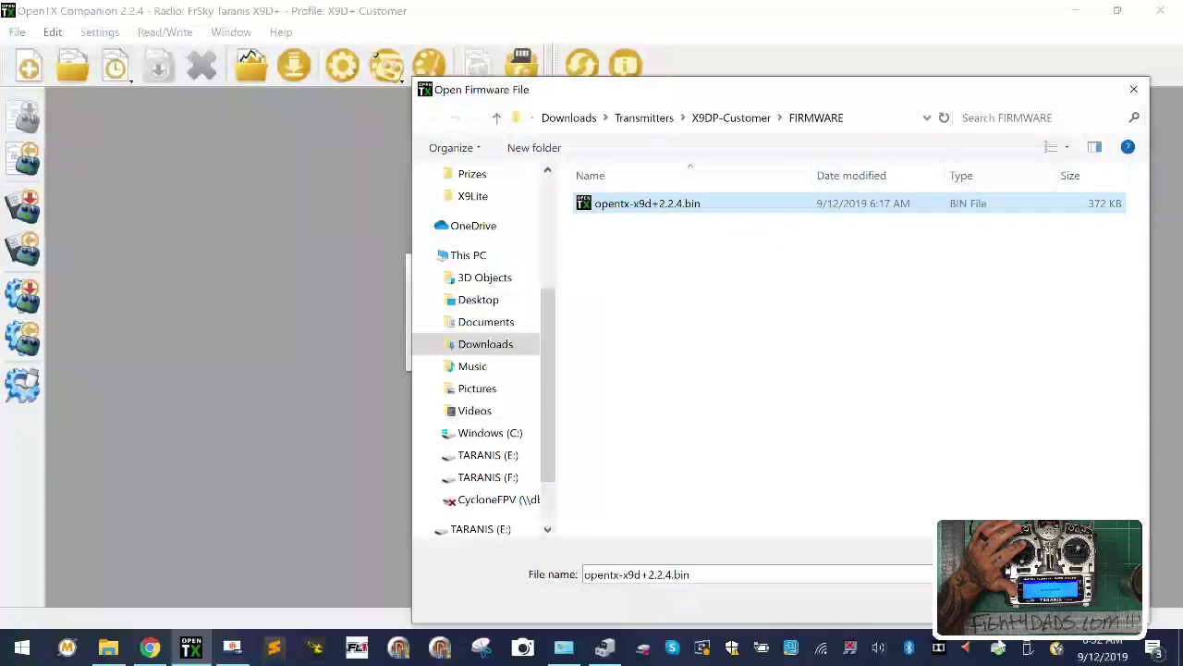
pyautogui.click(1006, 608)
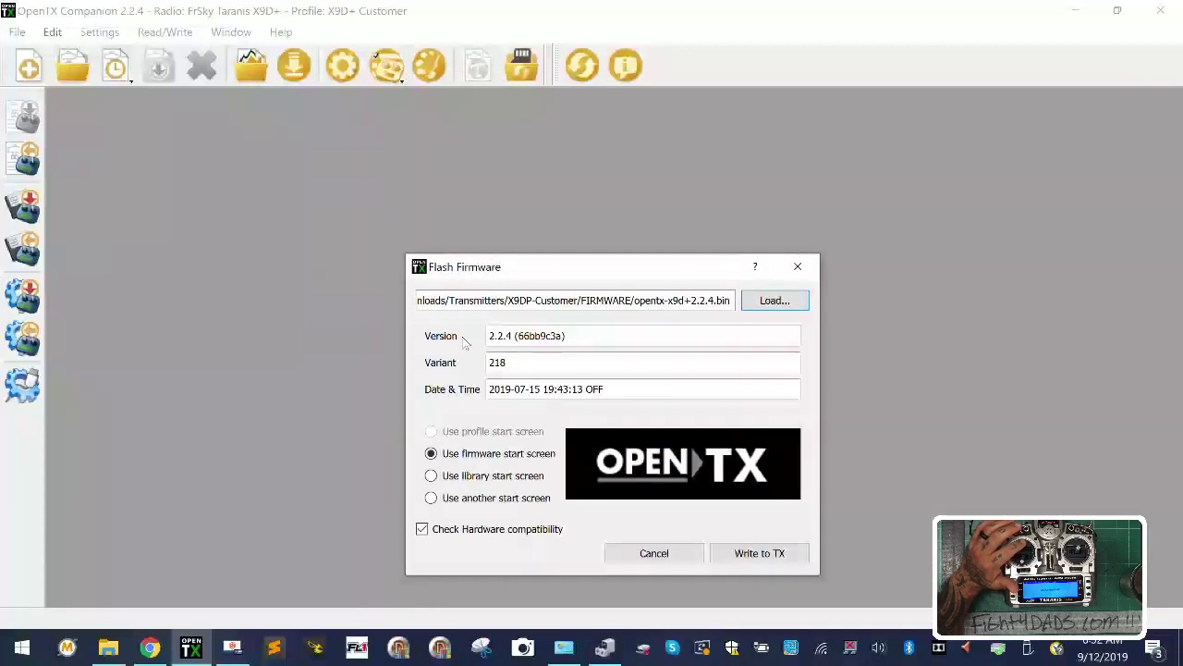
pyautogui.click(751, 555)
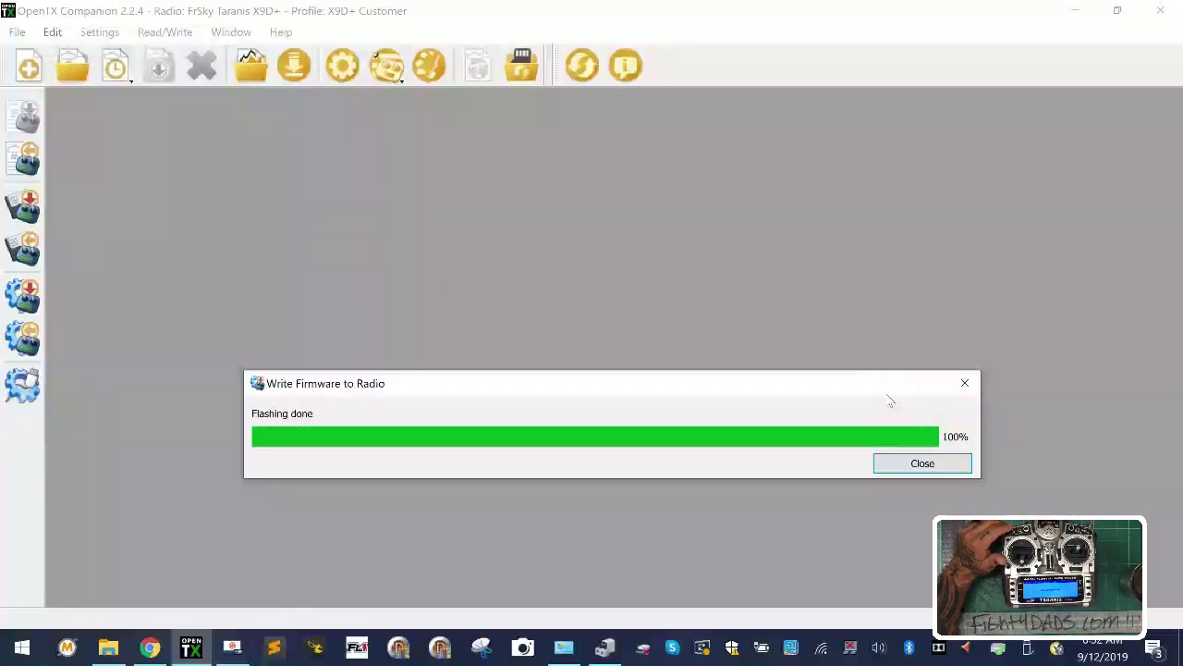
pyautogui.click(922, 463)
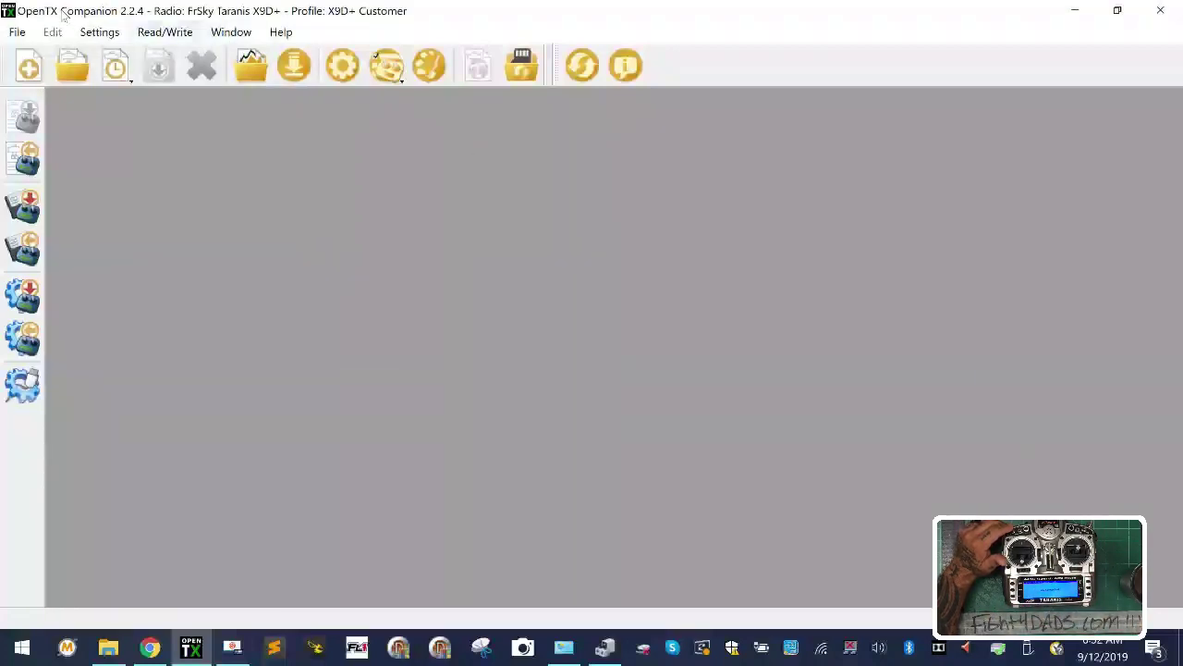
# Read the models and settings from the radio, view the setup of Model 01, and close the document.
pyautogui.click(23, 159)
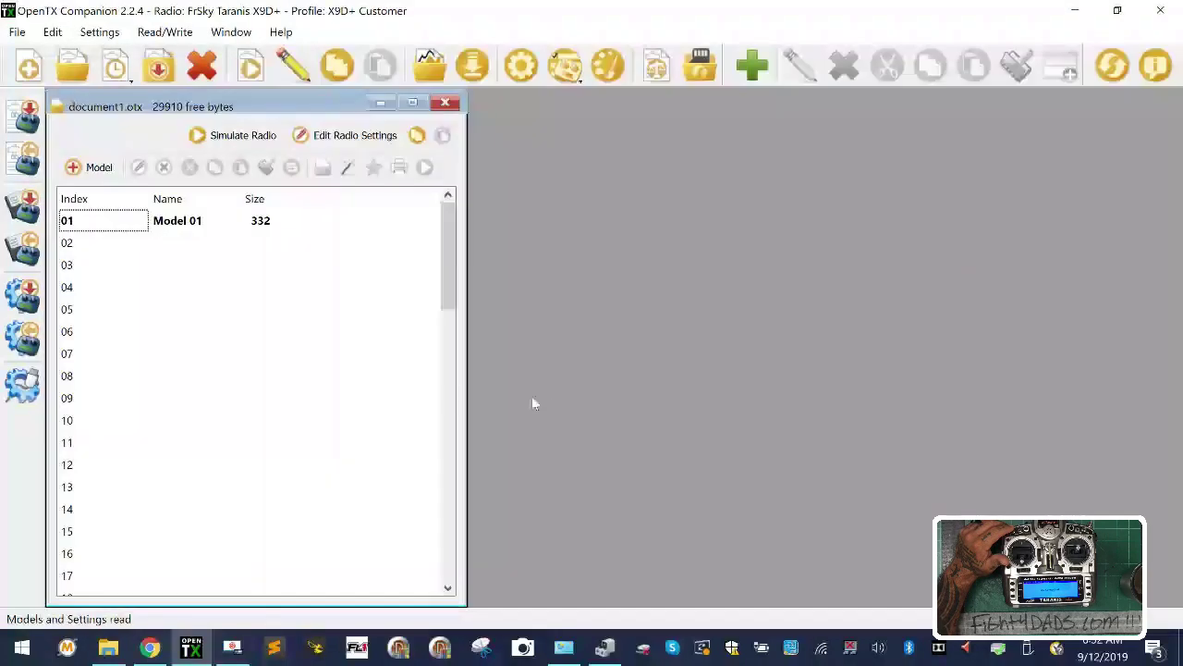
pyautogui.doubleClick(189, 231)
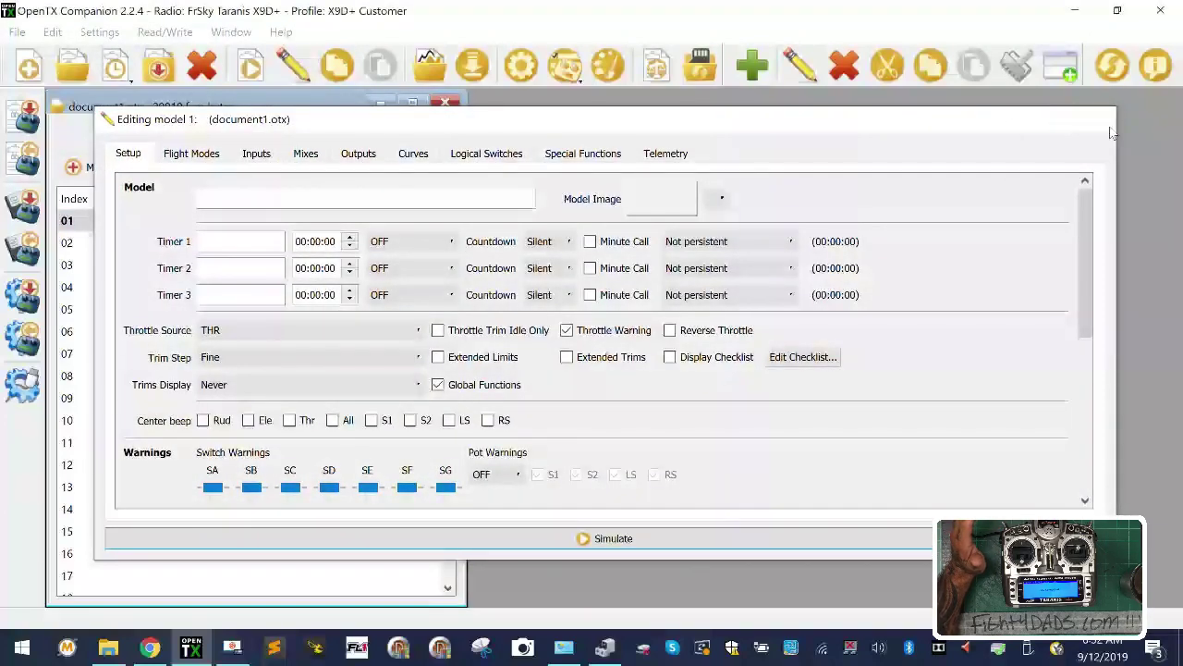
pyautogui.click(1108, 128)
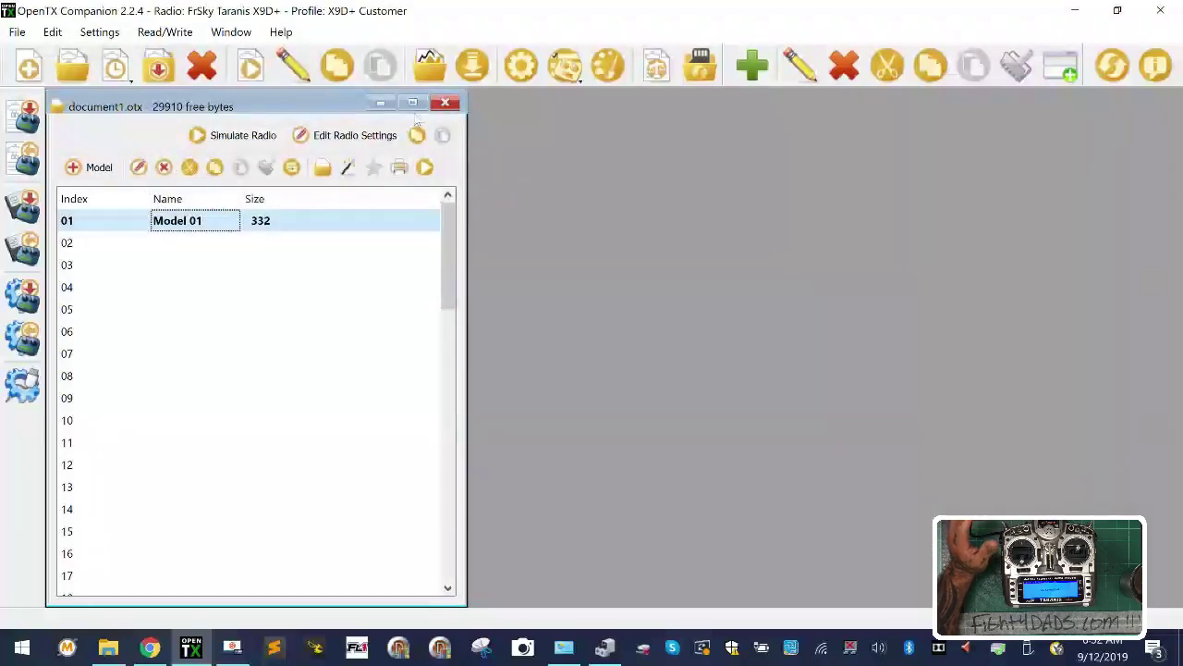
pyautogui.click(446, 103)
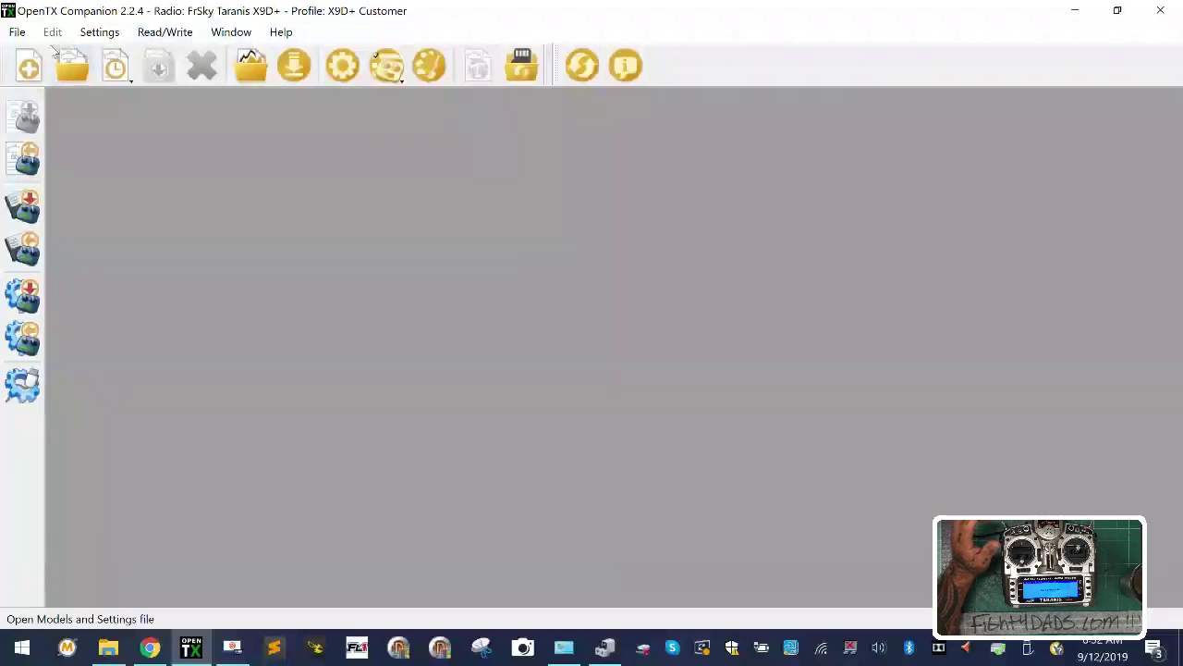
# Exit OpenTX Companion and close the remaining window to return to the desktop.
pyautogui.click(17, 33)
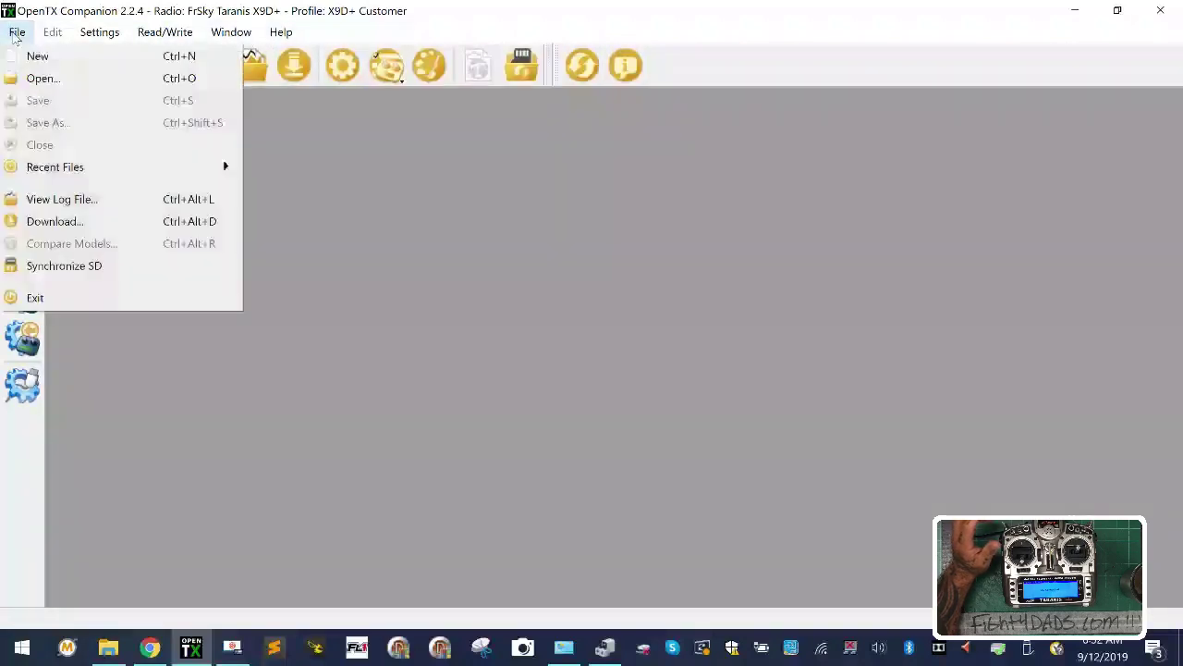
pyautogui.click(81, 297)
pyautogui.click(1060, 68)
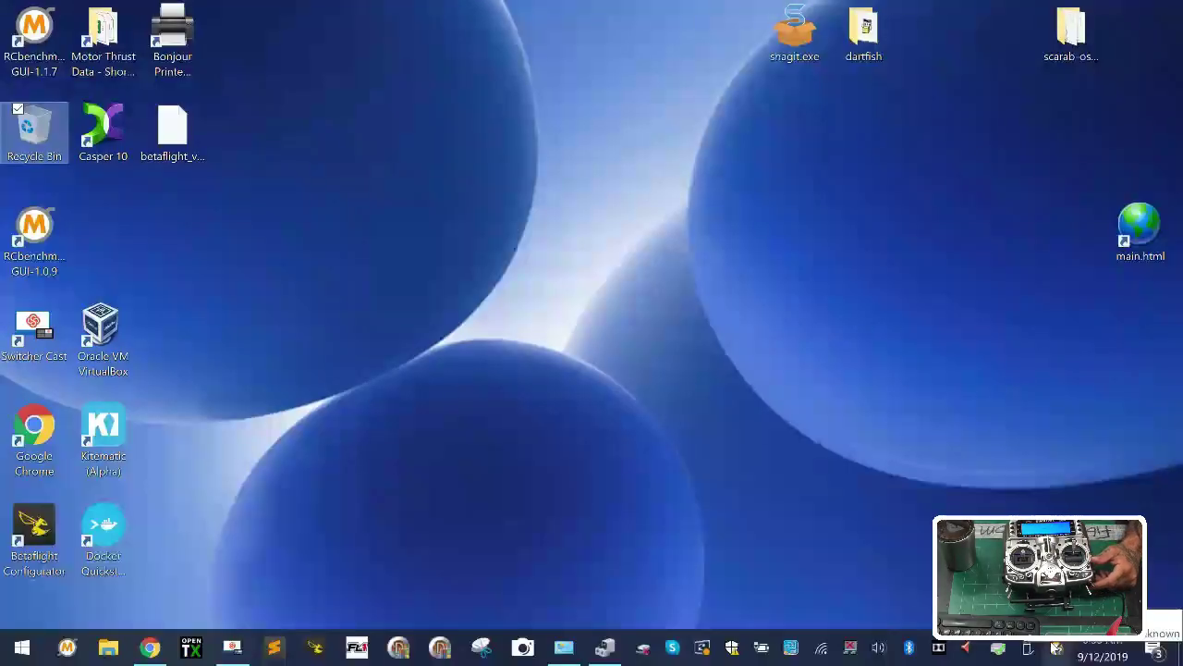
# Safely eject both TARANIS removable drives, E: and F:, from Windows.
pyautogui.click(1041, 647)
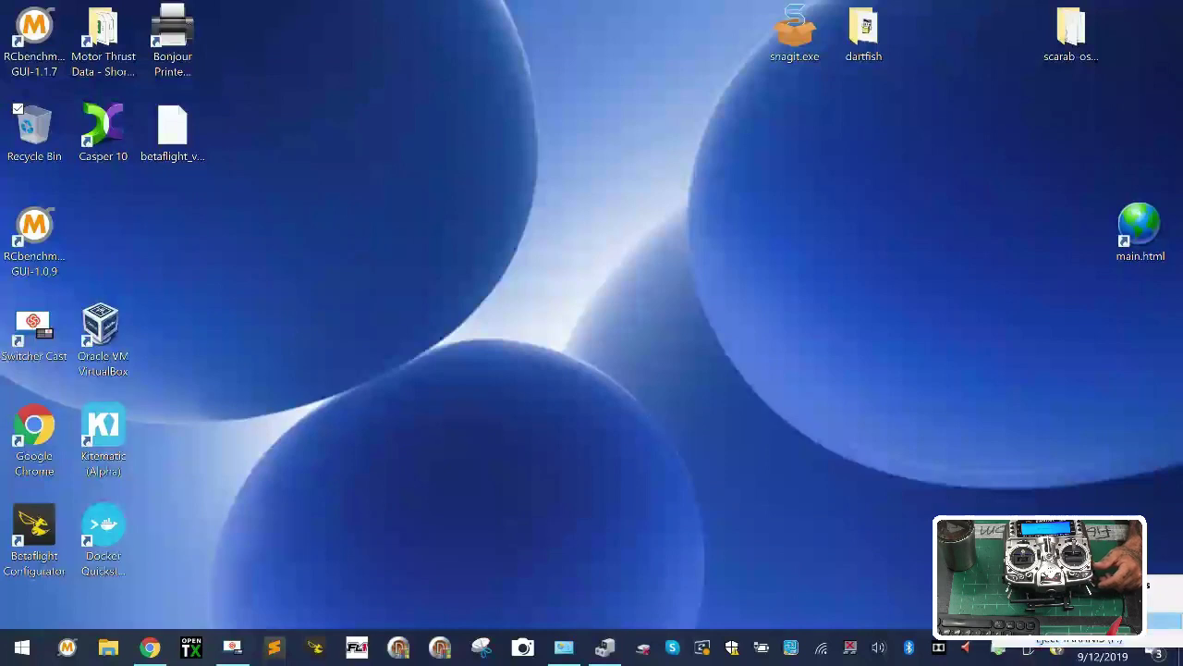
pyautogui.click(1162, 619)
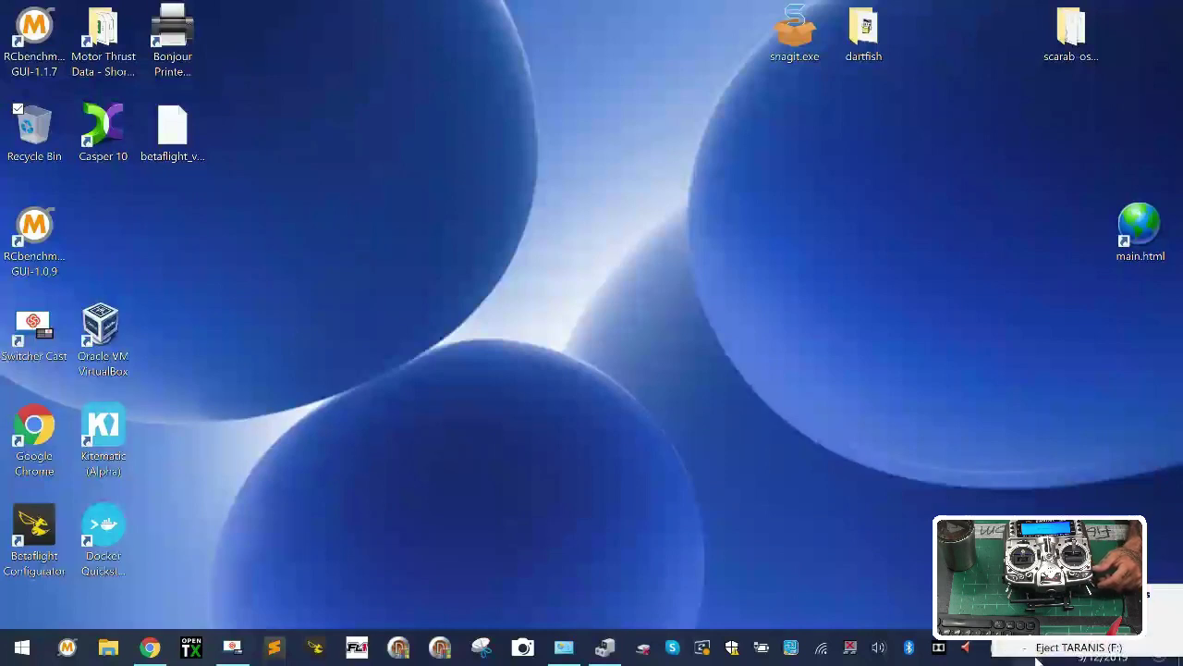
pyautogui.click(1036, 652)
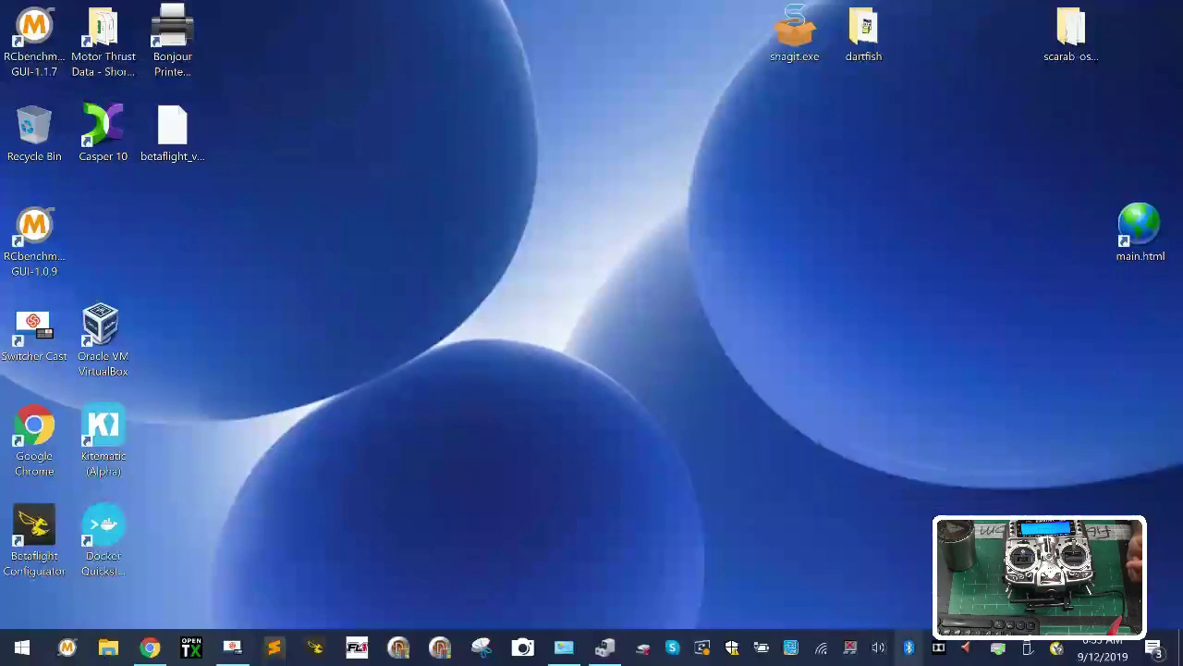
pyautogui.click(1024, 649)
pyautogui.click(1073, 646)
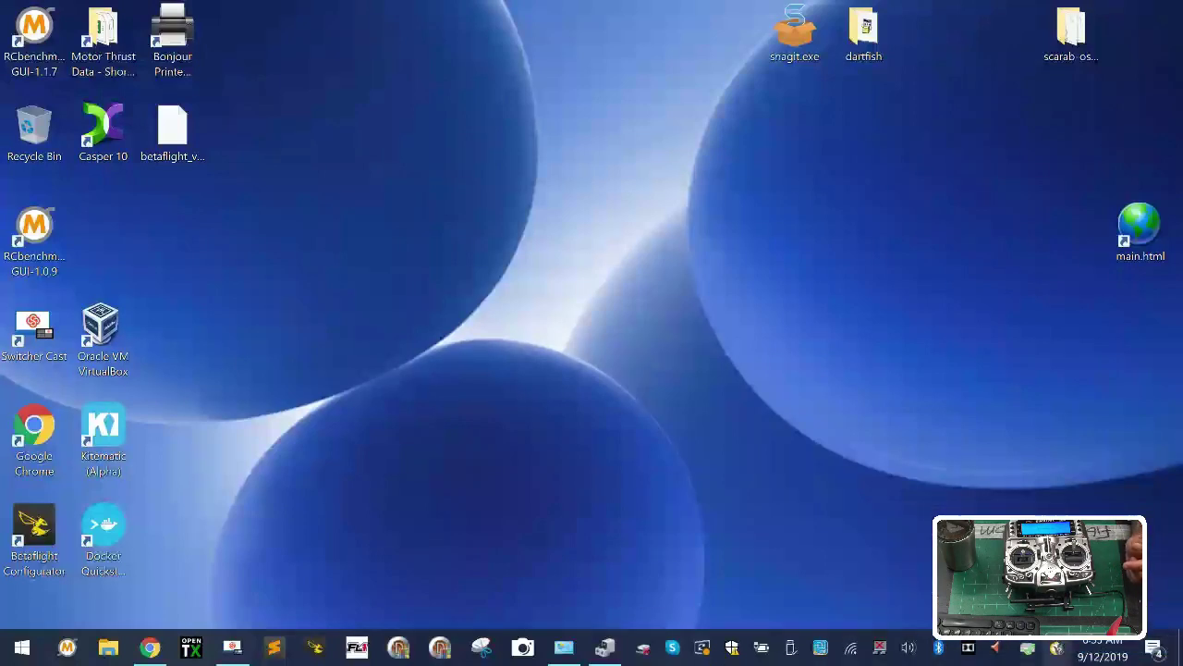
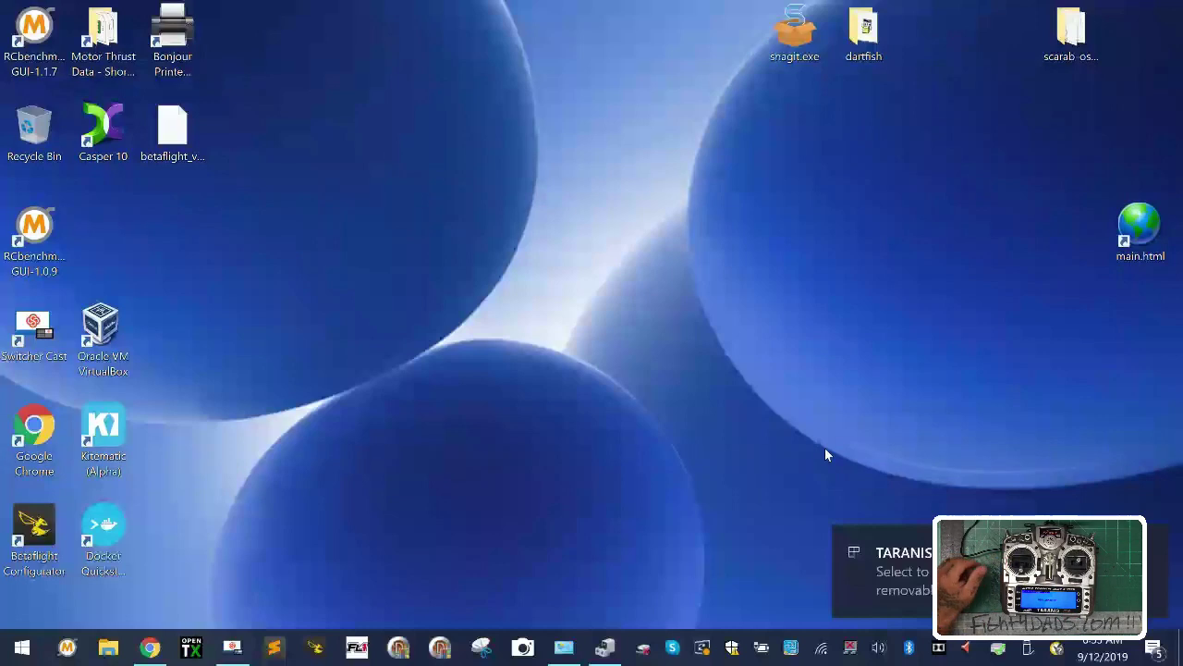
# Switch to OpenTX Companion, read the models and settings from the radio, and open model 01 for editing.
pyautogui.click(205, 649)
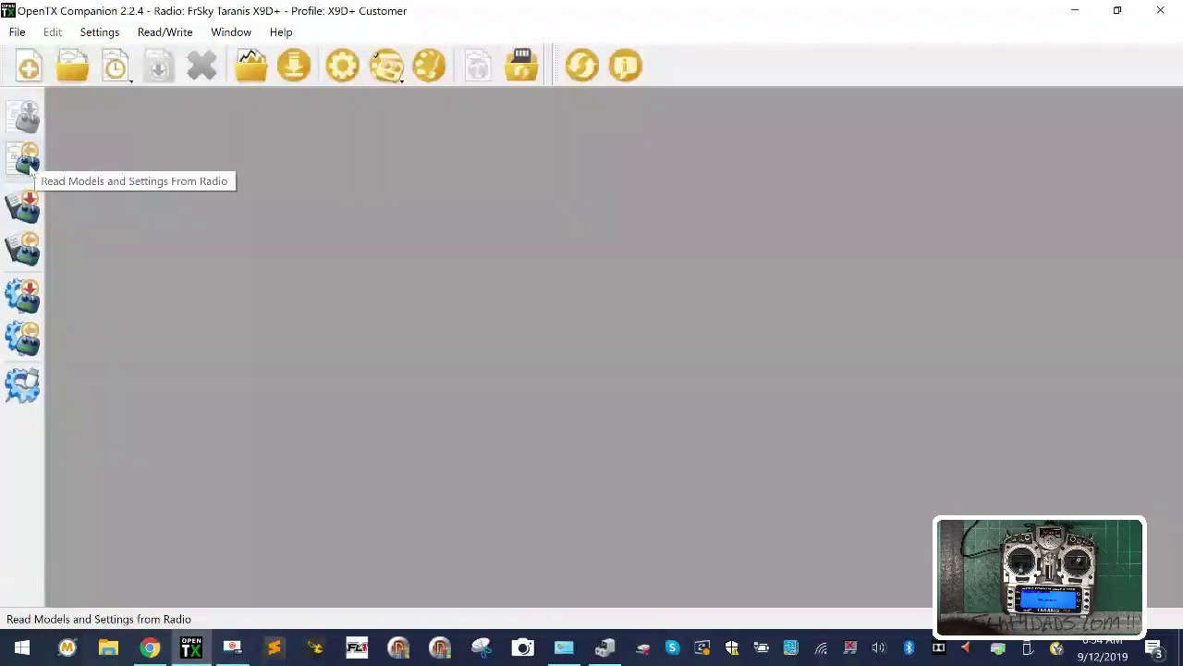
pyautogui.click(29, 166)
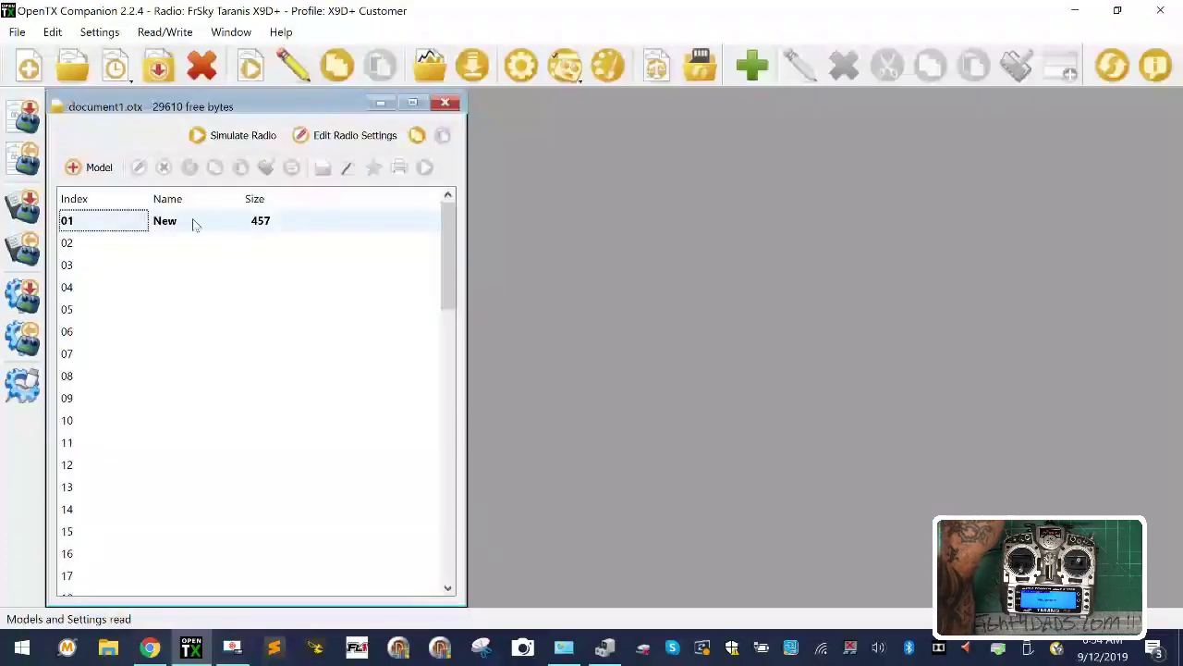
pyautogui.click(192, 222)
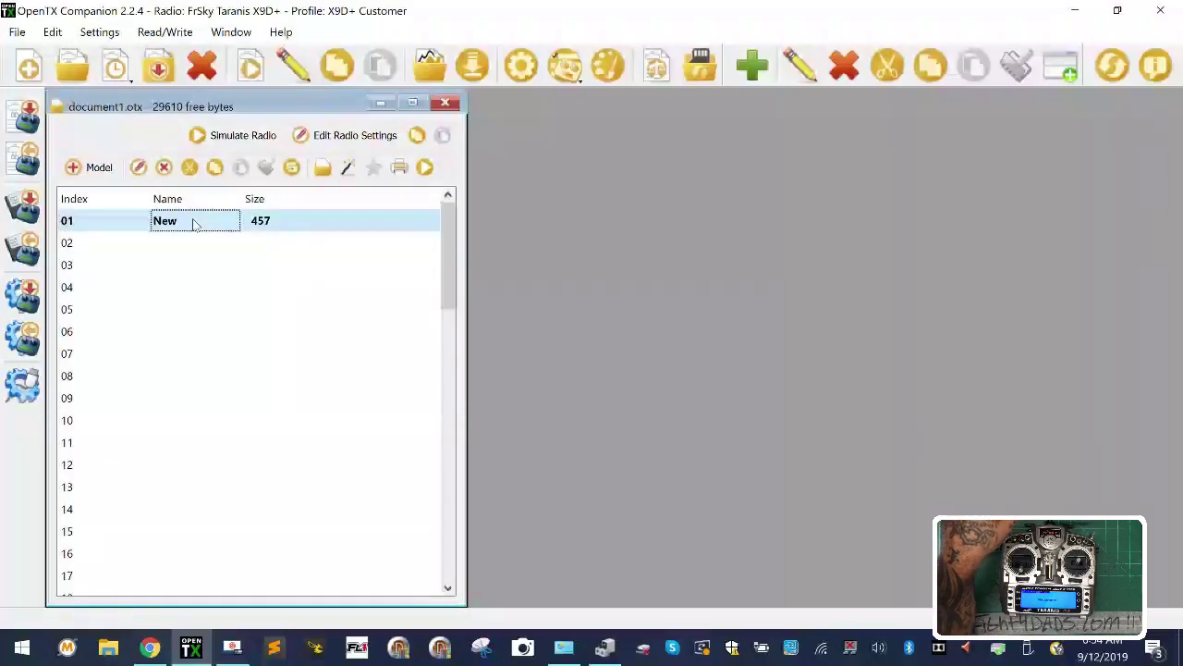
pyautogui.doubleClick(286, 228)
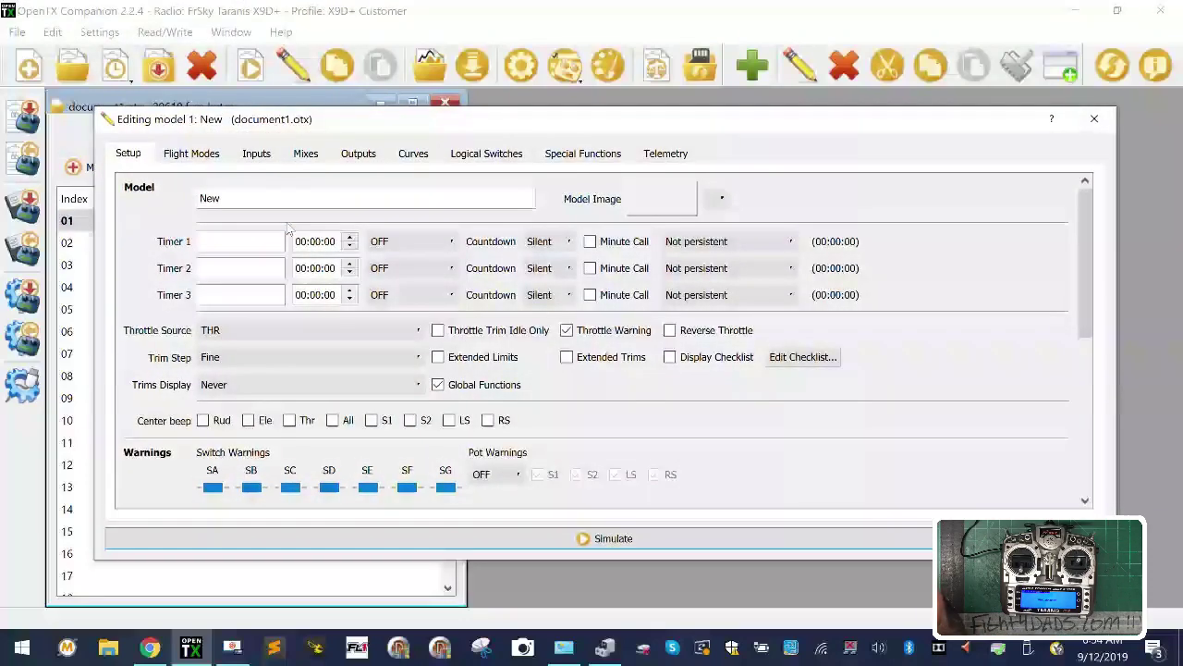
# Rename model 1 as "New Model" in its setup.
pyautogui.doubleClick(240, 201)
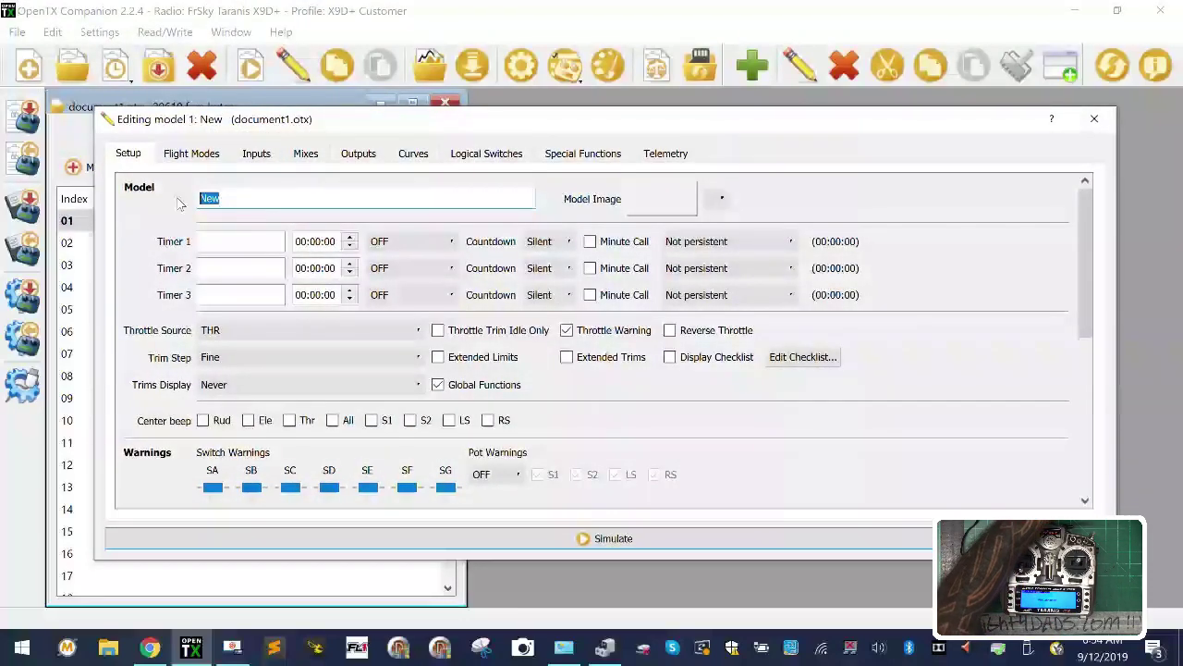
pyautogui.write('NE')
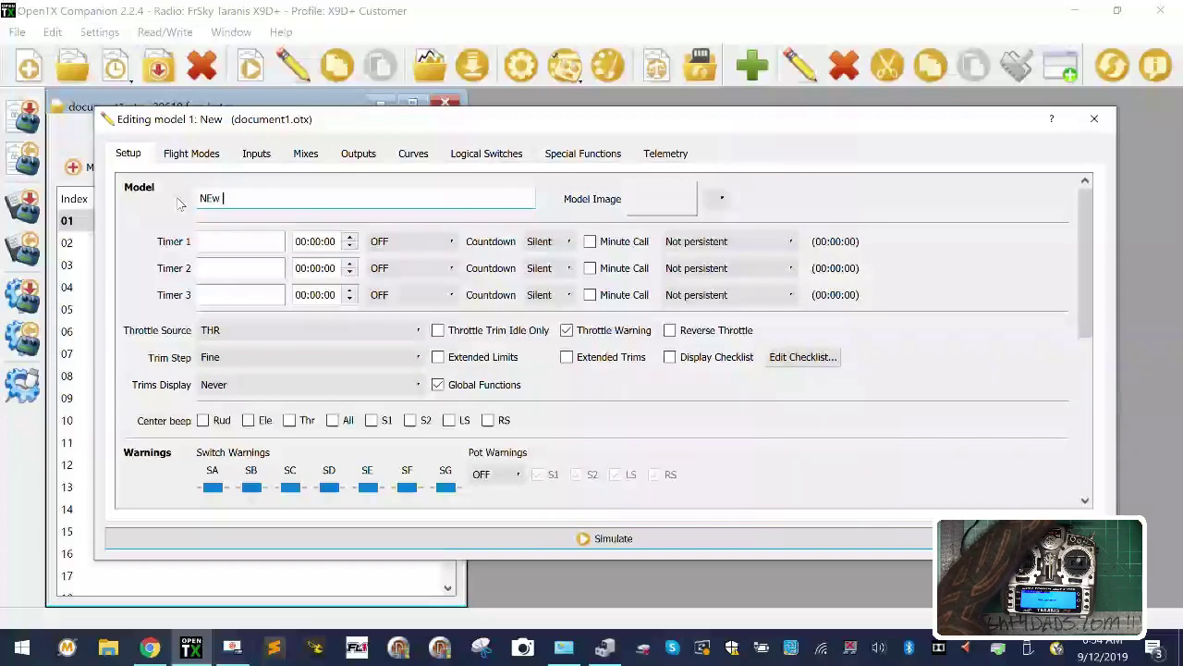
pyautogui.write('ew Model')
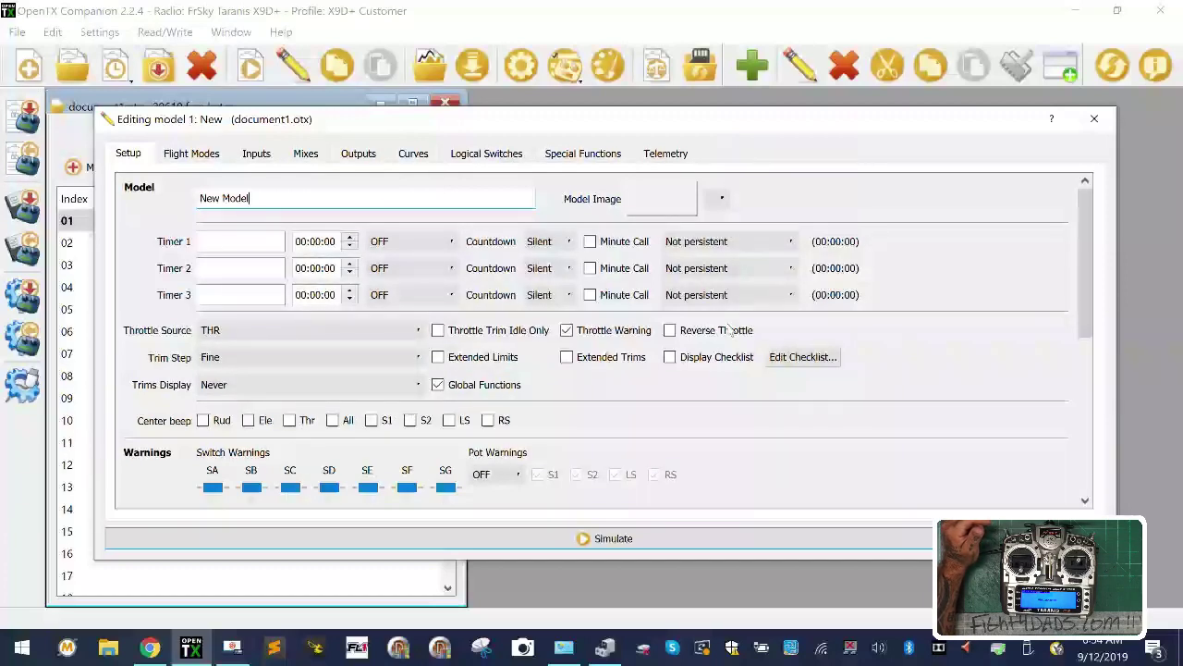
# Name the model's Flight Mode 0 "Default".
pyautogui.click(194, 153)
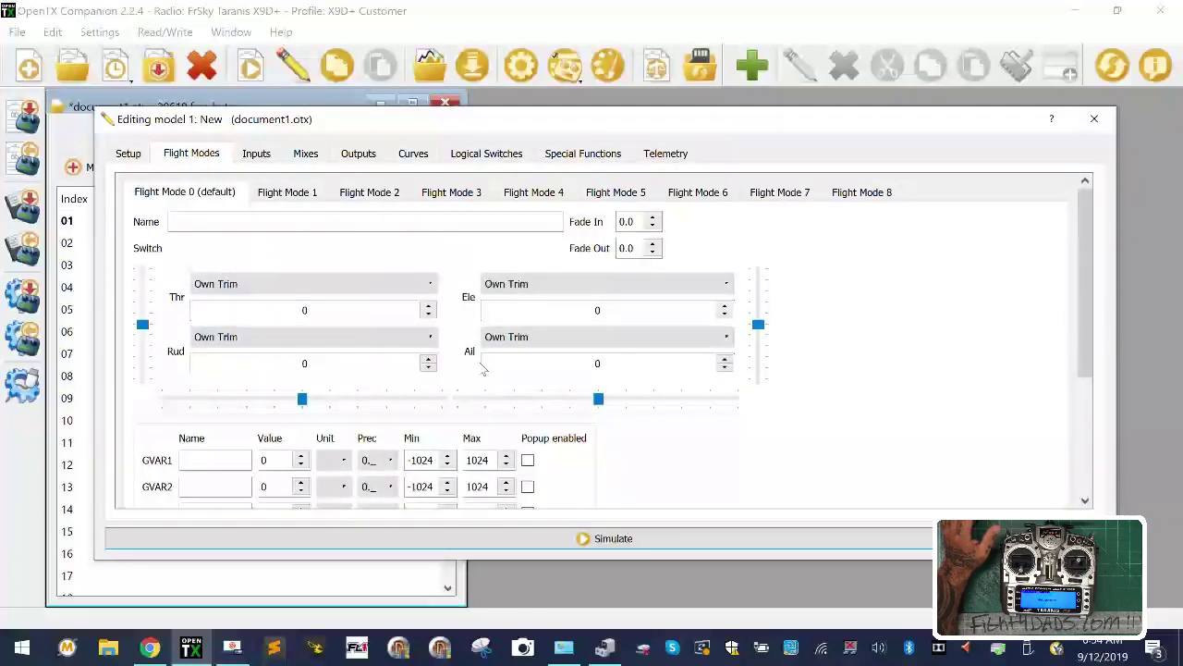
pyautogui.click(268, 221)
pyautogui.write('Default')
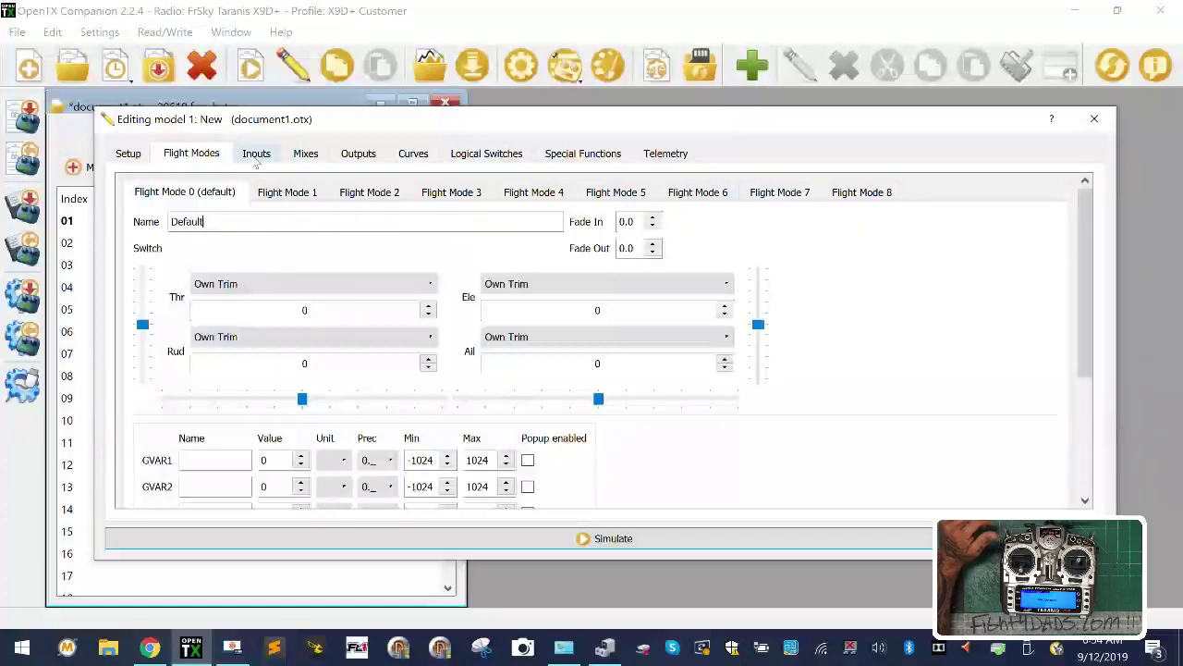
# Review the model's inputs and mixes, viewing the settings of empty input I9 and the CH7 mix without changing them.
pyautogui.click(256, 155)
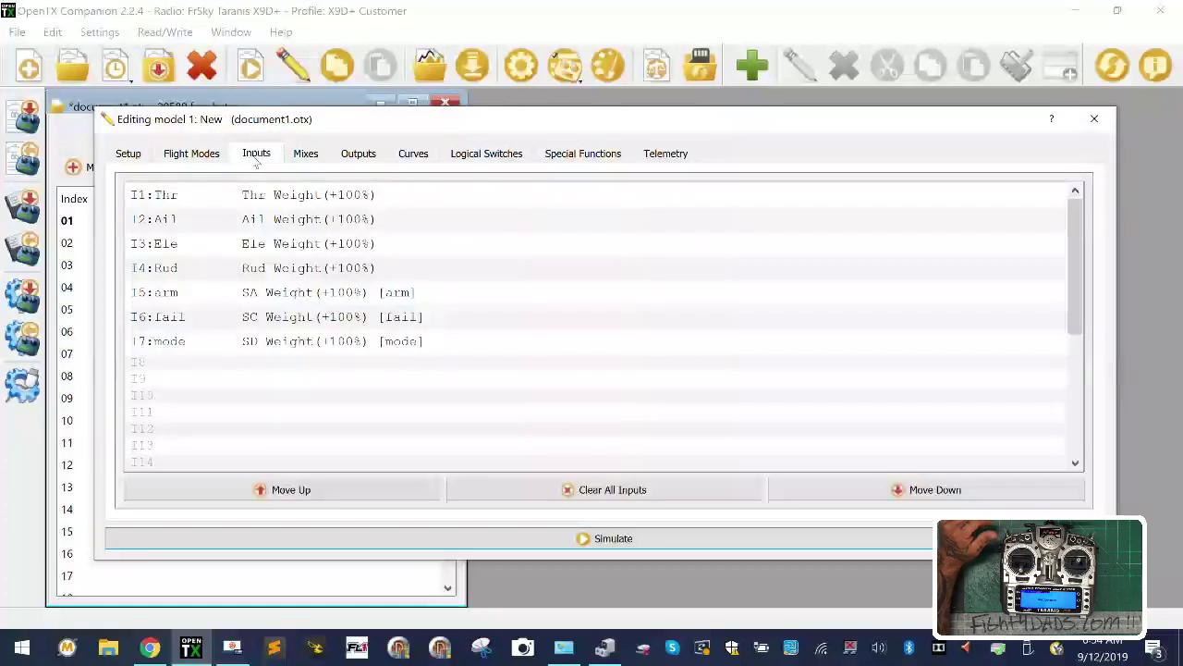
pyautogui.doubleClick(191, 379)
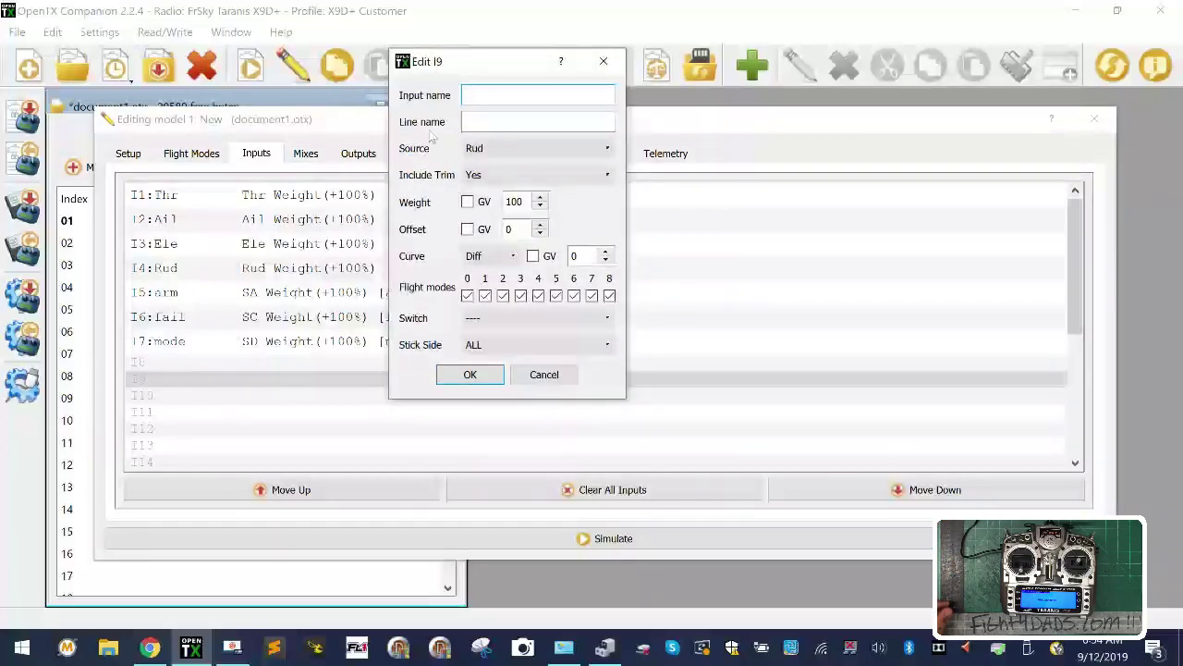
pyautogui.click(544, 375)
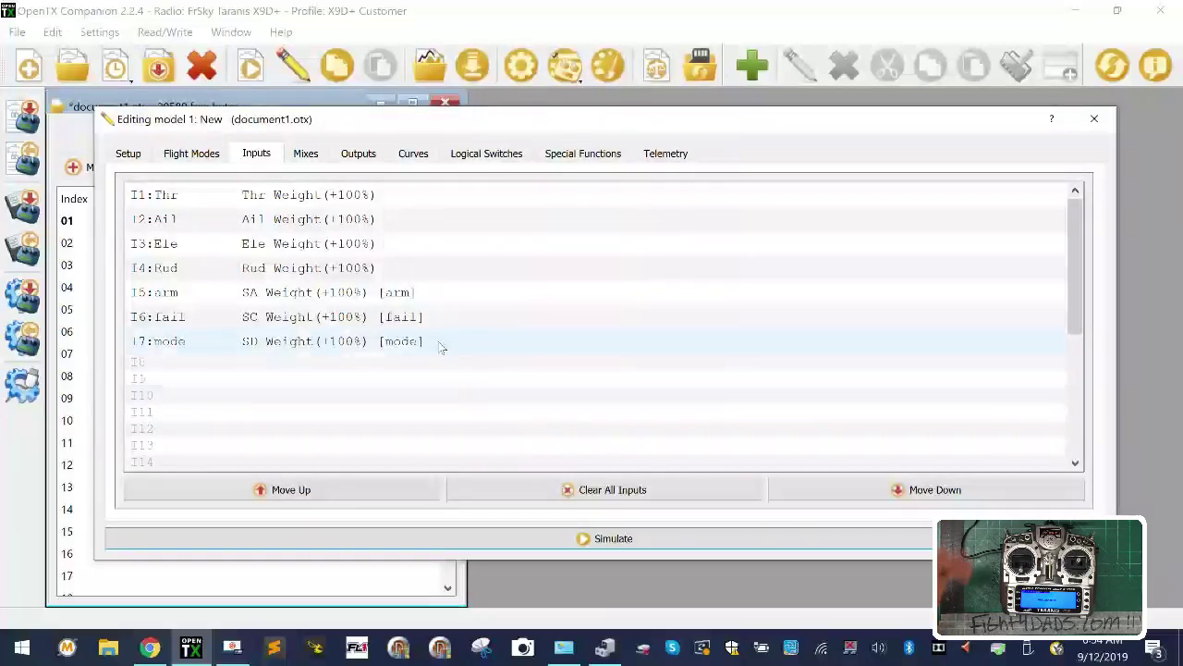
pyautogui.click(306, 155)
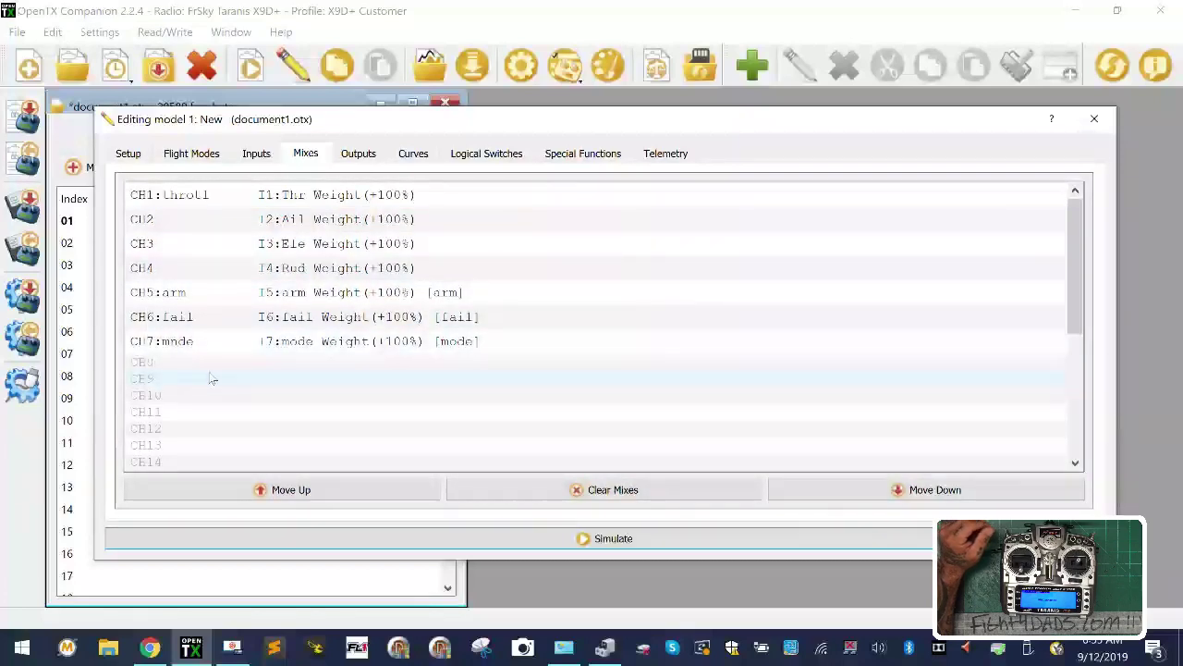
pyautogui.click(196, 346)
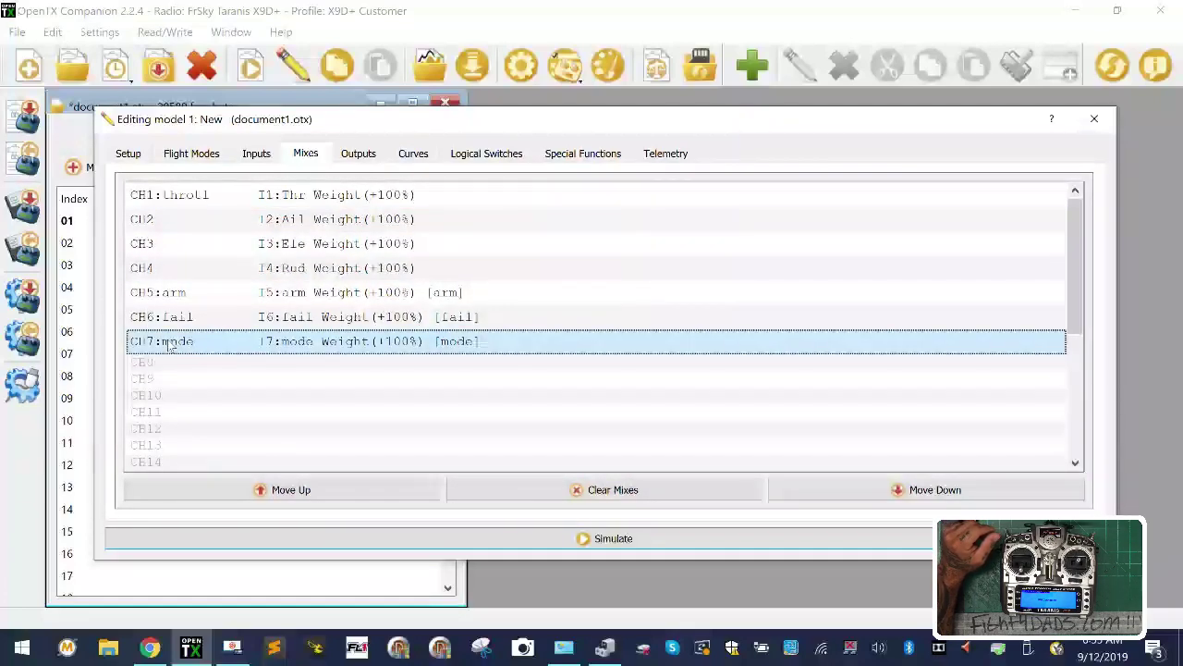
pyautogui.doubleClick(177, 343)
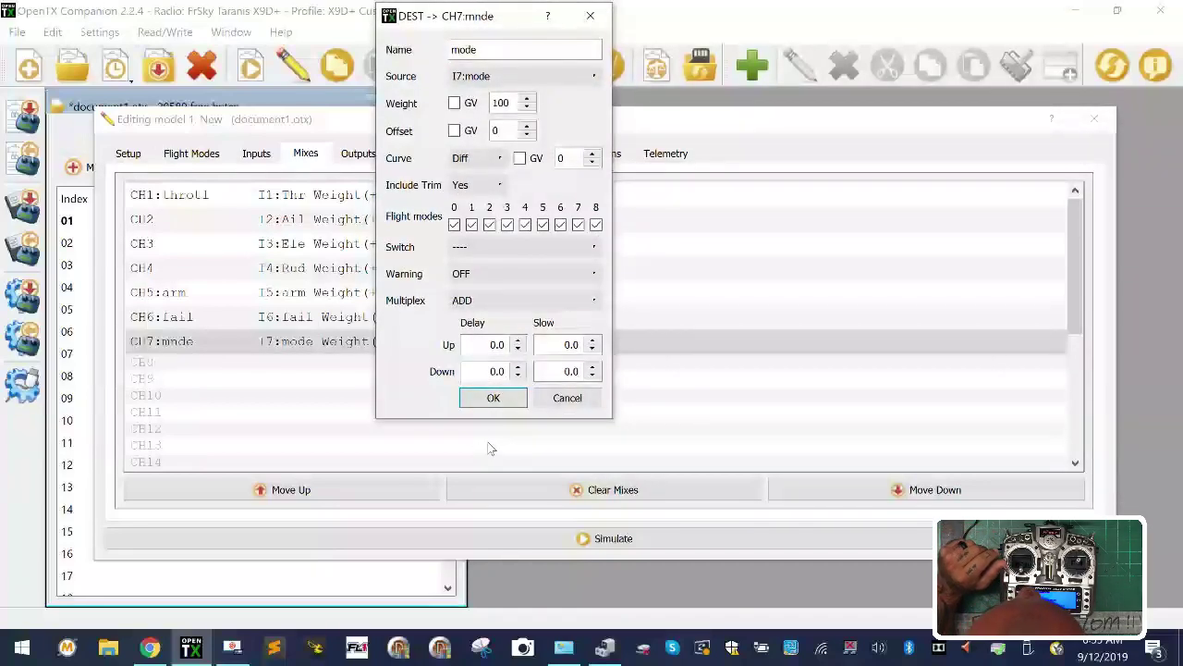
pyautogui.click(580, 399)
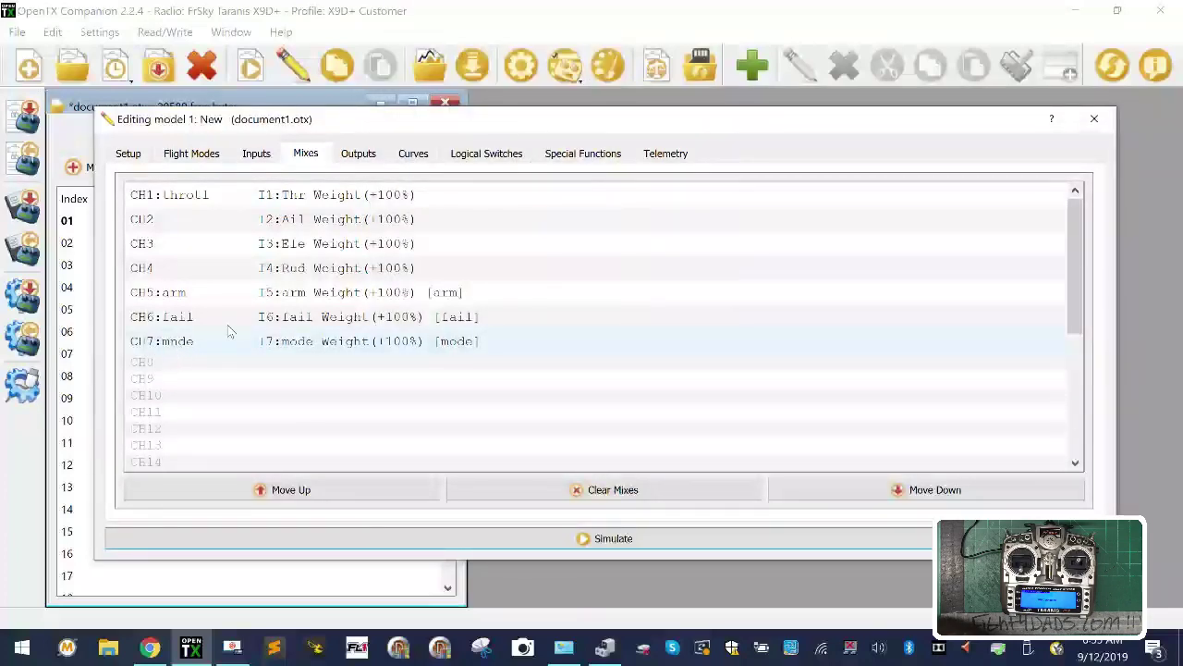
# Review the model's outputs, curves, logical switches, special functions and telemetry, and close the model editor.
pyautogui.click(356, 156)
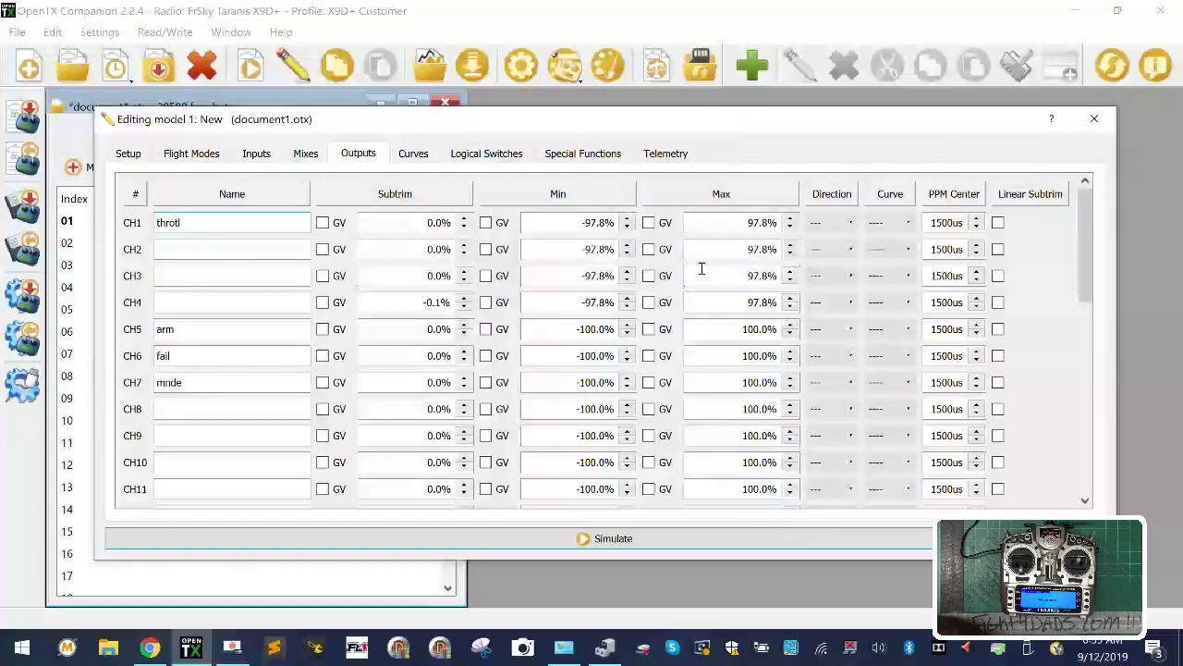
pyautogui.click(414, 154)
pyautogui.click(474, 159)
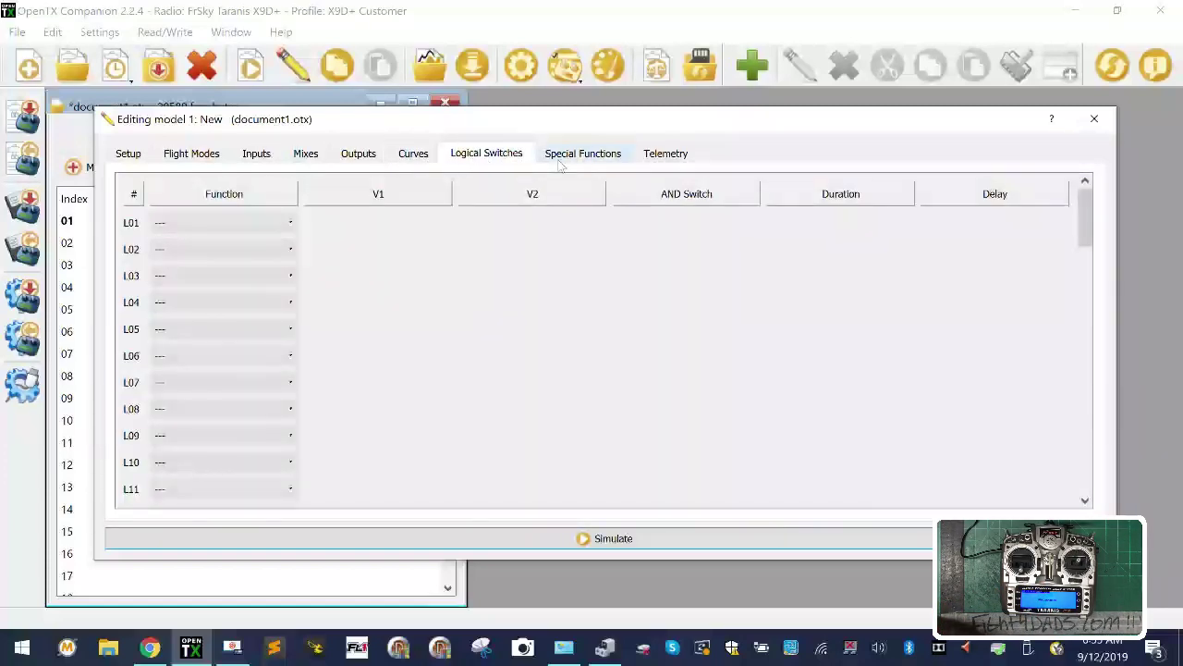
pyautogui.click(582, 157)
pyautogui.click(652, 161)
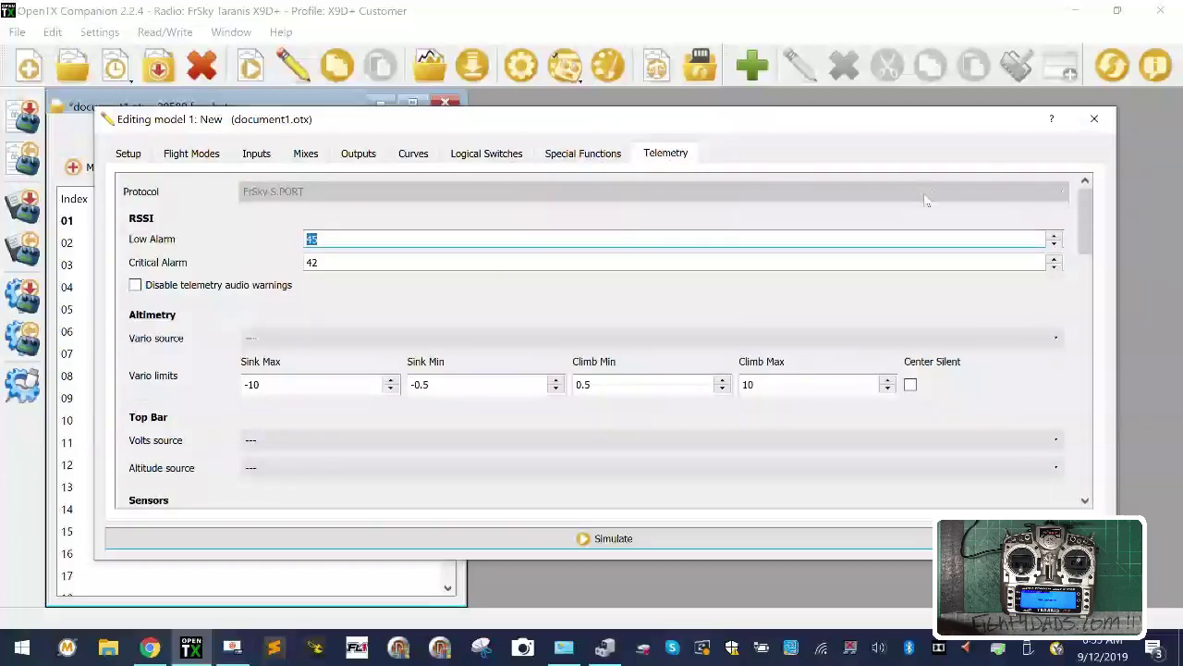
pyautogui.click(1094, 118)
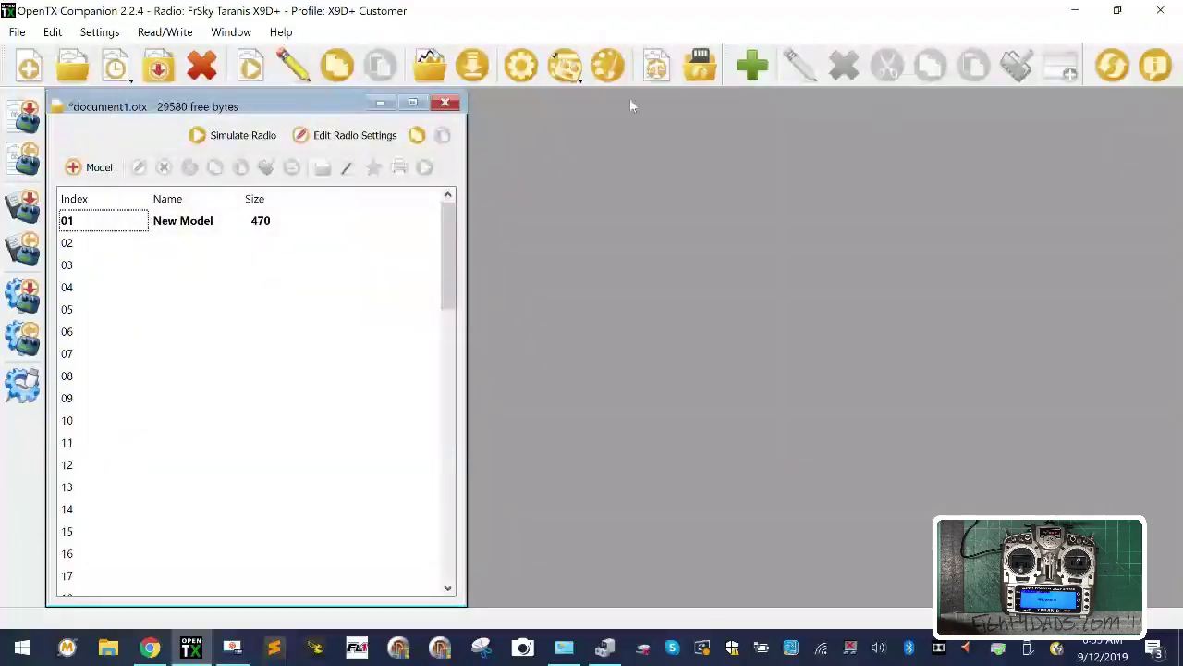
# Save the document as 091219-Models in the Downloads folder's Transmitters/X9DP-Customer/SDCARD/MODELS subfolder.
pyautogui.click(17, 35)
pyautogui.click(37, 100)
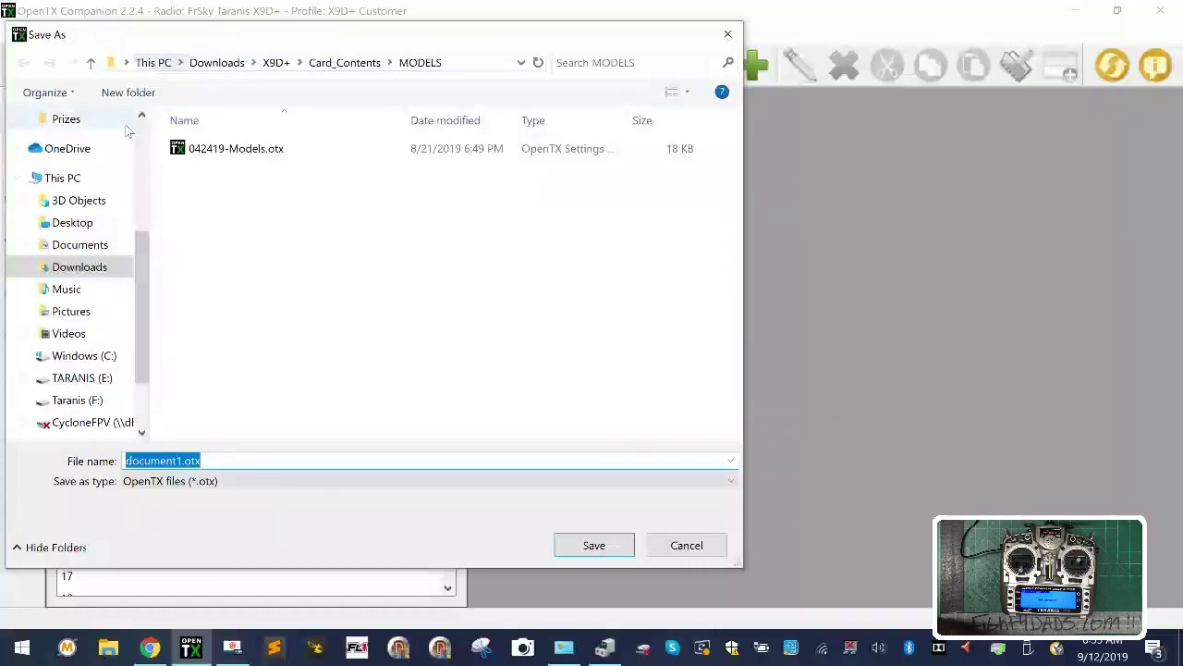
pyautogui.click(83, 267)
pyautogui.doubleClick(218, 172)
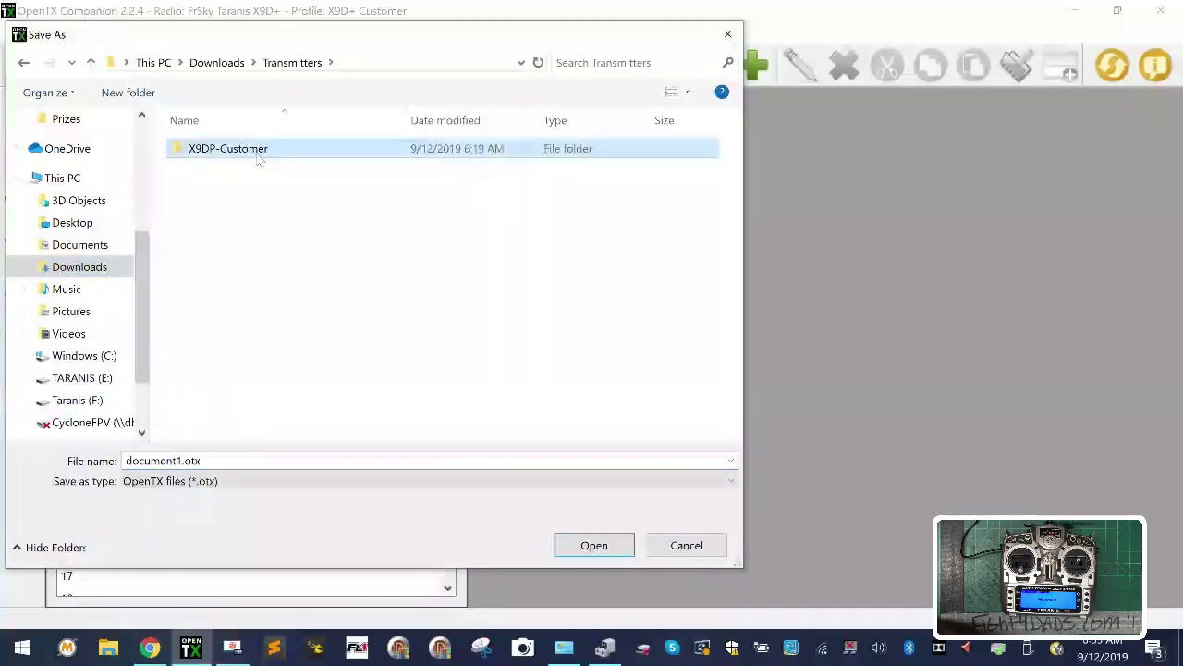
pyautogui.doubleClick(257, 167)
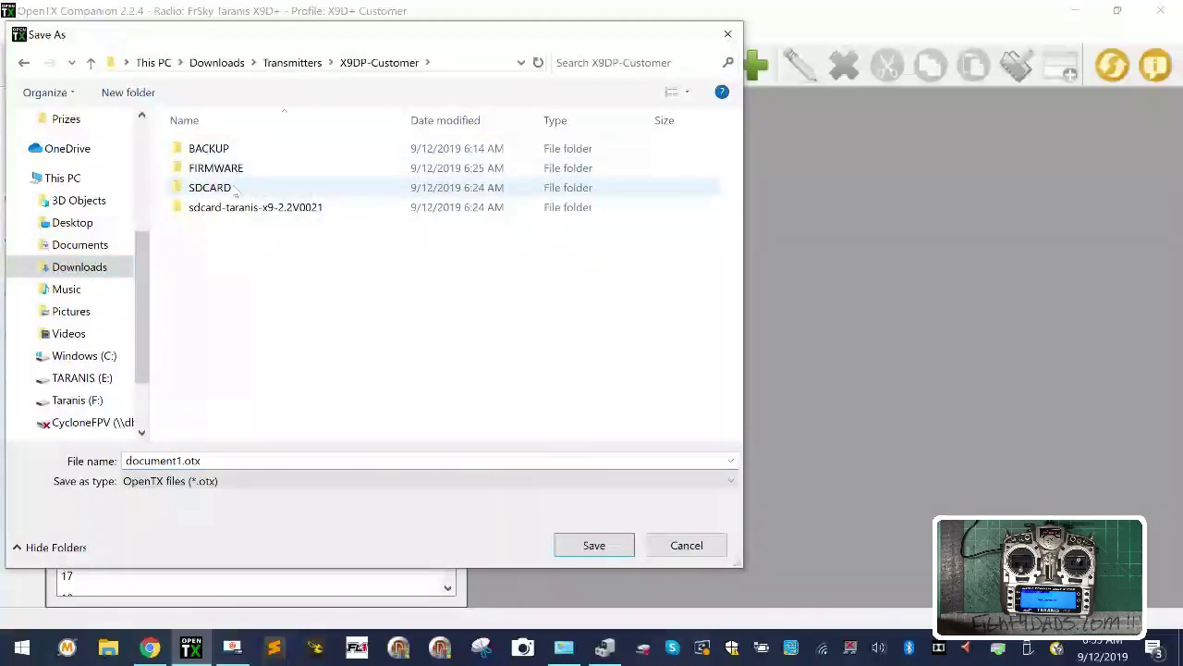
pyautogui.doubleClick(236, 188)
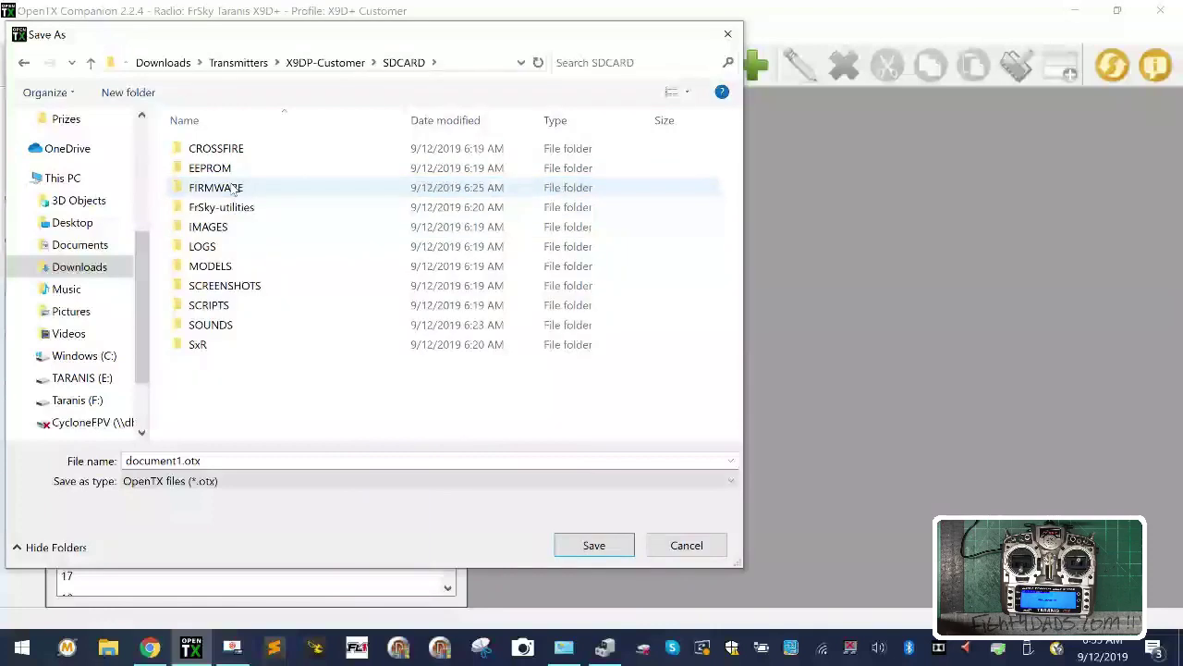
pyautogui.doubleClick(259, 266)
pyautogui.doubleClick(299, 462)
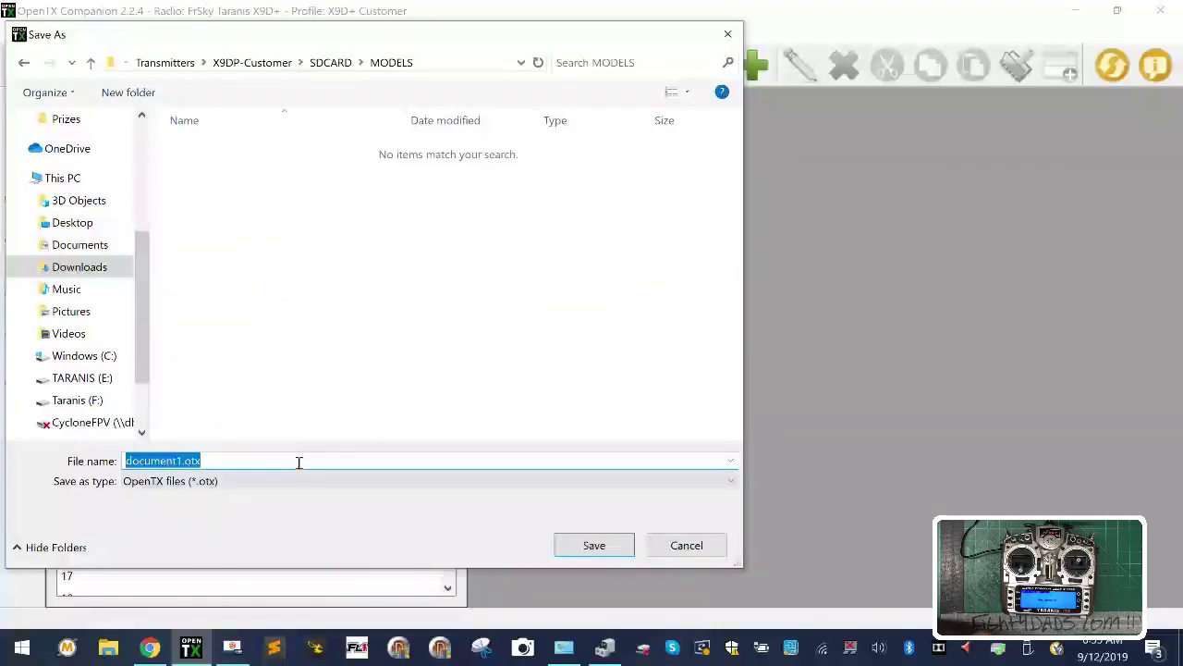
pyautogui.write('09')
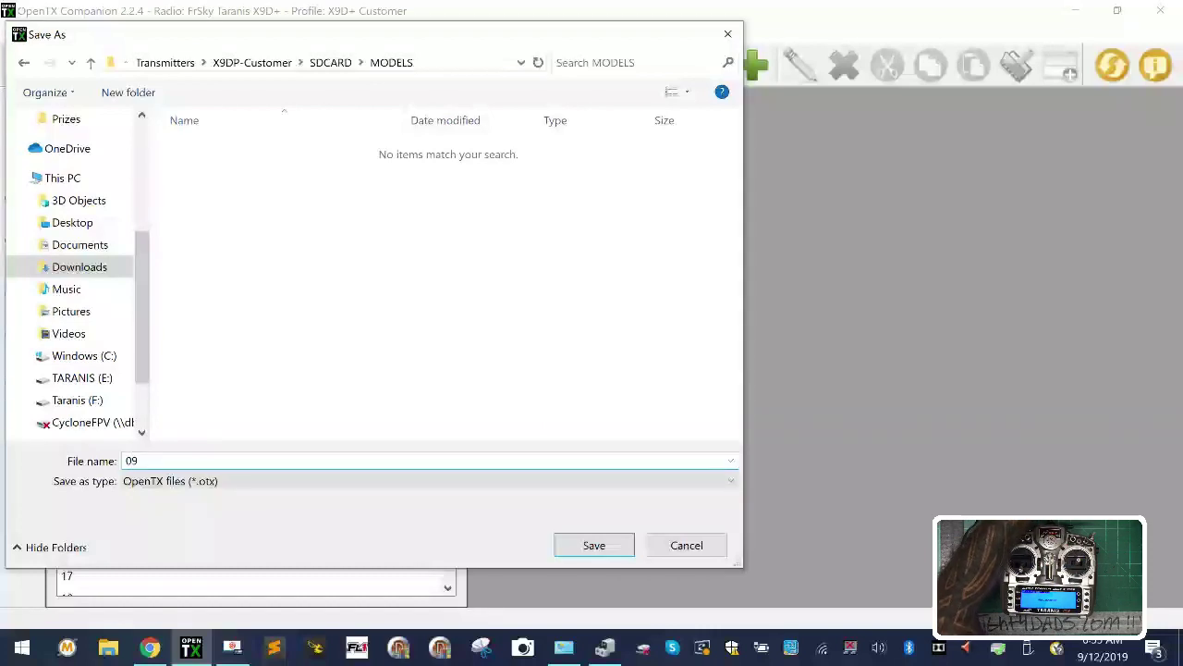
pyautogui.write('1219')
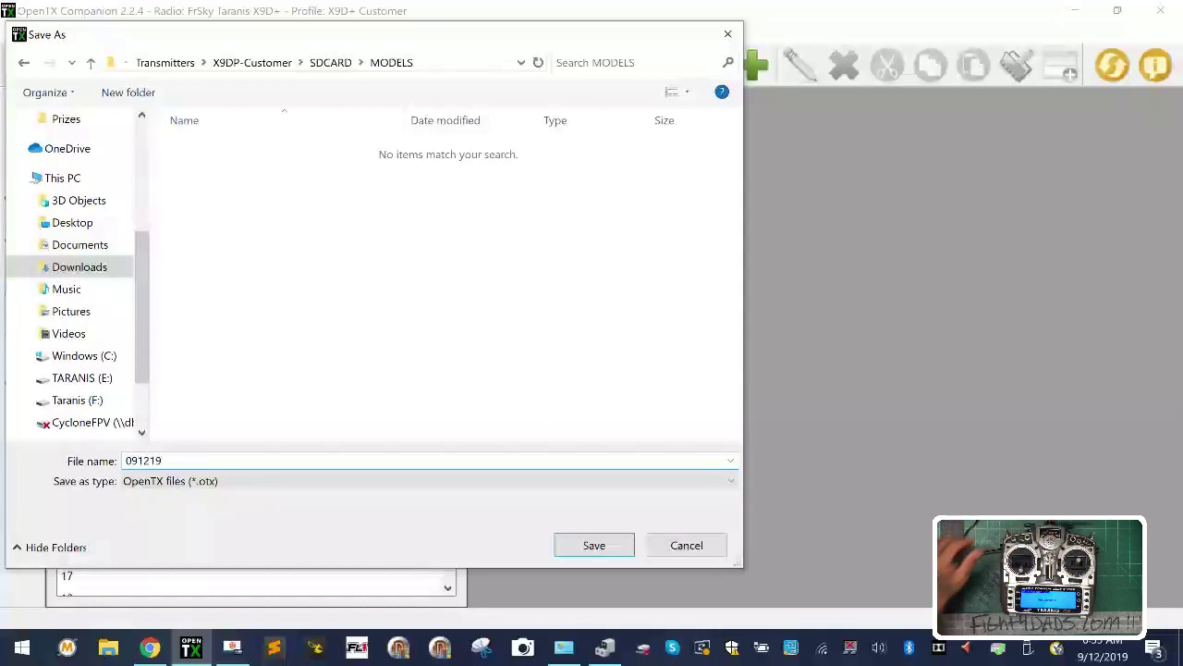
pyautogui.write('-Models')
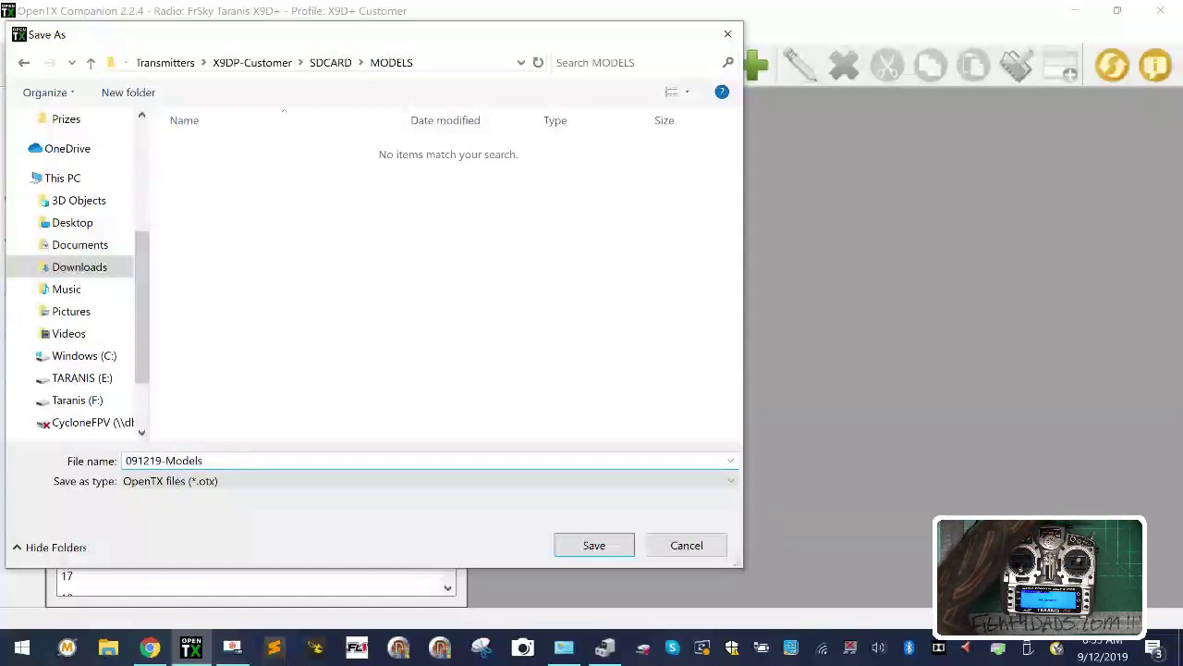
pyautogui.press('Return')
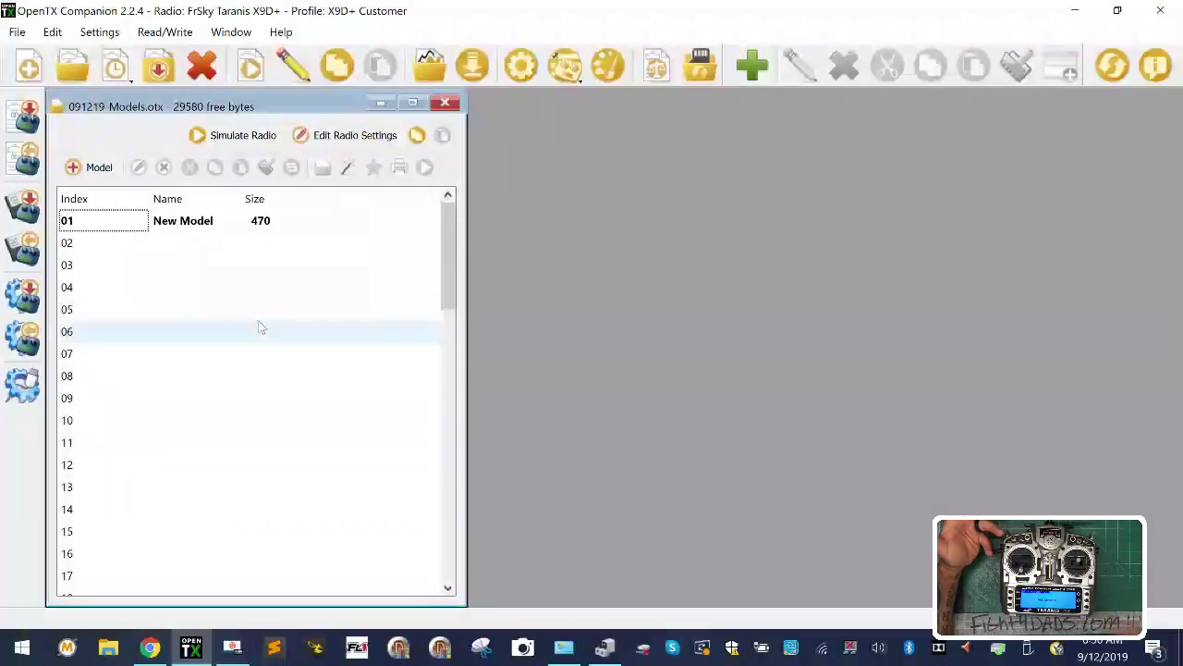
# Review the radio profile, application and simulator settings, and close the settings without changes.
pyautogui.click(99, 32)
pyautogui.click(141, 127)
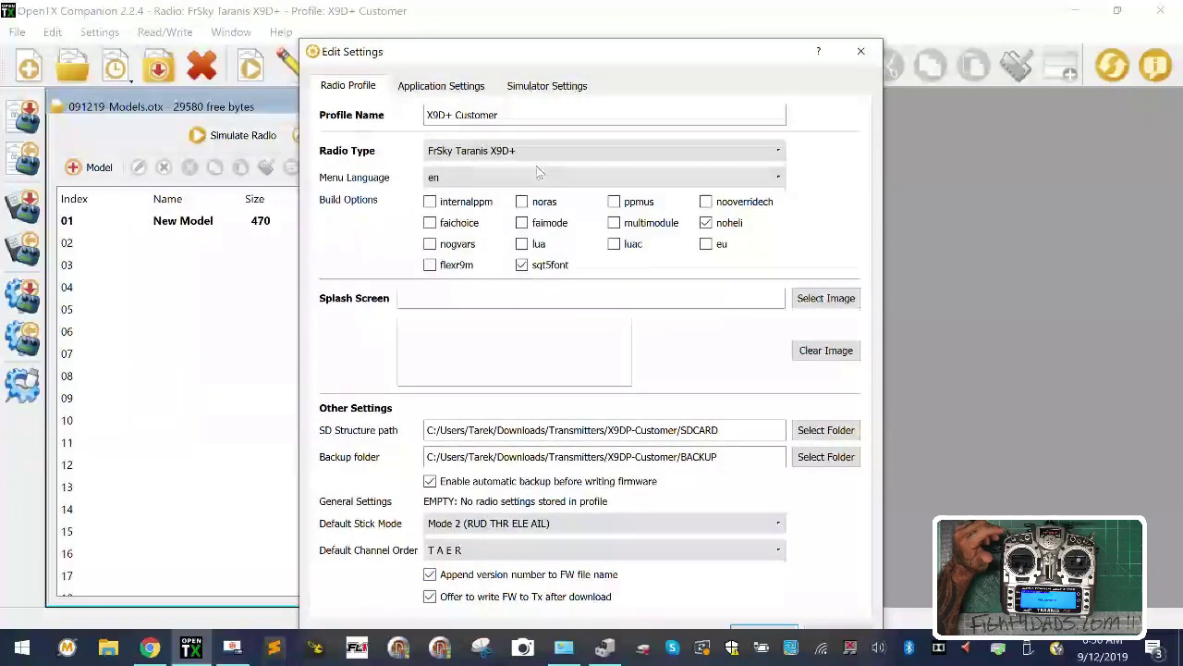
pyautogui.click(440, 88)
pyautogui.click(544, 87)
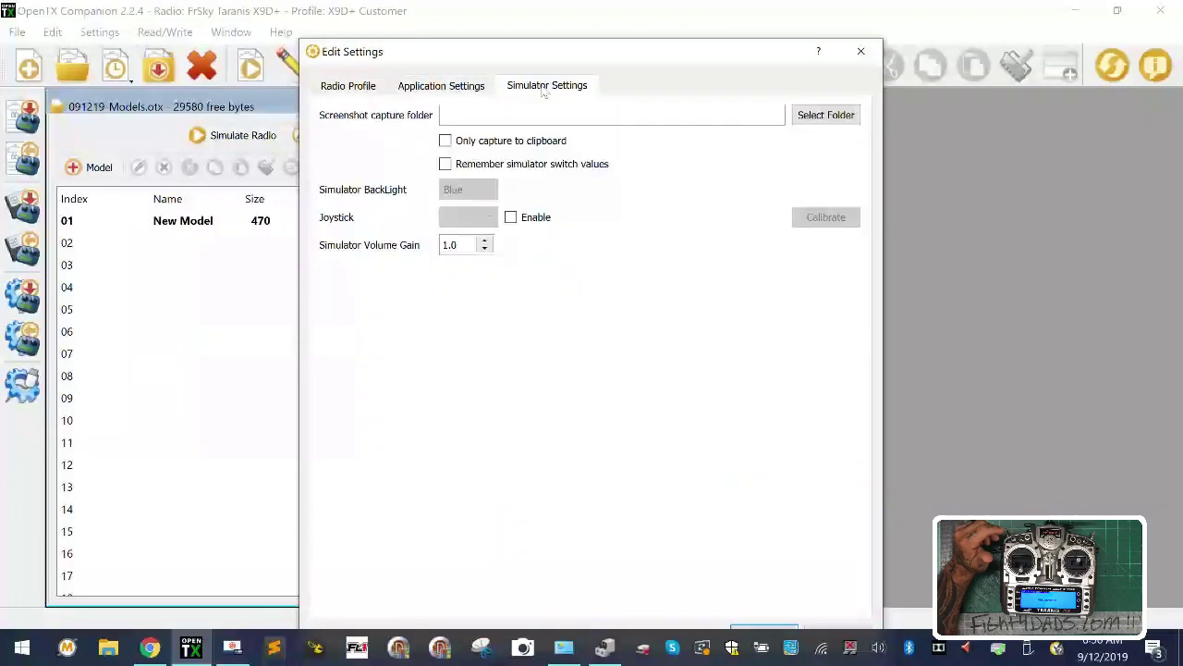
pyautogui.click(346, 86)
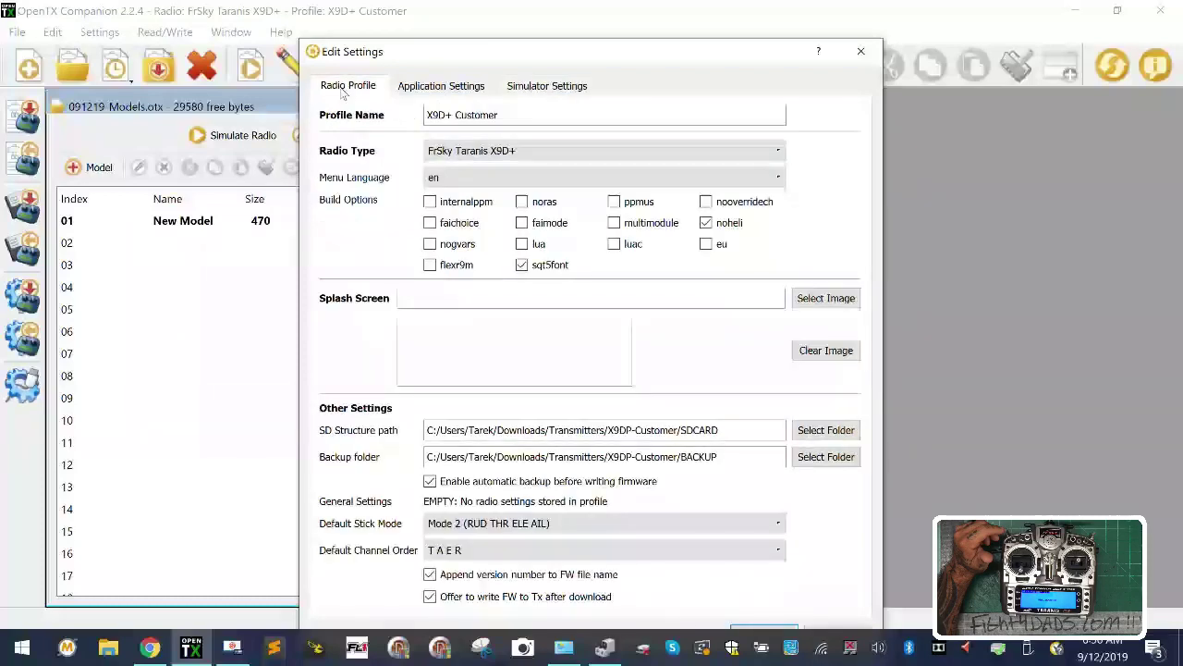
pyautogui.click(861, 53)
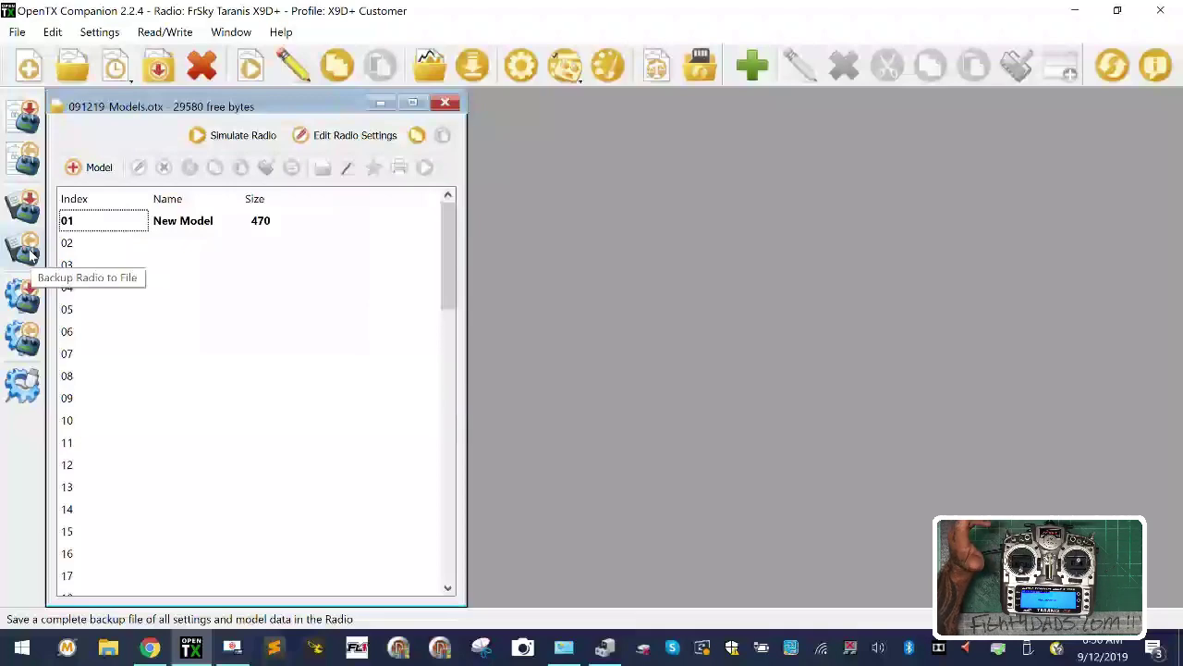
# Back up the radio to a file named 091211BK in the X9DP-Customer/BACKUP folder.
pyautogui.click(30, 255)
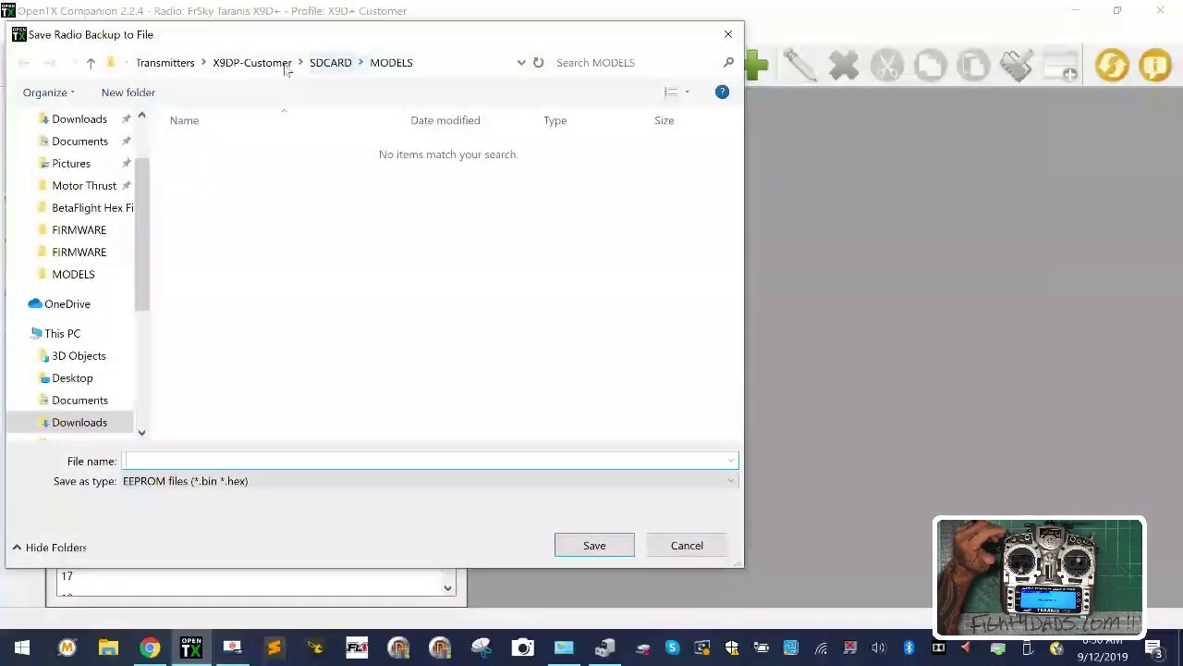
pyautogui.click(269, 63)
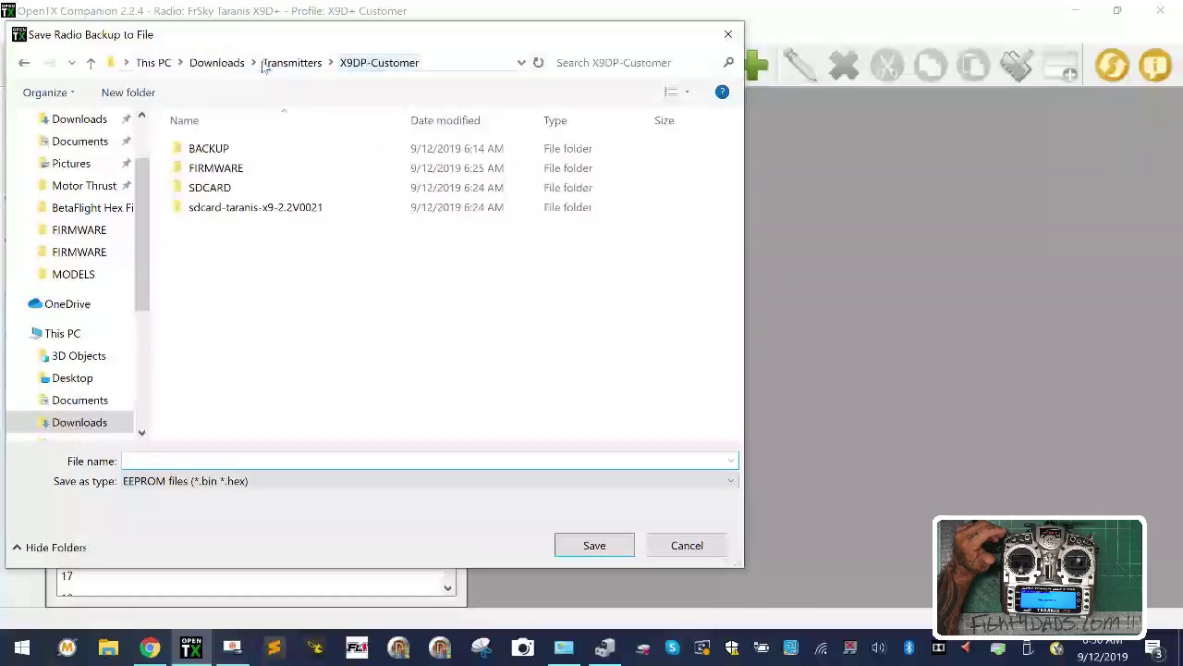
pyautogui.doubleClick(265, 146)
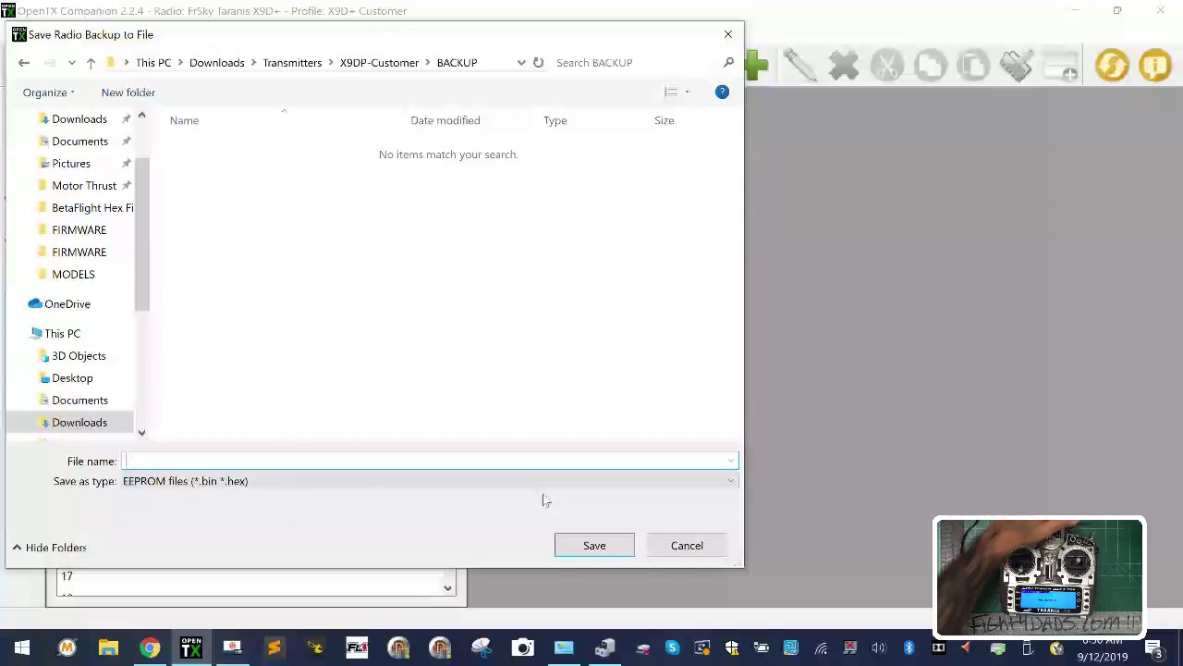
pyautogui.write('091211BK')
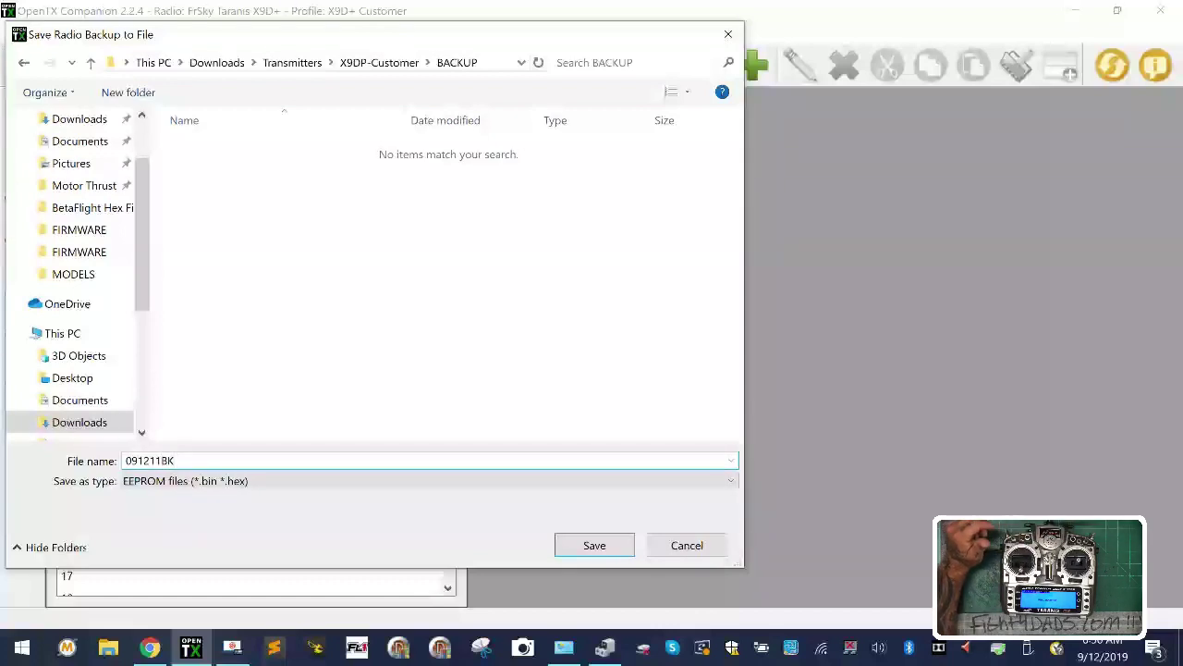
pyautogui.press('Return')
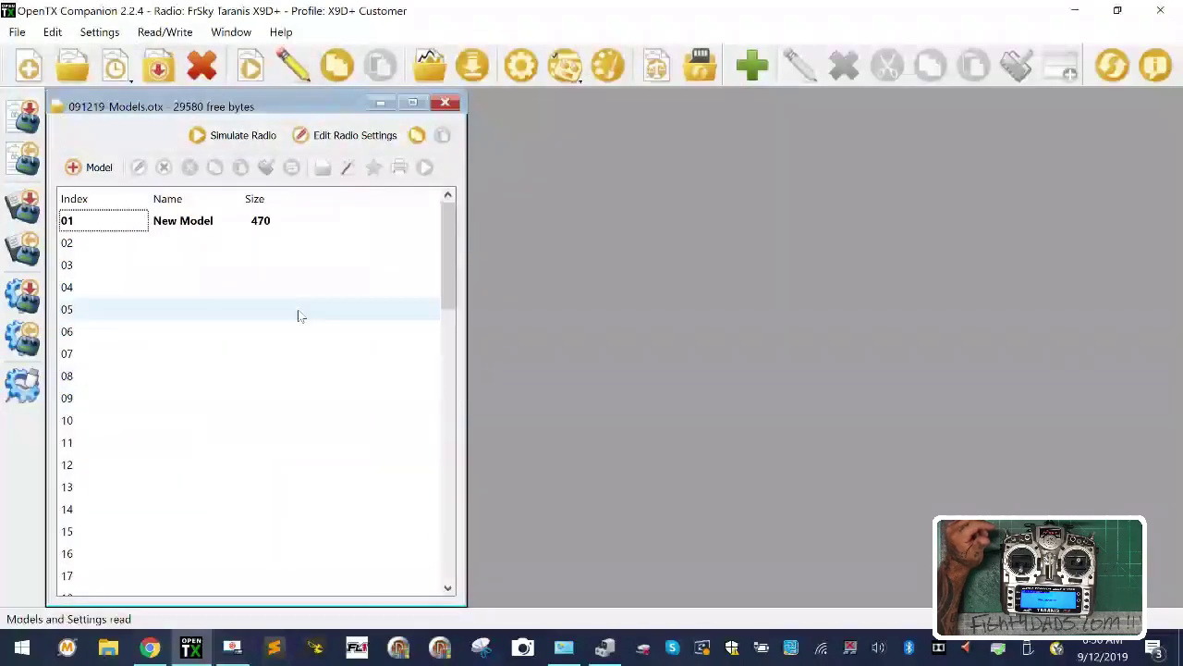
# Switch to File Explorer, check the radio backup file in Downloads/Transmitters/X9DP-Customer/BACKUP, and return to OpenTX Companion.
pyautogui.click(108, 647)
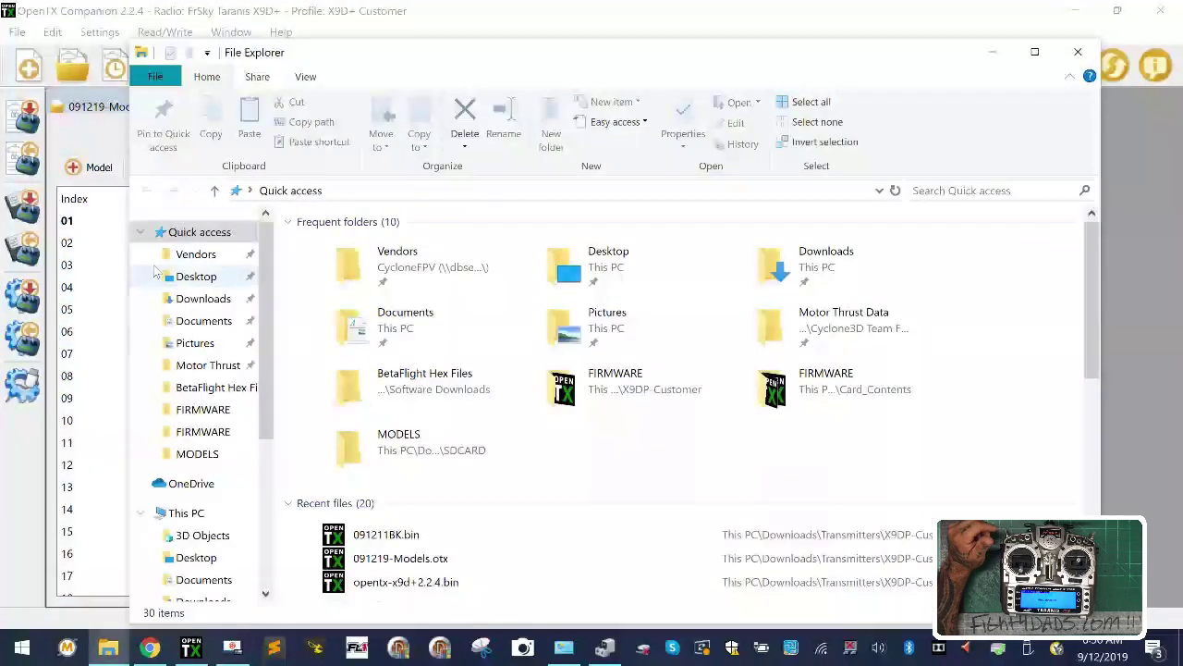
pyautogui.click(203, 298)
pyautogui.doubleClick(435, 268)
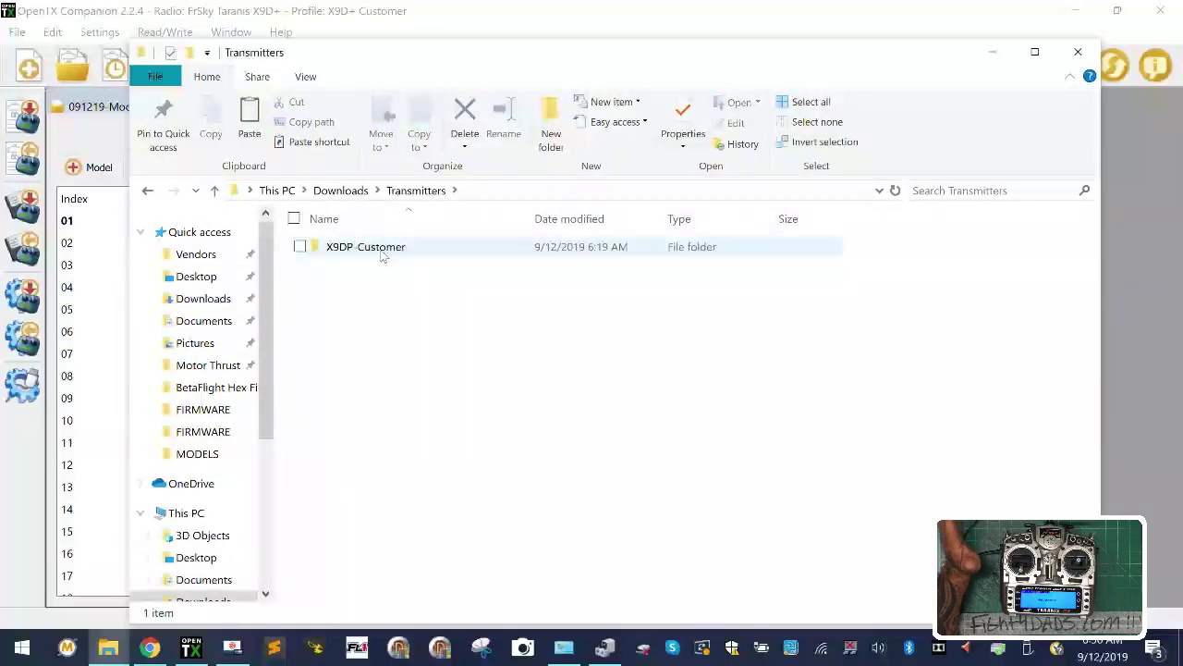
pyautogui.doubleClick(379, 248)
pyautogui.doubleClick(382, 249)
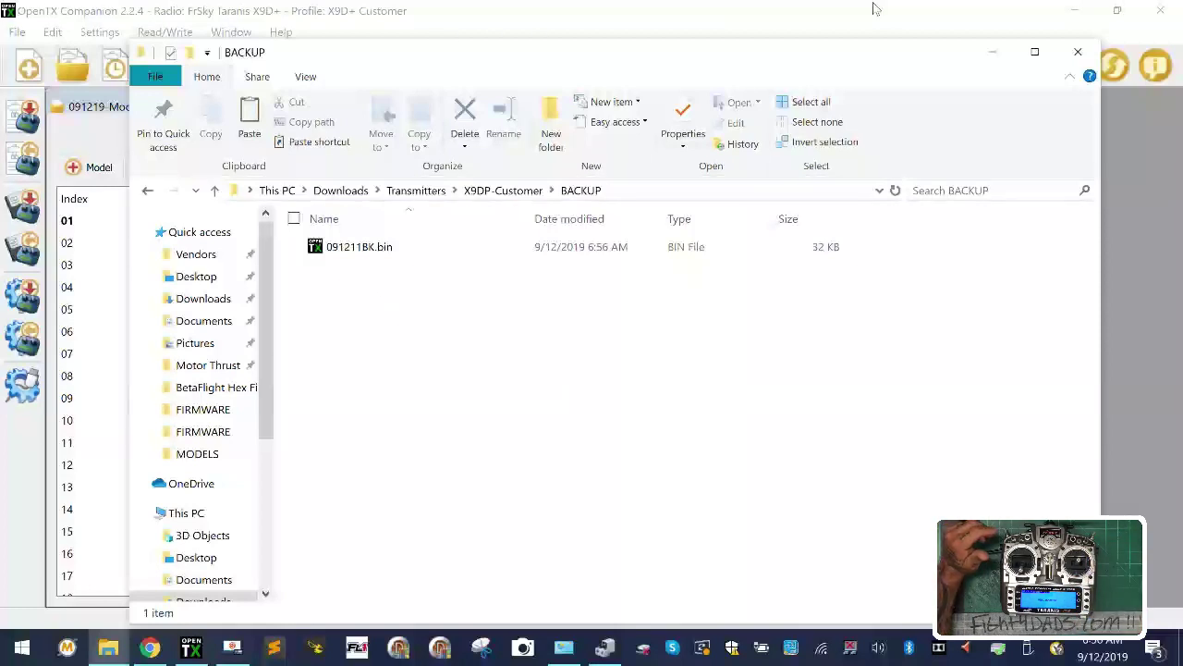
pyautogui.click(1078, 51)
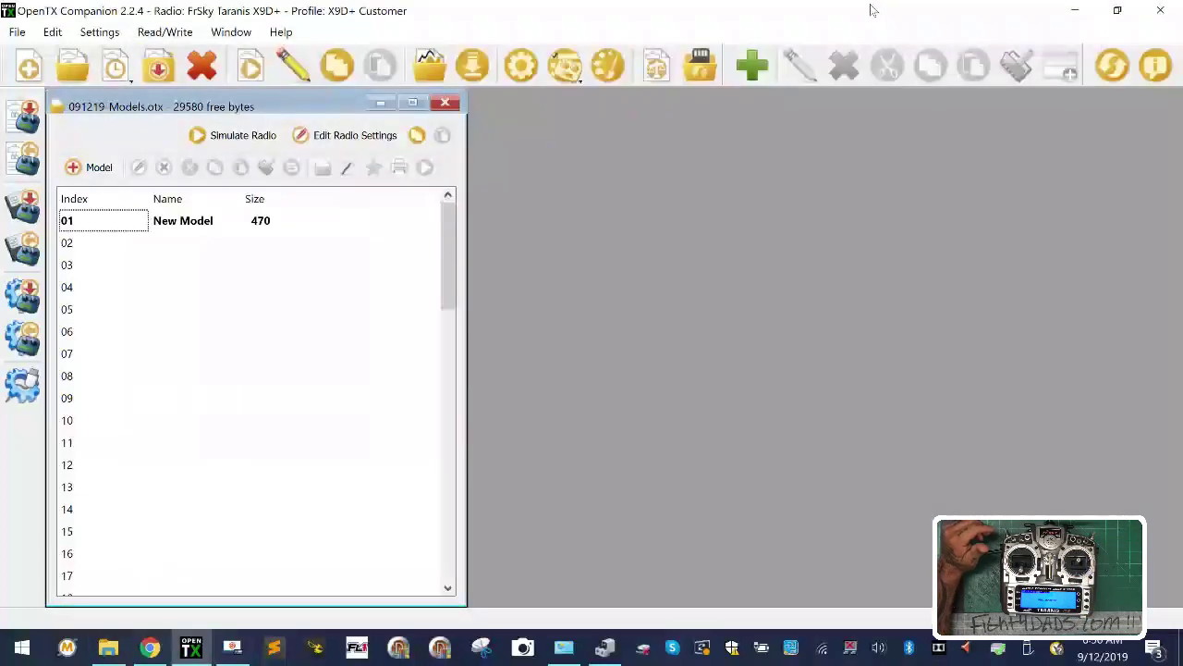
# Close the 091219-Models.otx document, OpenTX Companion and the remaining BACKUP folder window.
pyautogui.click(446, 104)
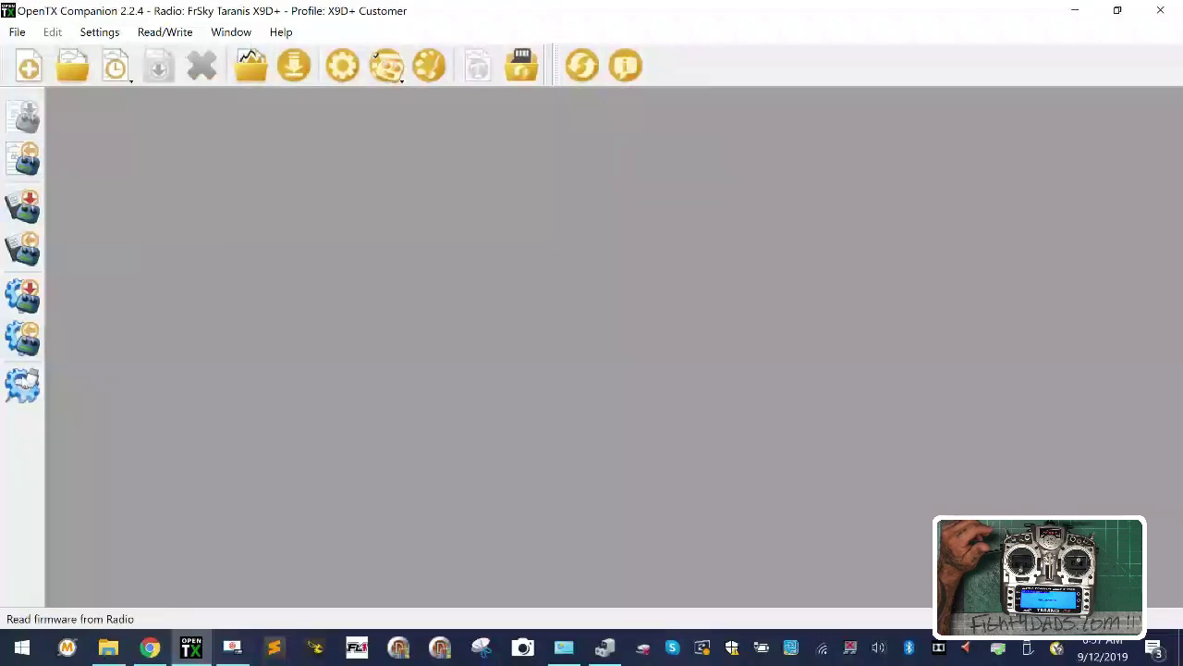
pyautogui.click(83, 33)
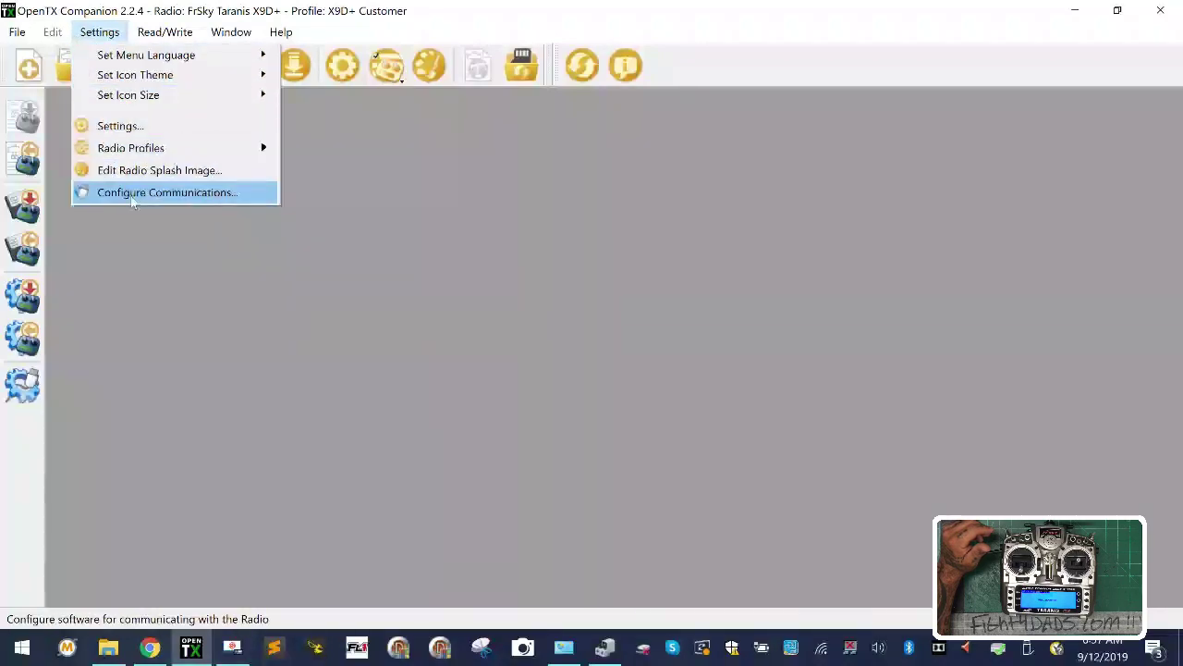
pyautogui.click(16, 31)
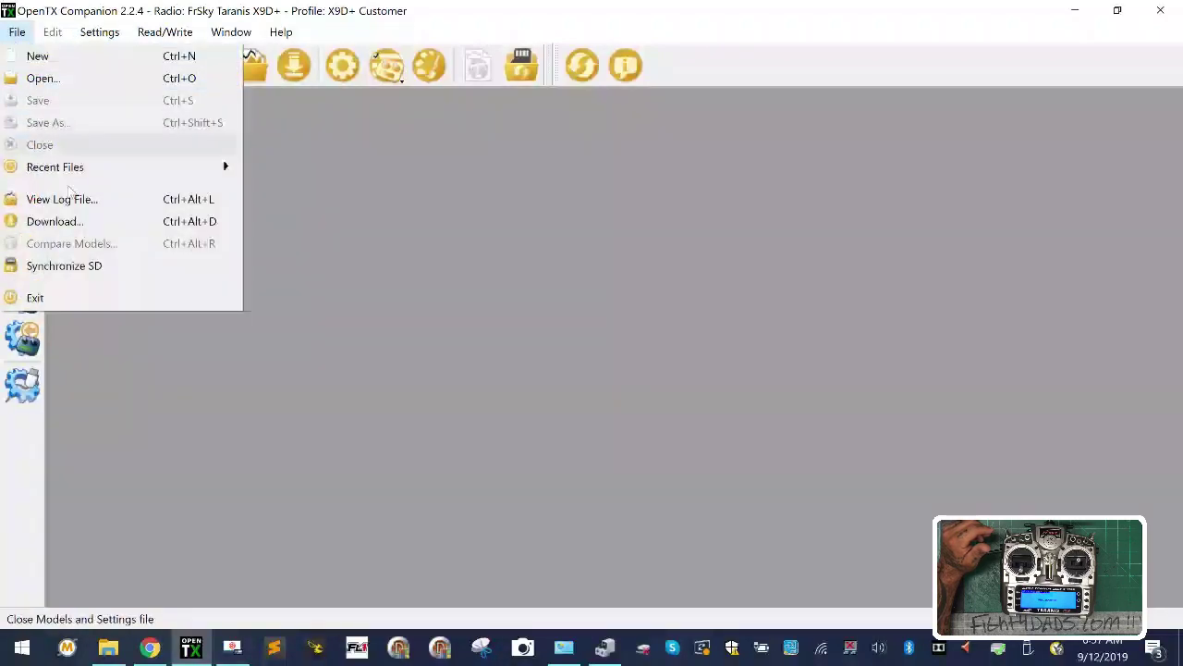
pyautogui.click(126, 292)
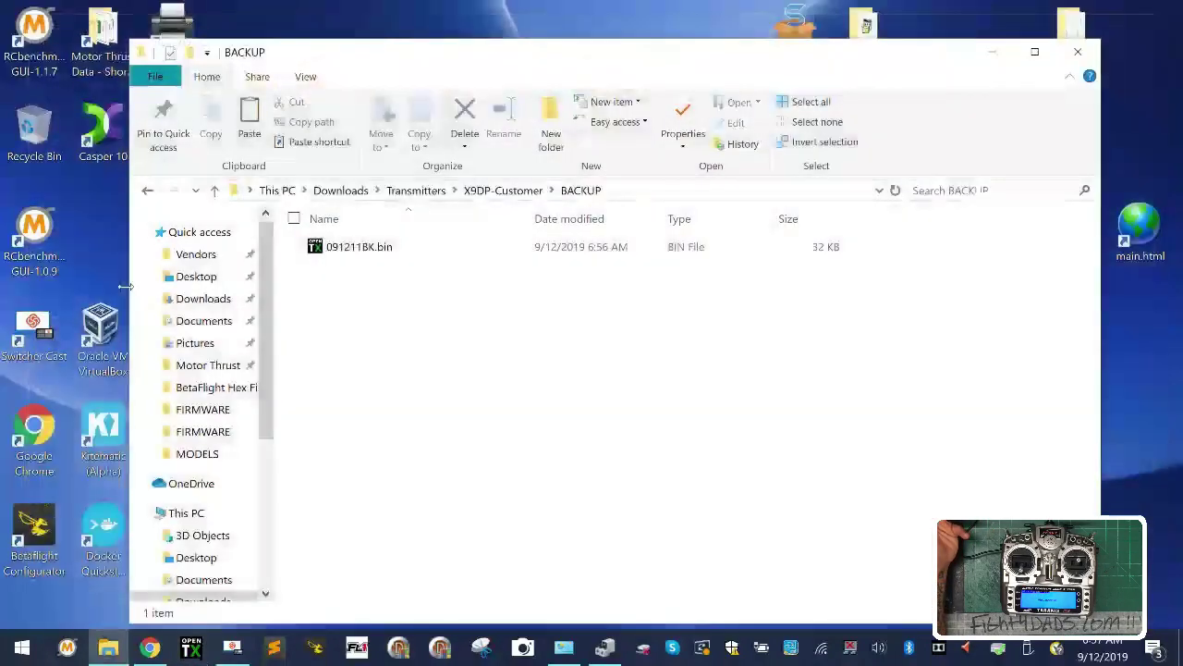
pyautogui.click(1097, 59)
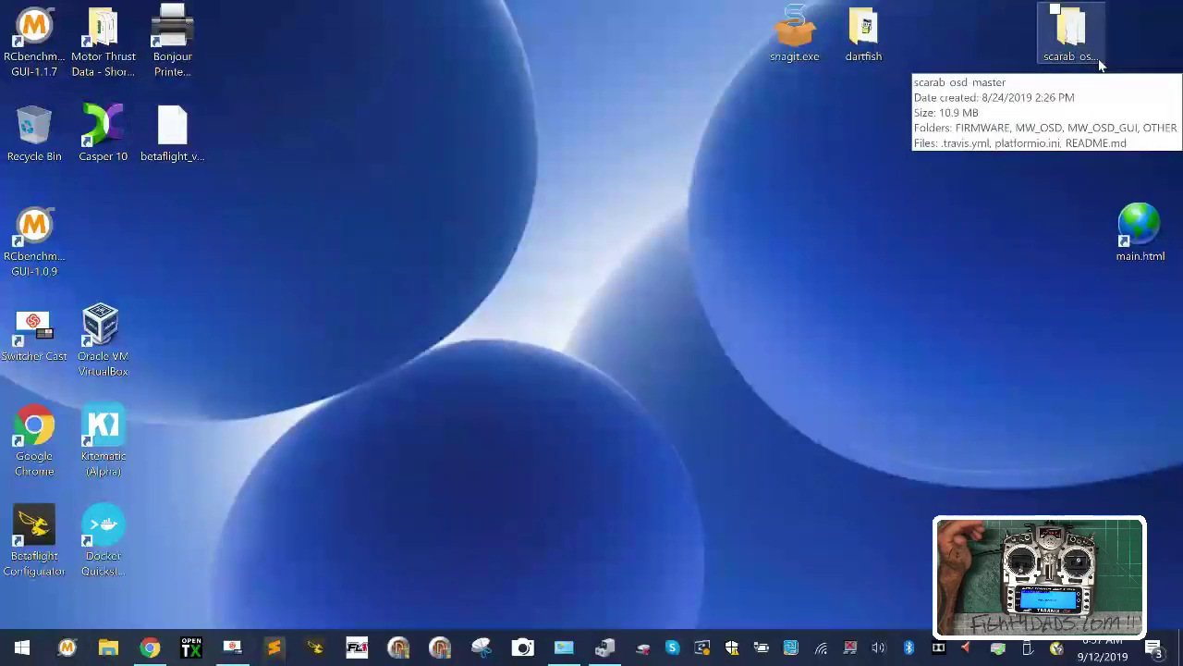